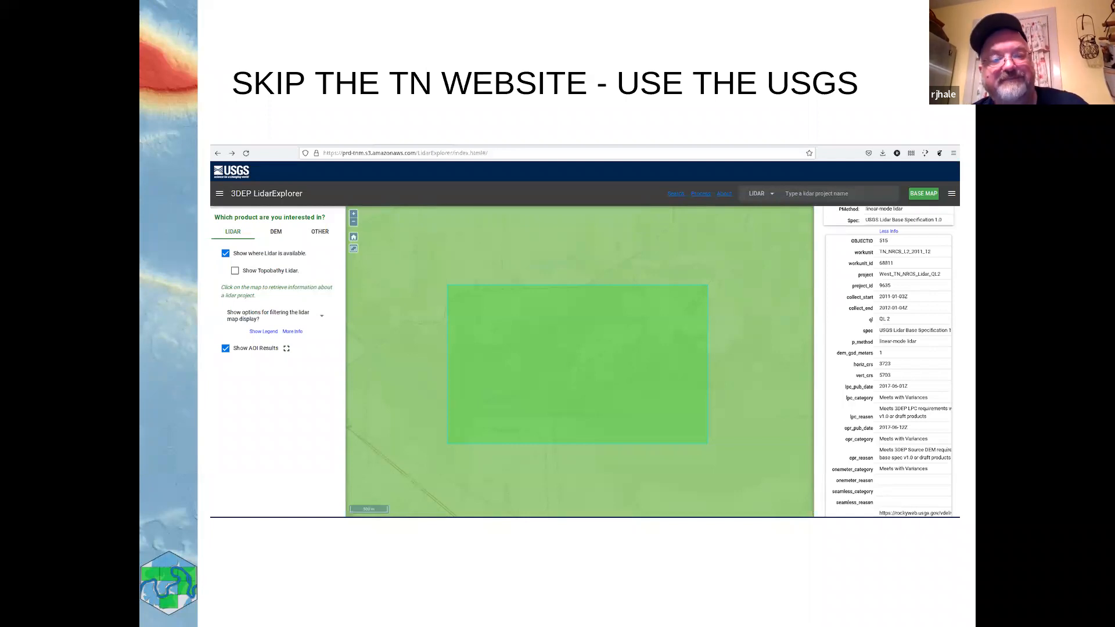
Leave the slideshow, advance to the DEMO slide and minimize the browser window
key("Escape")
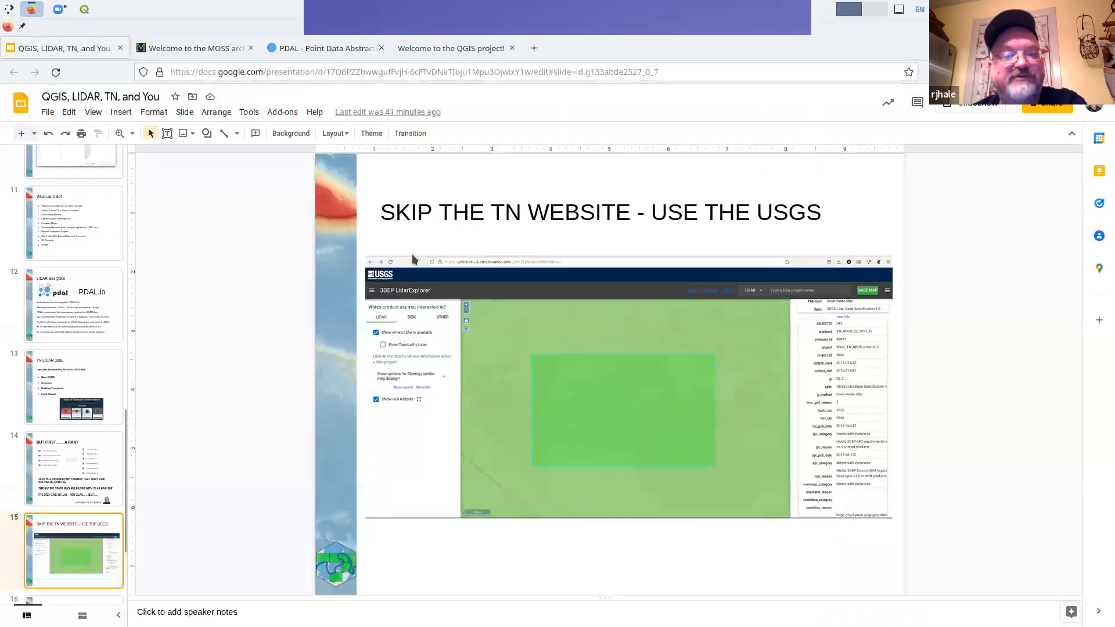
key("Down")
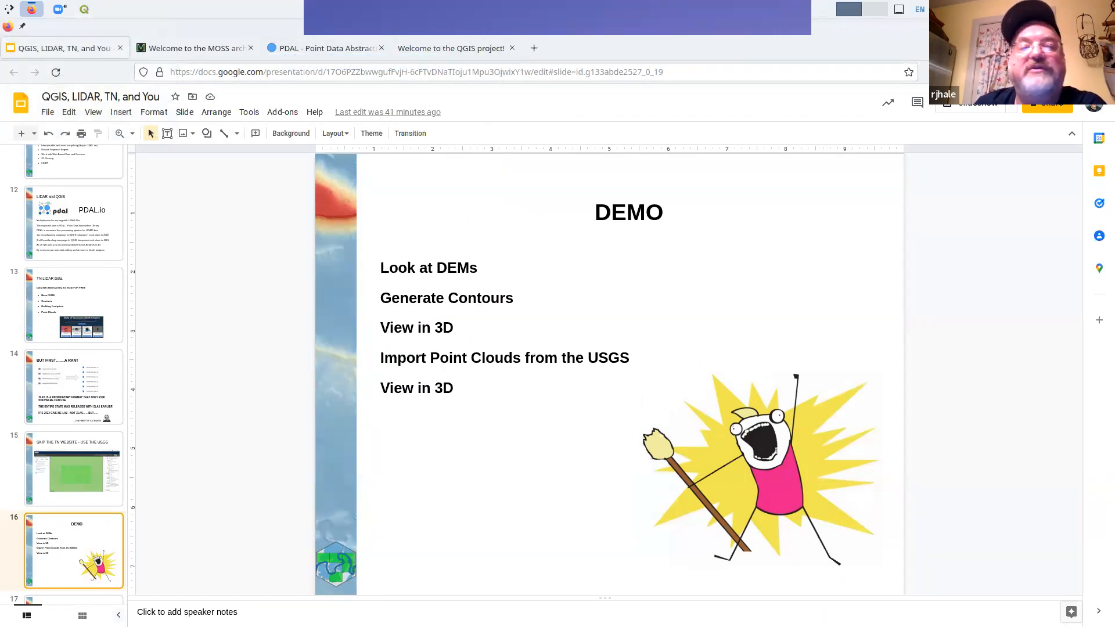
left_click(1079, 26)
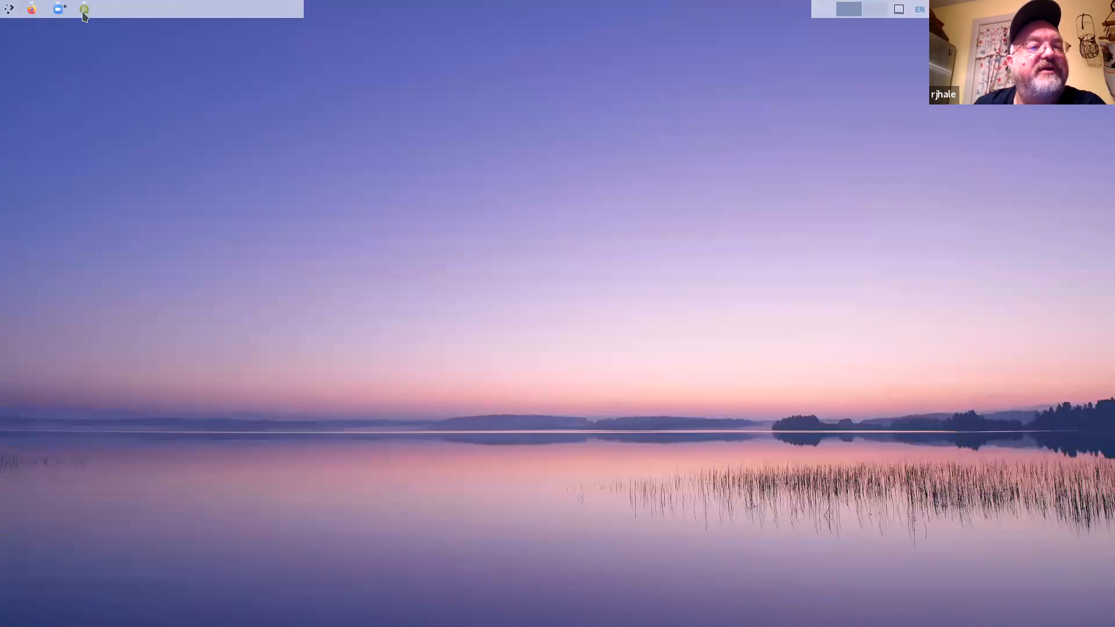
Close the open QGIS window, relaunch QGIS Desktop and maximize it
left_click(84, 12)
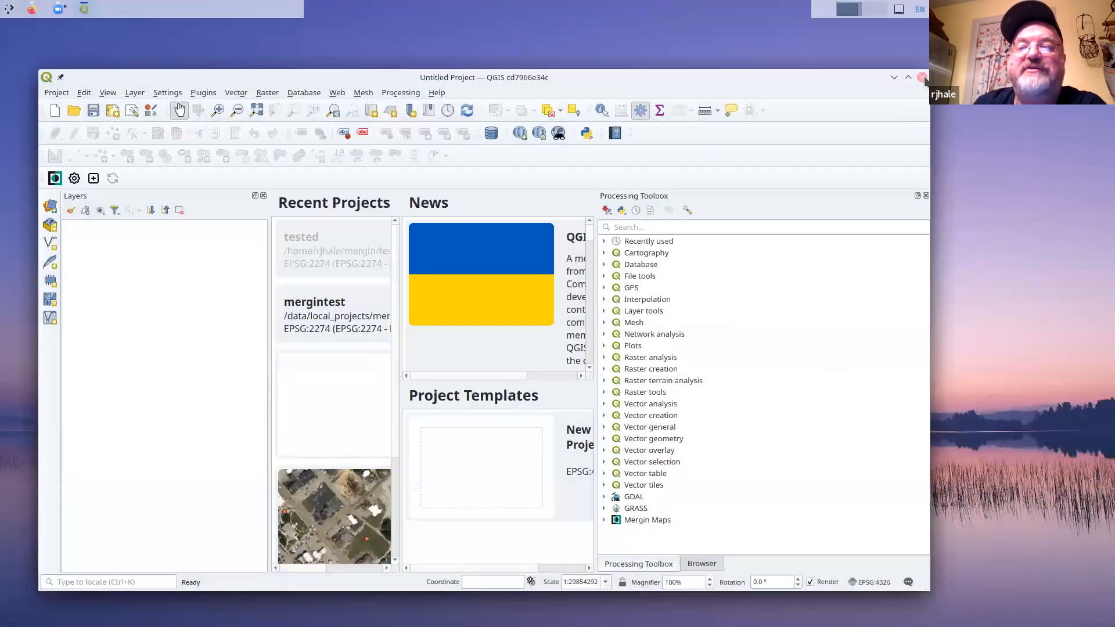
left_click(922, 77)
left_click(9, 9)
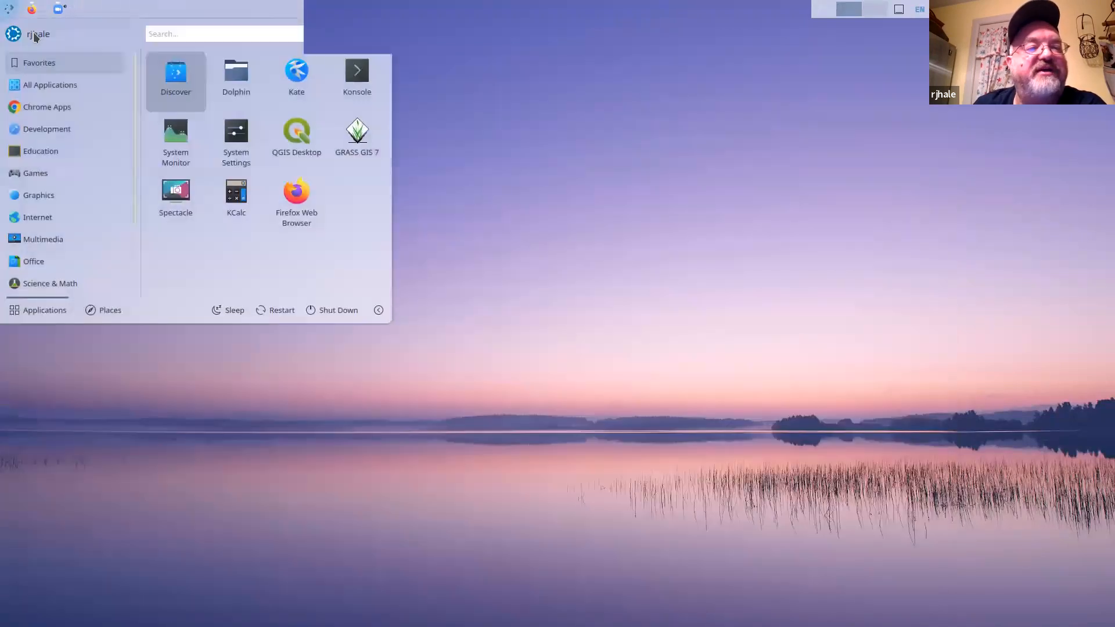
left_click(276, 153)
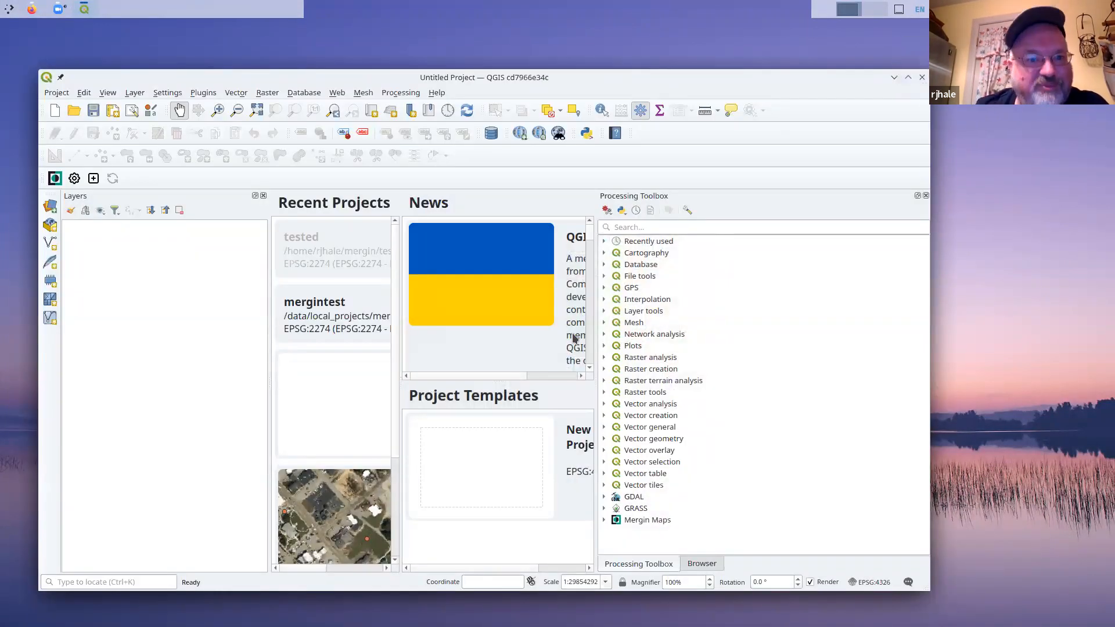
left_click(910, 78)
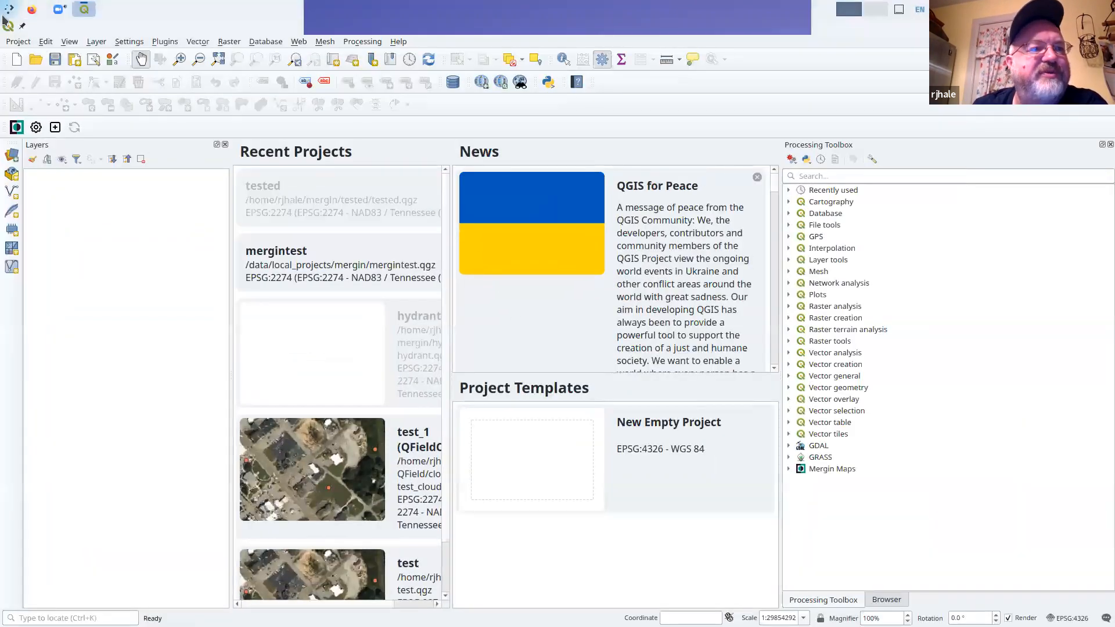
Open the tnlidar_demo folder inside local_projects in the Dolphin file manager
left_click(7, 8)
left_click(244, 75)
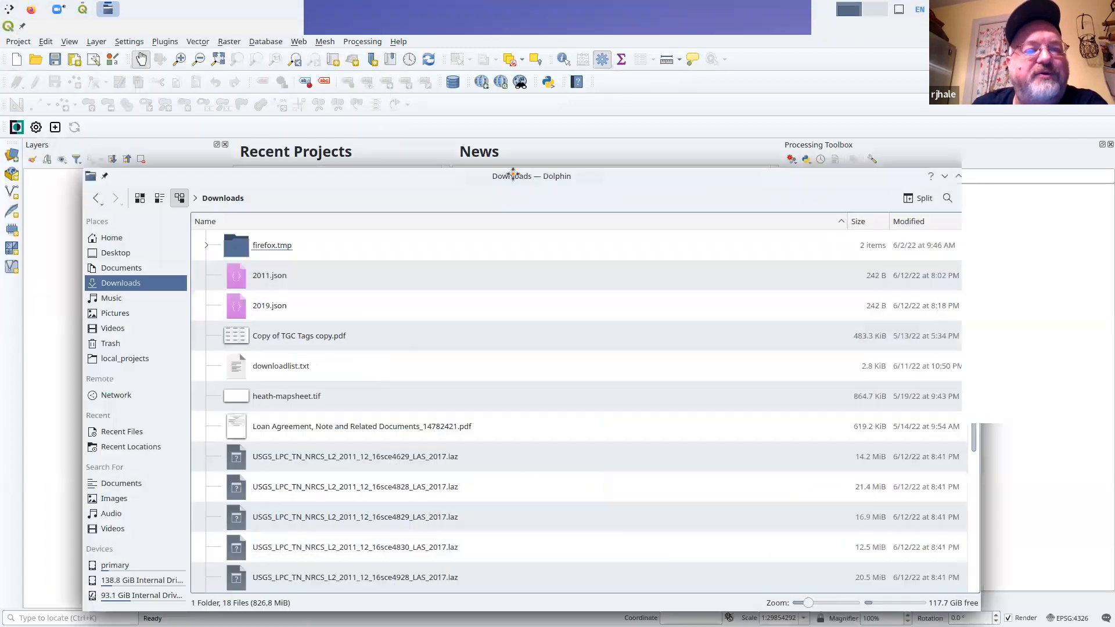
left_click_drag(514, 175, 866, 139)
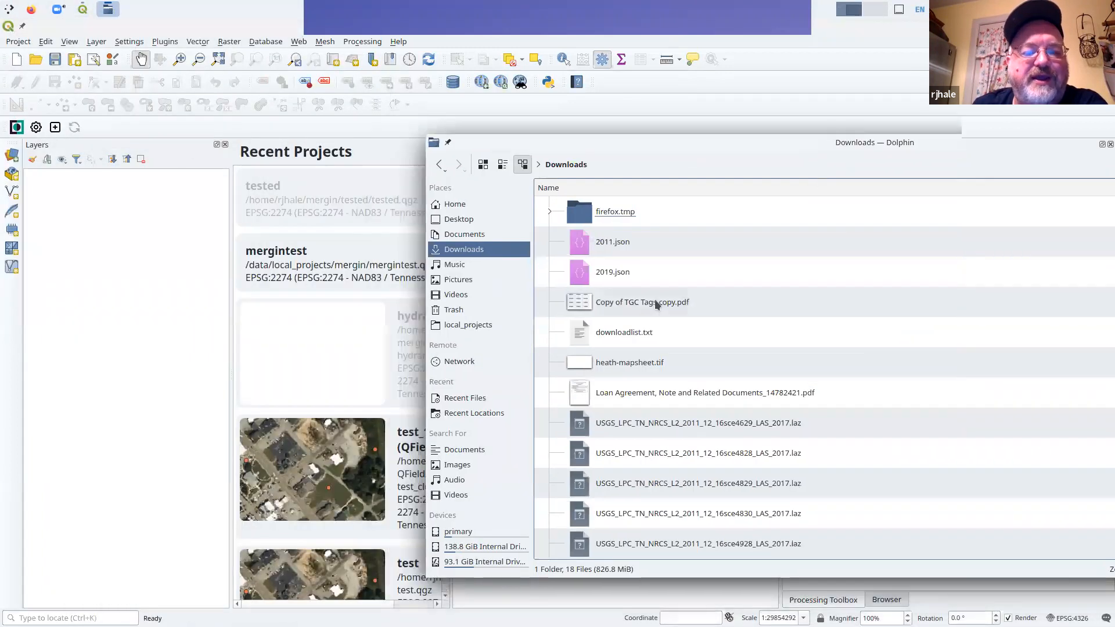
left_click(522, 321)
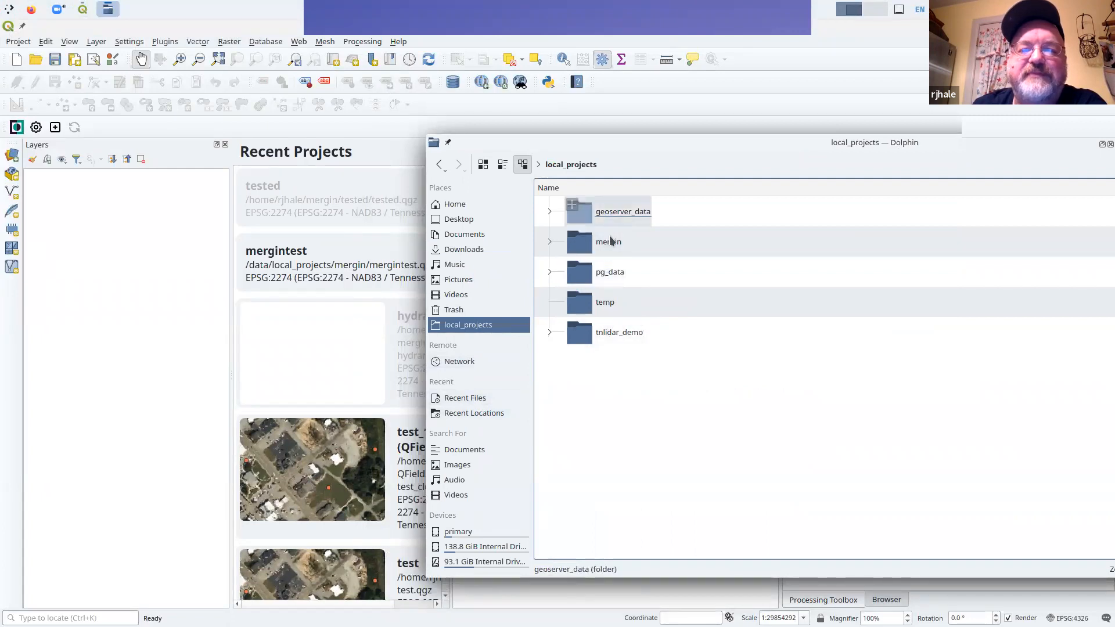
left_click(619, 332)
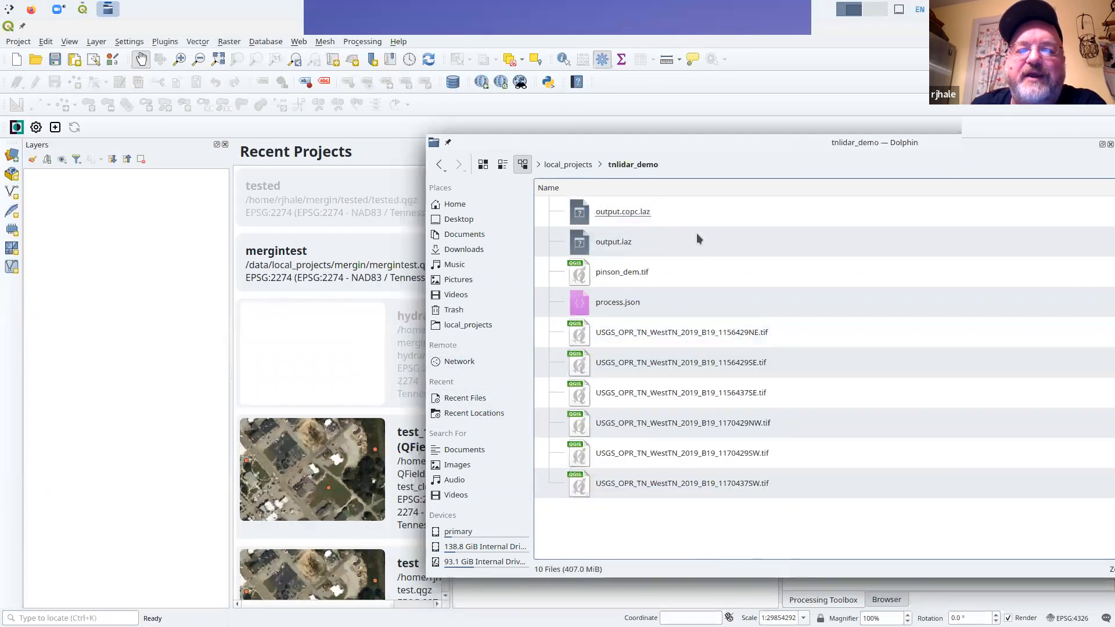
Add pinson_dem.tif from the tnlidar_demo folder to the QGIS project and minimize the file manager
left_click_drag(733, 148, 838, 155)
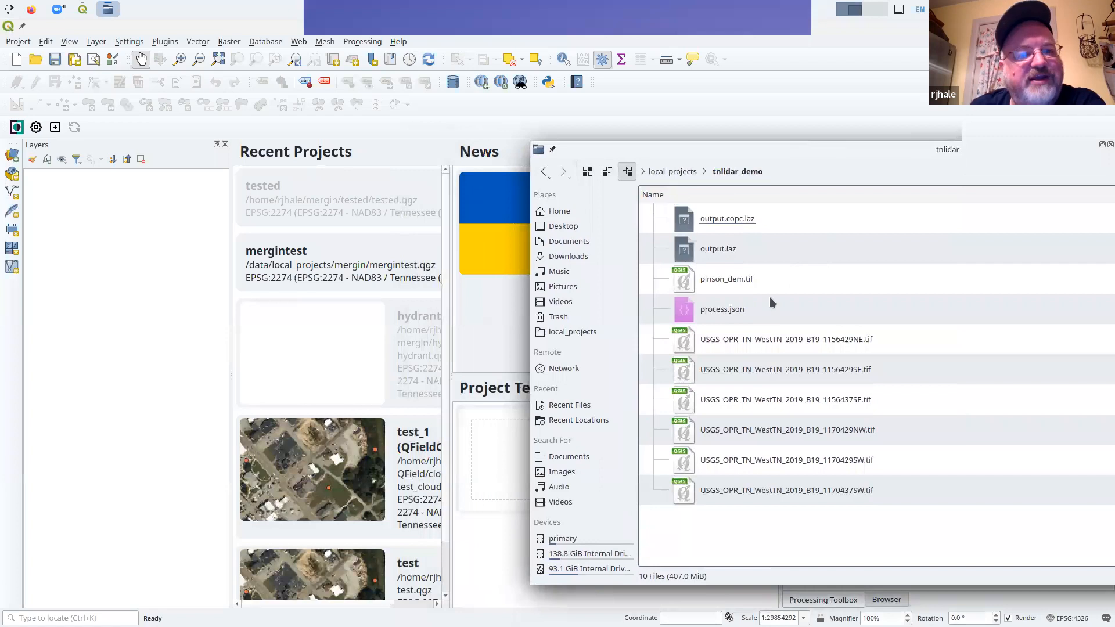
left_click_drag(733, 281, 398, 358)
left_click_drag(880, 155, 399, 282)
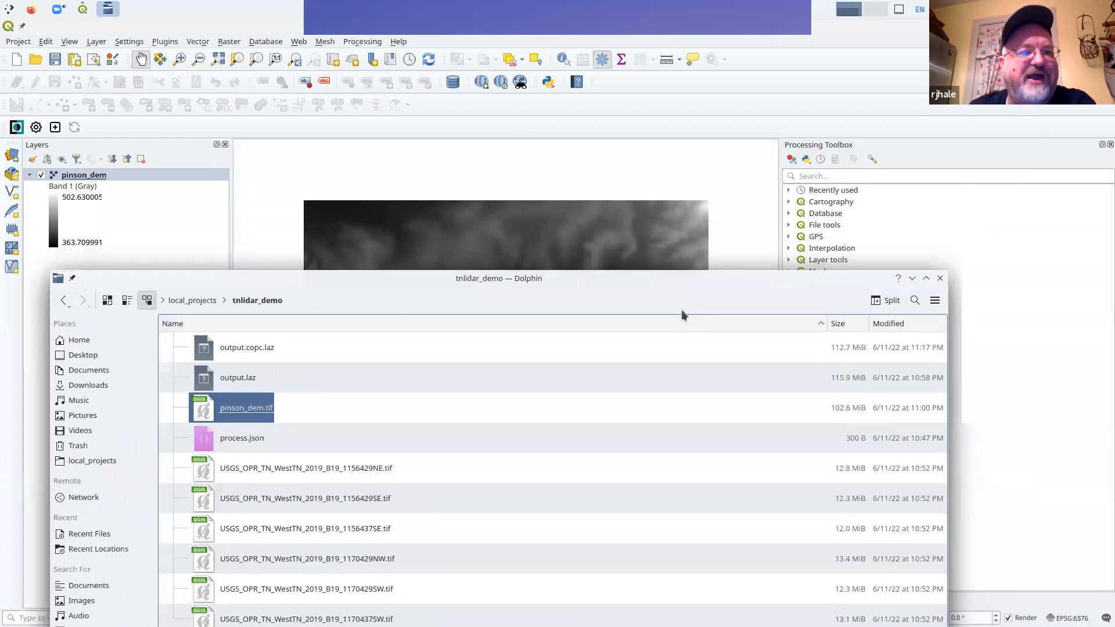
left_click(912, 279)
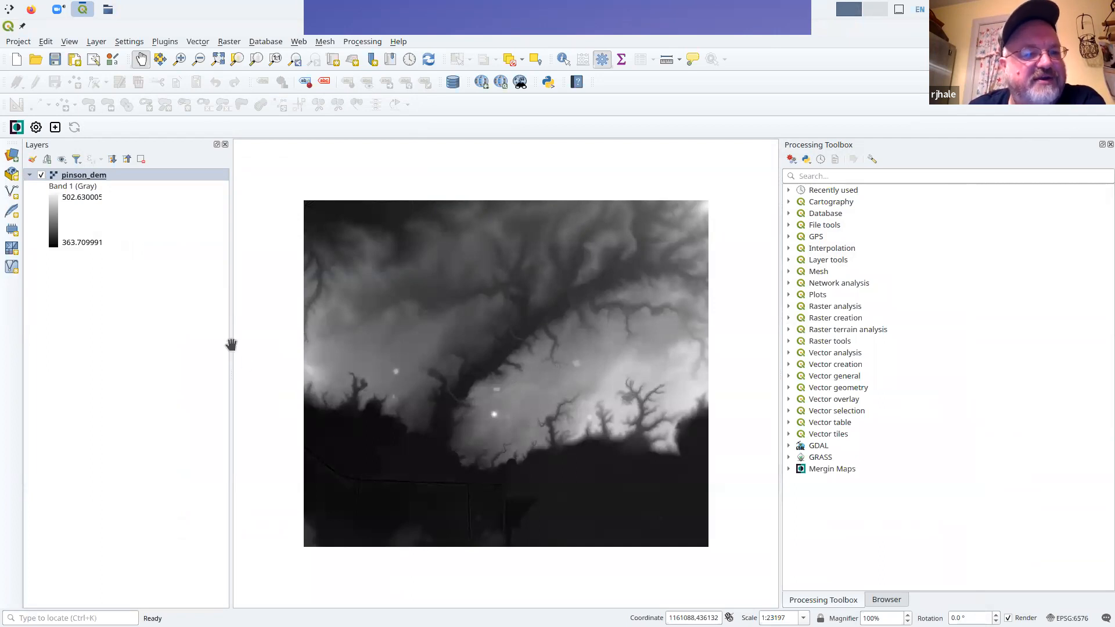
Narrow the layer list and examine the mounds and surrounding terrain in the pinson_dem raster up close
left_click_drag(231, 345, 206, 346)
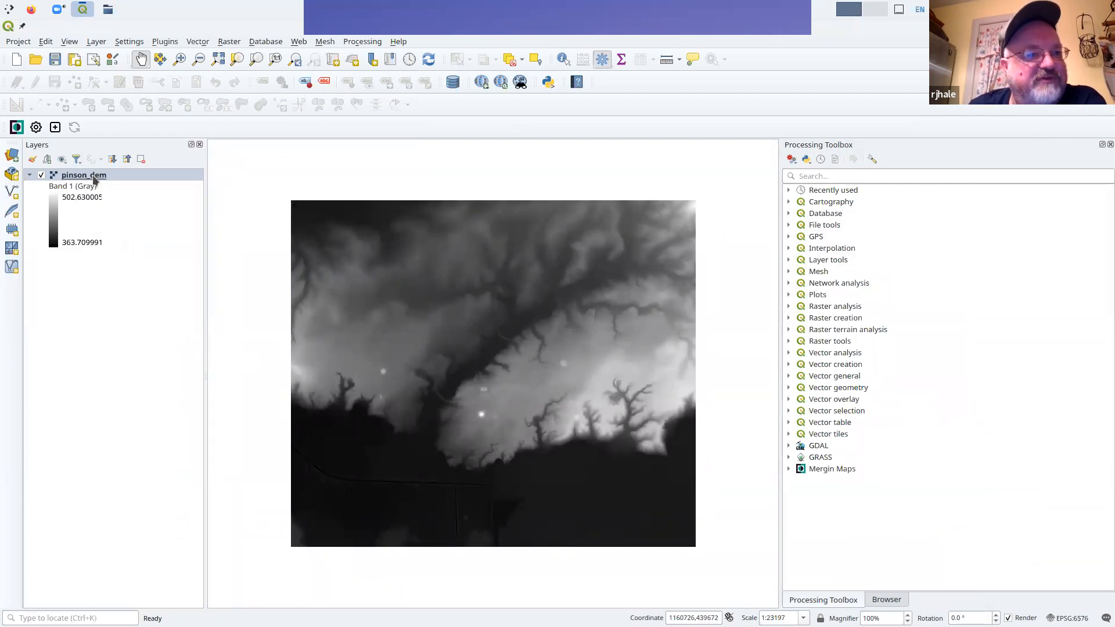
scroll(494, 413, "up", 2)
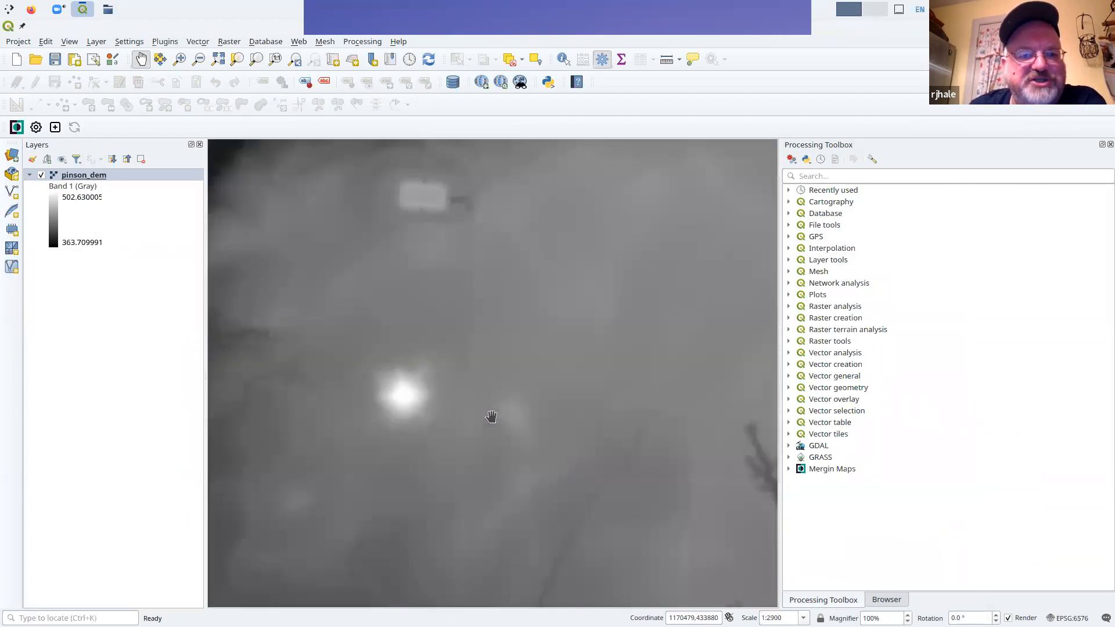
scroll(491, 416, "down", 2)
scroll(483, 395, "up", 2)
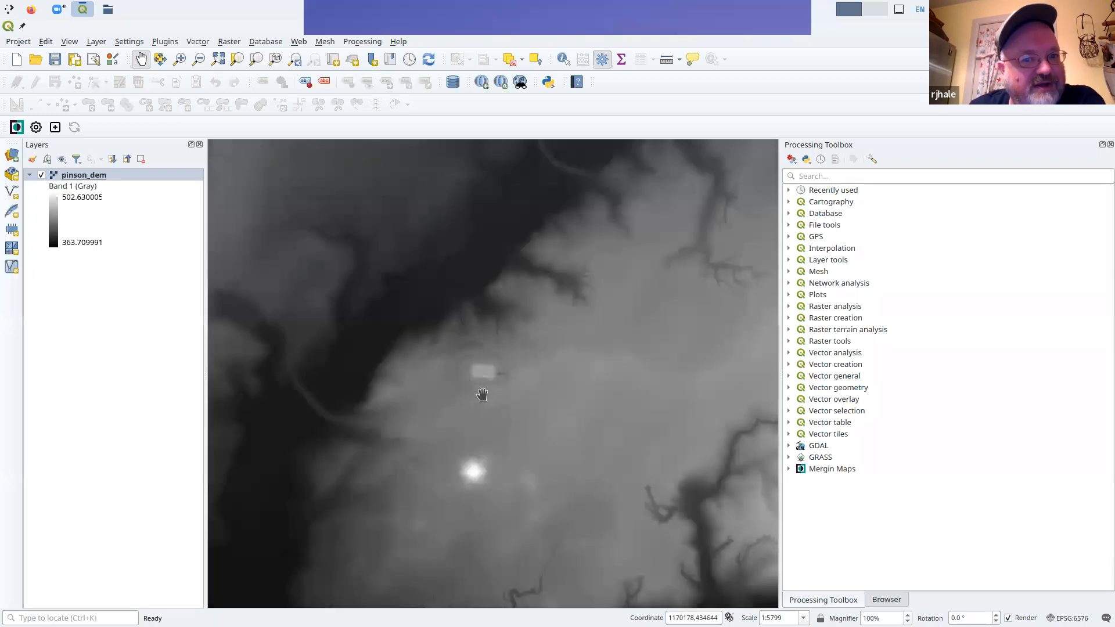
left_click_drag(490, 399, 590, 346)
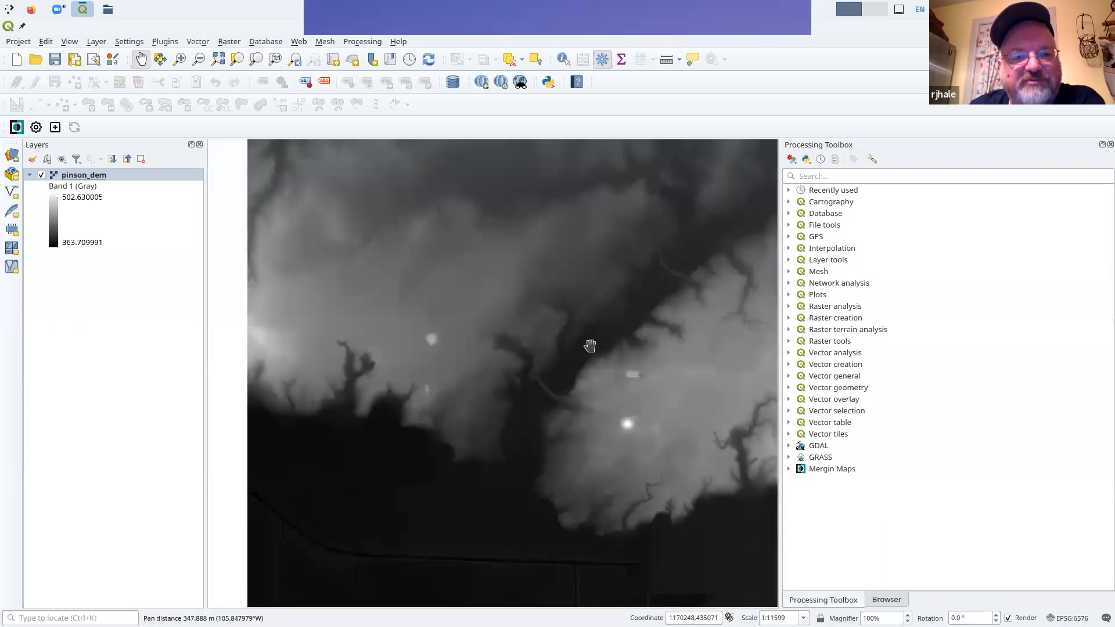
scroll(448, 334, "up", 1)
scroll(428, 349, "down", 2)
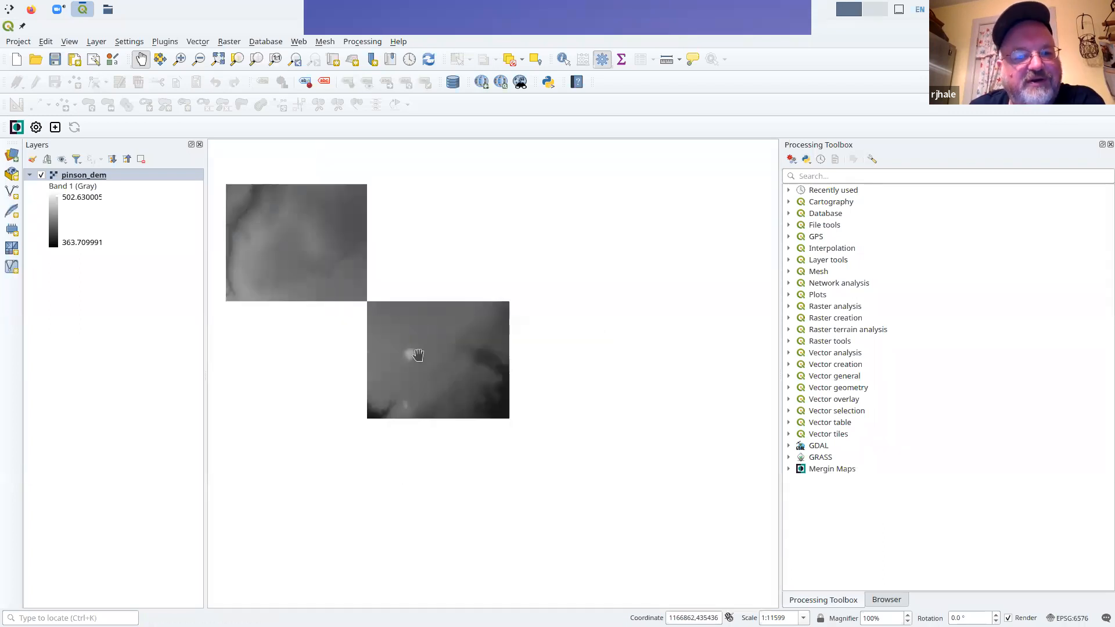
left_click_drag(603, 399, 529, 402)
Render the pinson_dem layer as singleband pseudocolor with an inverted color ramp running from green to red
right_click(89, 174)
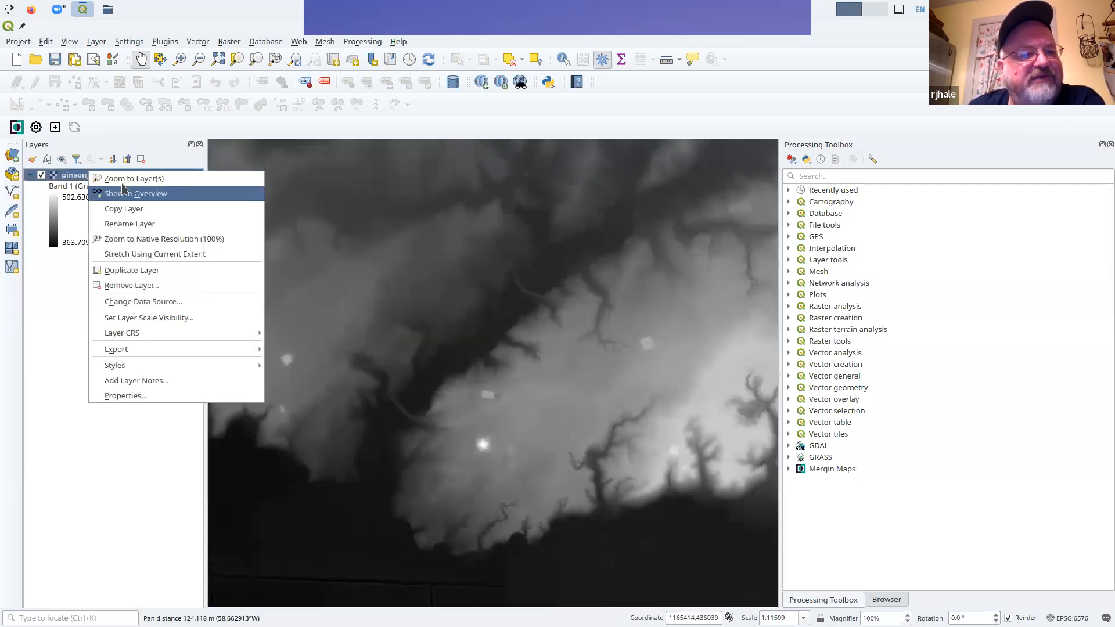
left_click(205, 400)
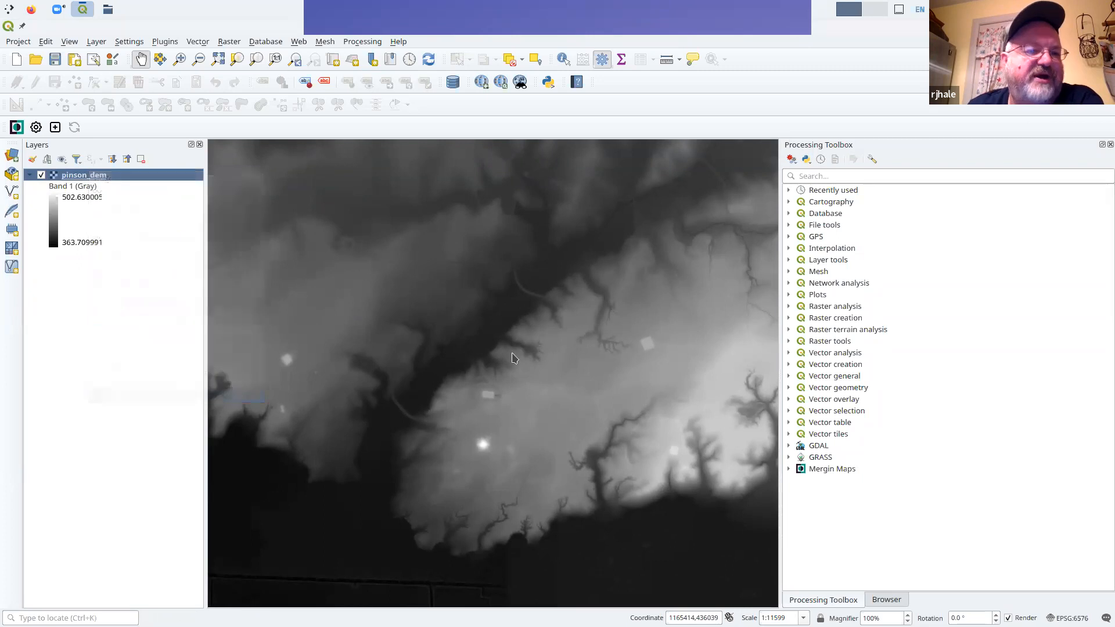
left_click(395, 169)
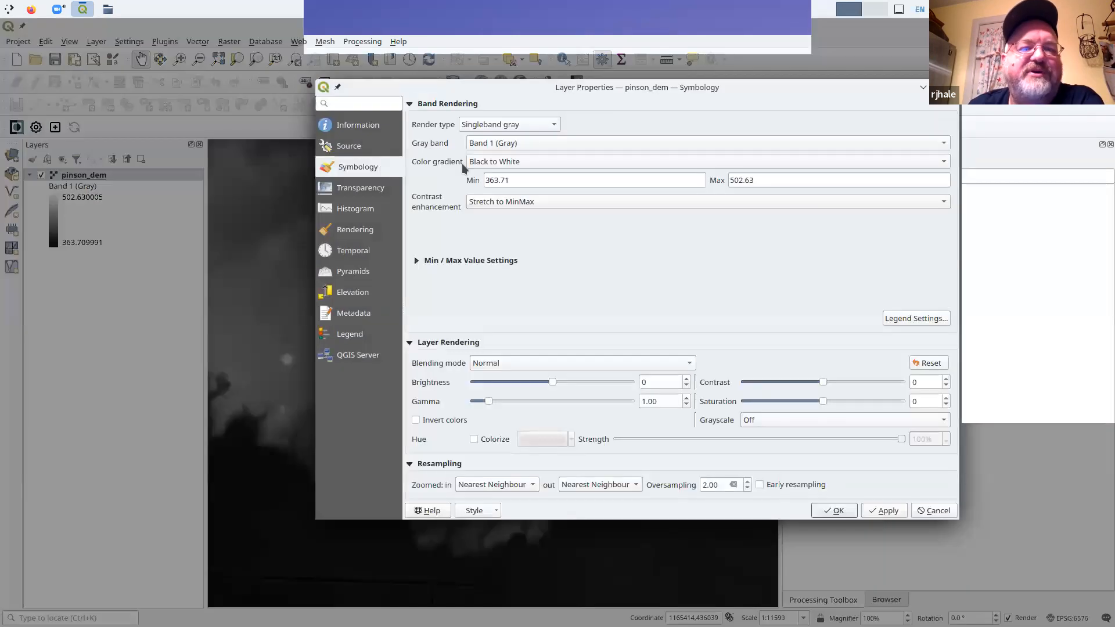
left_click(506, 124)
left_click(524, 140)
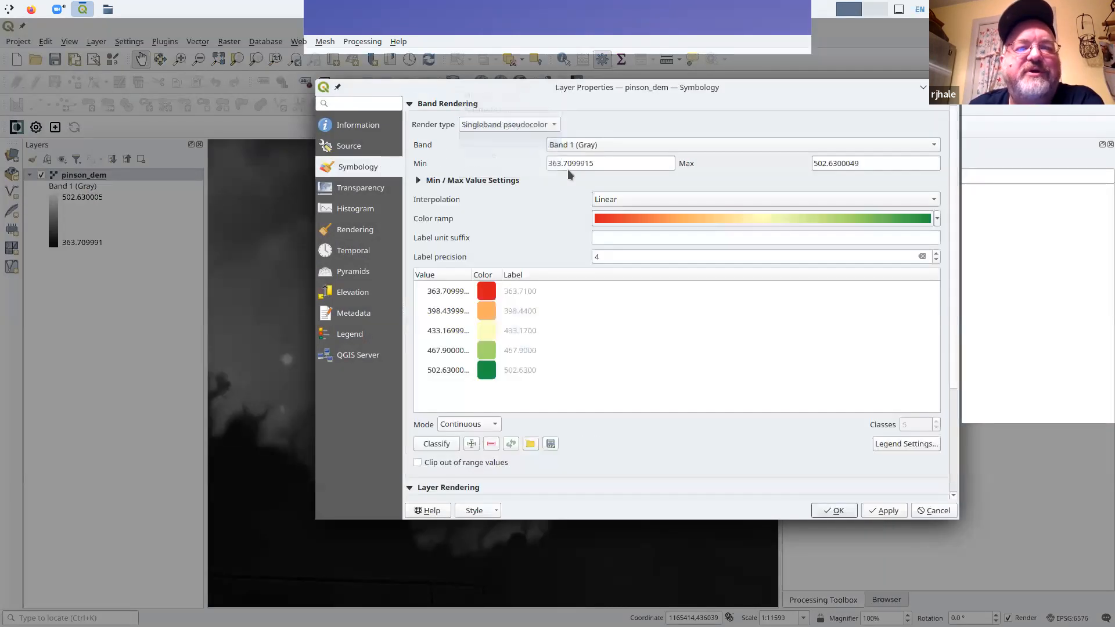
left_click(937, 219)
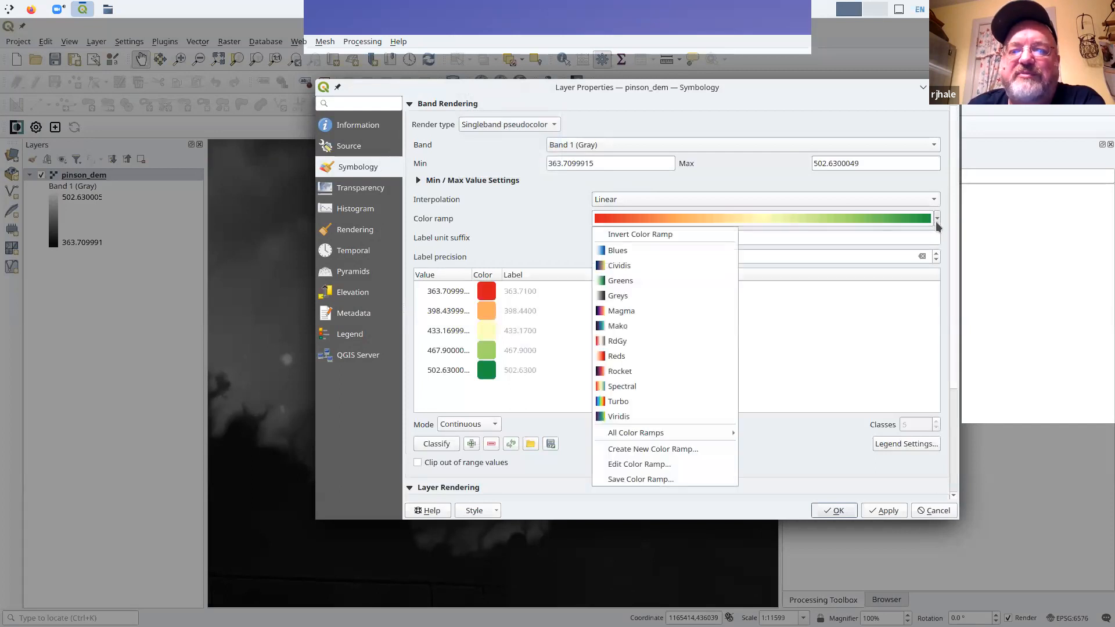
left_click(674, 235)
left_click(831, 510)
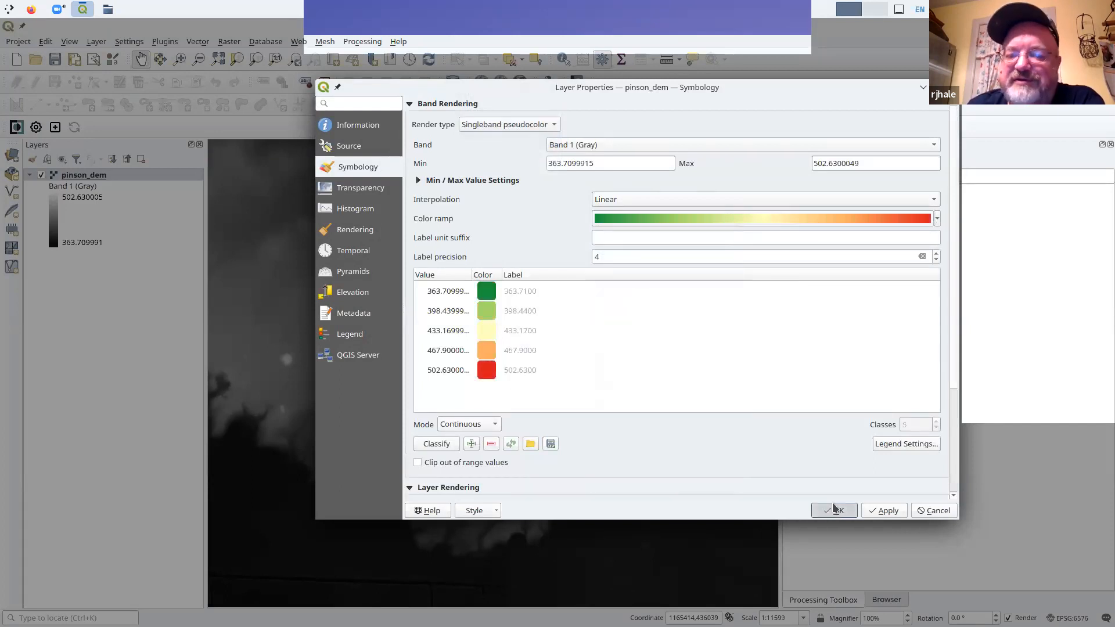
Run the Hillshade algorithm on pinson_dem with Z factor 1, azimuth 300 and vertical angle 40, saving to a temporary file
scroll(486, 428, "down", 1)
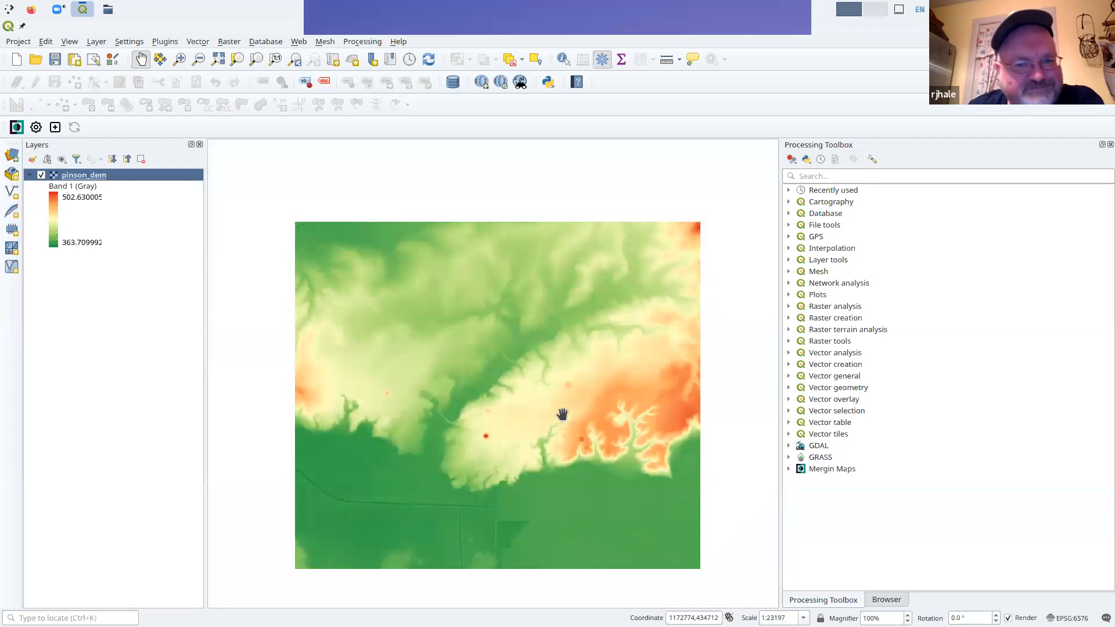
left_click_drag(555, 401, 540, 370)
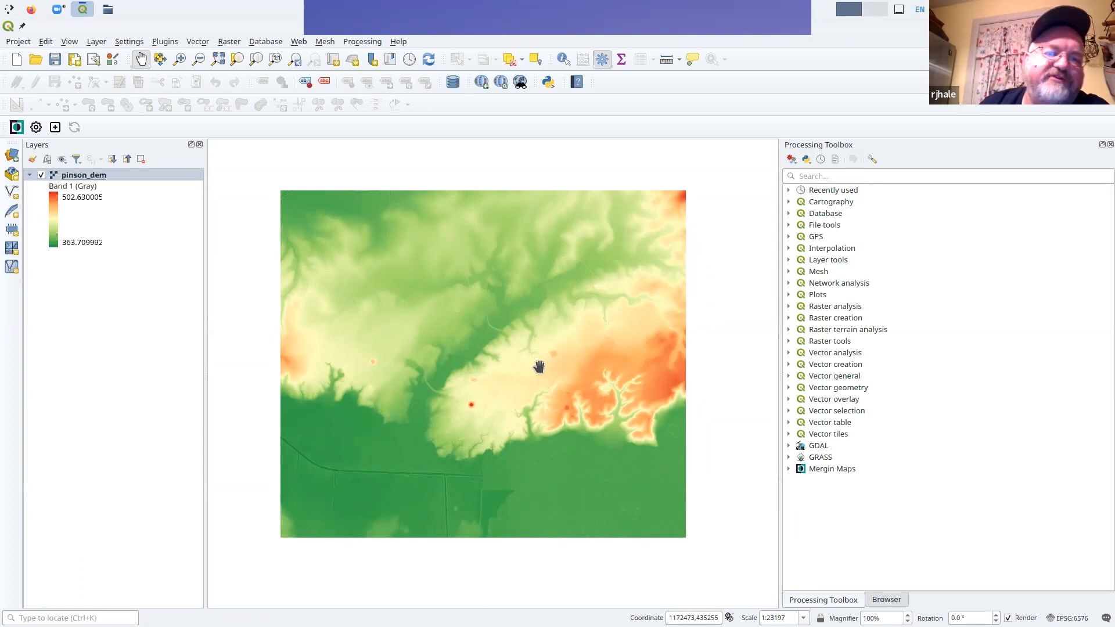
left_click(836, 178)
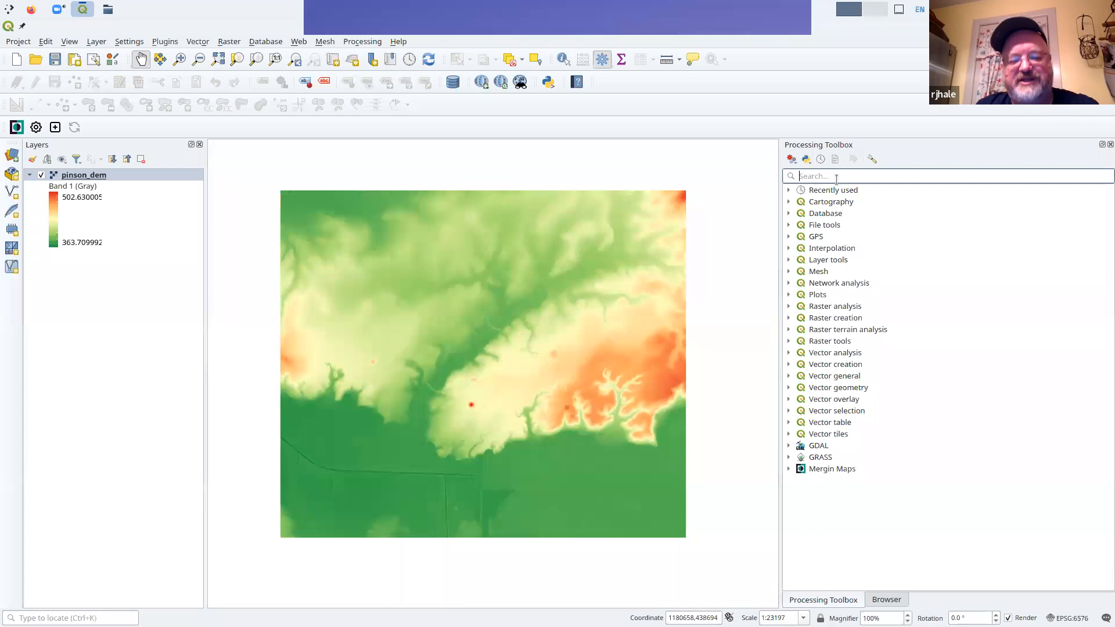
type("HILLSHADE")
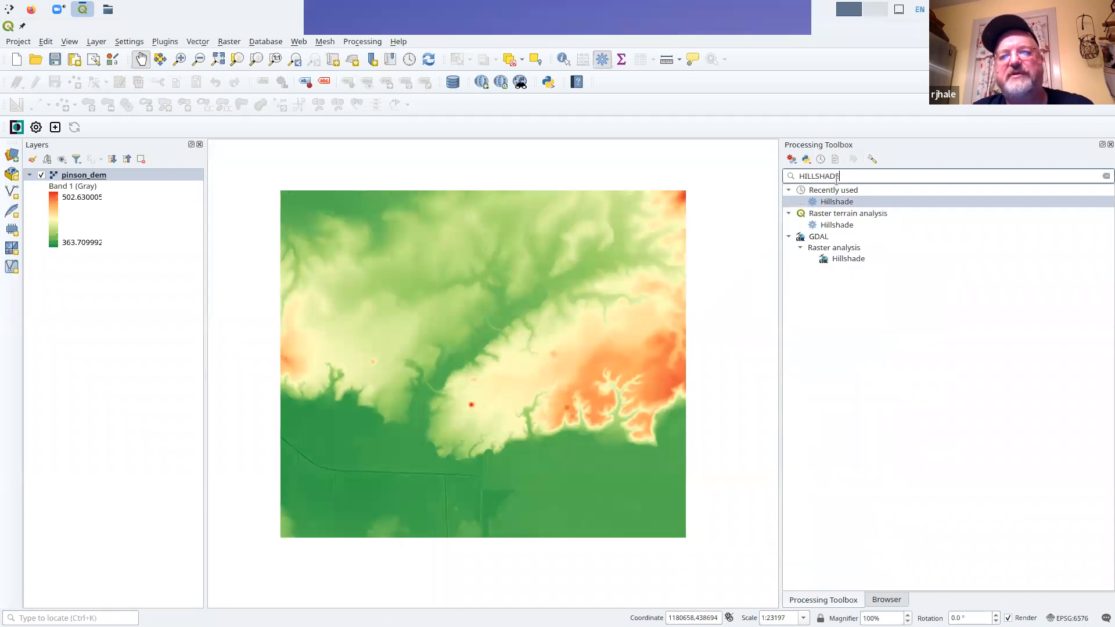
double_click(835, 202)
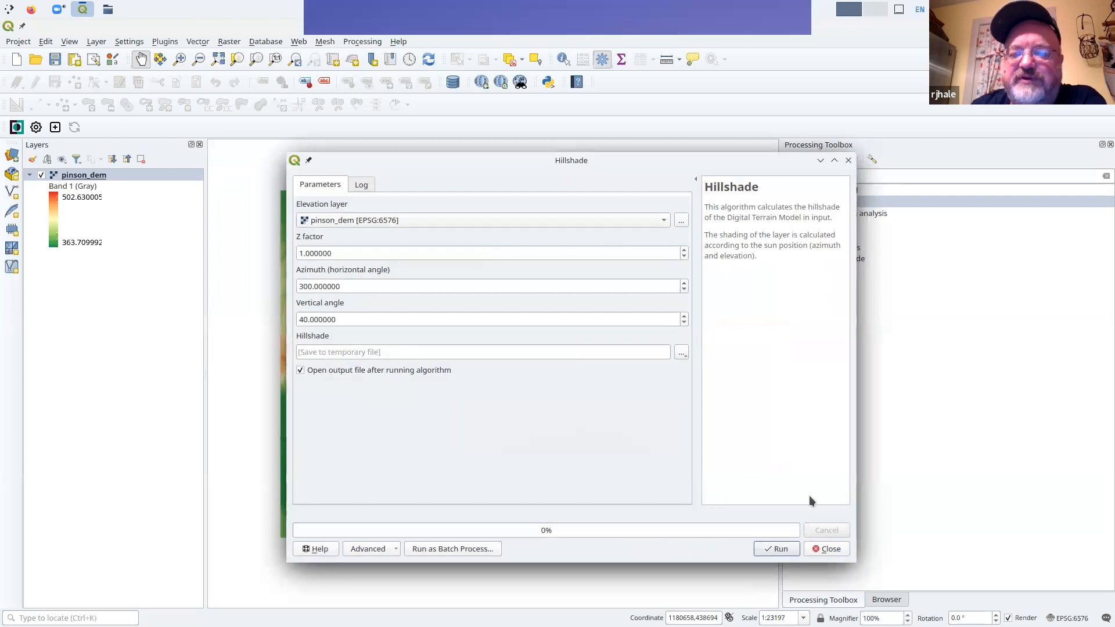
left_click(777, 549)
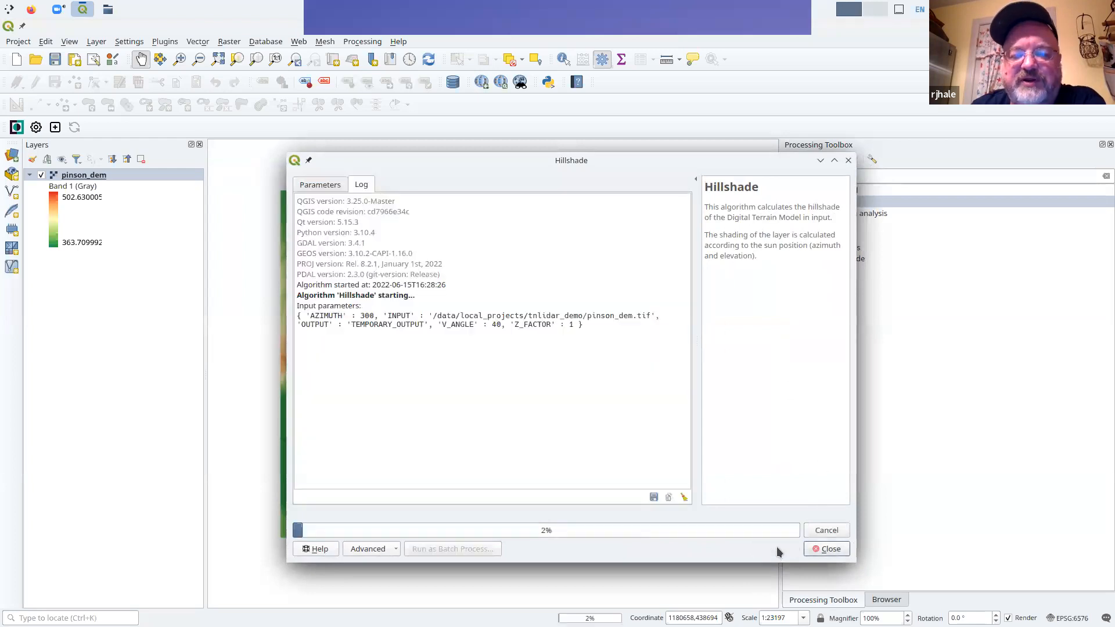
left_click(824, 549)
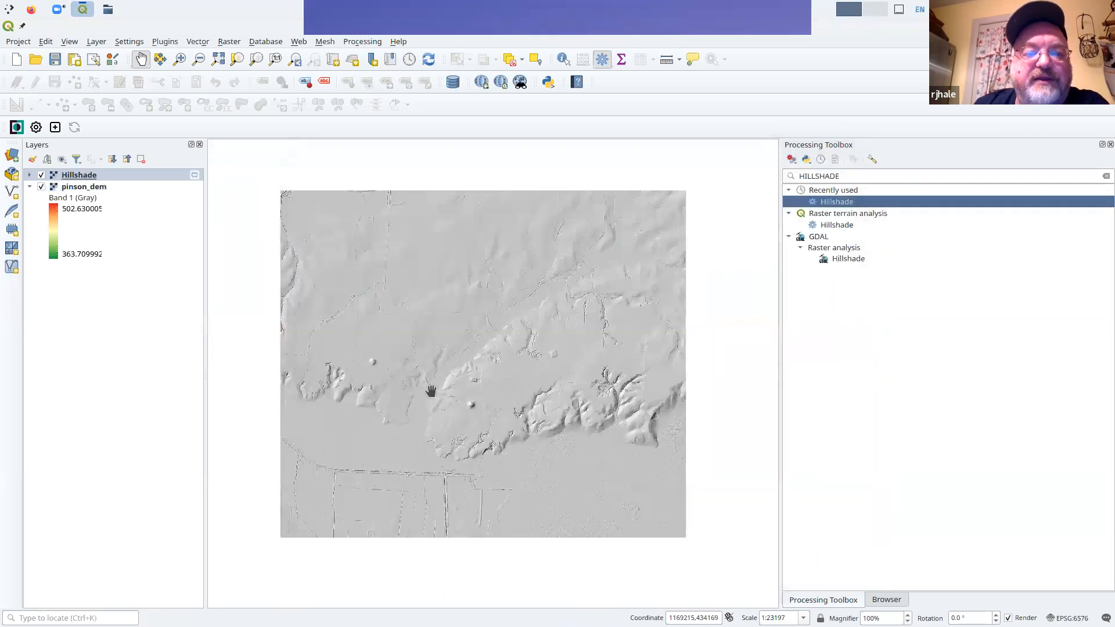
Select the Hillshade layer, widen the map canvas and examine the shaded mounds and ridges up close
mouse_move(95, 181)
left_mouse_down()
mouse_move(129, 260)
mouse_move(88, 267)
mouse_move(117, 269)
mouse_move(111, 183)
mouse_move(92, 175)
left_mouse_up()
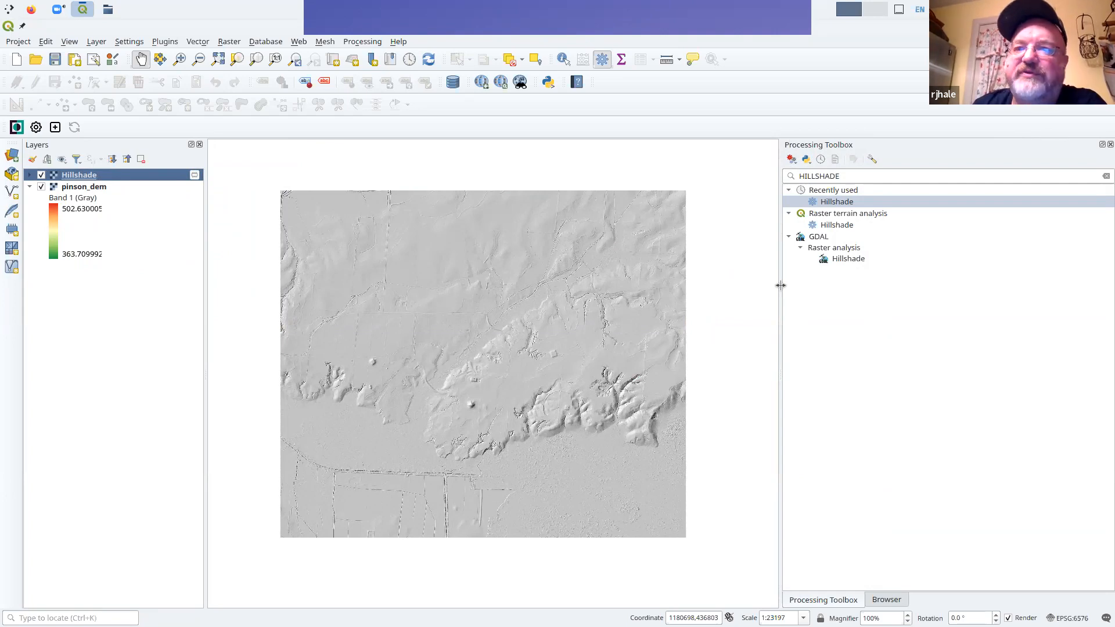
left_click_drag(781, 285, 900, 307)
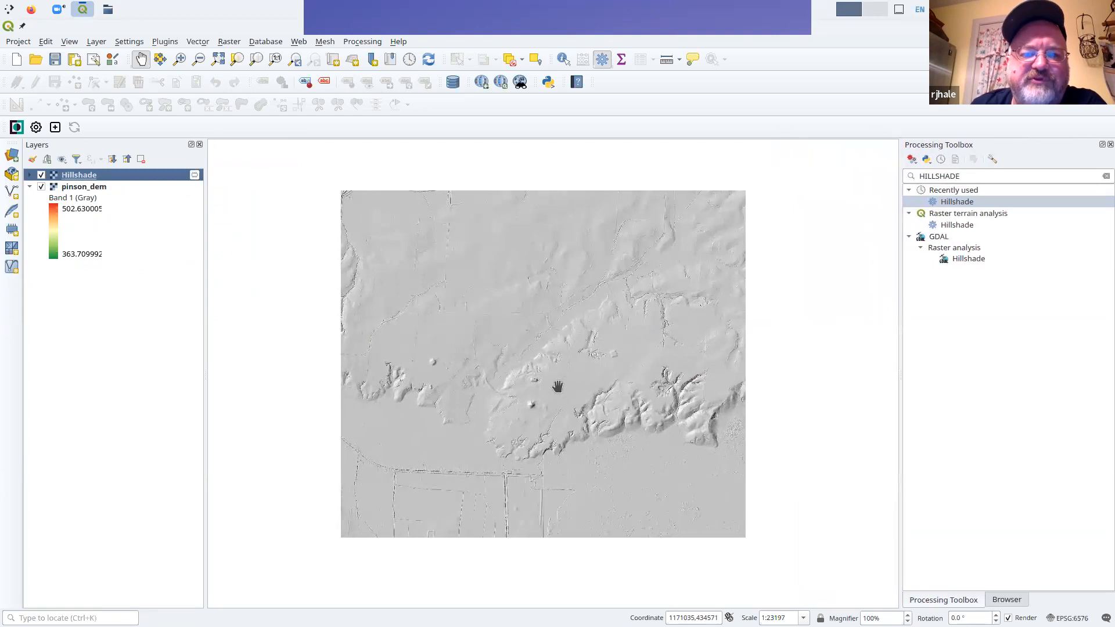
scroll(558, 387, "up", 1)
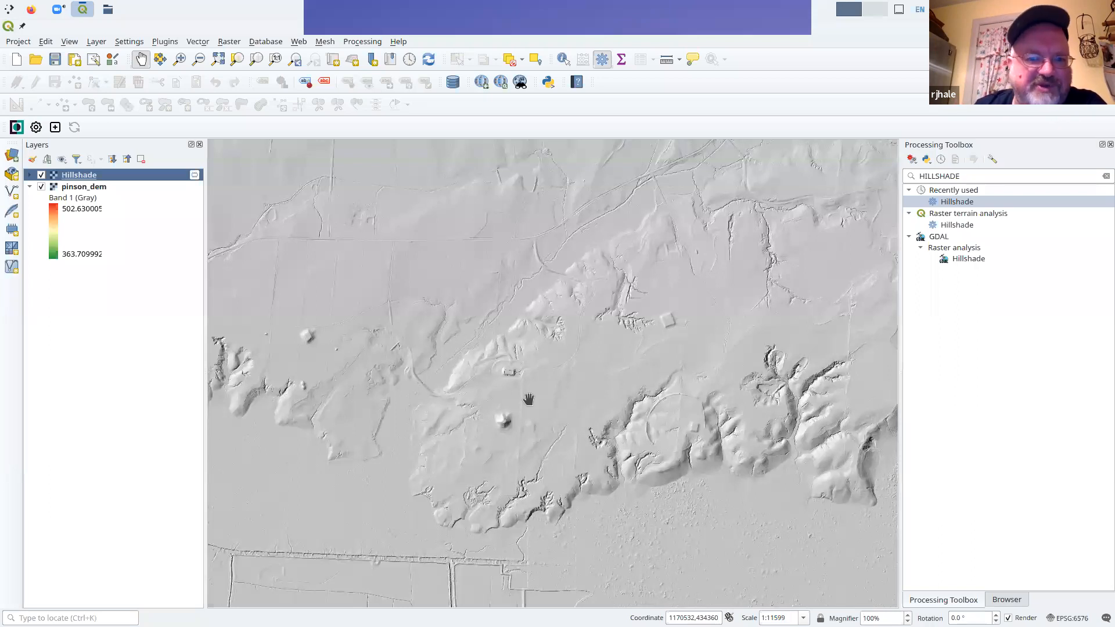
Examine the individual mounds, the rectangular structure and the circular earthwork on the hillshade at several scales
left_click_drag(389, 363, 478, 392)
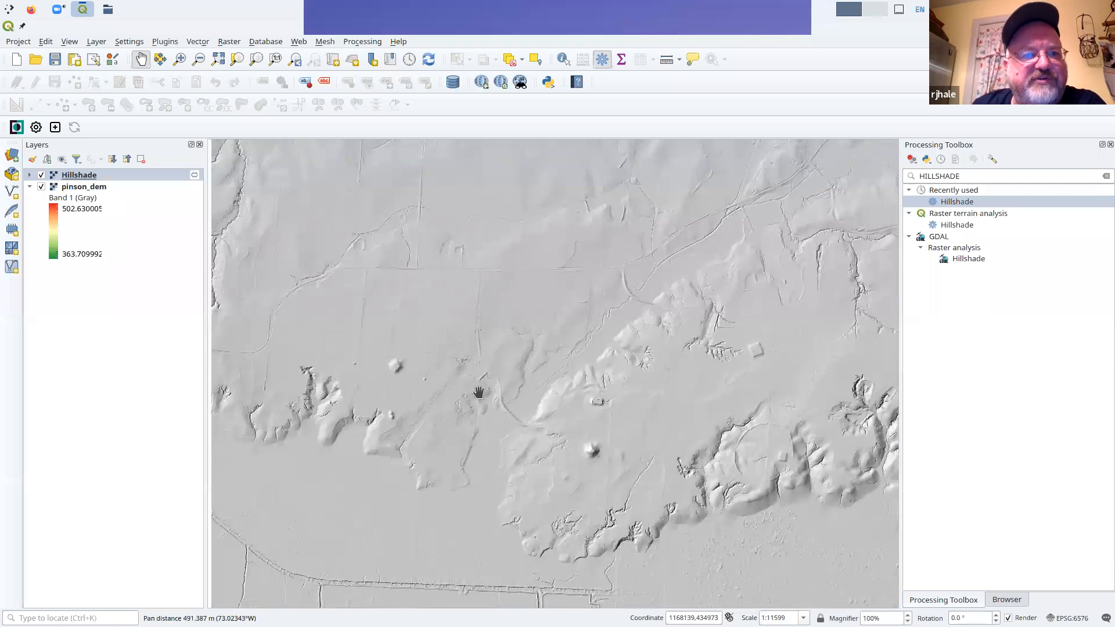
scroll(409, 378, "up", 2)
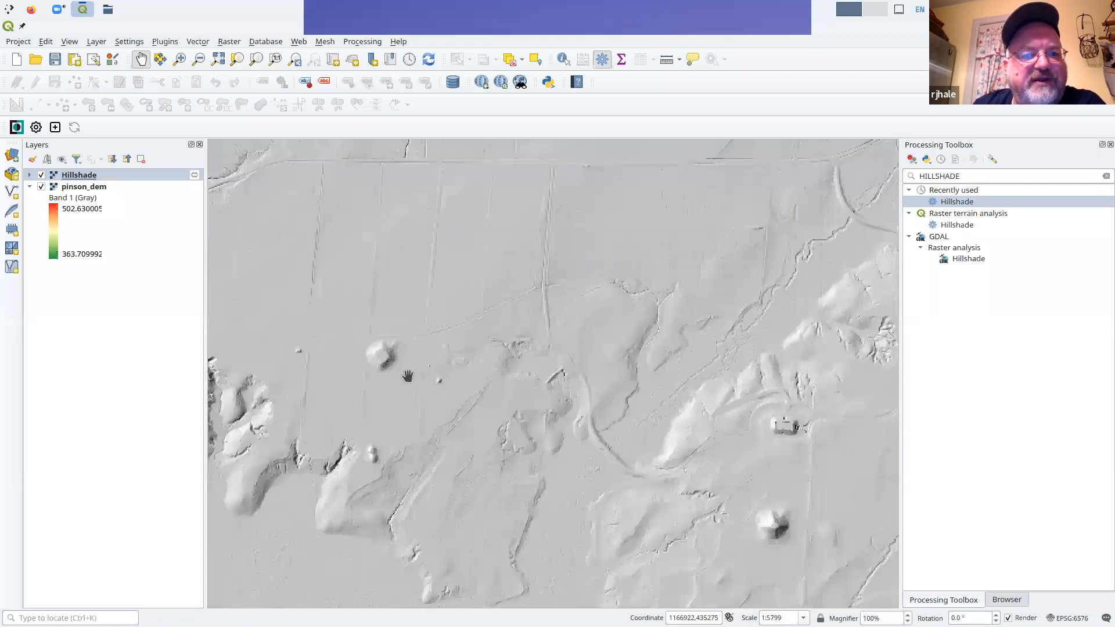
scroll(383, 365, "down", 2)
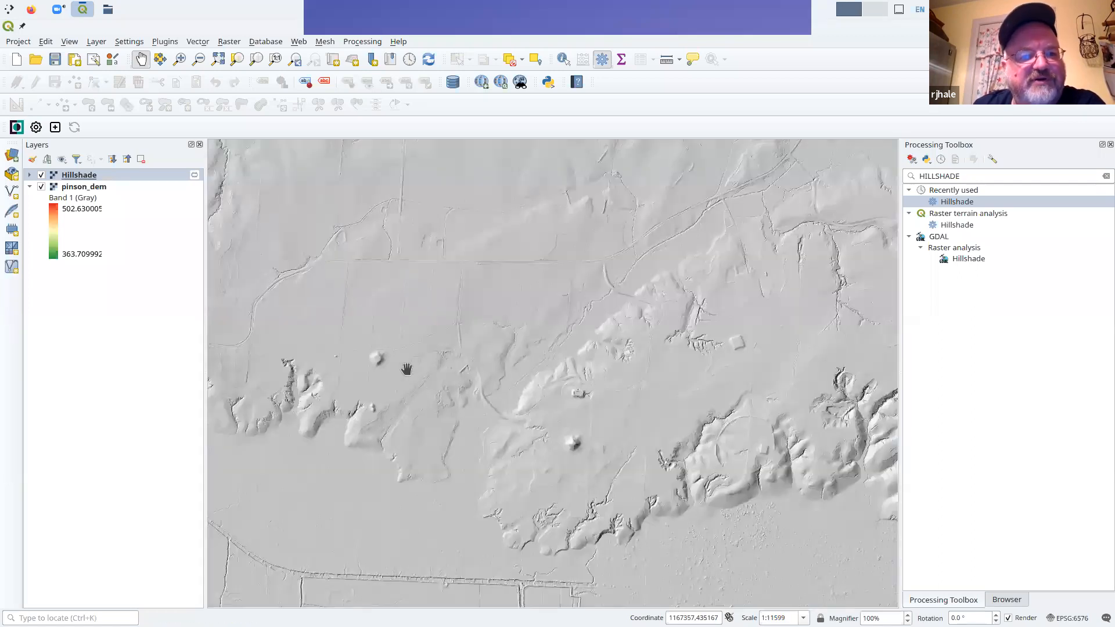
scroll(384, 362, "up", 2)
scroll(418, 377, "down", 1)
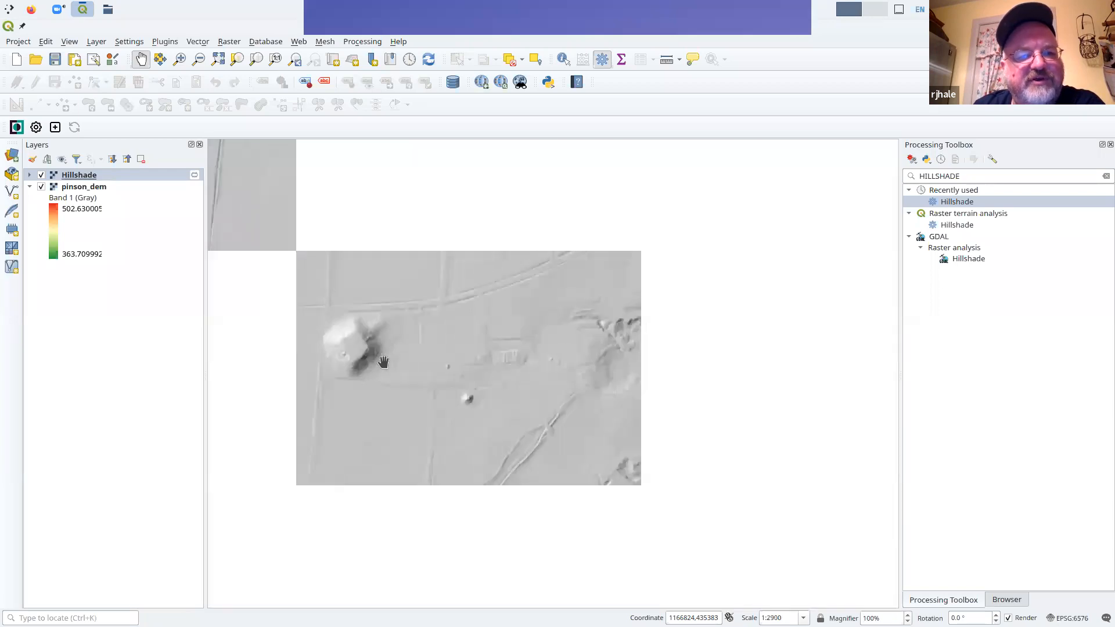
left_click_drag(689, 427, 378, 311)
scroll(451, 363, "up", 2)
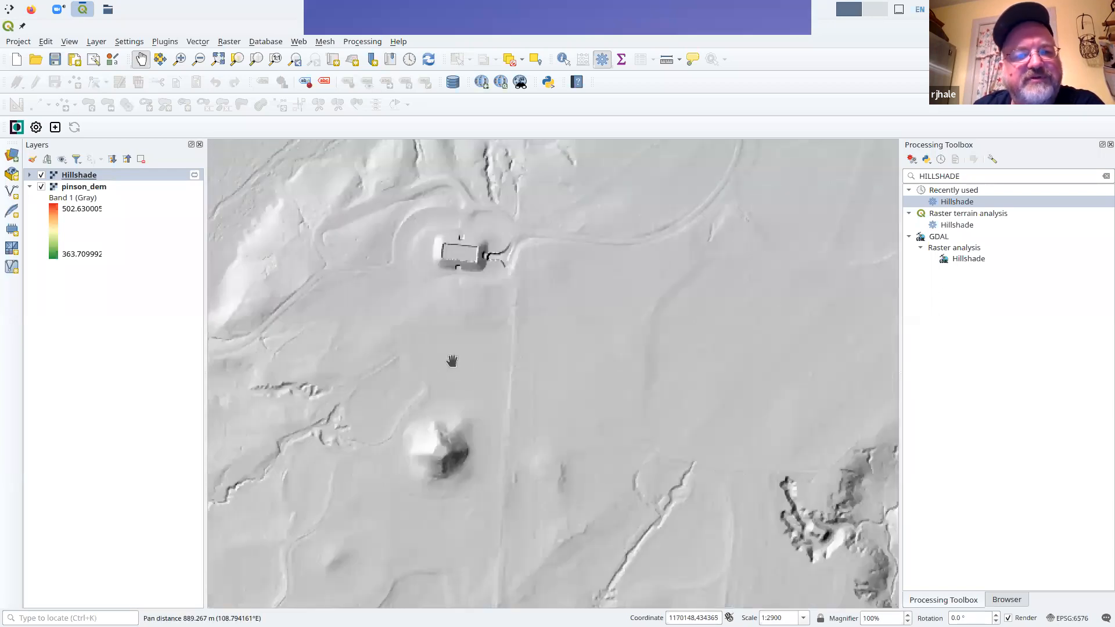
scroll(452, 361, "down", 1)
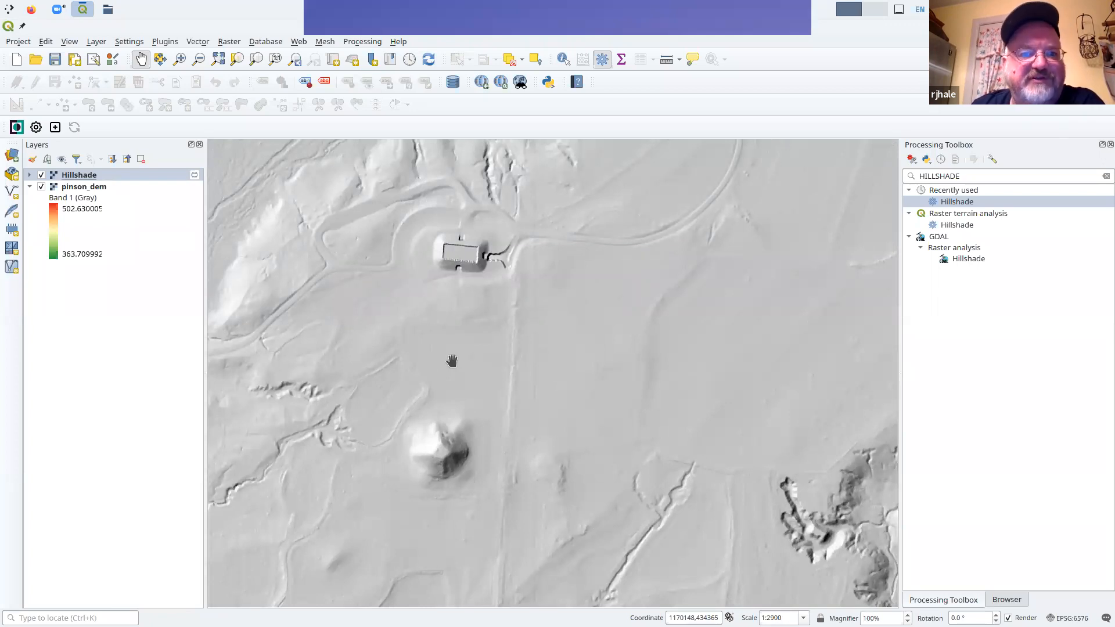
scroll(452, 361, "down", 1)
left_click_drag(681, 412, 682, 413)
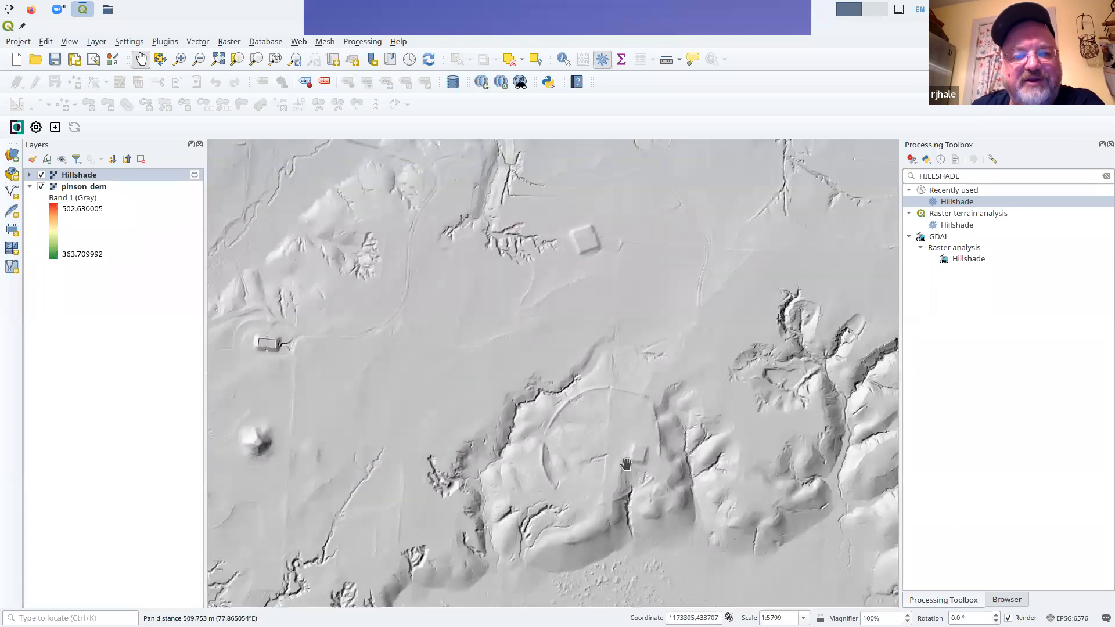
scroll(602, 460, "up", 1)
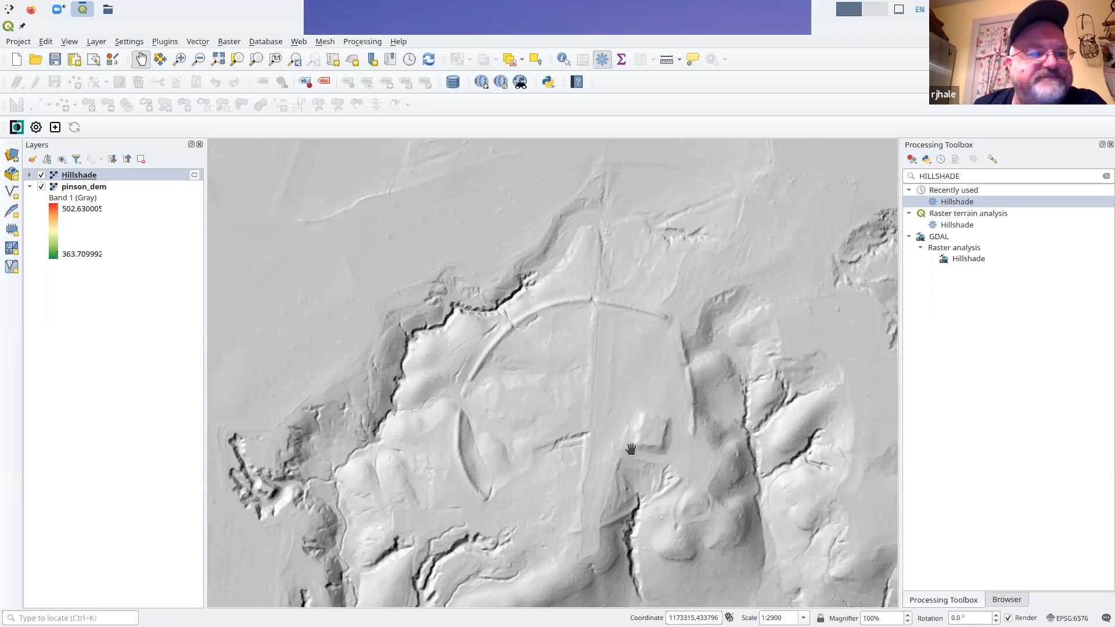
scroll(630, 449, "down", 1)
left_click_drag(370, 309, 413, 337)
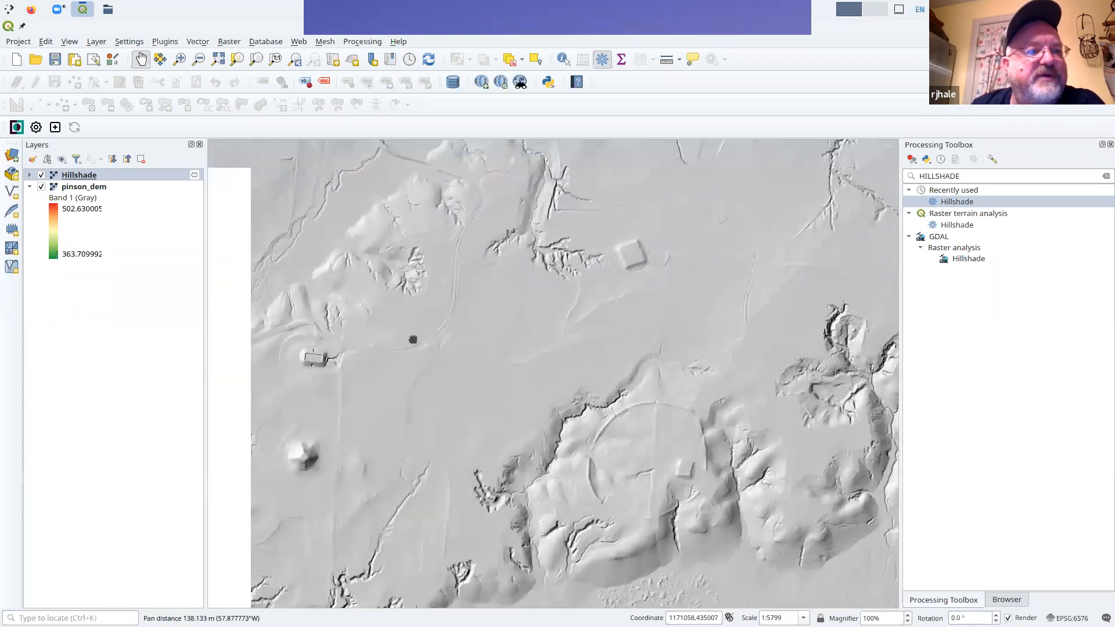
Move the pinson_dem layer above the Hillshade layer and set its blending mode to Multiply
left_click_drag(77, 194, 105, 172)
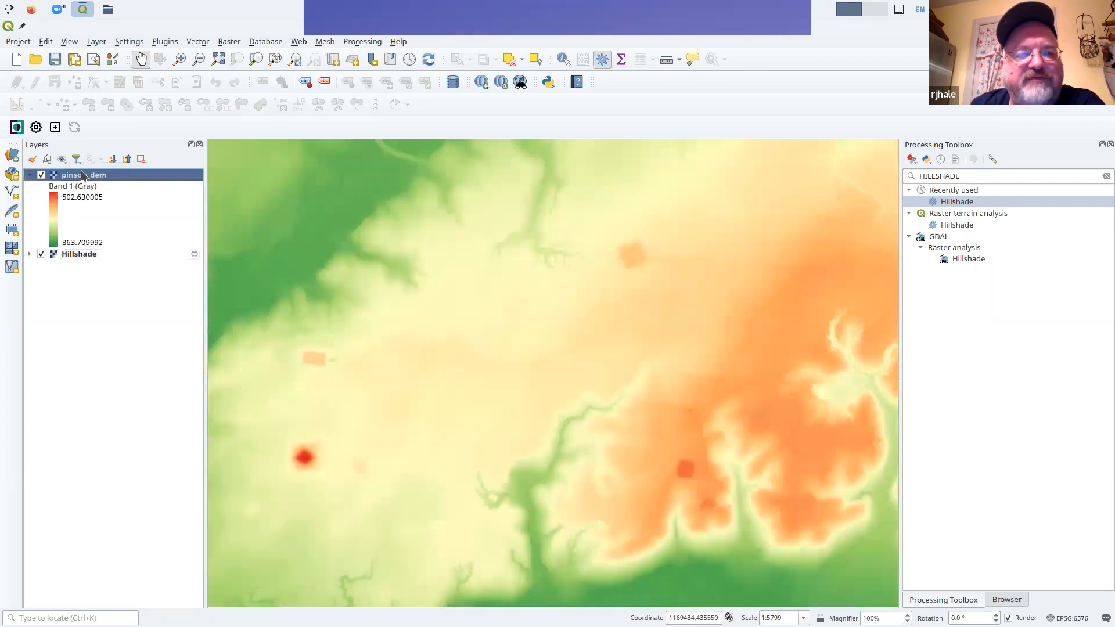
right_click(88, 175)
left_click(182, 418)
left_click(456, 487)
scroll(594, 457, "down", 2)
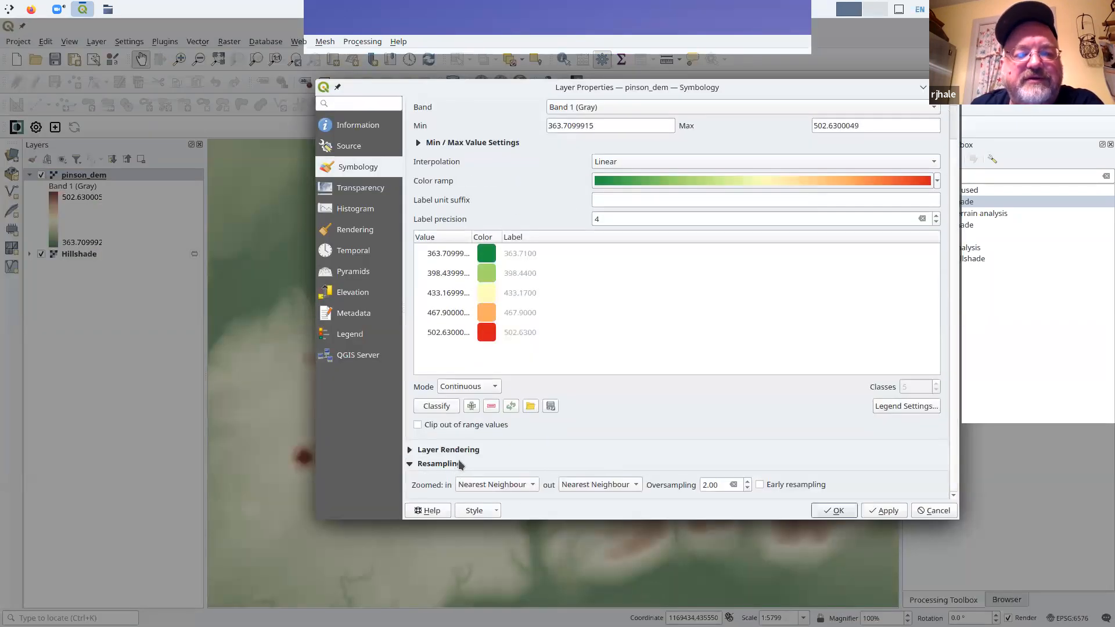
left_click(509, 485)
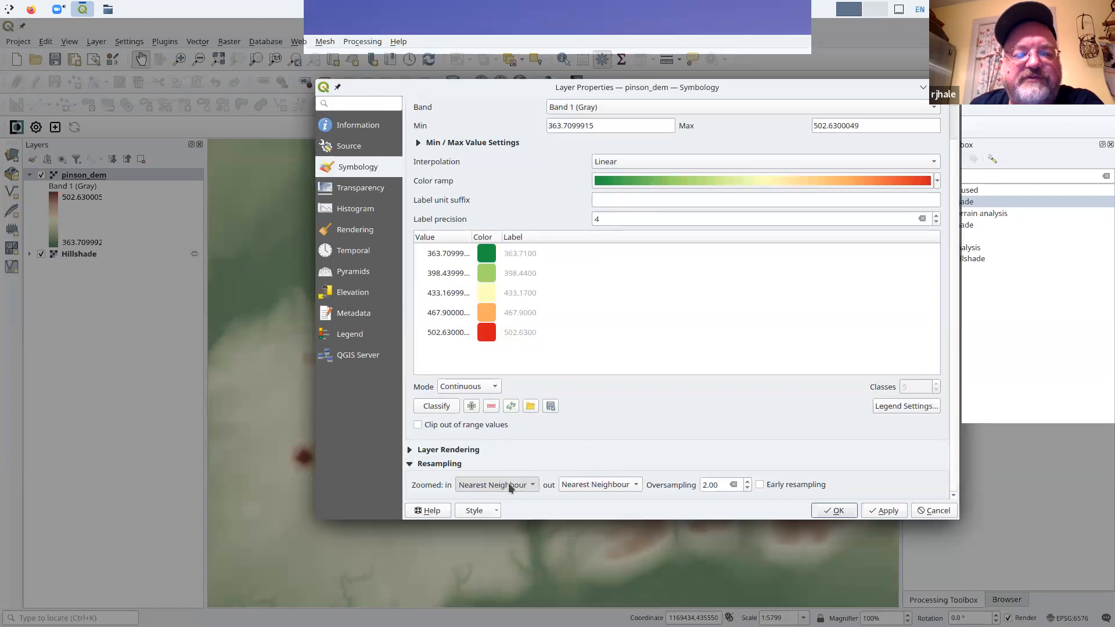
left_click(569, 449)
left_click(443, 450)
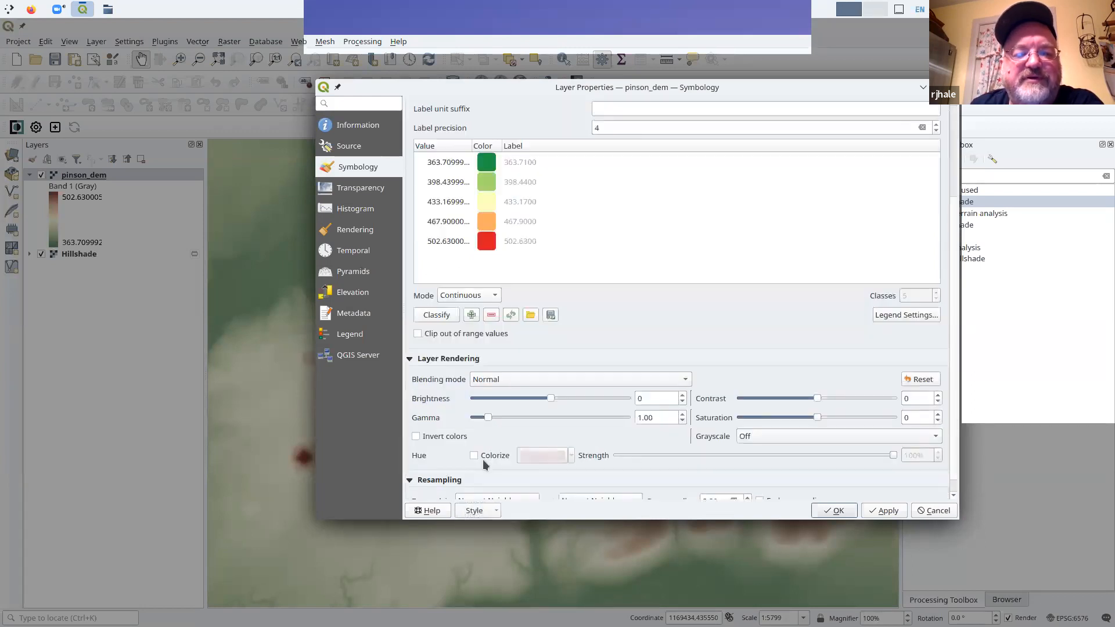
left_click(511, 379)
left_click(517, 473)
left_click(831, 510)
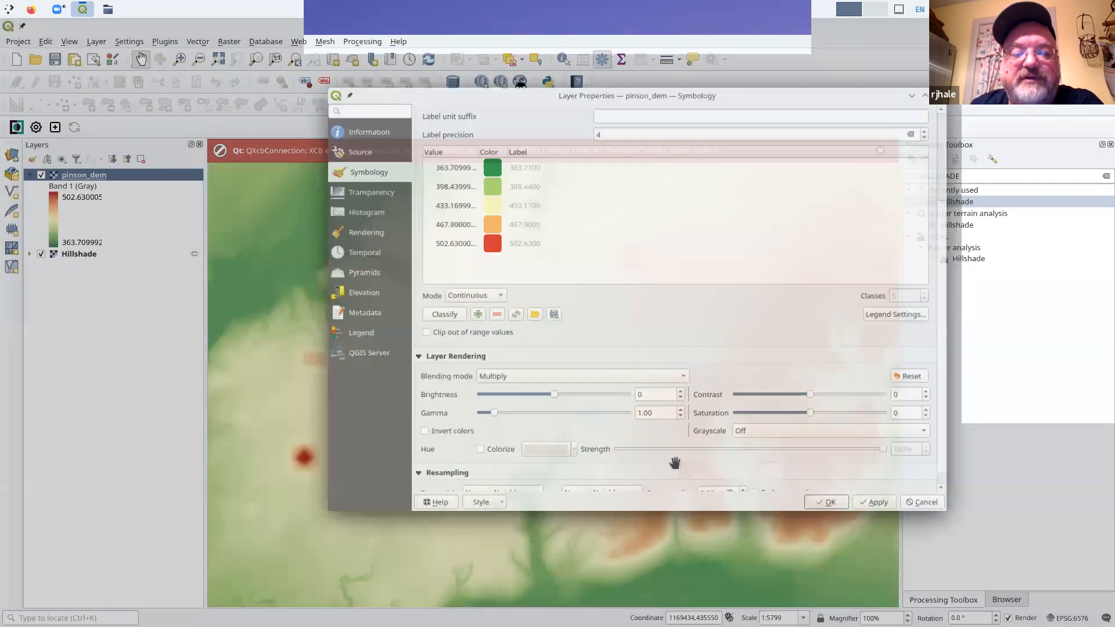
Inspect the blended elevation colors and hillshade around the mounds, and dismiss the Qt error message
scroll(518, 407, "down", 1)
left_click_drag(552, 398, 546, 401)
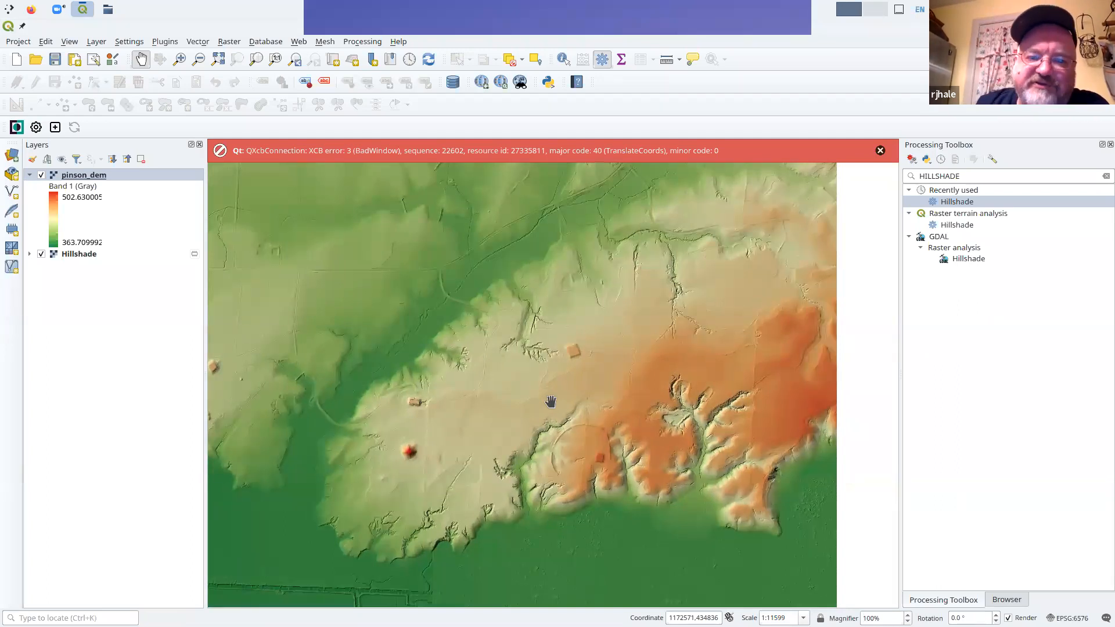
scroll(424, 462, "up", 2)
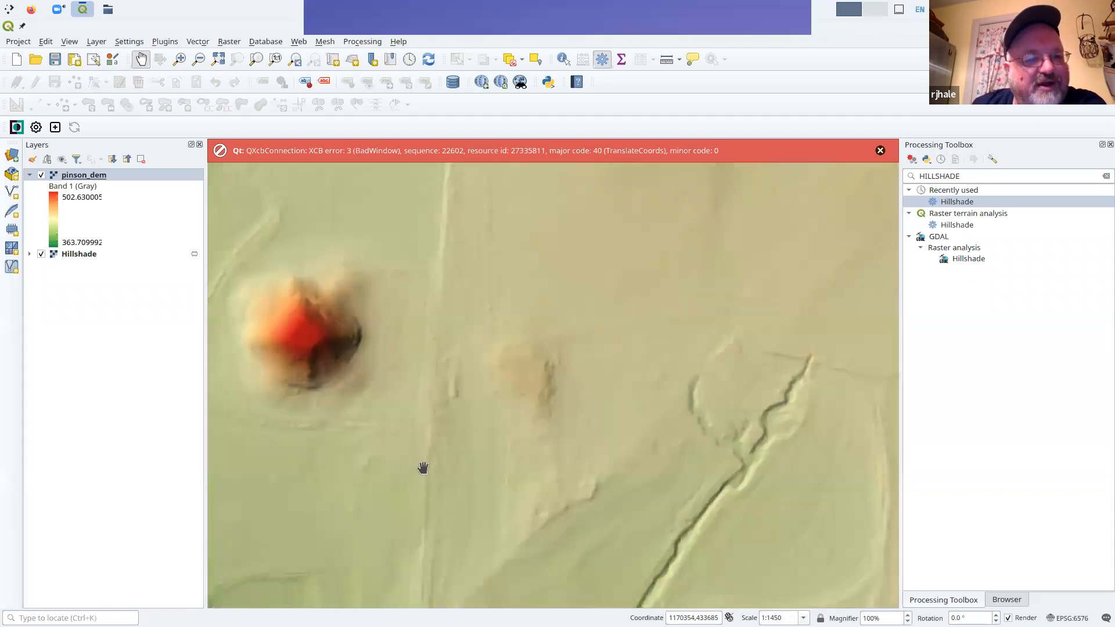
scroll(424, 458, "down", 2)
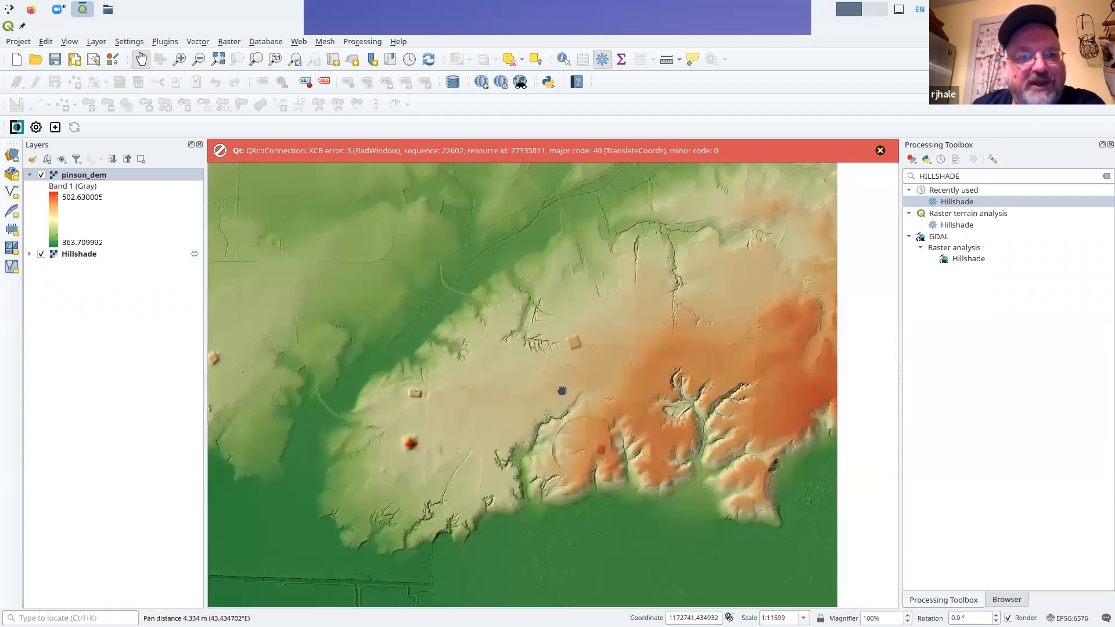
left_click_drag(563, 389, 556, 401)
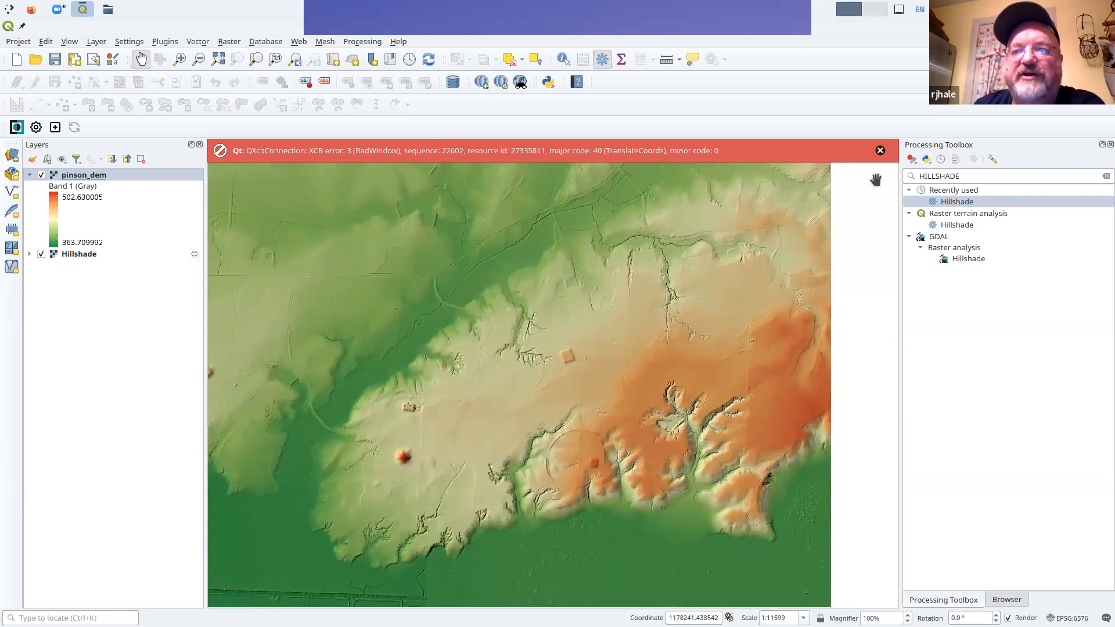
left_click(880, 150)
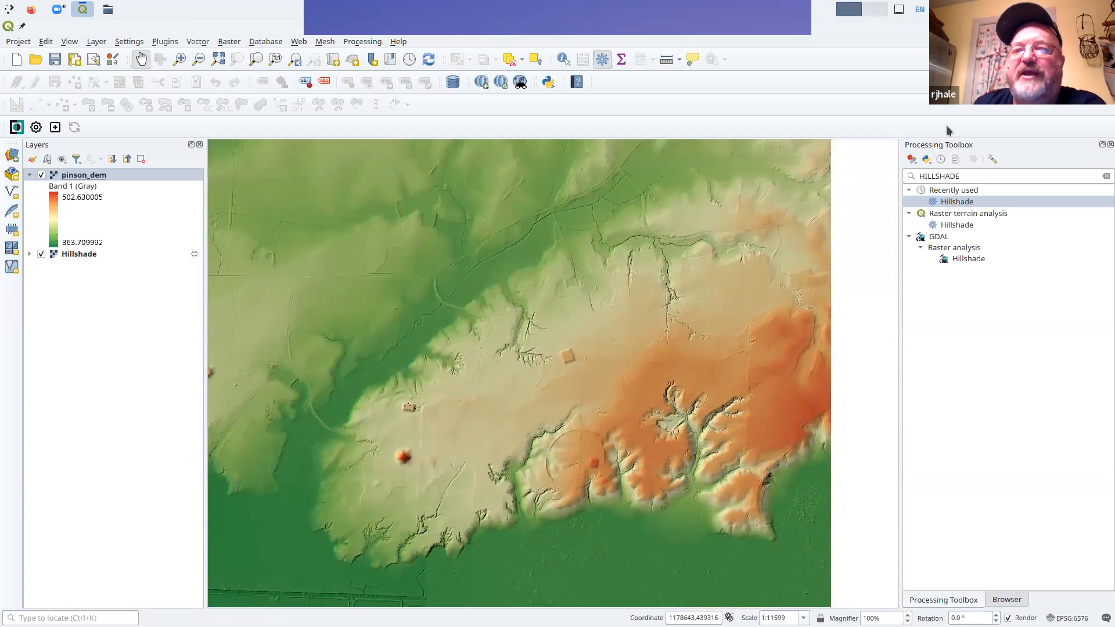
Find the GDAL Contour algorithm and run it on pinson_dem with a contour interval of 2 and attribute name ELEV
double_click(943, 177)
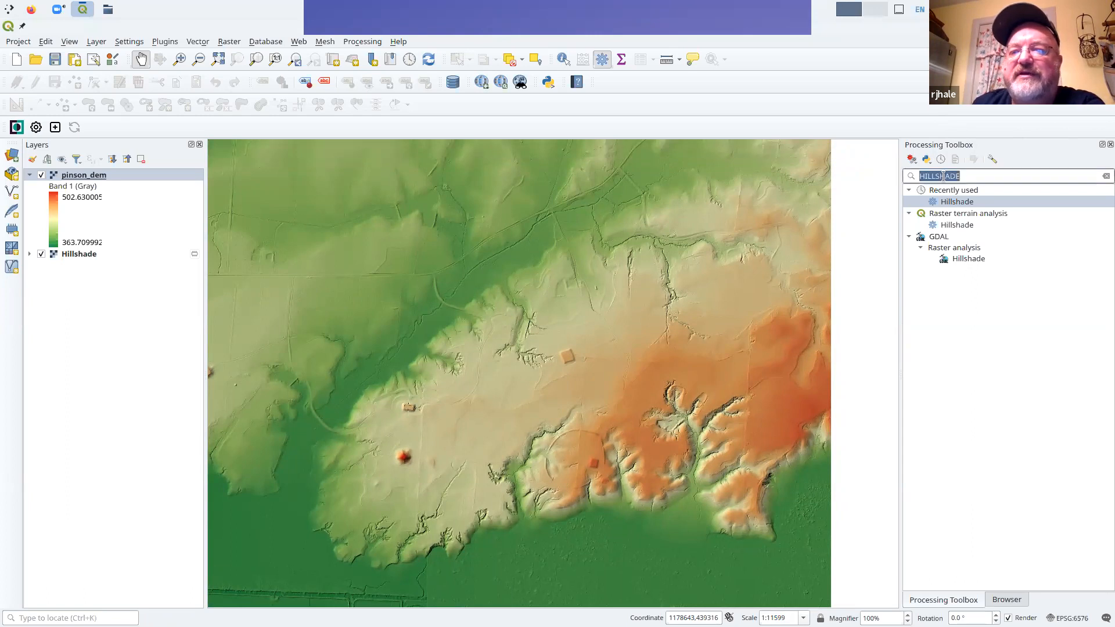
type("CONTOURS")
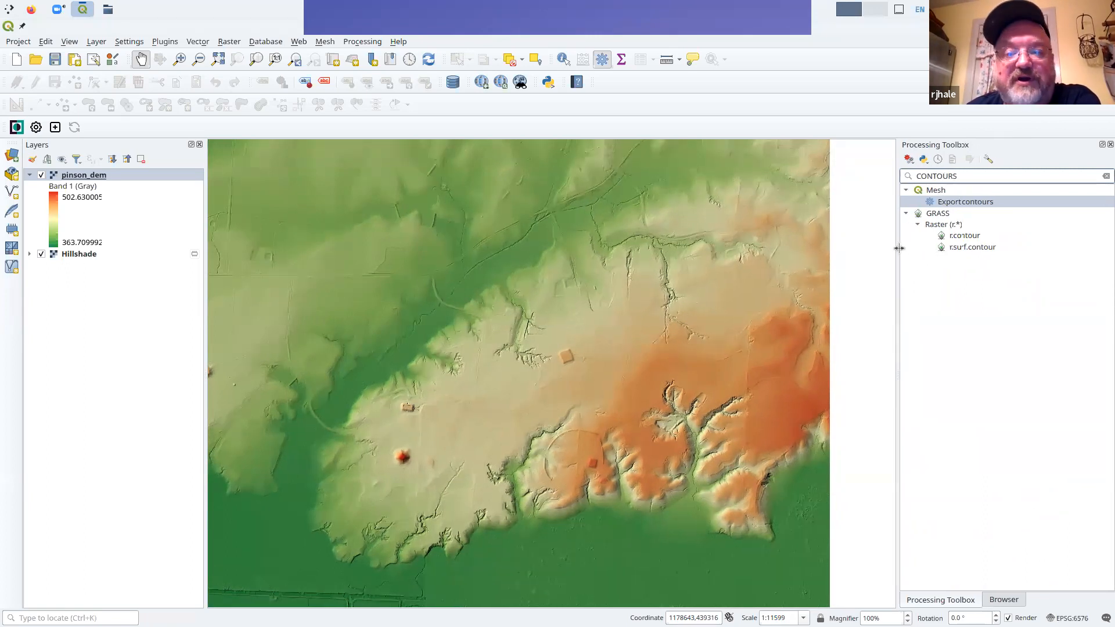
left_click_drag(901, 247, 814, 244)
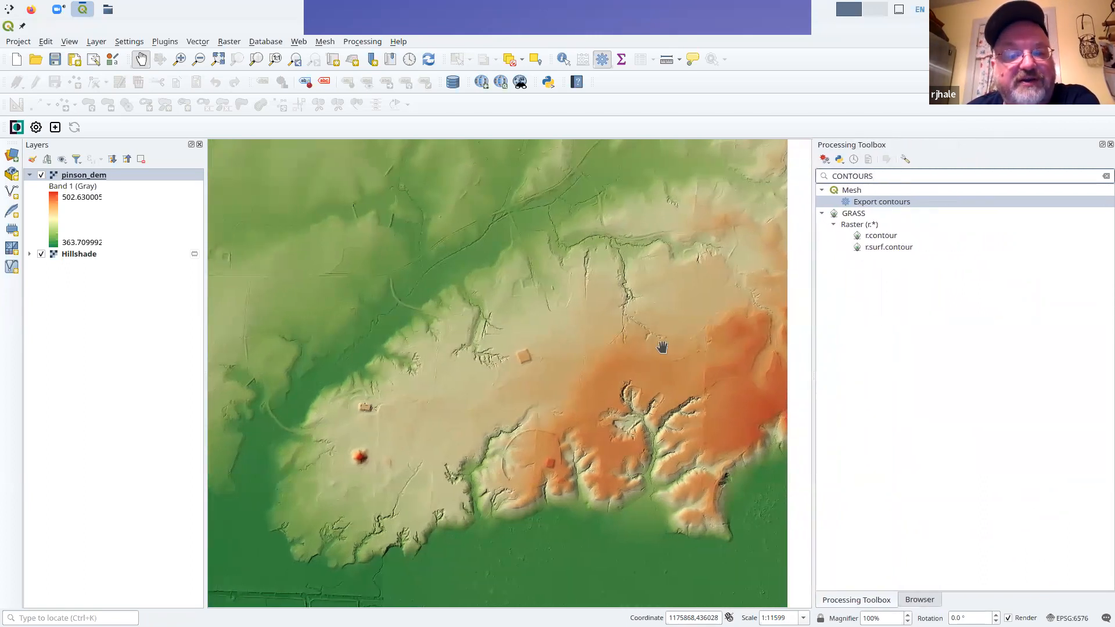
double_click(873, 175)
type("CONTOUR")
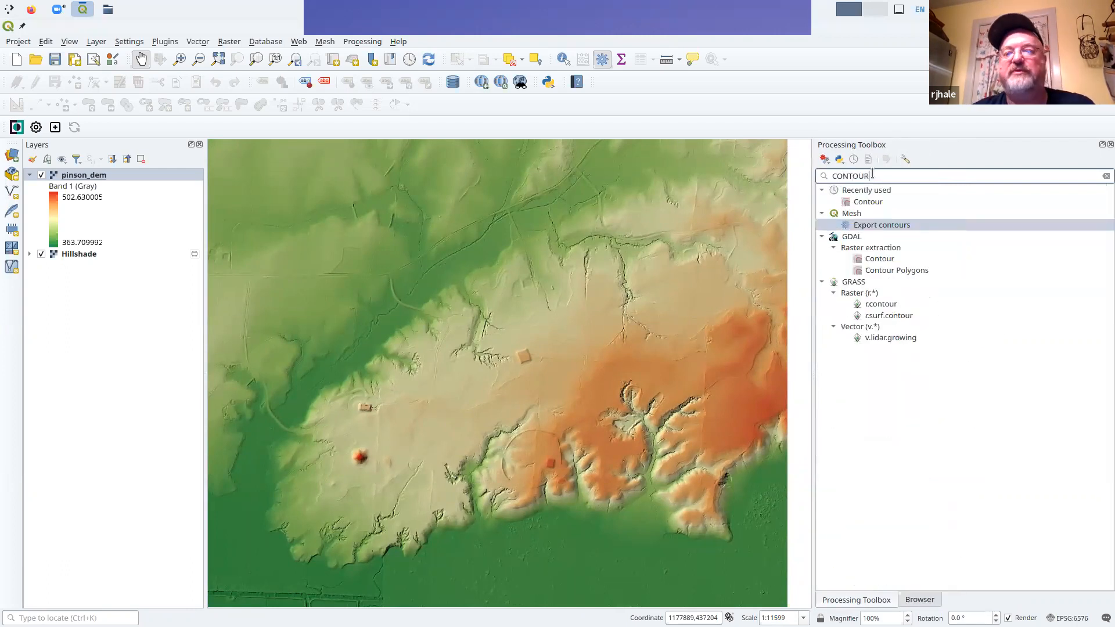
double_click(866, 203)
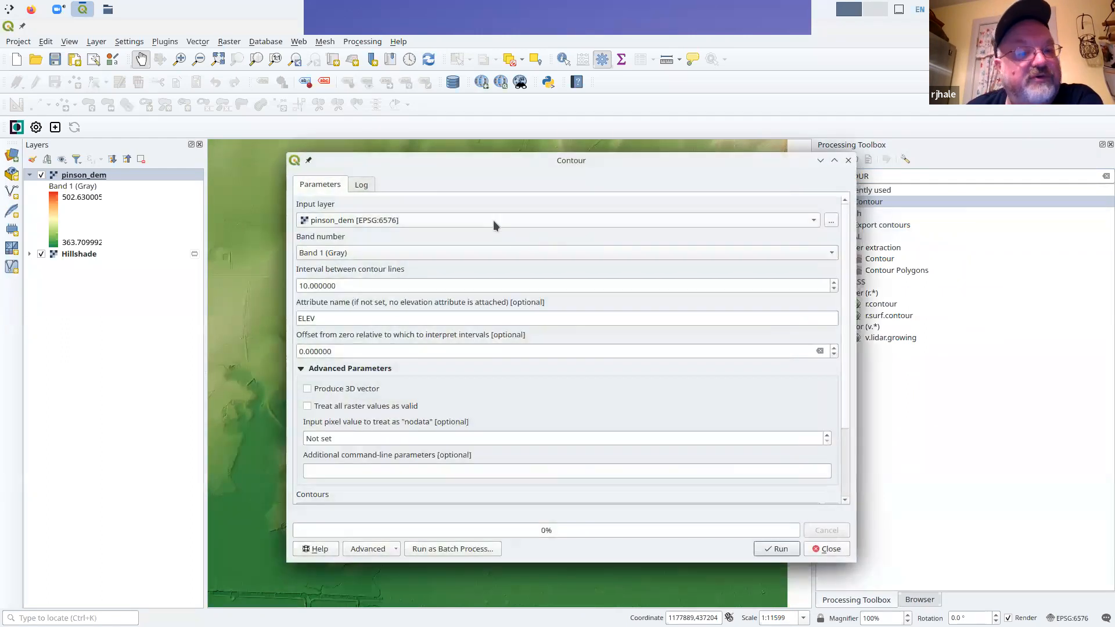
double_click(379, 284)
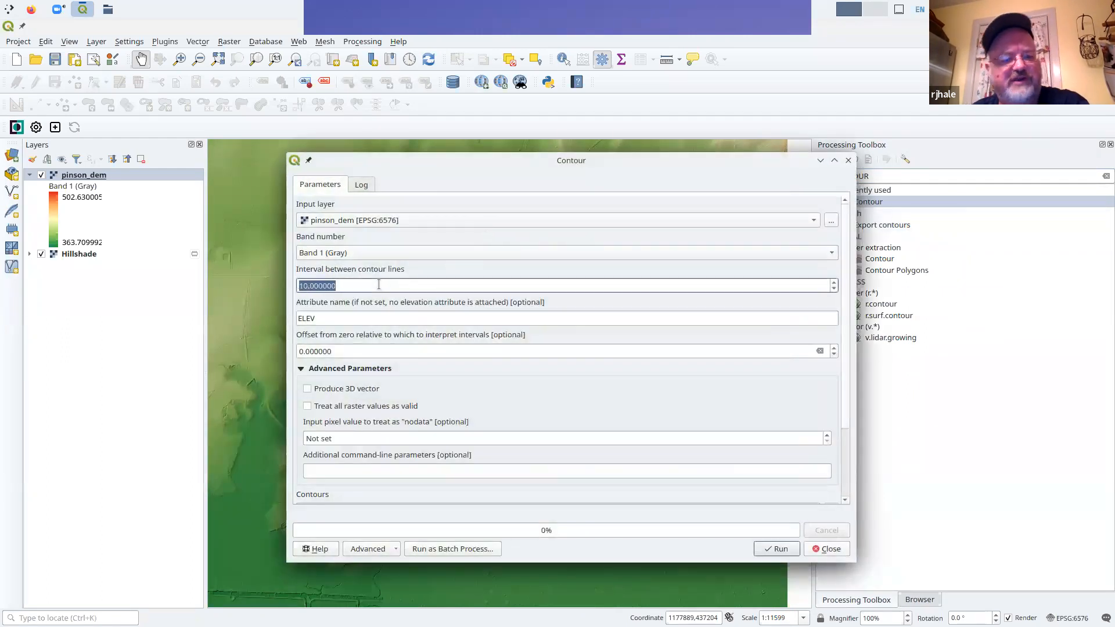
type("2")
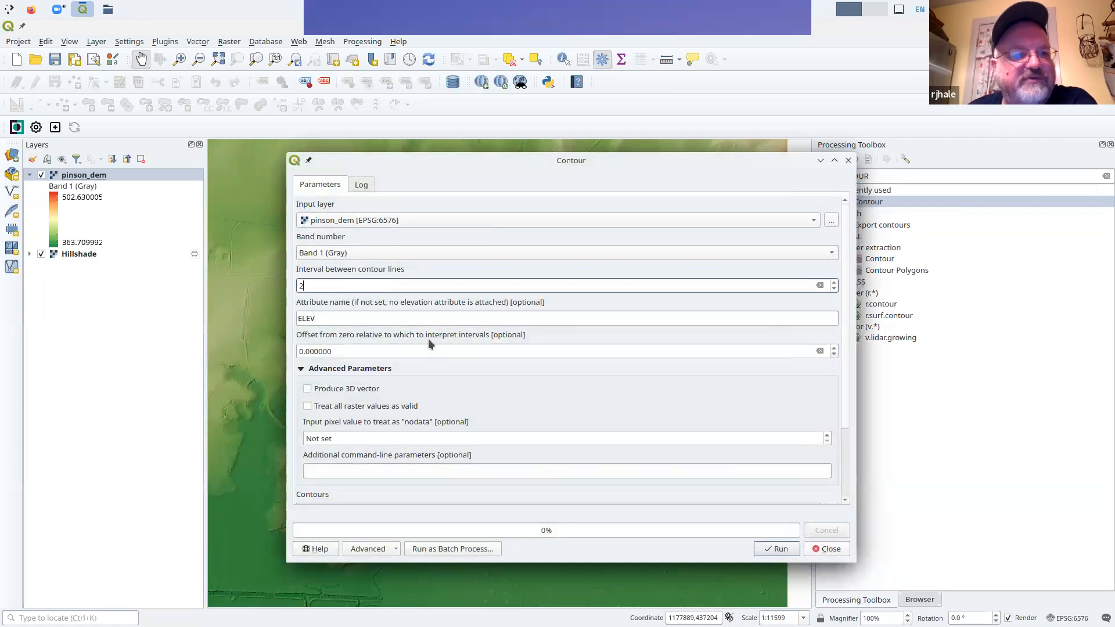
left_click(775, 549)
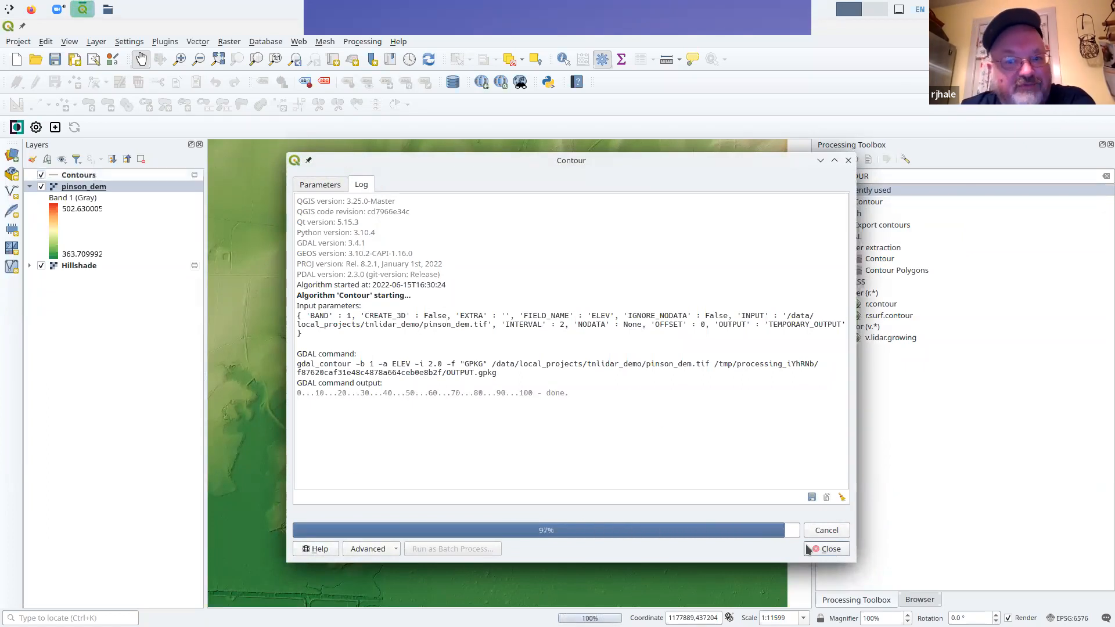
left_click(822, 549)
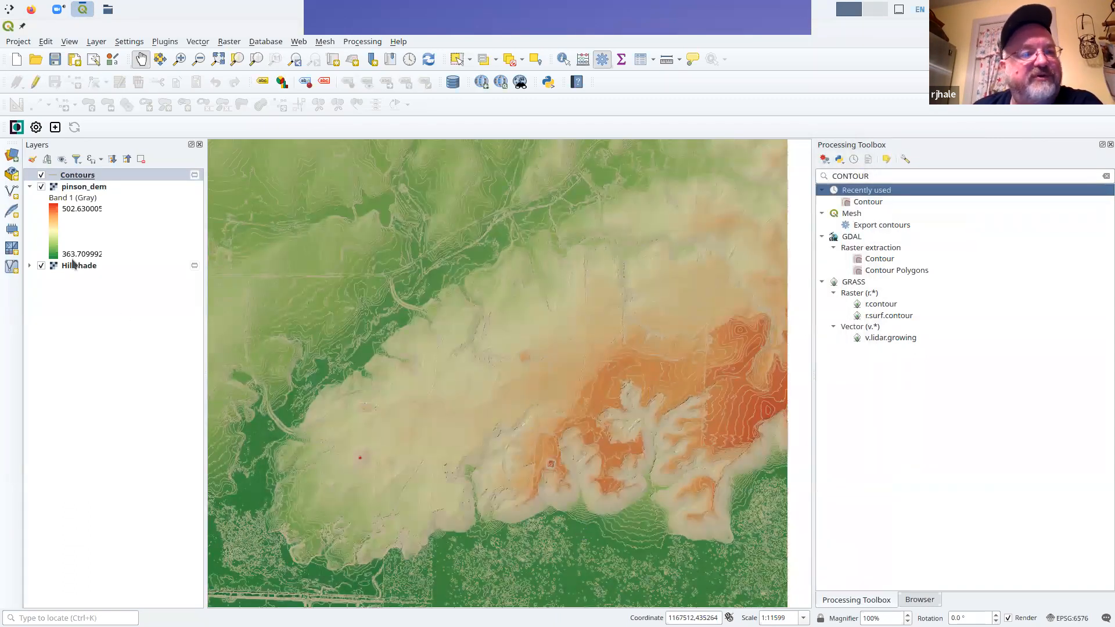
Set the line color of the Contours layer's simple line symbol to black
left_click(33, 160)
left_click(950, 211)
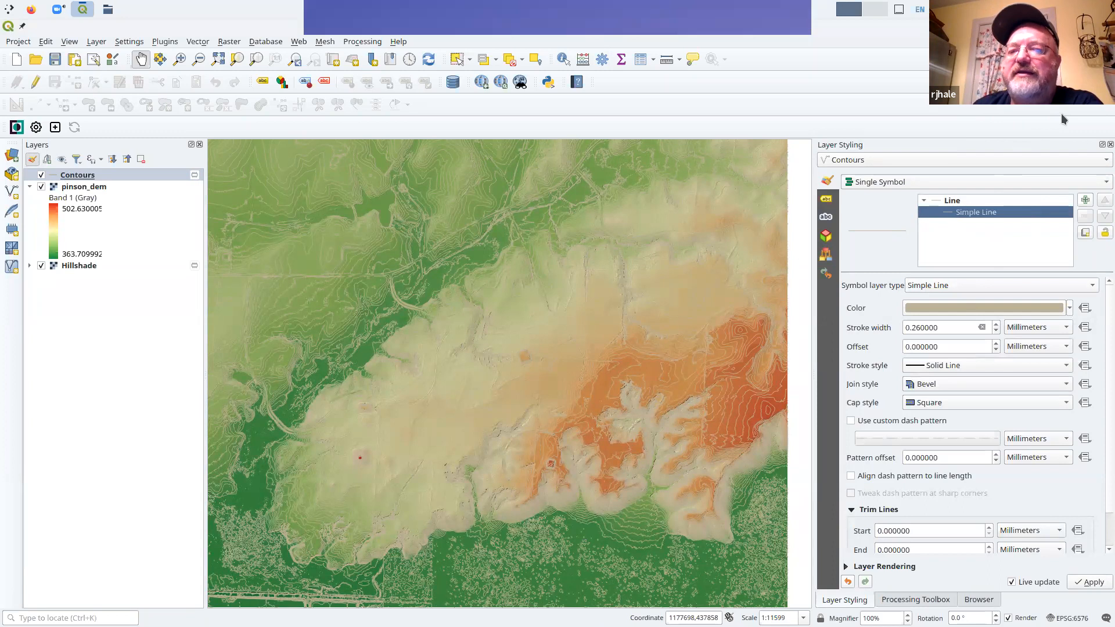
left_click(1069, 308)
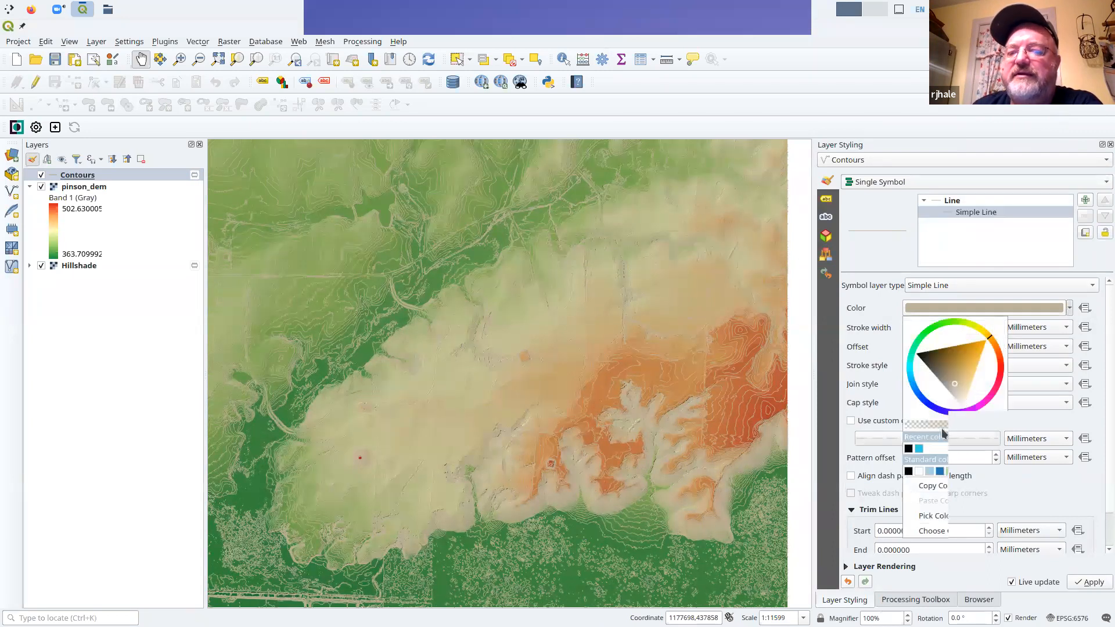
left_click(909, 448)
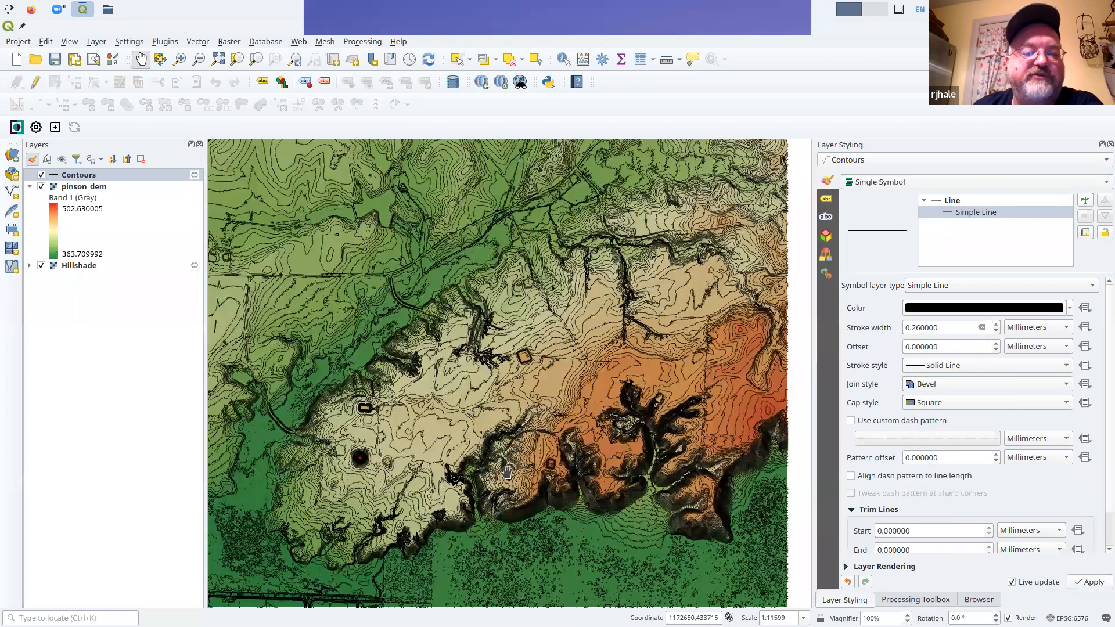
Examine the black contour lines around the mounds, gullies and ridges up close
scroll(510, 470, "up", 1)
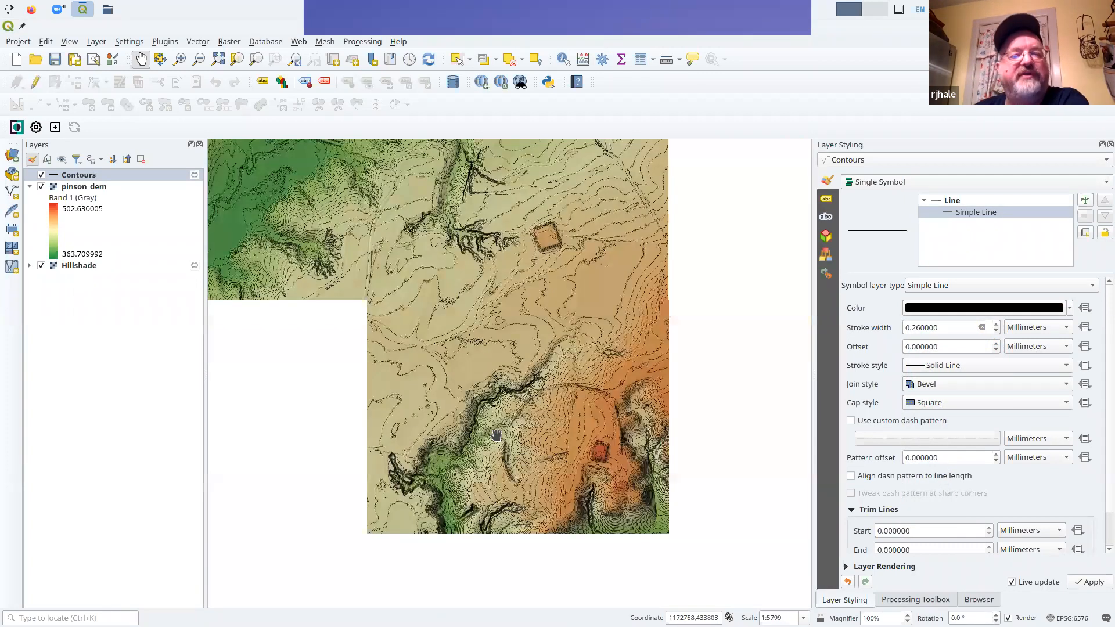
left_click_drag(497, 436, 512, 418)
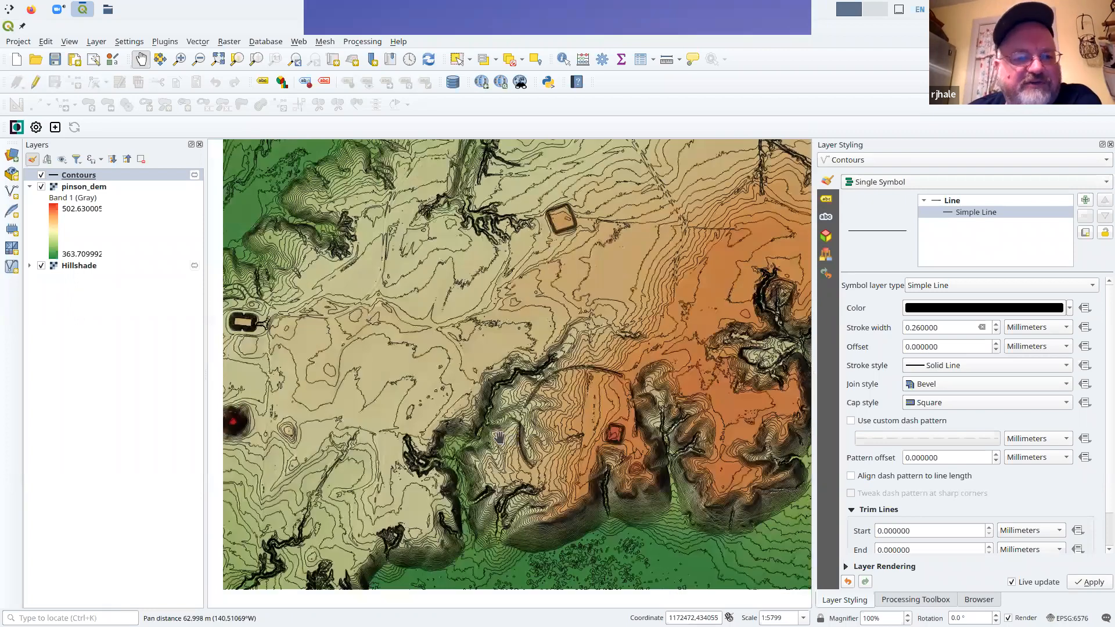
left_click_drag(682, 408, 714, 379)
left_click_drag(457, 381, 525, 438)
scroll(517, 348, "up", 2)
scroll(516, 347, "down", 2)
left_click_drag(458, 360, 458, 359)
scroll(546, 458, "up", 2)
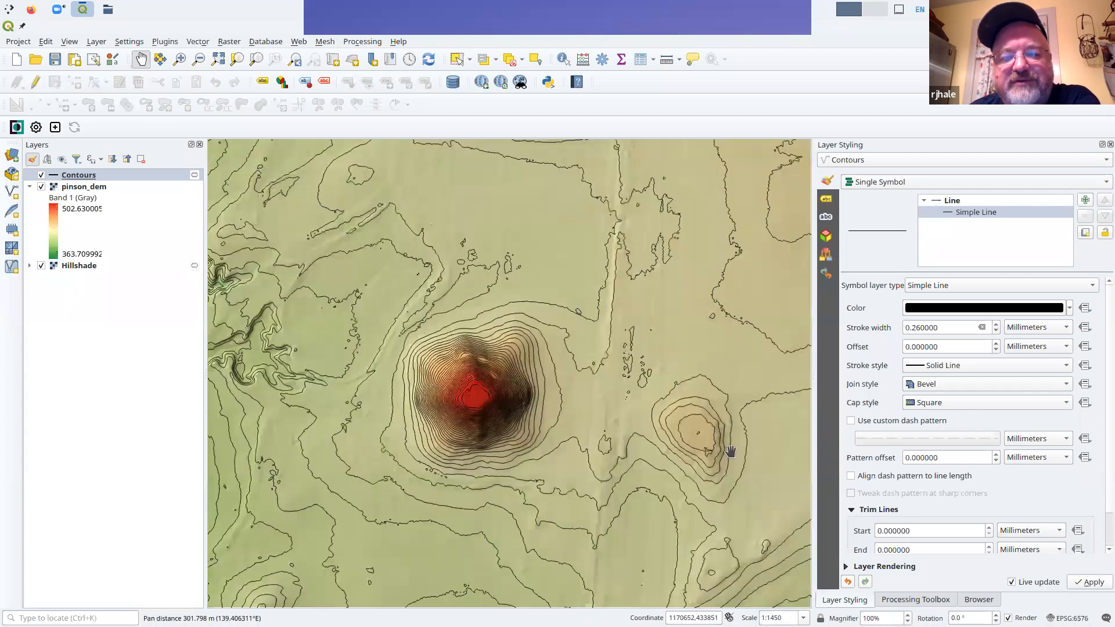
scroll(726, 453, "up", 1)
scroll(660, 453, "down", 2)
left_click_drag(643, 444, 713, 385)
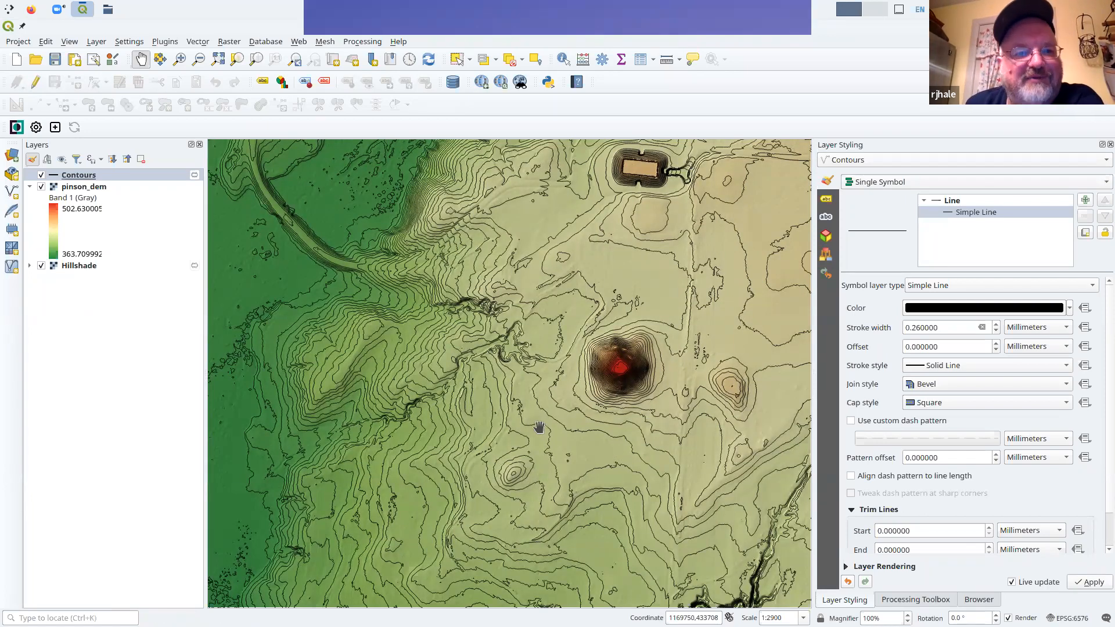
Survey the contour lines over the other mounds and across the wider site
scroll(536, 426, "down", 1)
left_click_drag(261, 253, 586, 418)
scroll(533, 495, "up", 2)
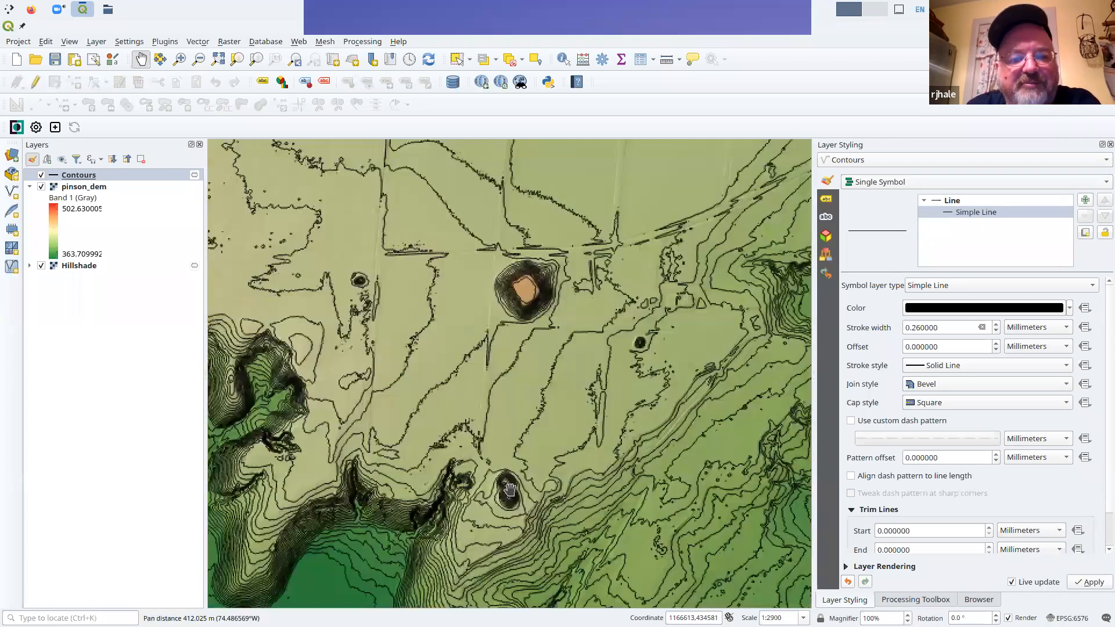
left_click_drag(533, 494, 547, 447)
scroll(547, 447, "up", 1)
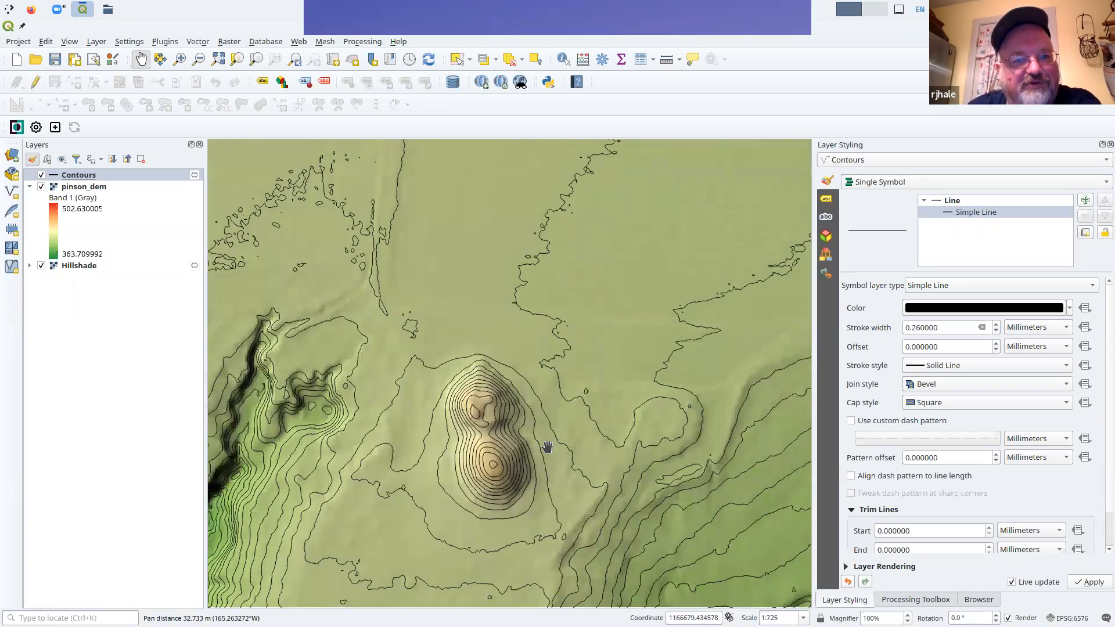
scroll(500, 500, "down", 2)
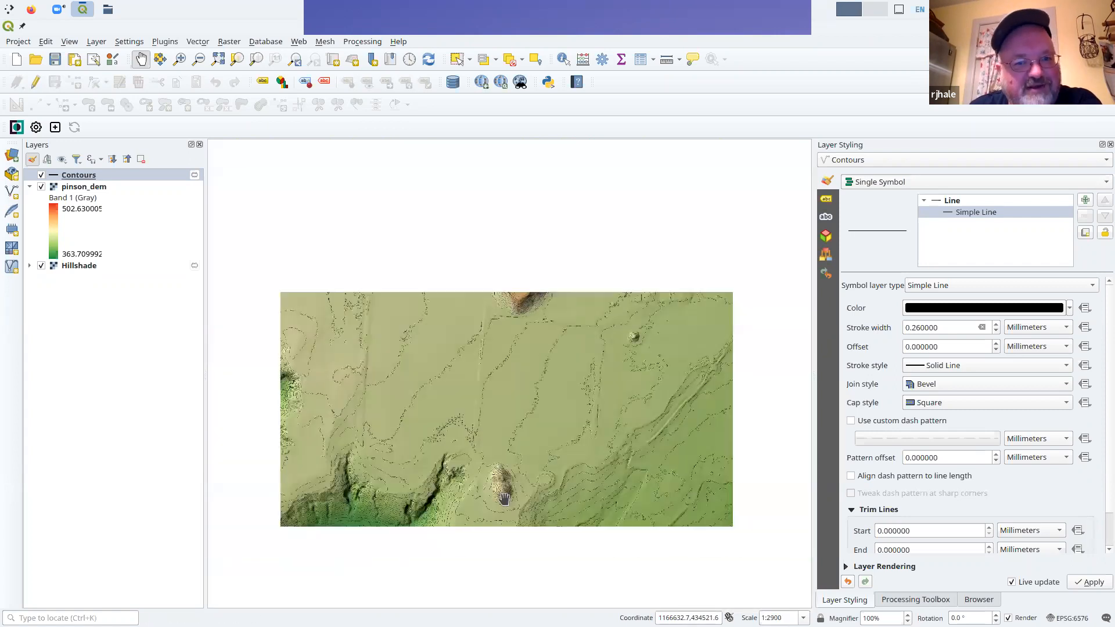
scroll(535, 407, "up", 1)
left_click_drag(510, 406, 489, 356)
scroll(584, 402, "down", 2)
scroll(514, 404, "down", 1)
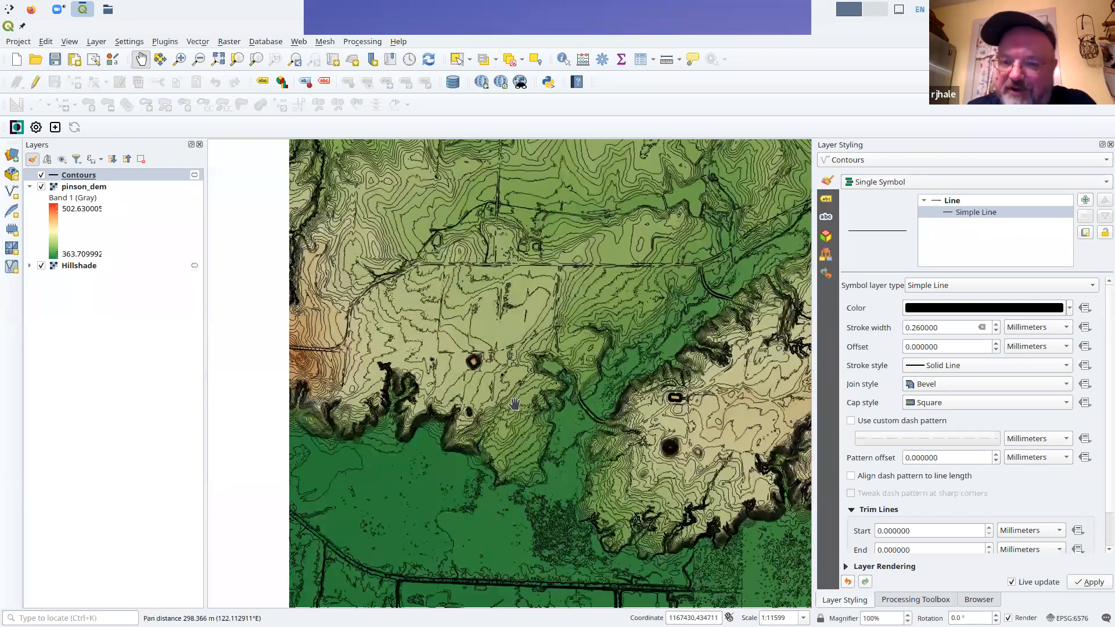
left_click_drag(551, 401, 468, 388)
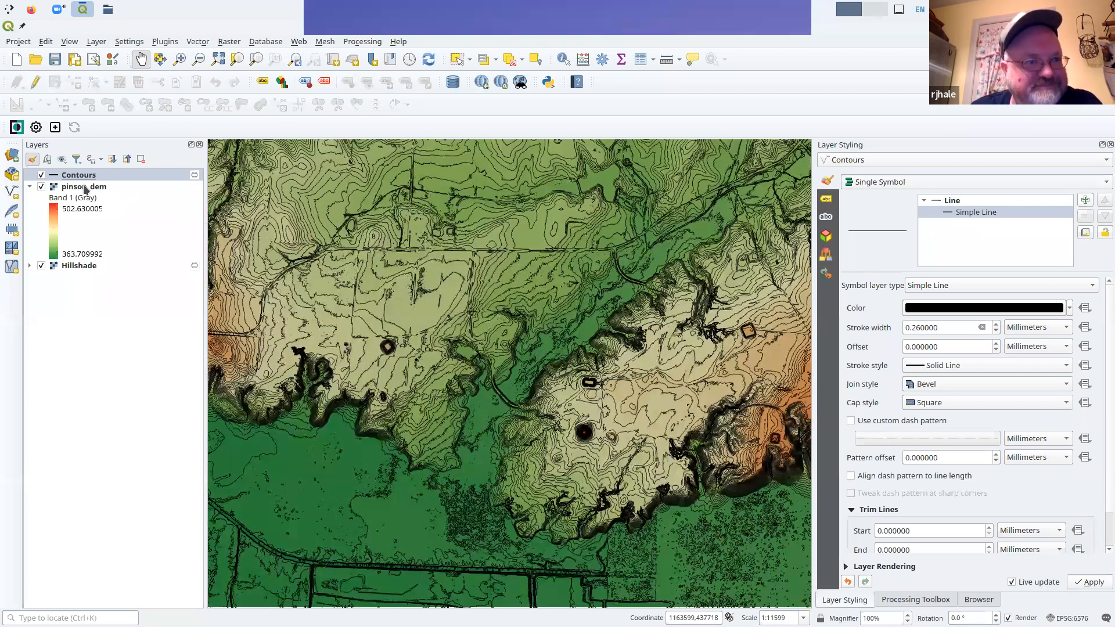
Hide the Contours layer on the map and open an elevation profile
left_click(41, 175)
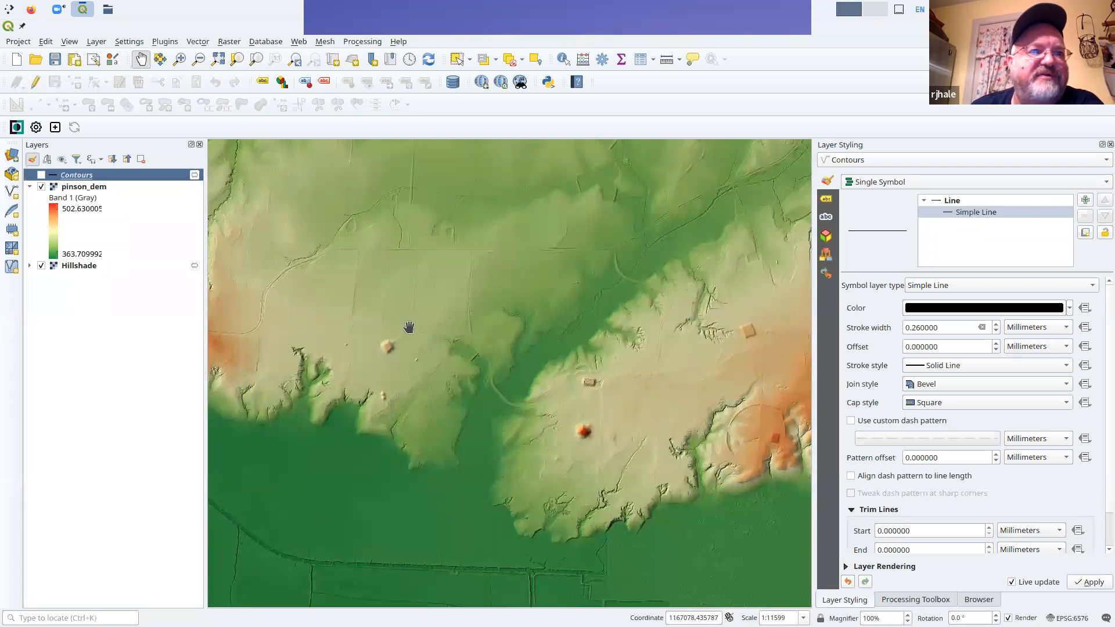
left_click(76, 44)
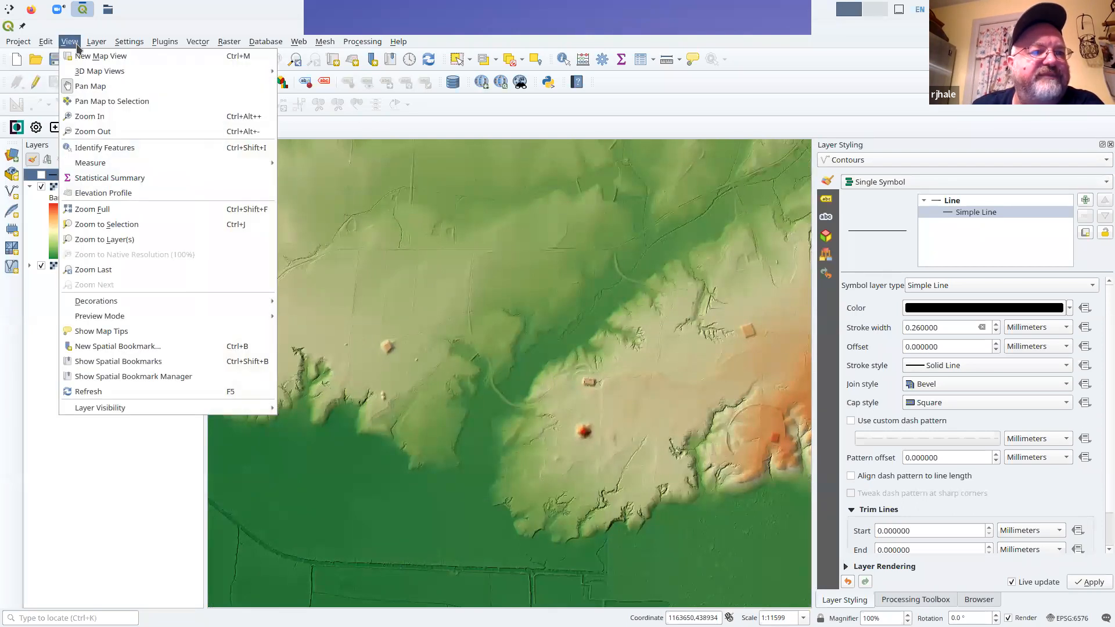
left_click(131, 198)
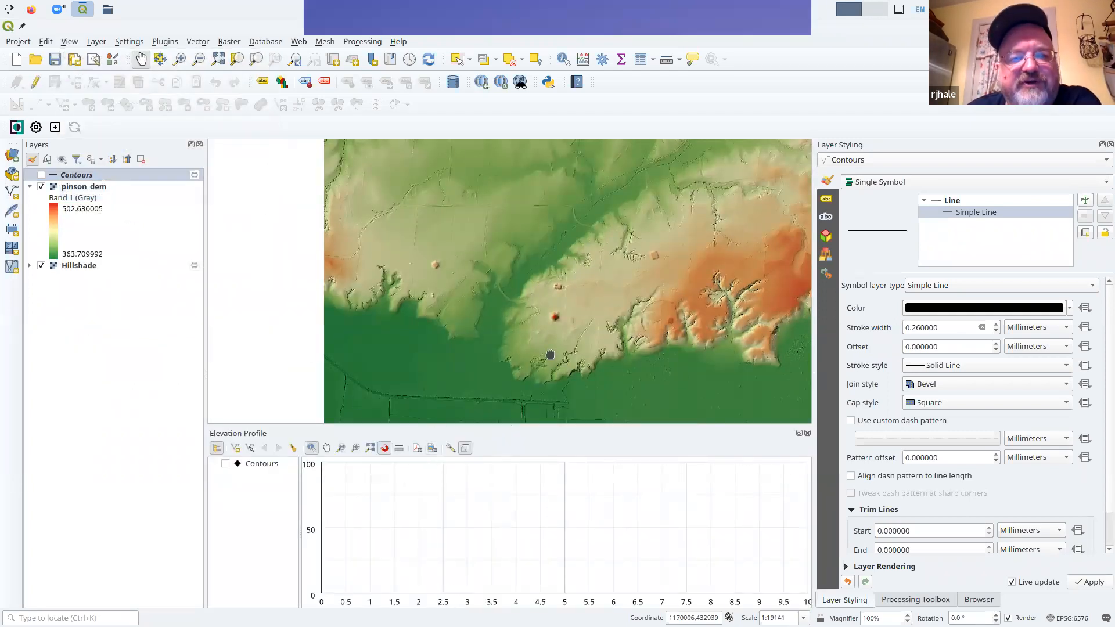
Draw a roughly horizontal profile line across the large red mound, extending well past it on both sides
left_click_drag(557, 330, 471, 345)
scroll(471, 340, "up", 3)
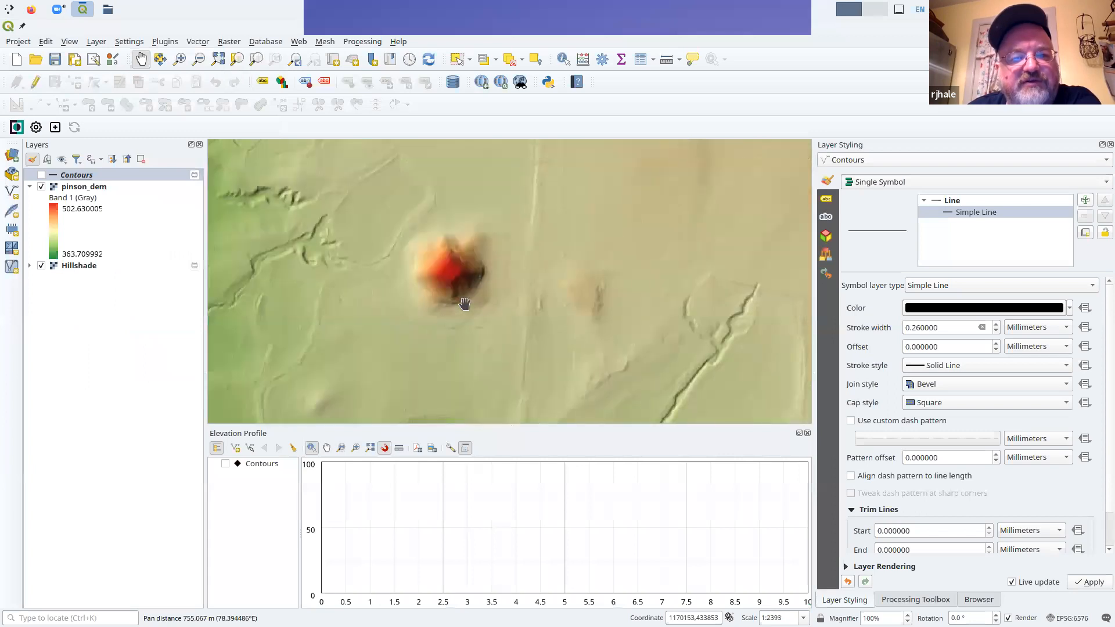
left_click_drag(456, 291, 456, 312)
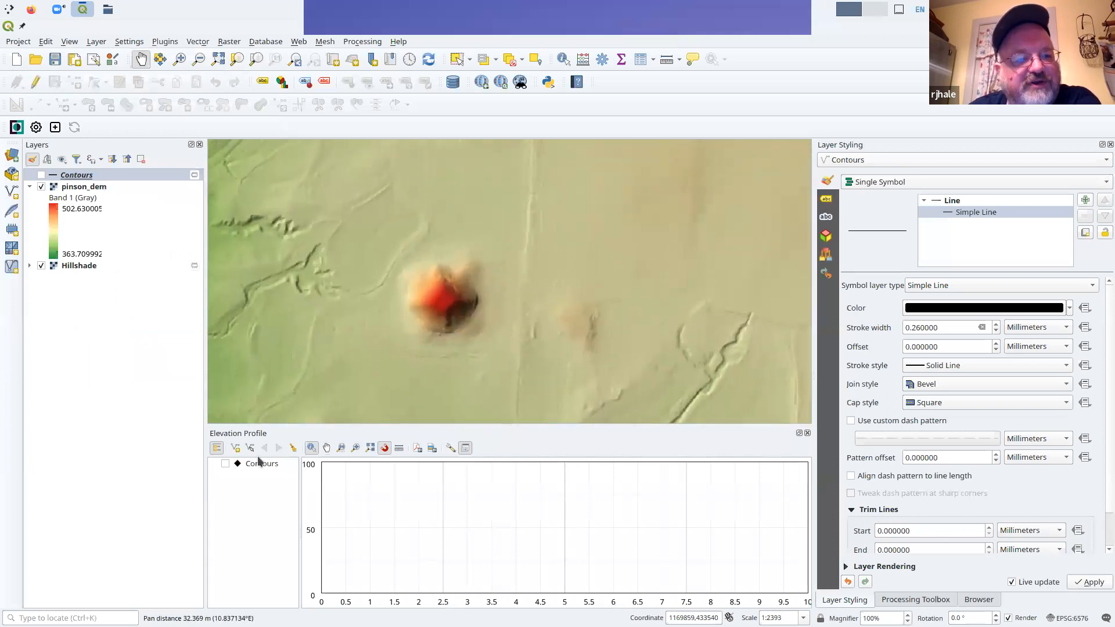
left_click(233, 448)
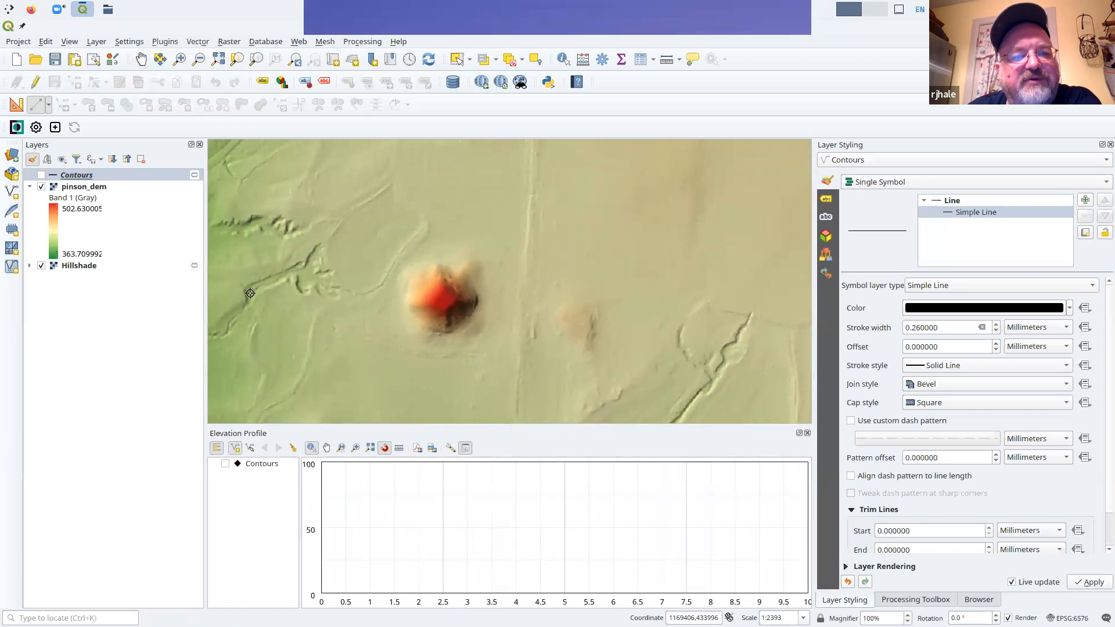
left_click(733, 306)
right_click(732, 307)
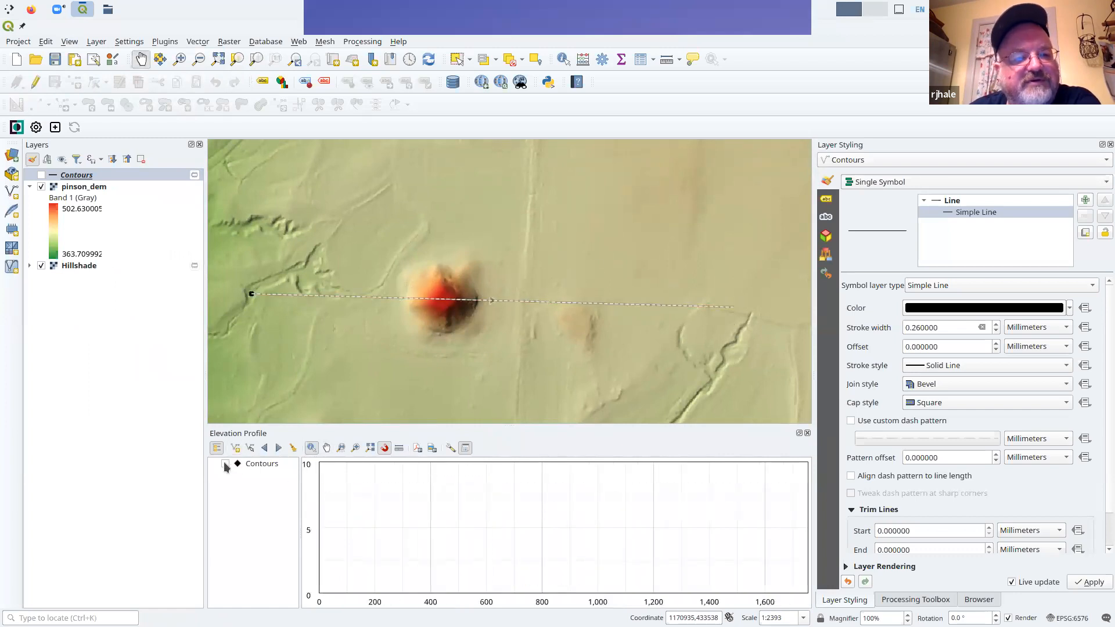
Mark pinson_dem as representing an elevation surface in its elevation properties
left_click(90, 187)
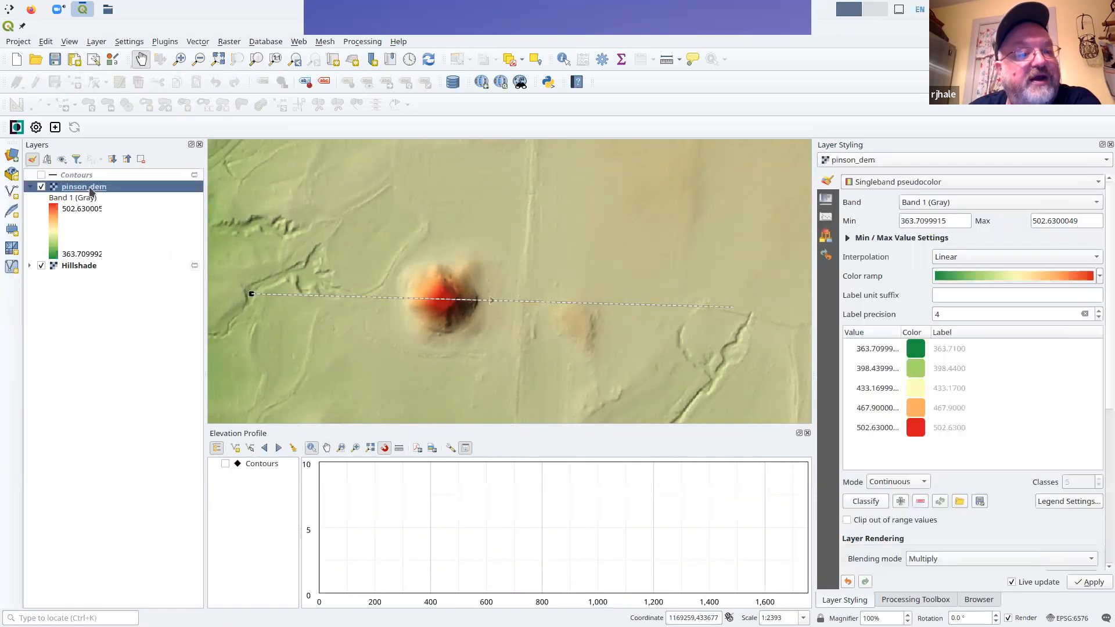
right_click(90, 191)
left_click(231, 440)
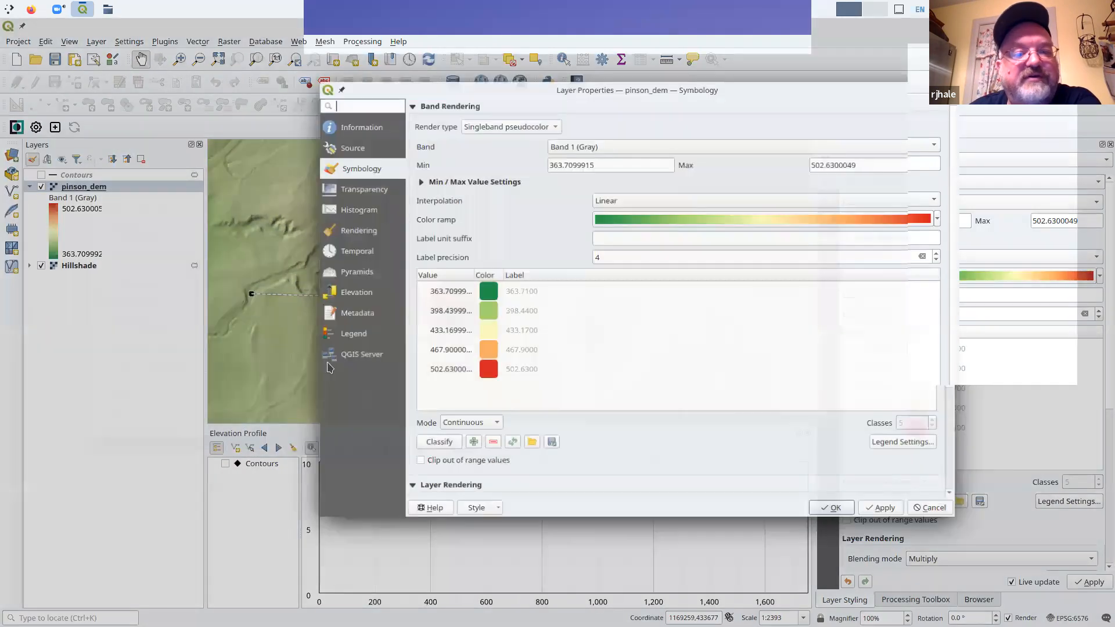
left_click(347, 296)
left_click(431, 105)
left_click_drag(646, 86, 515, 116)
left_click(709, 542)
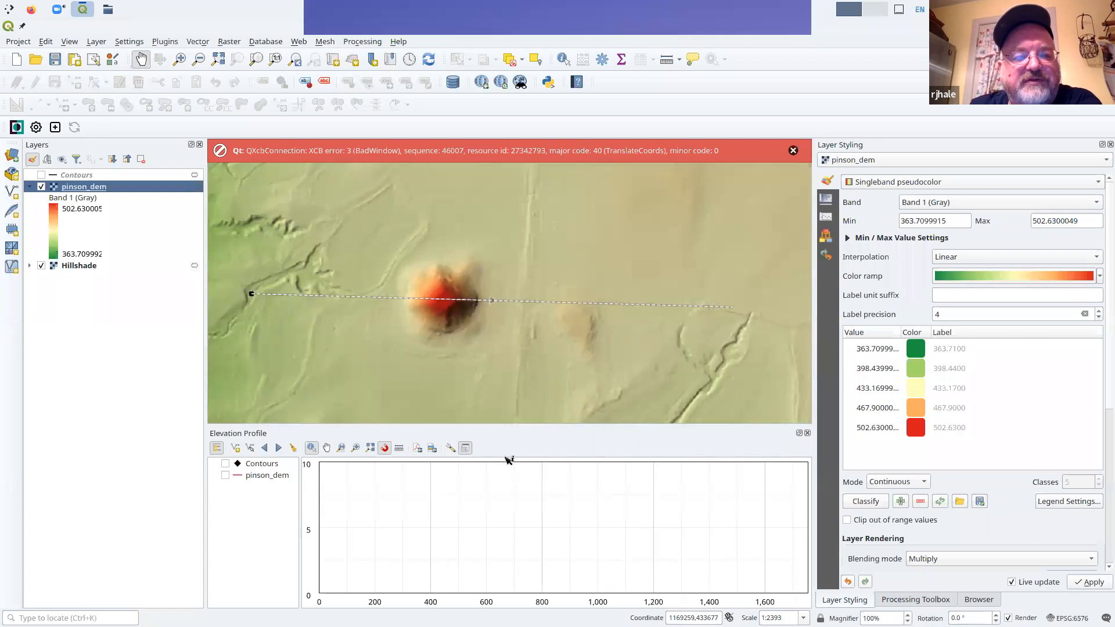
Turn on pinson_dem in the elevation profile and dismiss the Qt error message
left_click(224, 475)
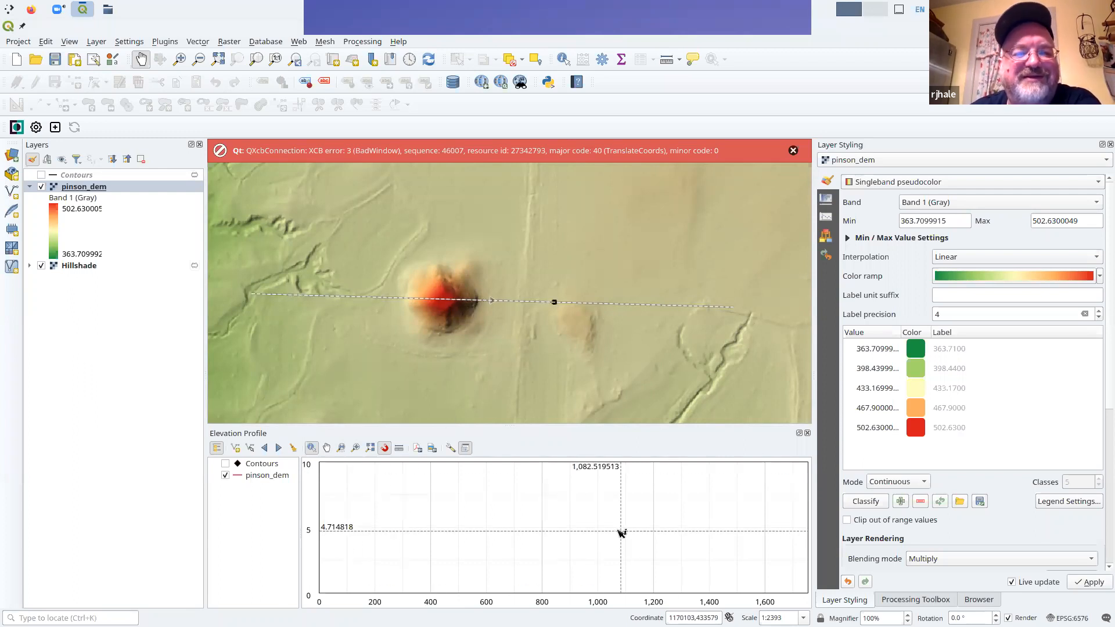
scroll(471, 530, "down", 2)
scroll(470, 531, "up", 2)
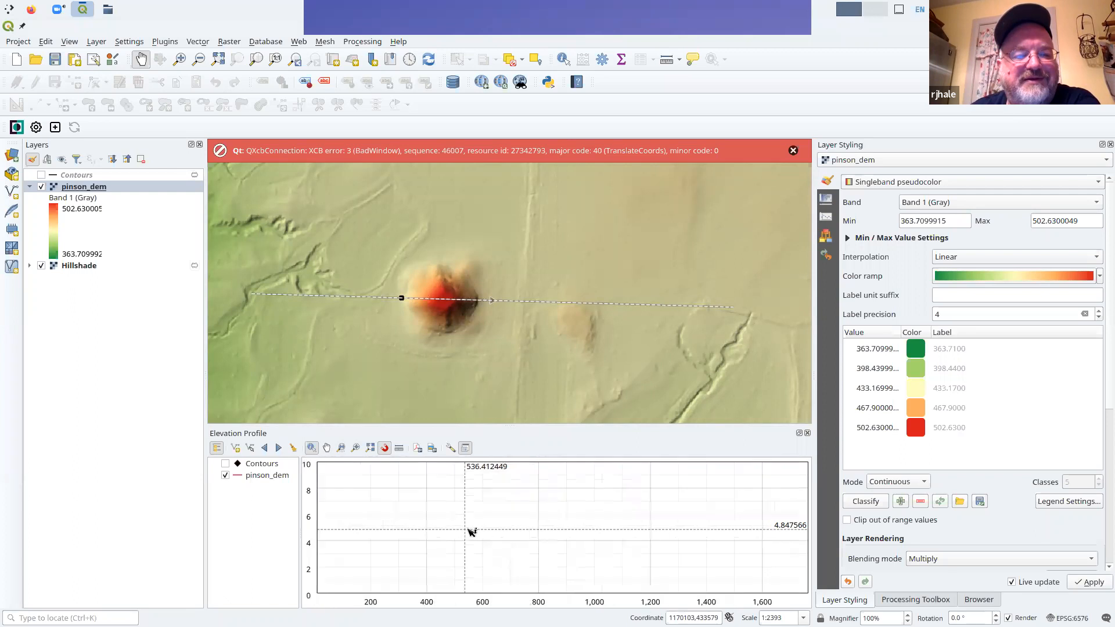
left_click(259, 476)
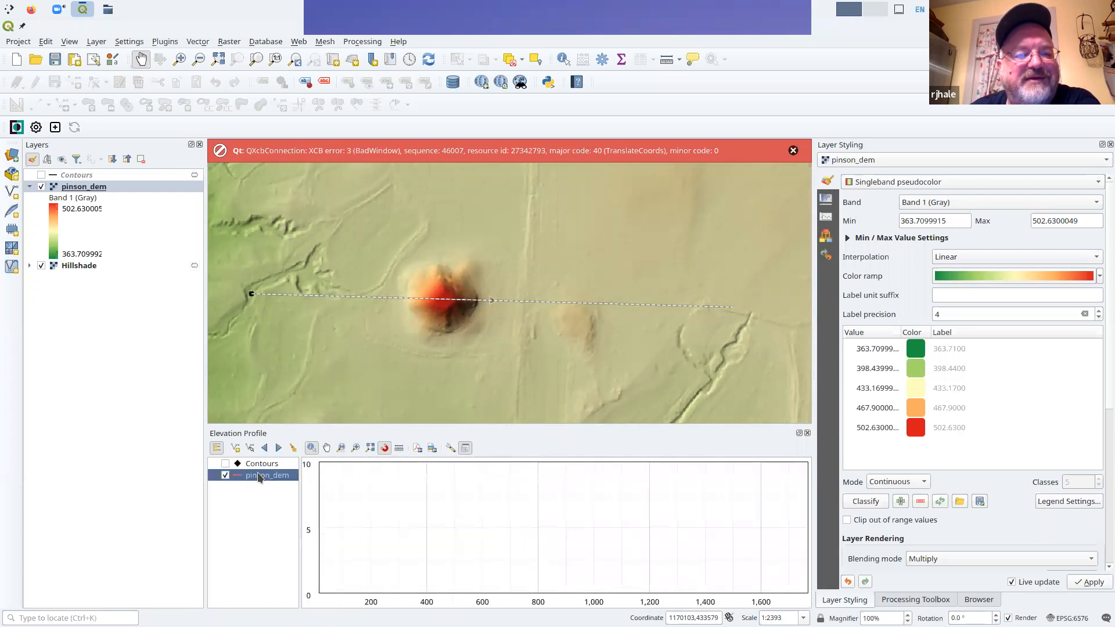
scroll(432, 329, "down", 1)
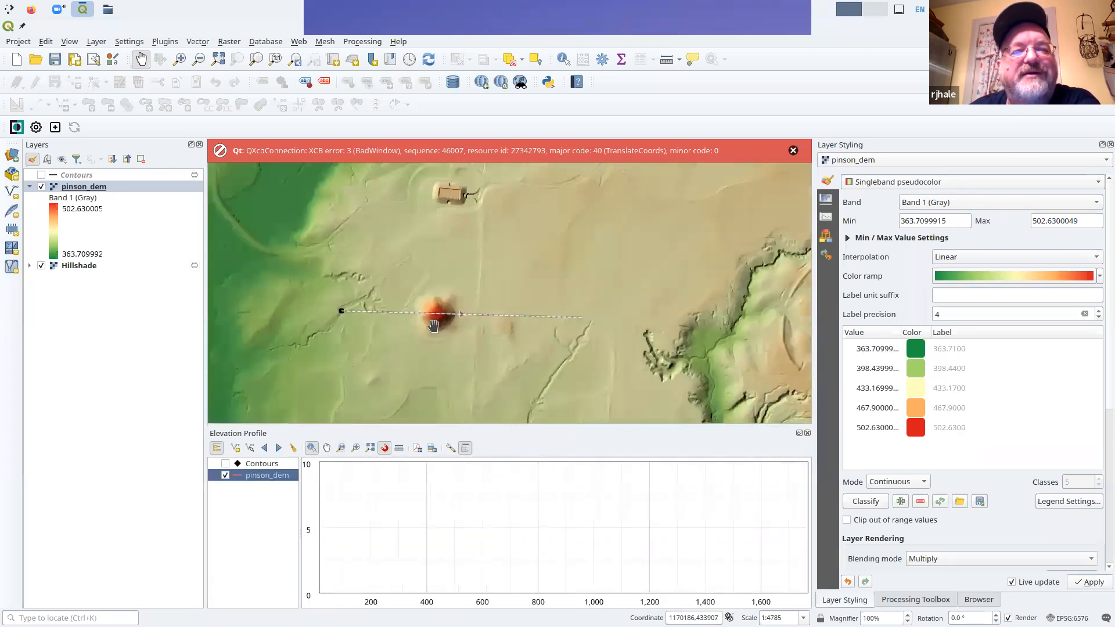
left_click(792, 151)
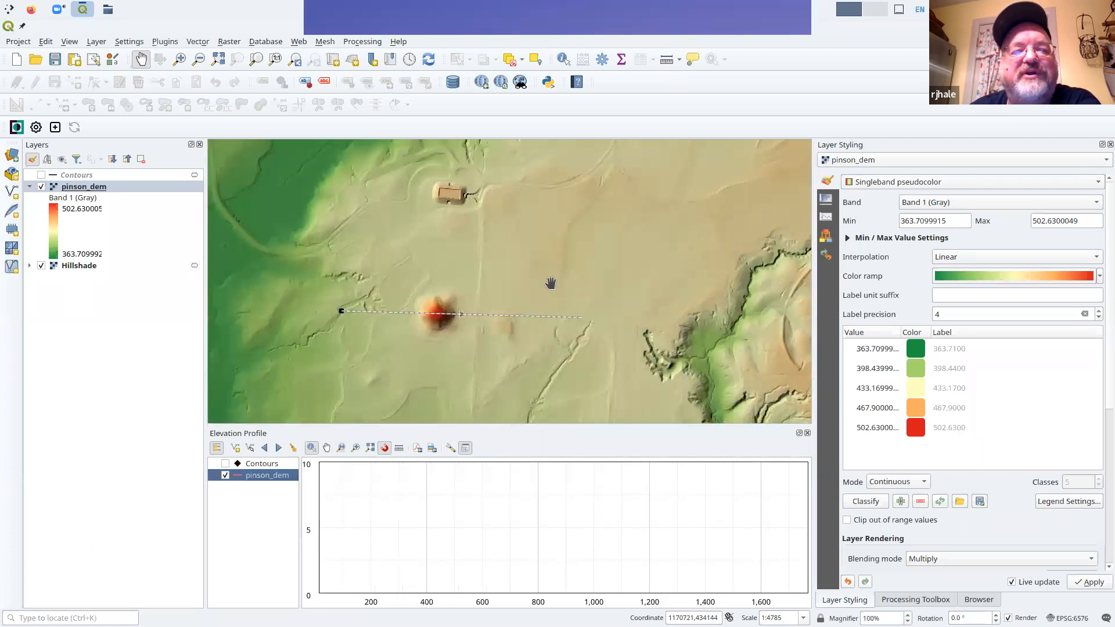
scroll(472, 312, "up", 1)
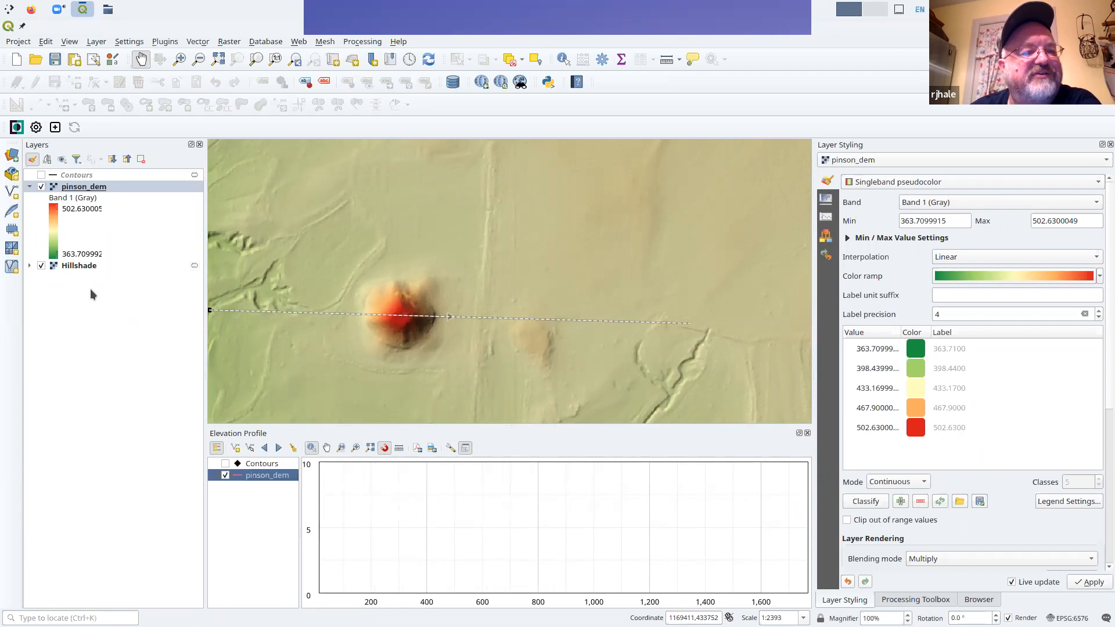
Set the profile chart style of pinson_dem to Fill Below
right_click(251, 484)
left_click(279, 493)
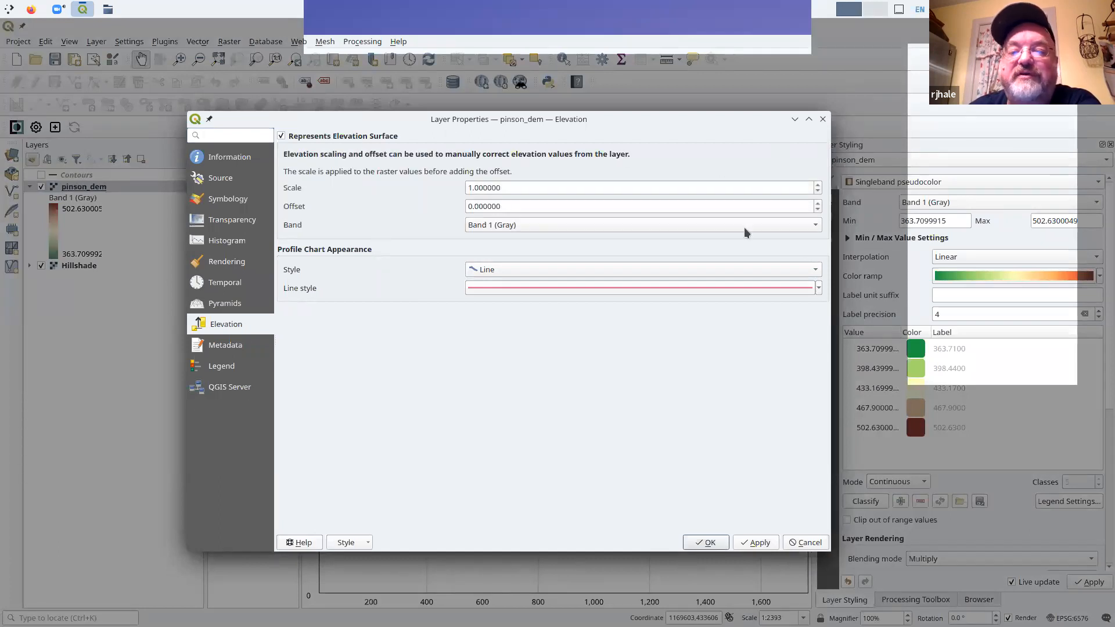
left_click(772, 269)
left_click(759, 286)
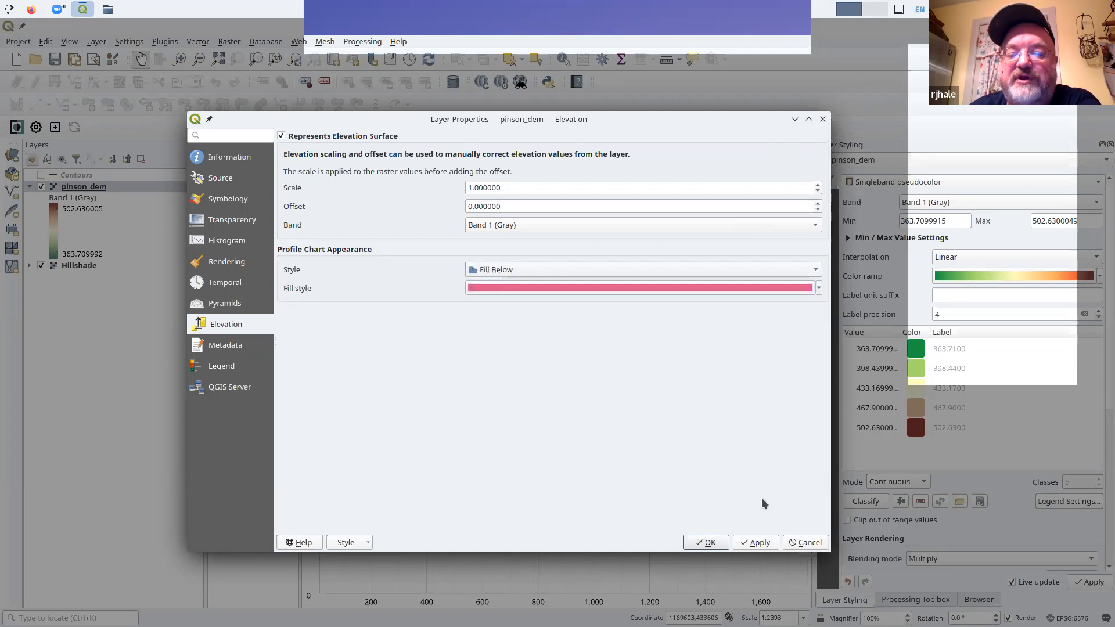
left_click(710, 546)
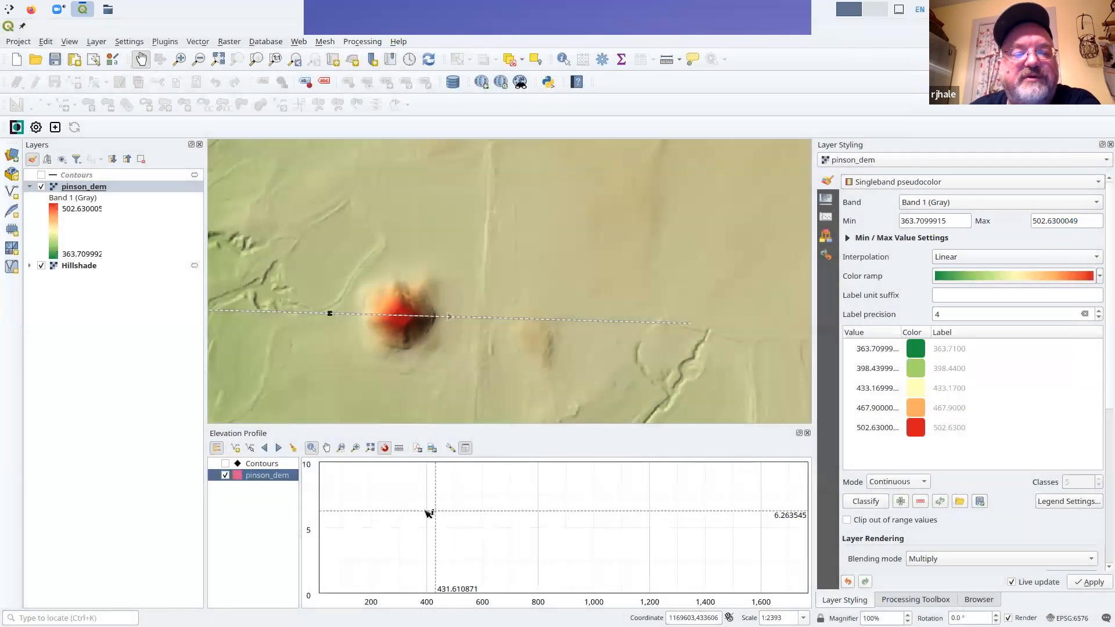
scroll(448, 513, "down", 2)
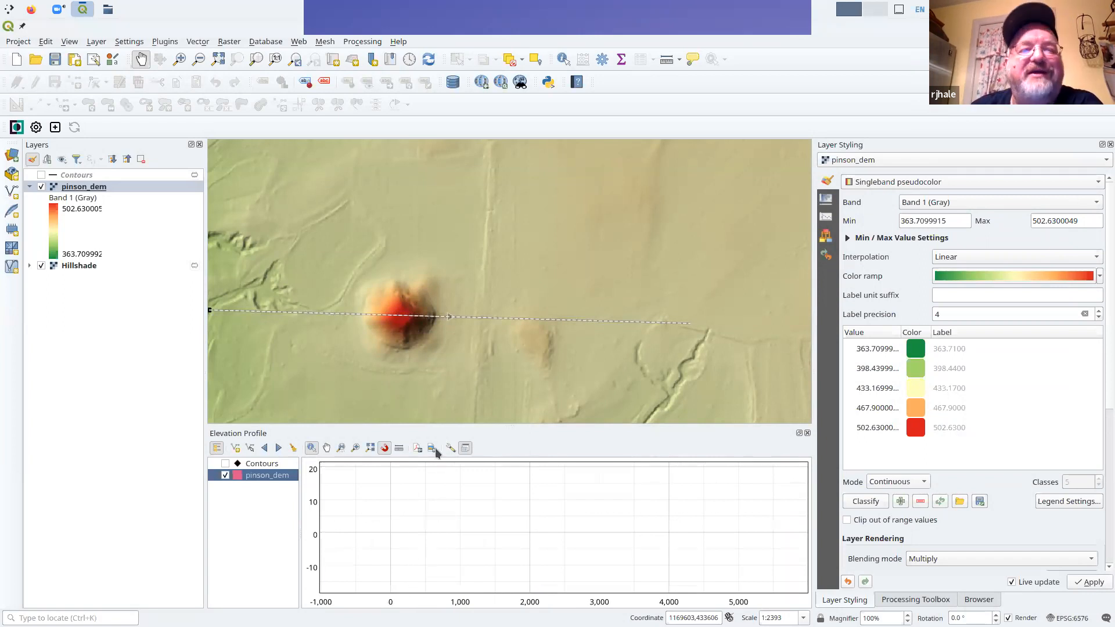
right_click(87, 190)
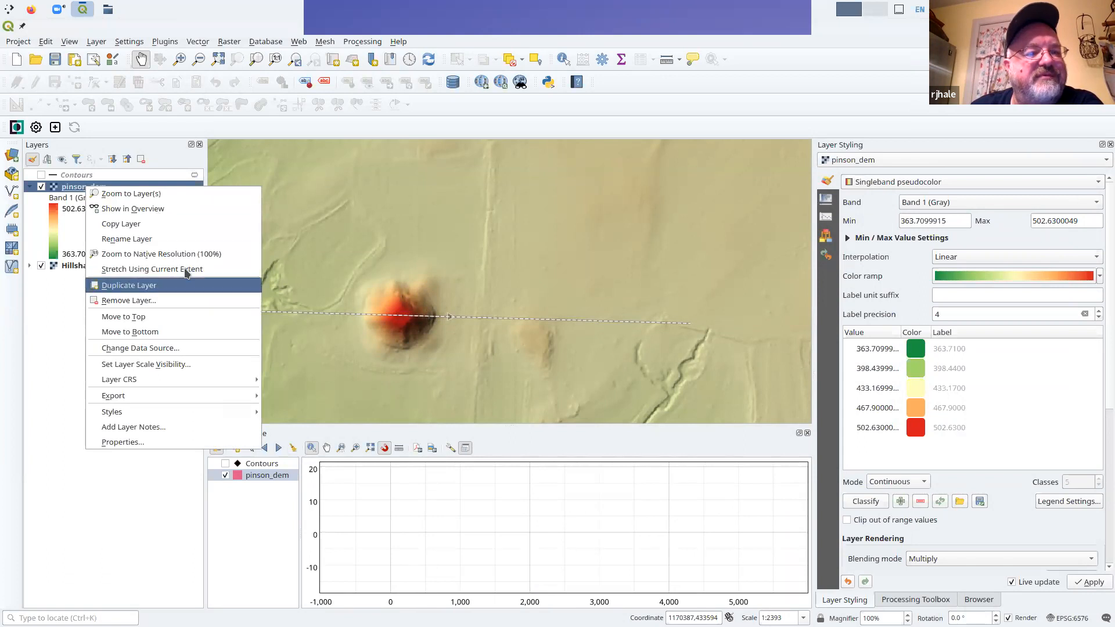
left_click(128, 300)
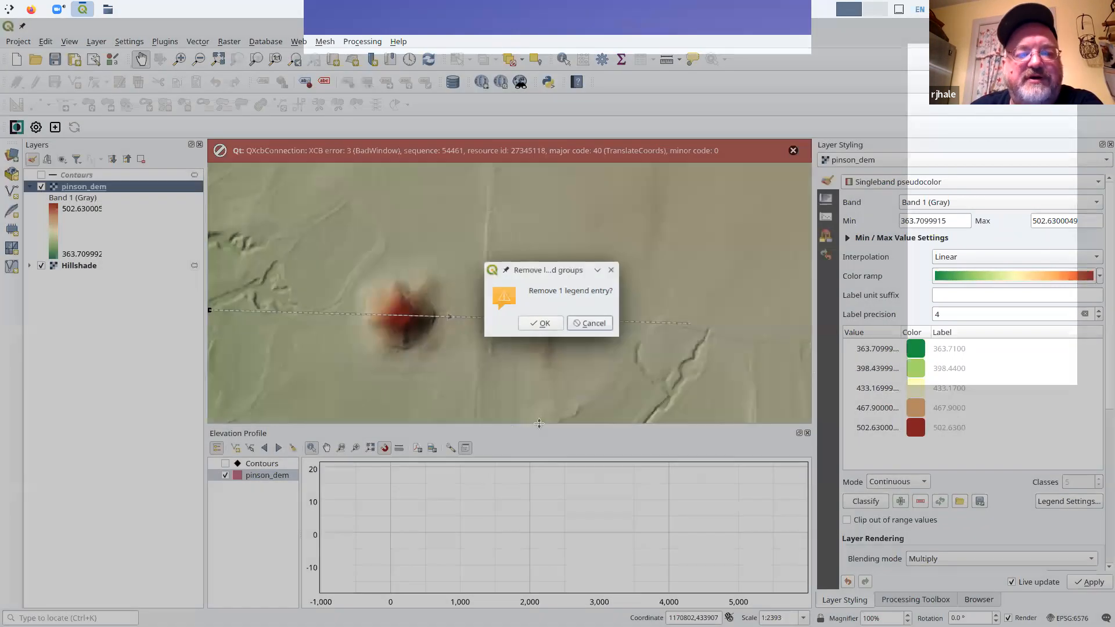
left_click(591, 324)
Turn on Contours in the elevation profile and enlarge the profile area to inspect the chart up close
left_click_drag(531, 427, 531, 509)
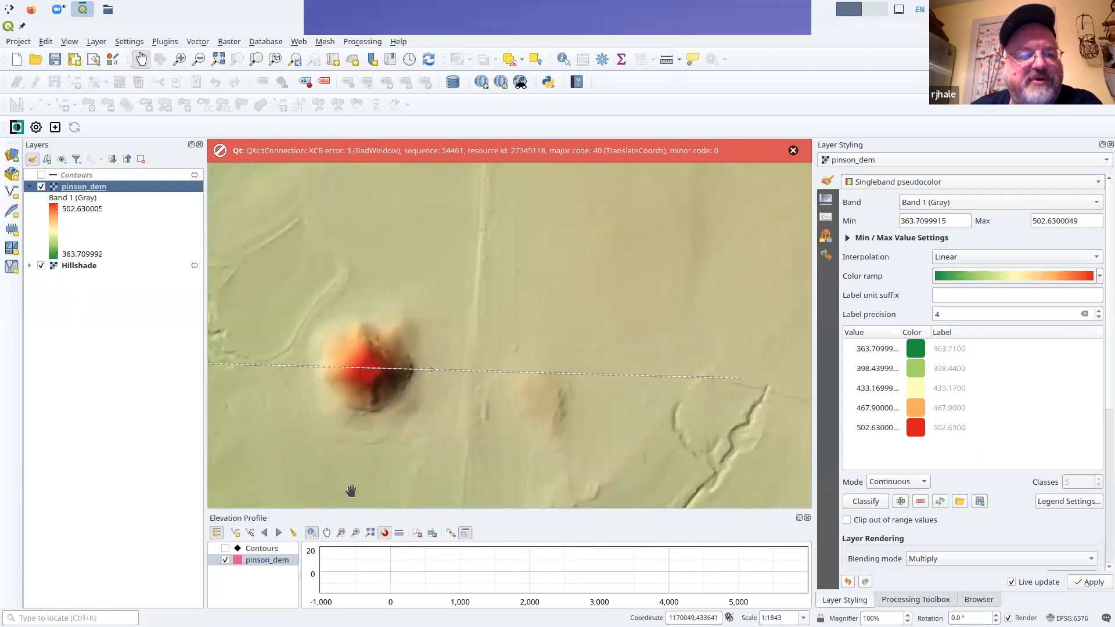
left_click(227, 548)
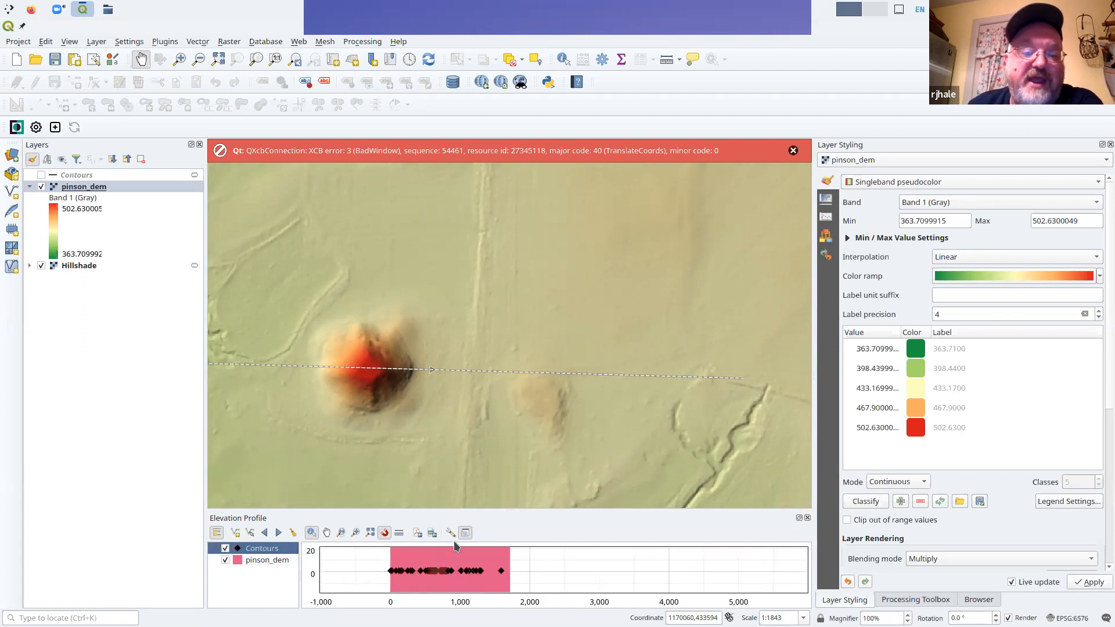
left_click_drag(471, 509, 472, 278)
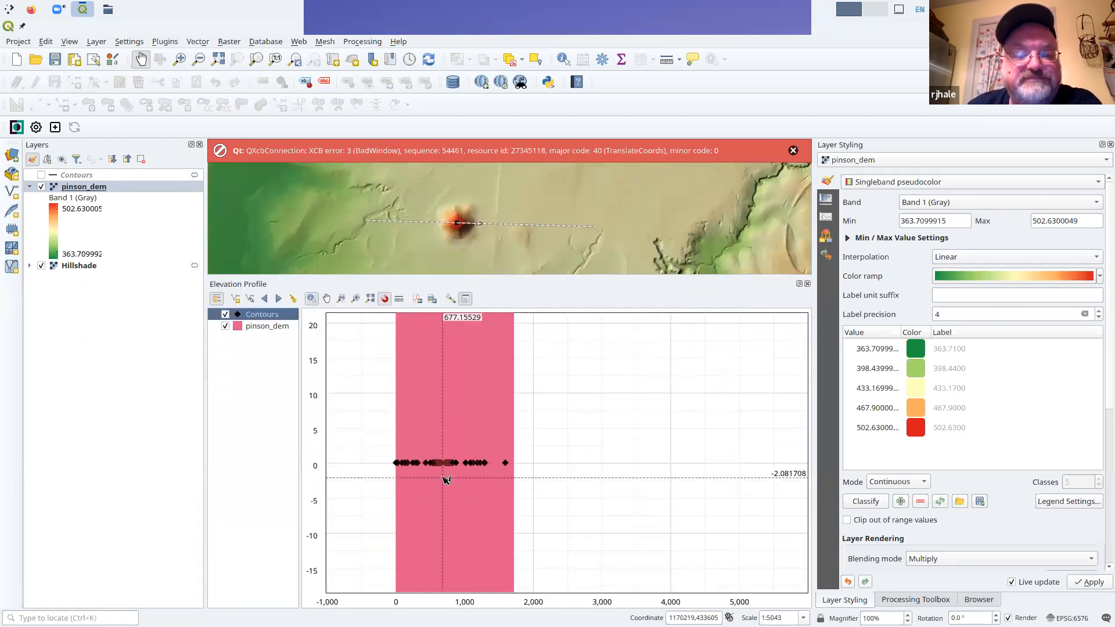
left_click_drag(469, 228, 467, 245)
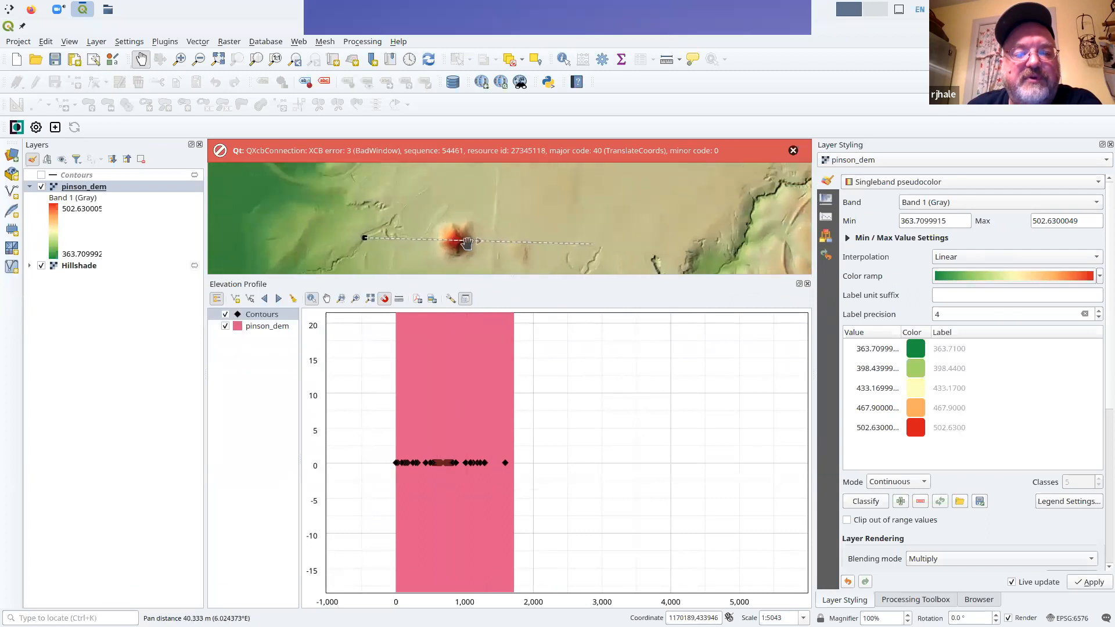
scroll(428, 471, "up", 5)
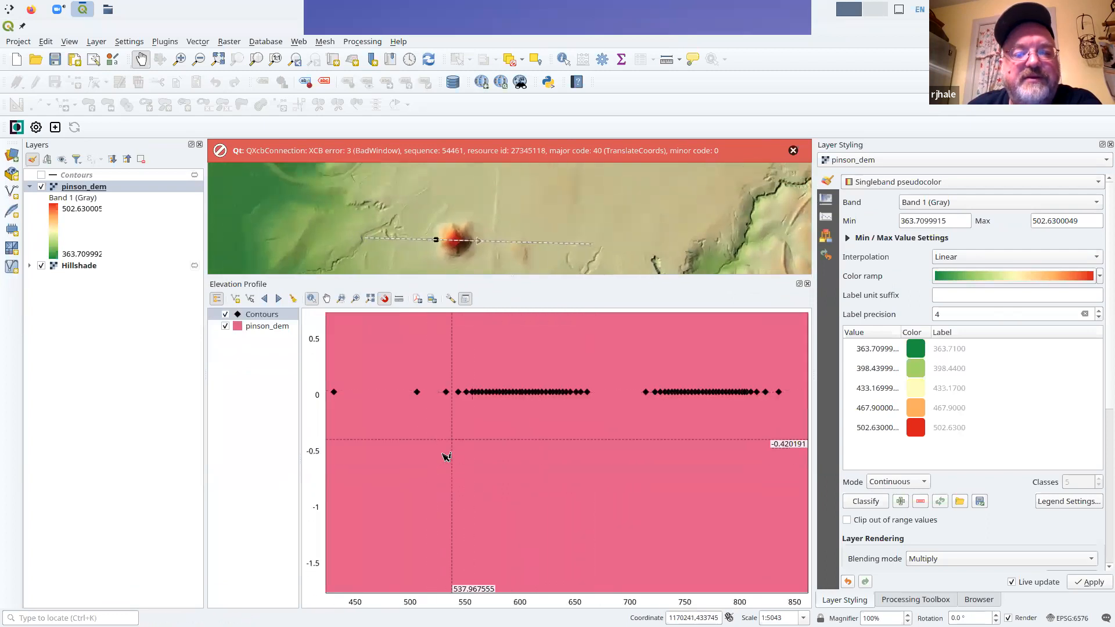
scroll(503, 388, "down", 5)
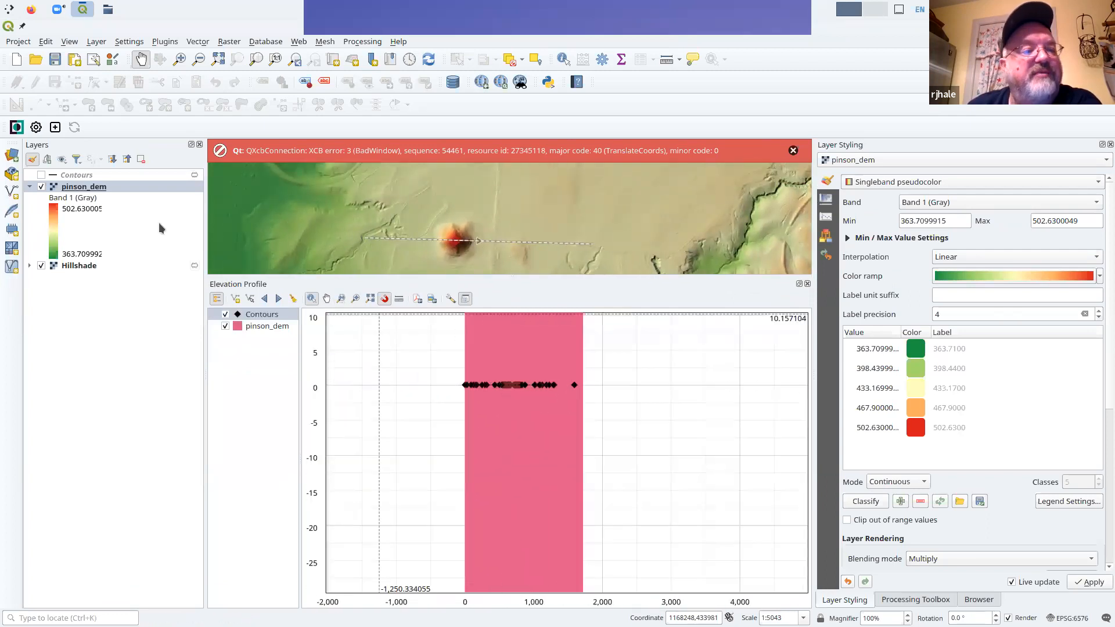
Remove the Contours layer from the project
right_click(83, 188)
left_click(73, 175)
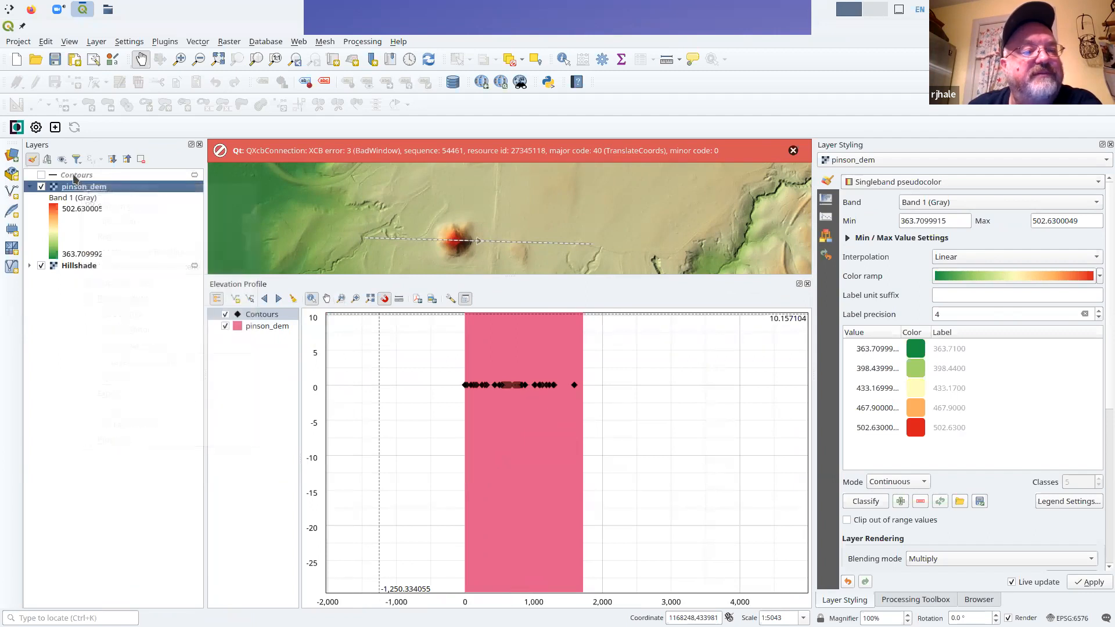
left_click(73, 175)
right_click(74, 175)
left_click(133, 304)
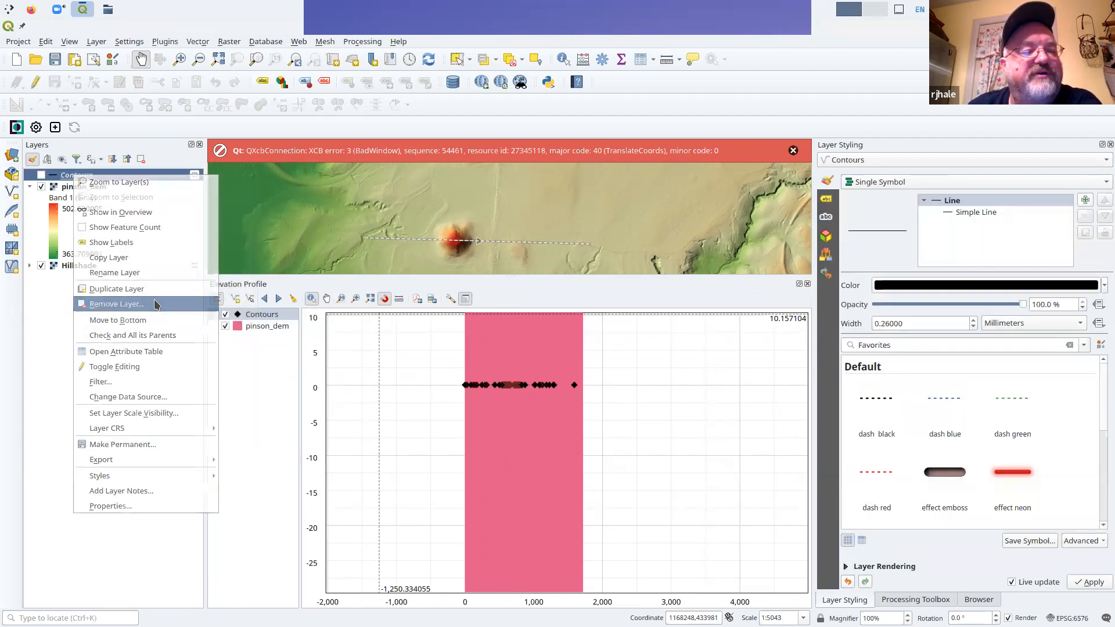
left_click(537, 323)
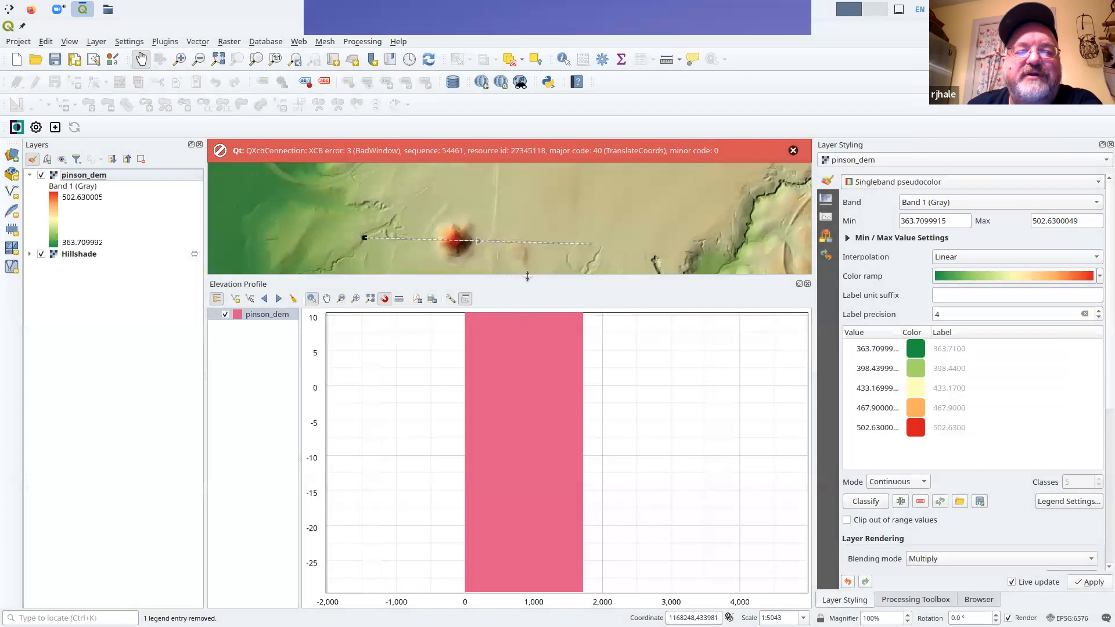
Remove the pinson_dem and Hillshade layers from the project
left_click_drag(528, 291, 507, 420)
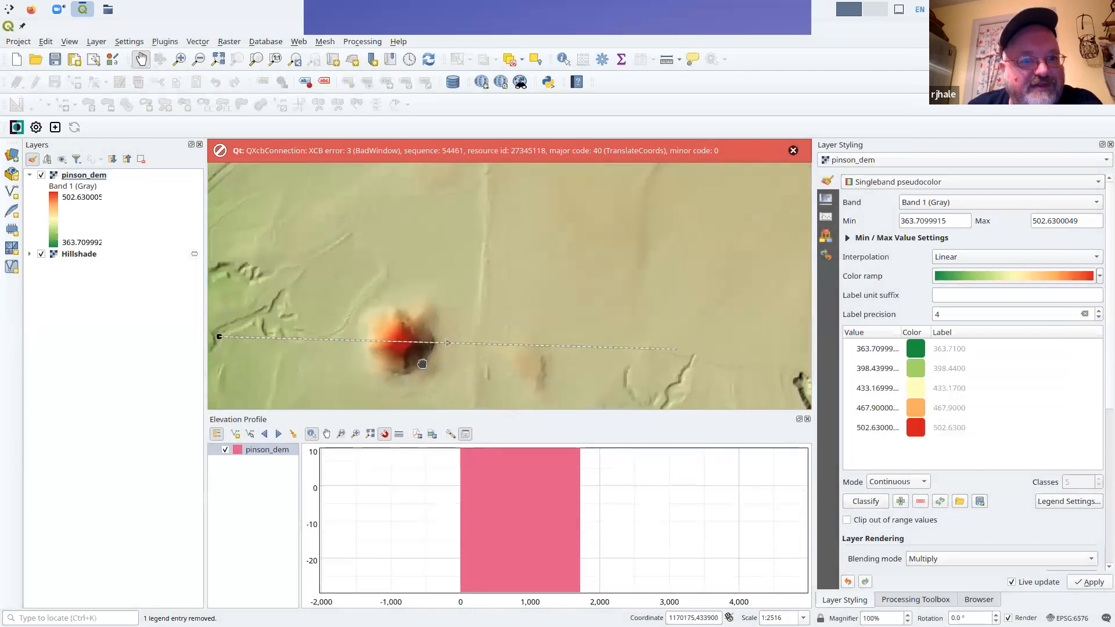
left_click_drag(424, 362, 473, 340)
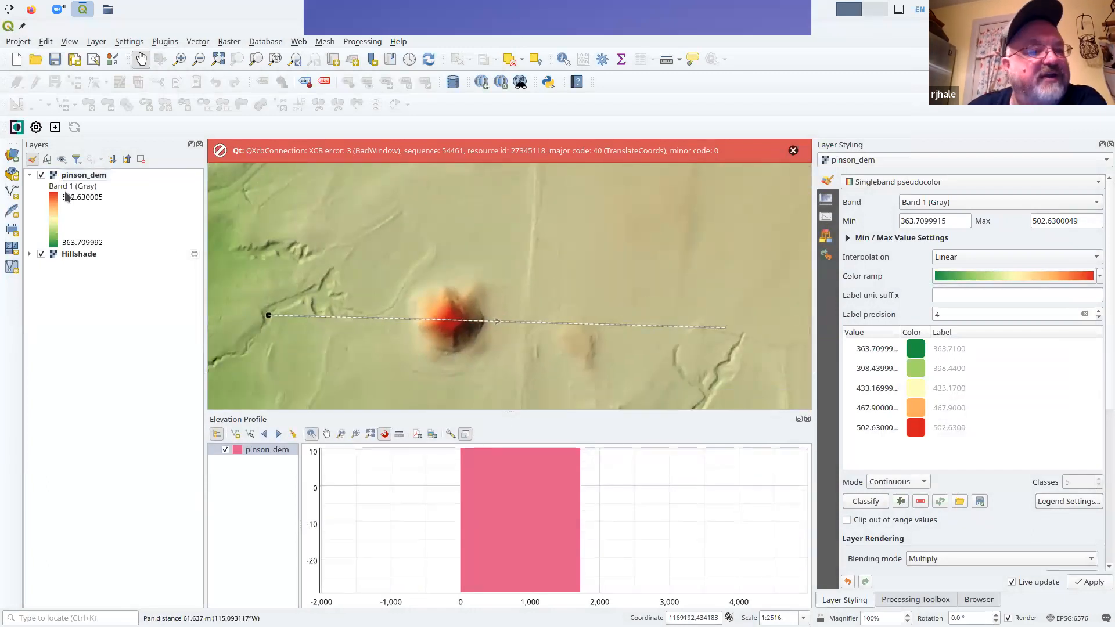
left_click(79, 177)
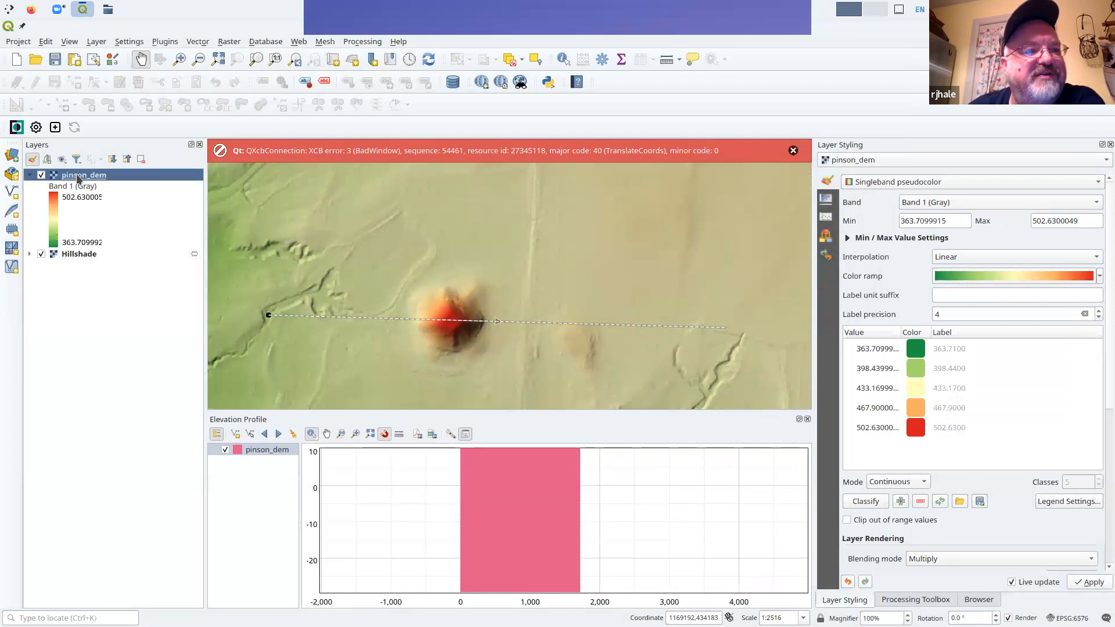
right_click(78, 177)
left_click(110, 289)
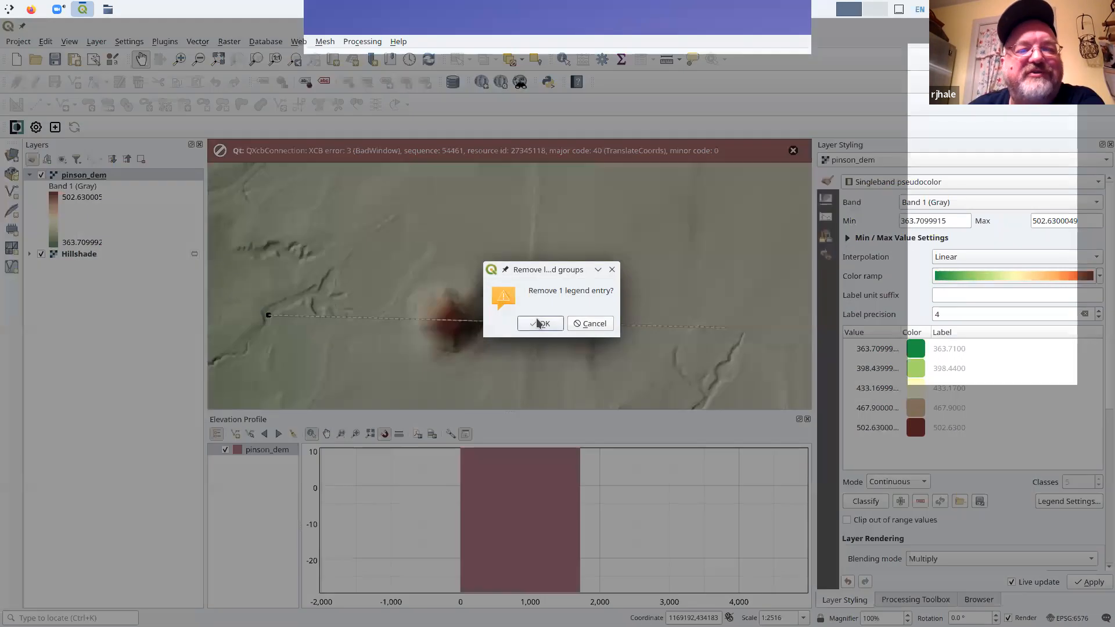
left_click(535, 320)
right_click(72, 174)
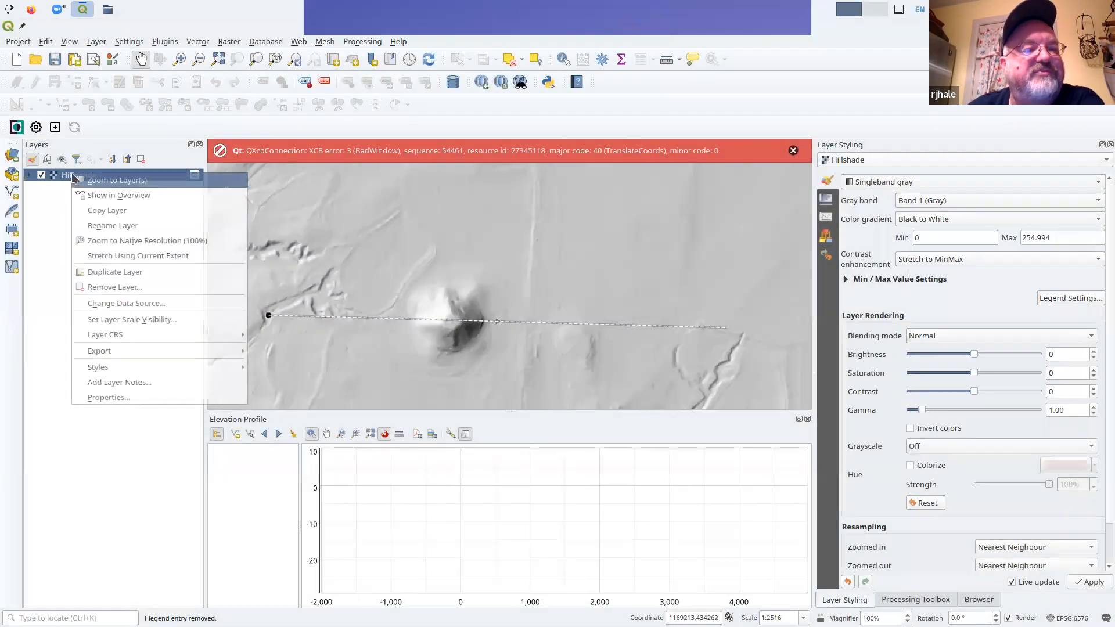
left_click(148, 289)
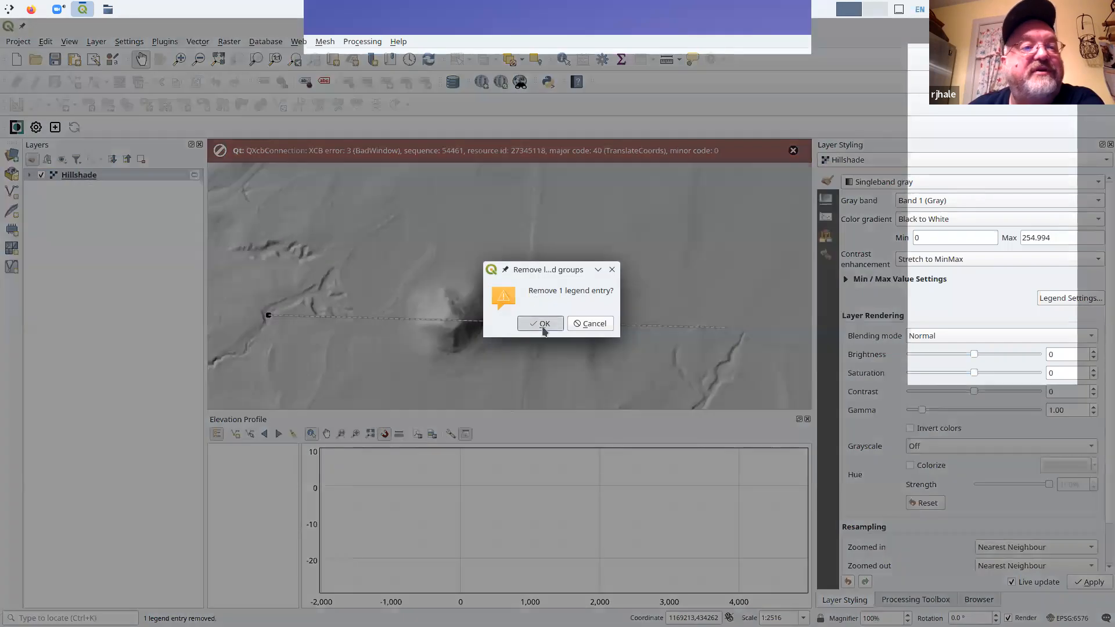
left_click(535, 321)
Add pinson_dem.tif to the map from the tnlidar_demo folder in the Dolphin file manager
left_click(108, 8)
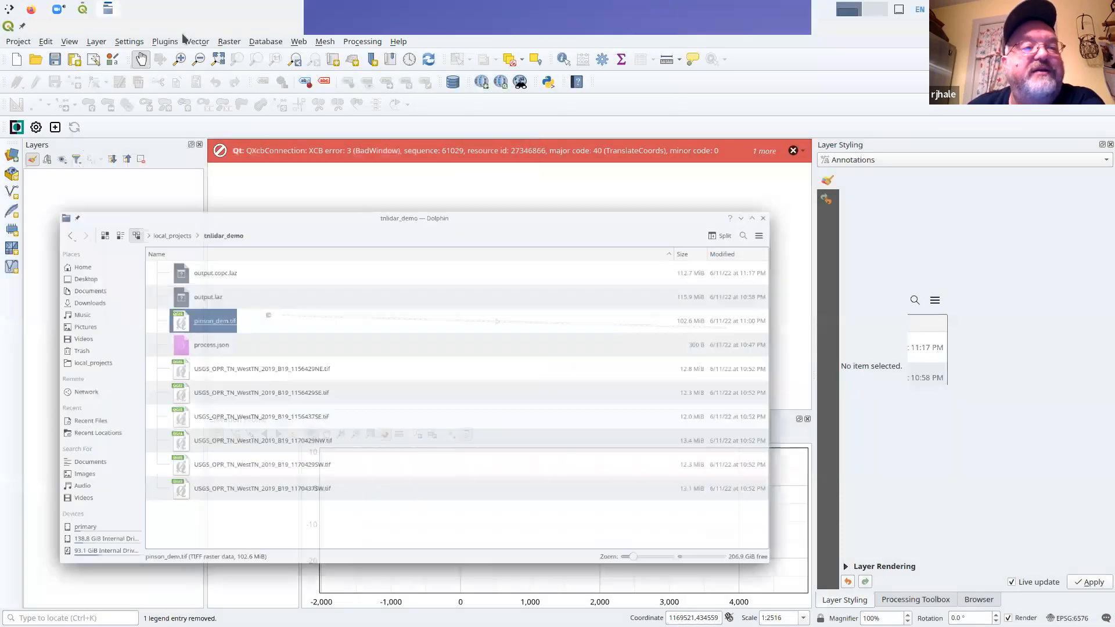
left_click_drag(244, 409, 342, 225)
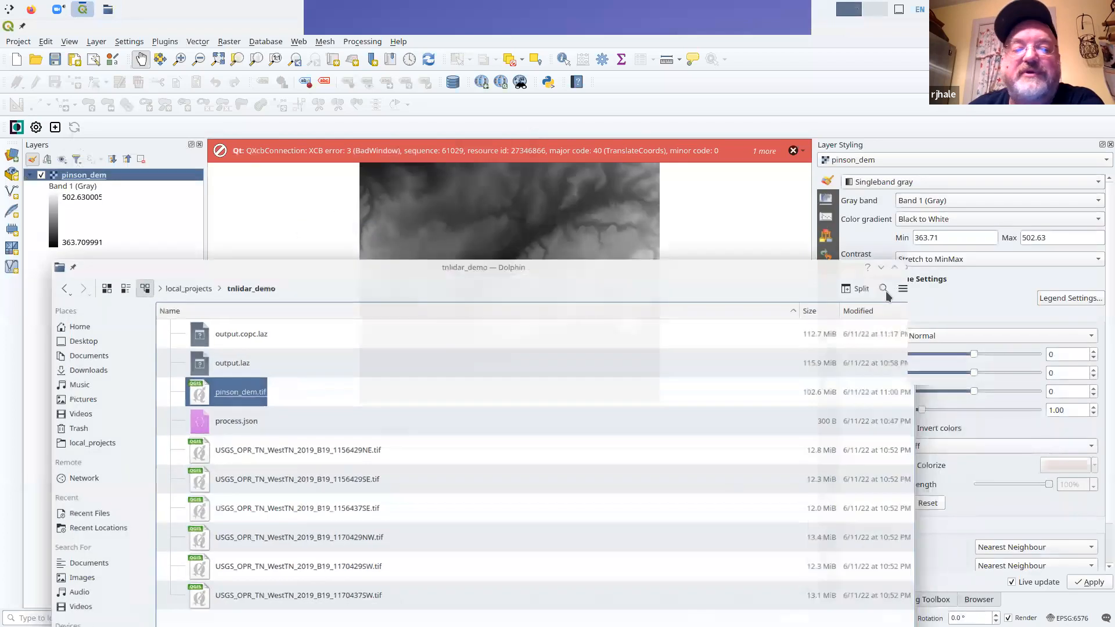
left_click(907, 291)
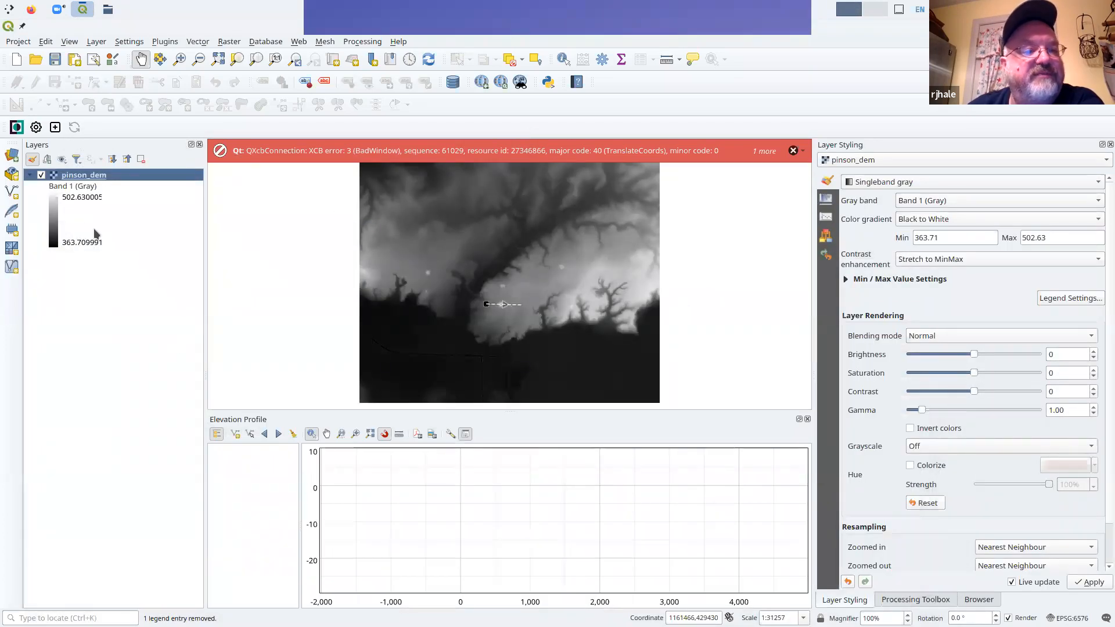
Mark the reloaded pinson_dem layer as representing an elevation surface and set its profile chart style to Fill Below
right_click(85, 179)
left_click(176, 405)
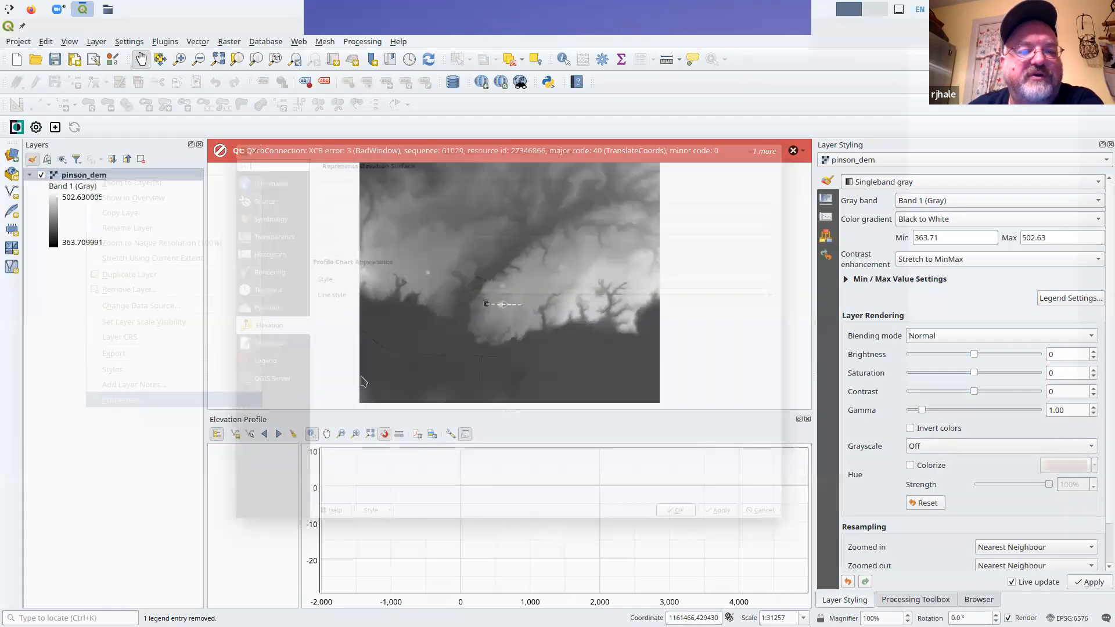
left_click(231, 182)
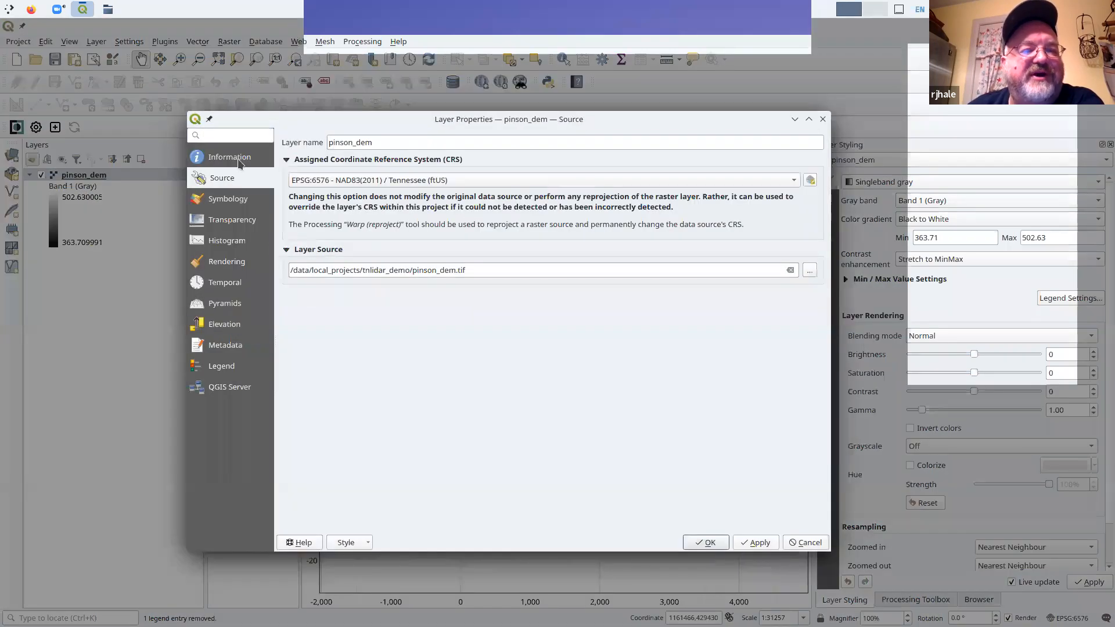
left_click(239, 162)
left_click(231, 327)
left_click(308, 137)
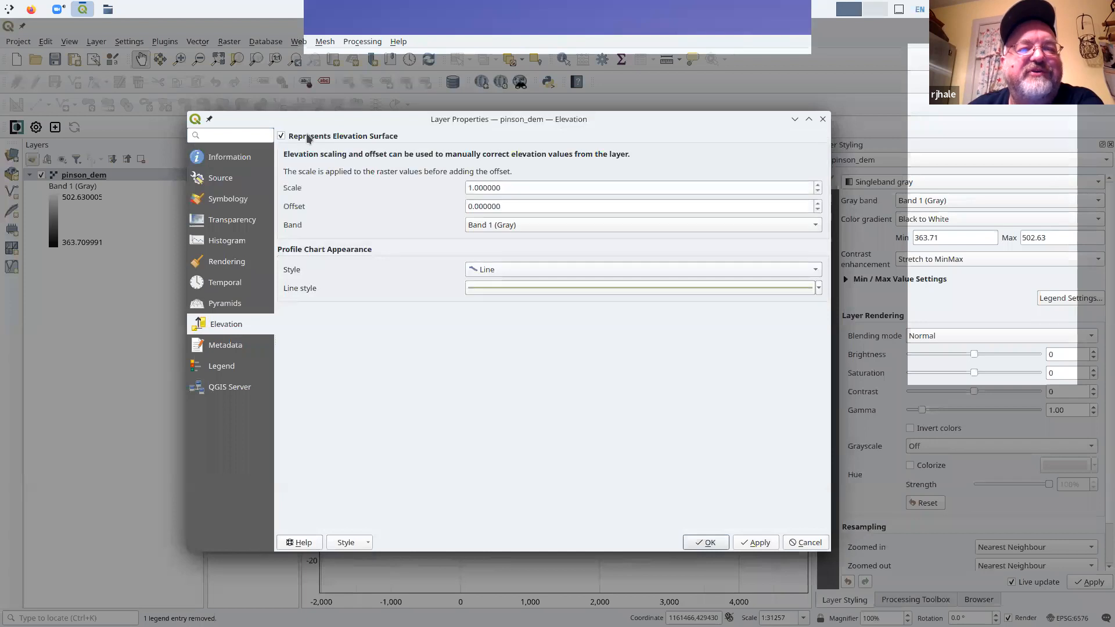
left_click(552, 273)
left_click(551, 287)
left_click(708, 543)
Draw a diagonal elevation profile line about 1,100 map units long across the bright round mound
scroll(483, 304, "up", 3)
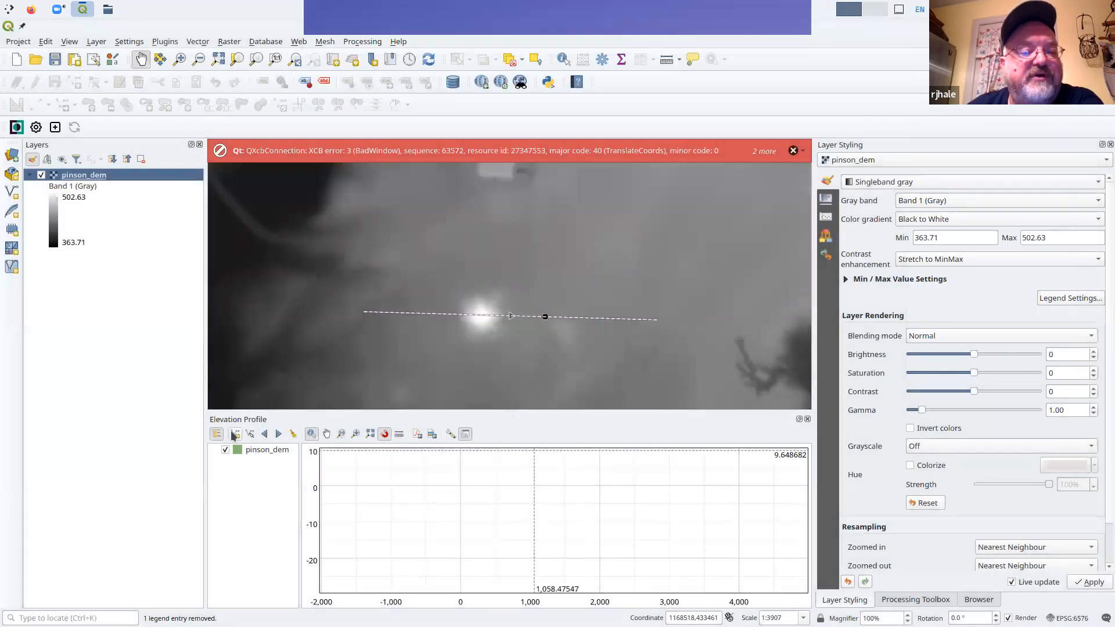
left_click(235, 434)
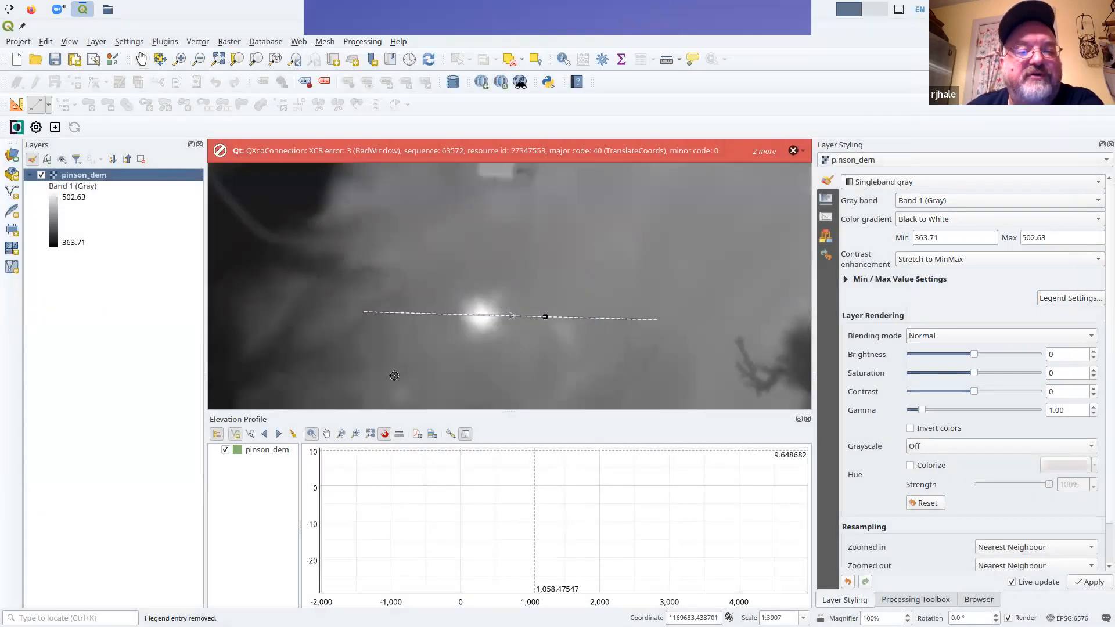
right_click(576, 261)
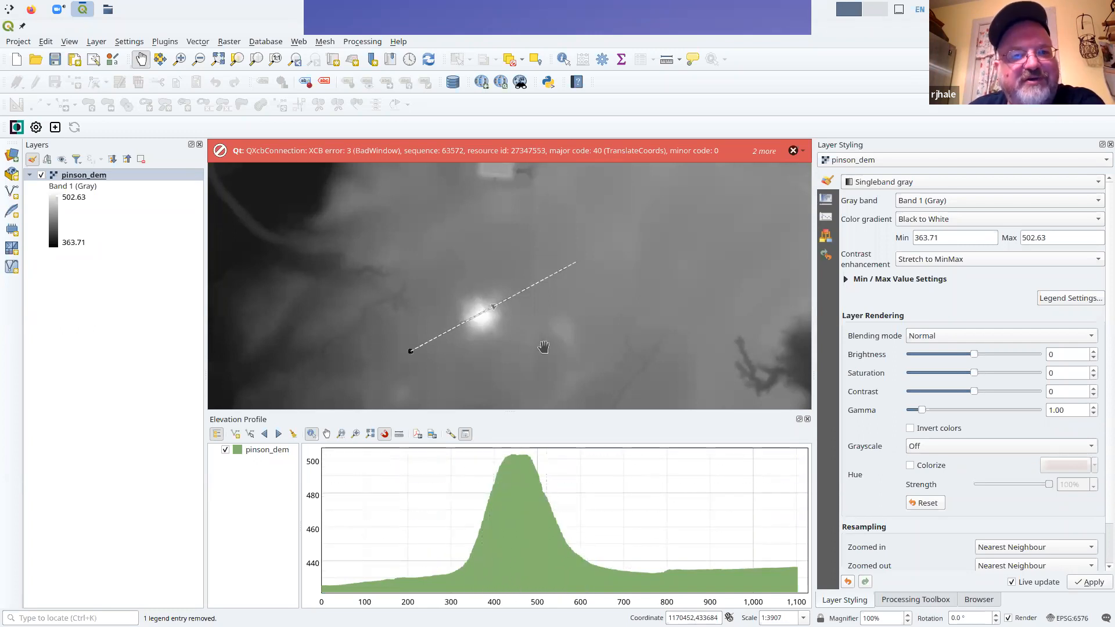
Draw a horizontal profile line about 1,130 map units long across the rectangular feature north of the round mound
scroll(547, 317, "down", 1)
left_click_drag(567, 305, 548, 318)
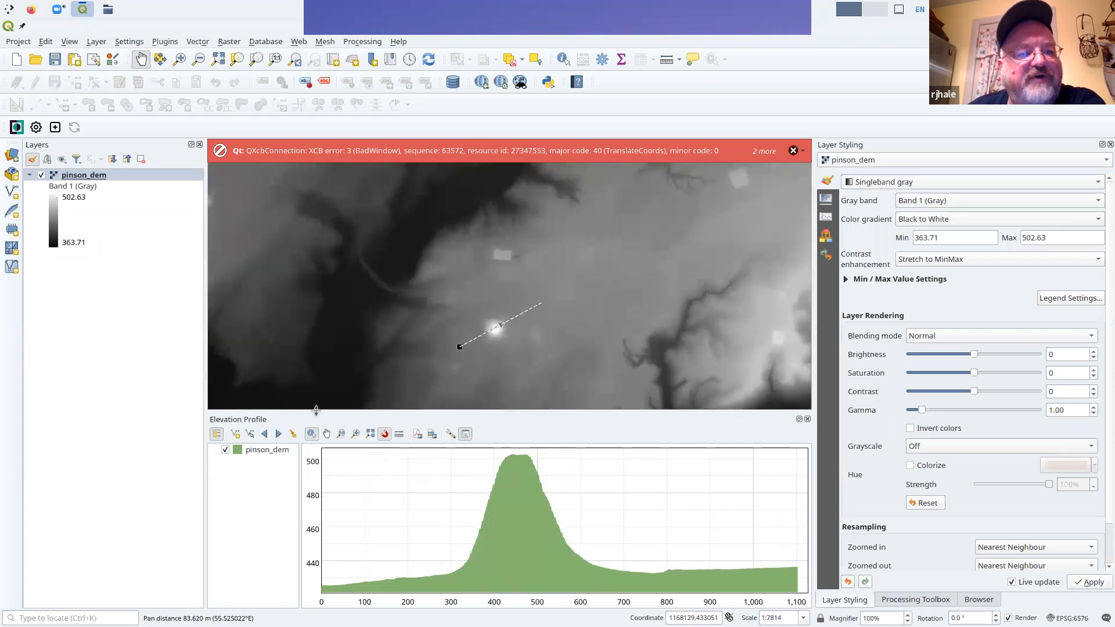
left_click(235, 435)
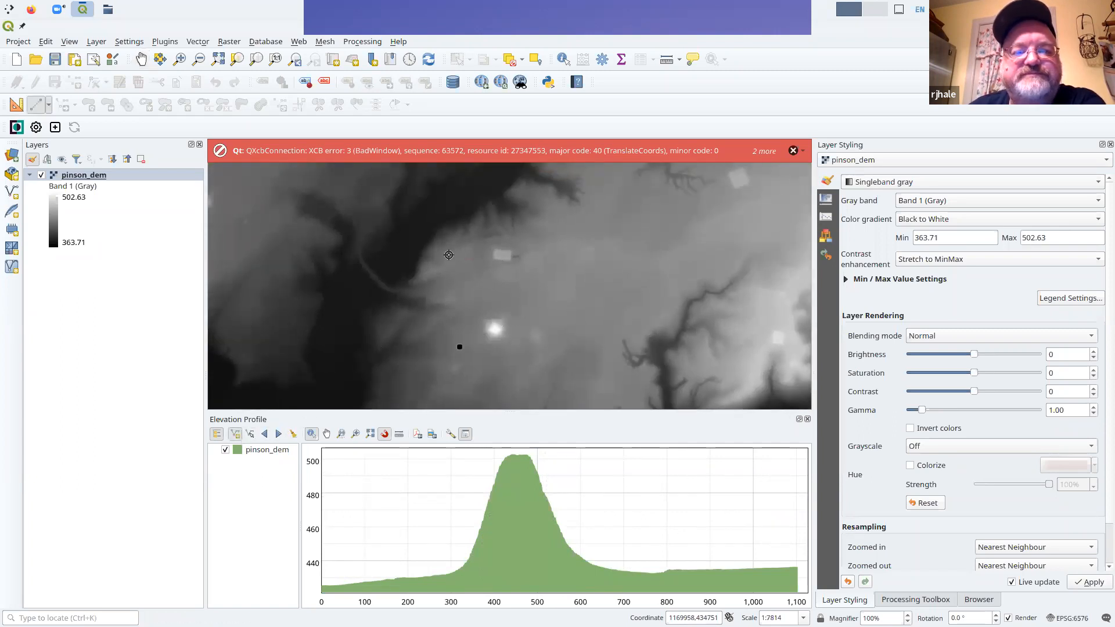
right_click(546, 256)
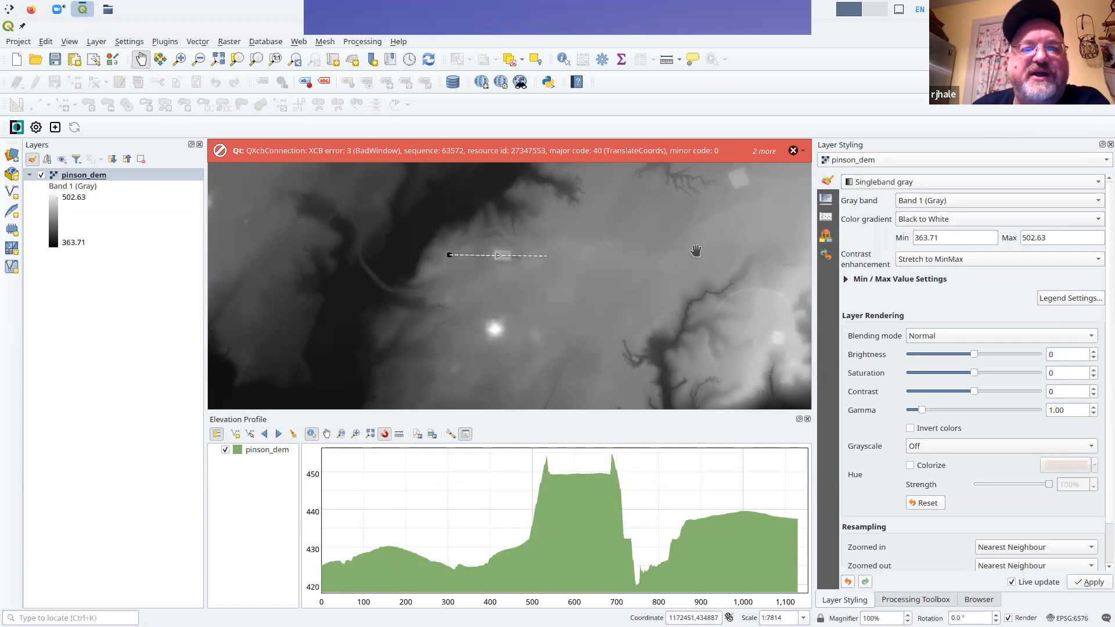
Draw a profile line about 1,450 map units long across the square mound to the east, between the two dark drainages
left_click_drag(695, 250, 542, 319)
scroll(591, 313, "down", 1)
left_click_drag(626, 329, 495, 273)
scroll(459, 304, "up", 2)
left_click_drag(459, 304, 489, 307)
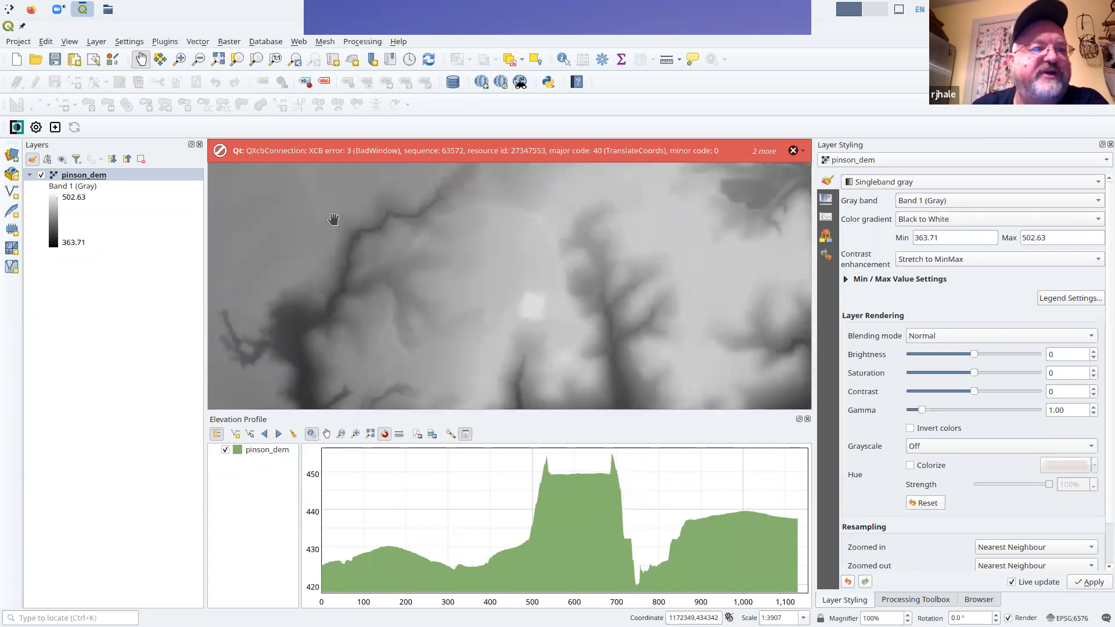
left_click(237, 435)
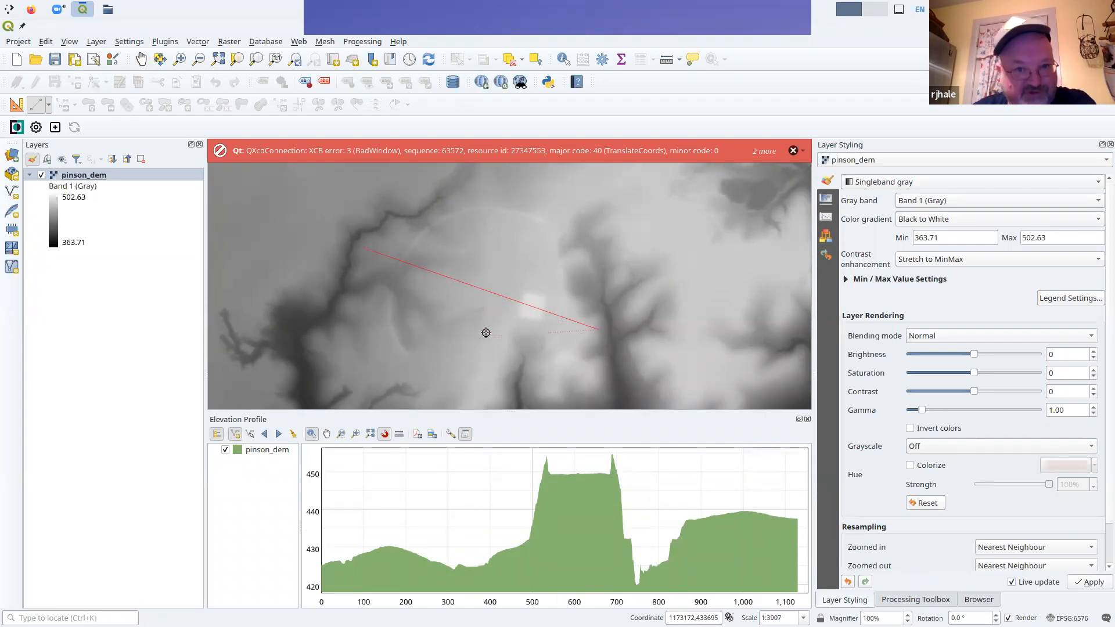
scroll(477, 323, "down", 1)
right_click(567, 329)
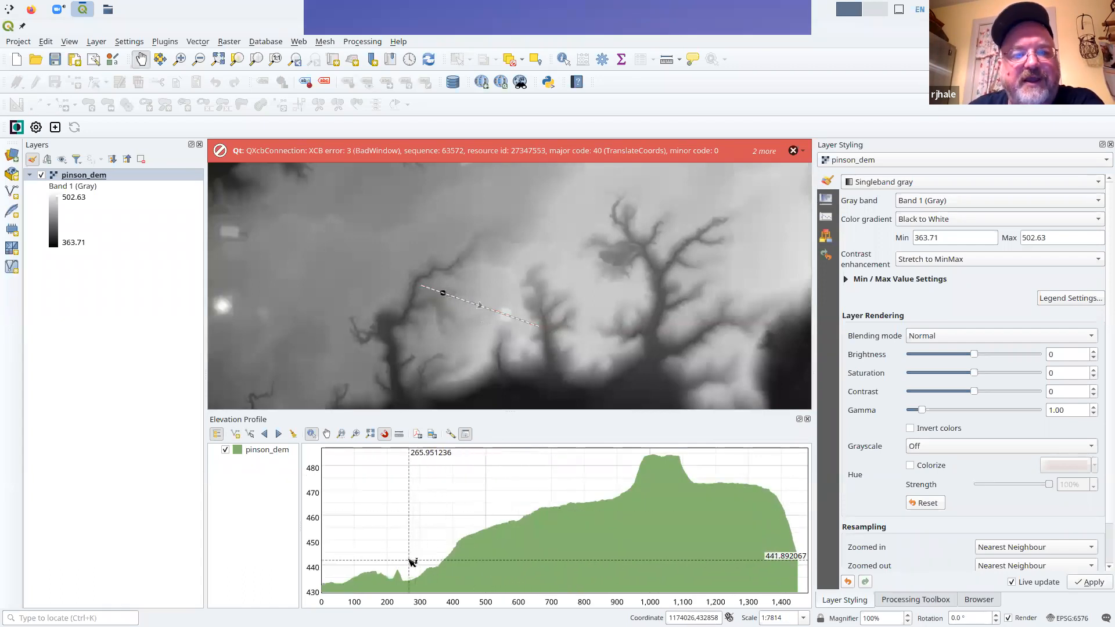
Examine the elevation profile chart up close from its low start to the flat-topped mound
scroll(411, 567, "up", 2)
left_click_drag(472, 526, 434, 510)
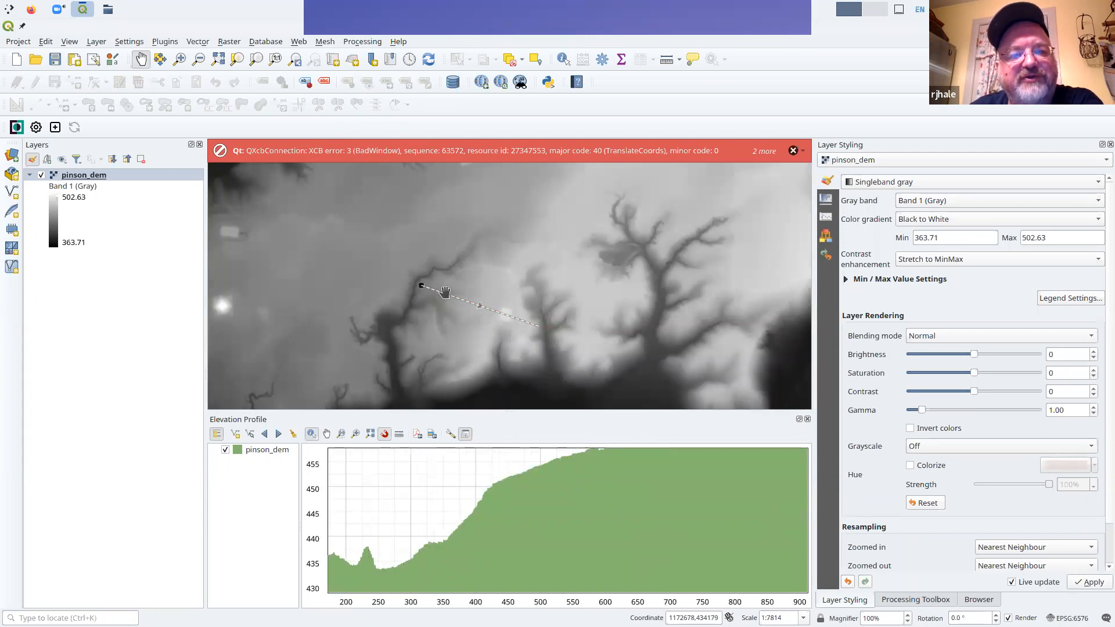
left_click_drag(610, 500, 470, 526)
left_click_drag(532, 499, 442, 544)
left_click_drag(575, 493, 501, 537)
left_click_drag(596, 475, 505, 548)
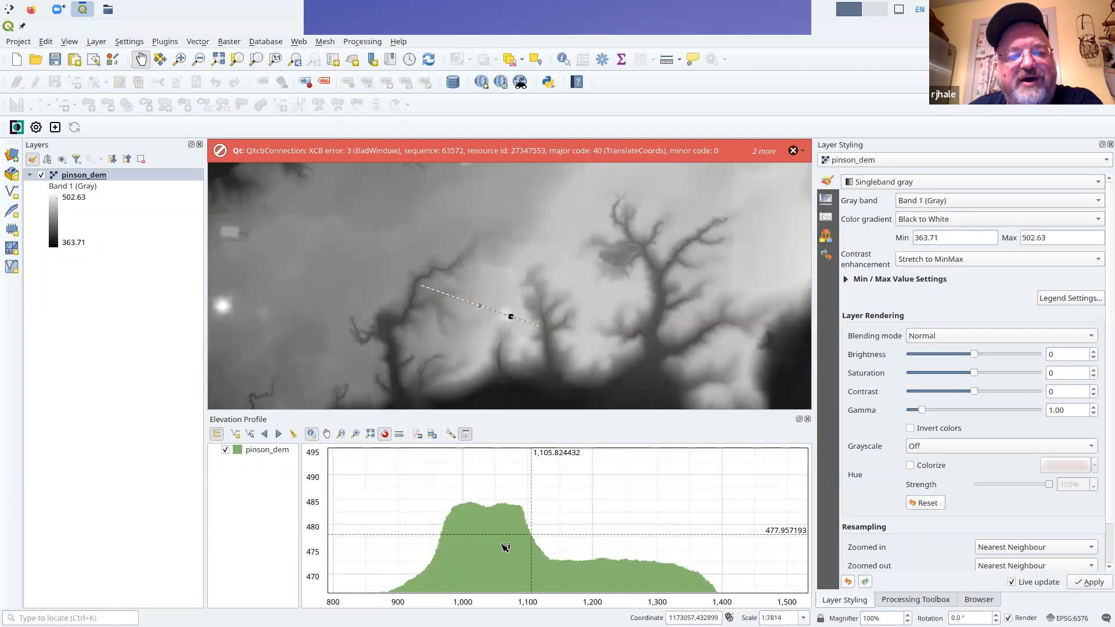
left_click_drag(511, 490, 561, 519)
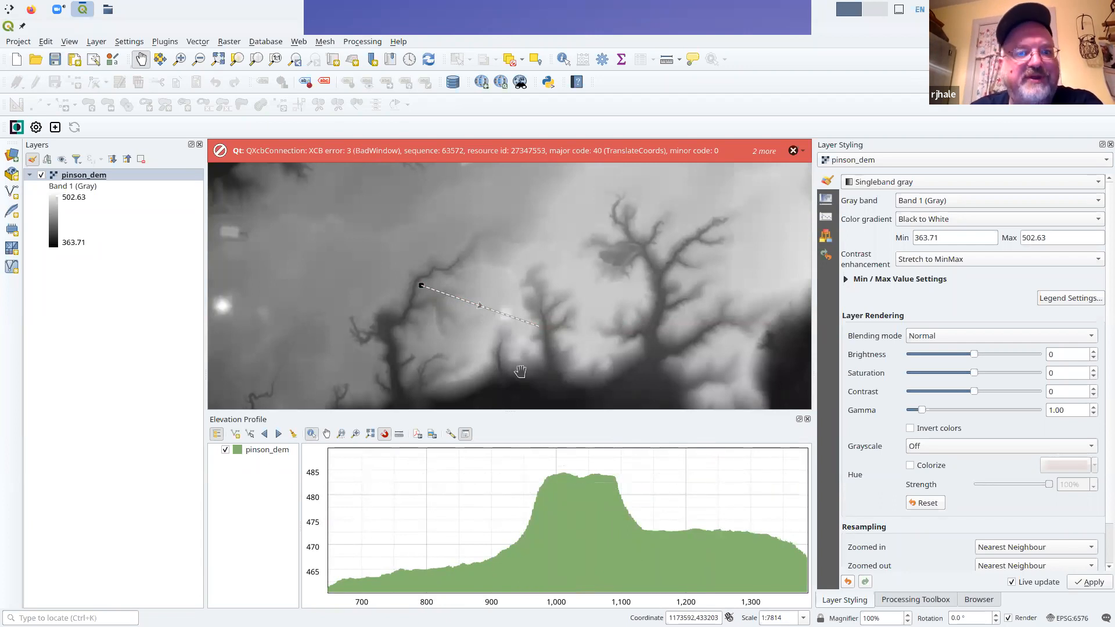
Create a new 3D map view, dock it above the 2D map, enlarge it and tilt the camera over the terrain
left_click(69, 41)
mouse_move(102, 73)
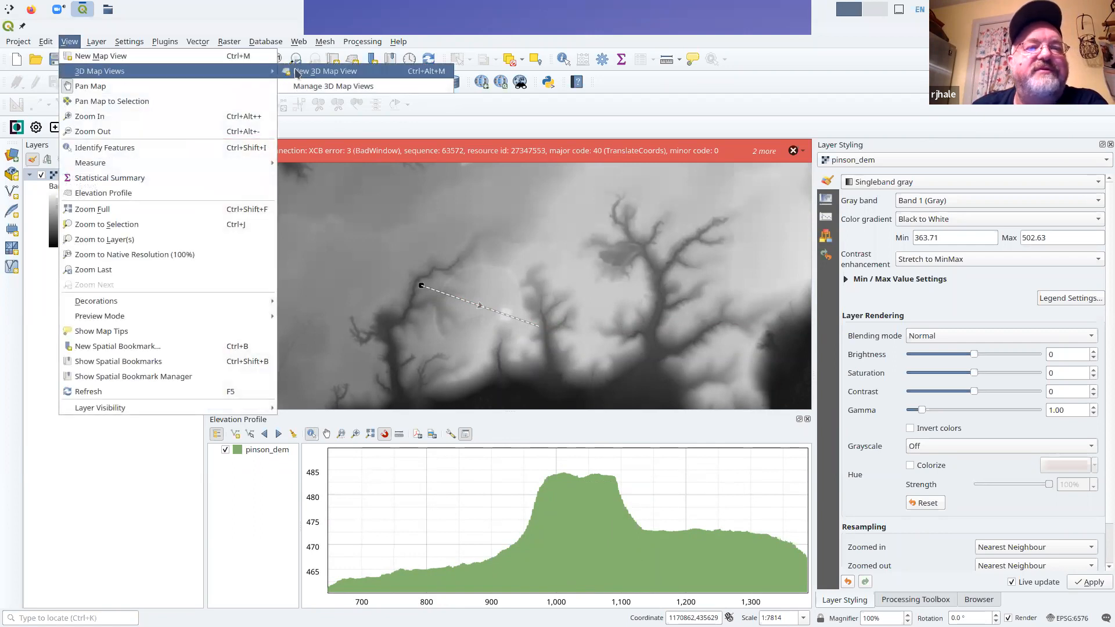
left_click(297, 72)
left_click_drag(893, 308, 318, 176)
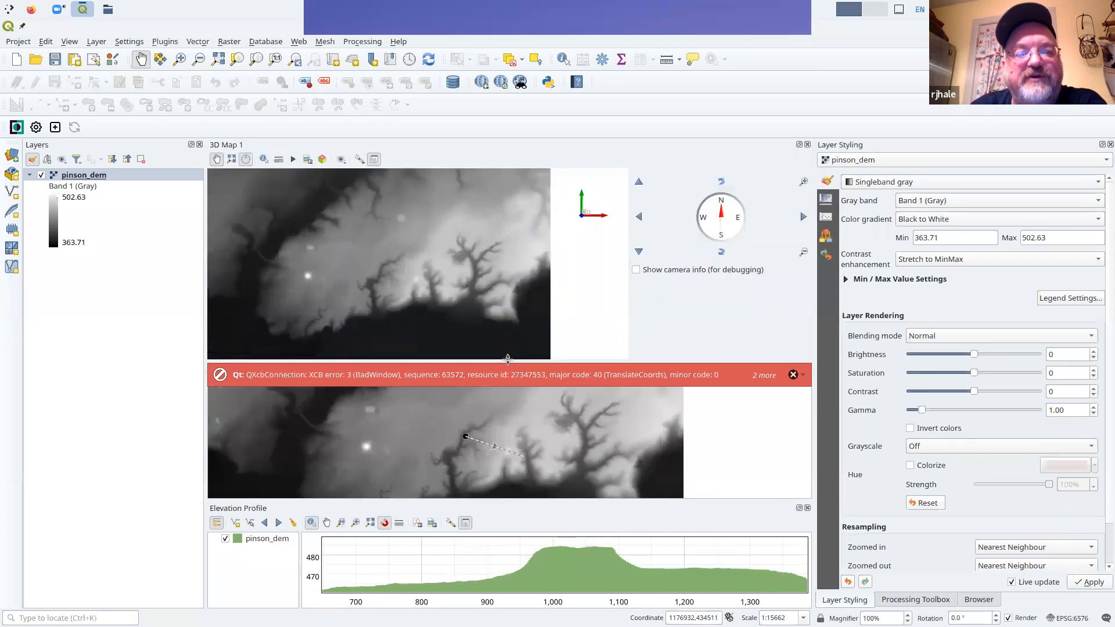
left_click_drag(508, 360, 515, 410)
left_click_drag(354, 296, 349, 475)
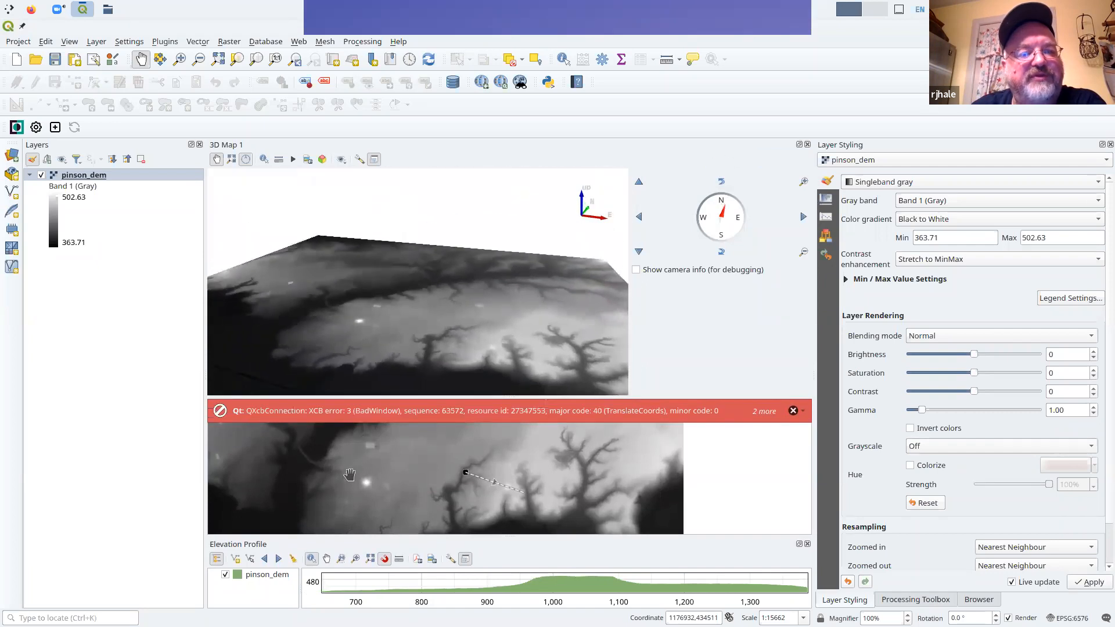
left_click_drag(458, 321, 453, 292)
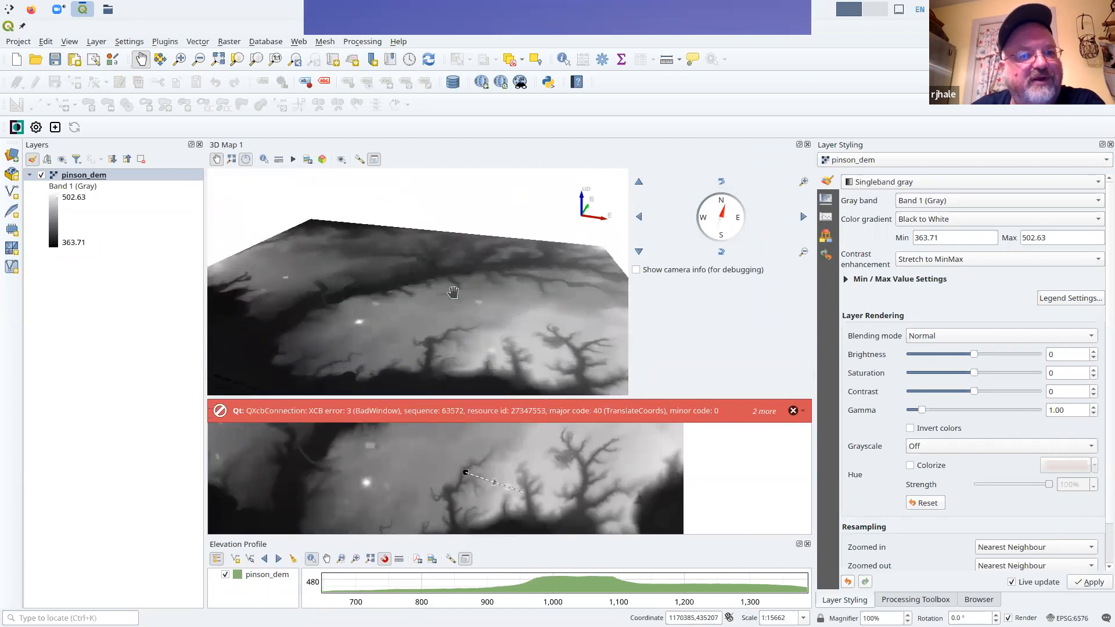
Configure the 3D terrain as DEM (Raster Layer) with pinson_dem as its elevation, and edit the vertical scale
left_click(360, 160)
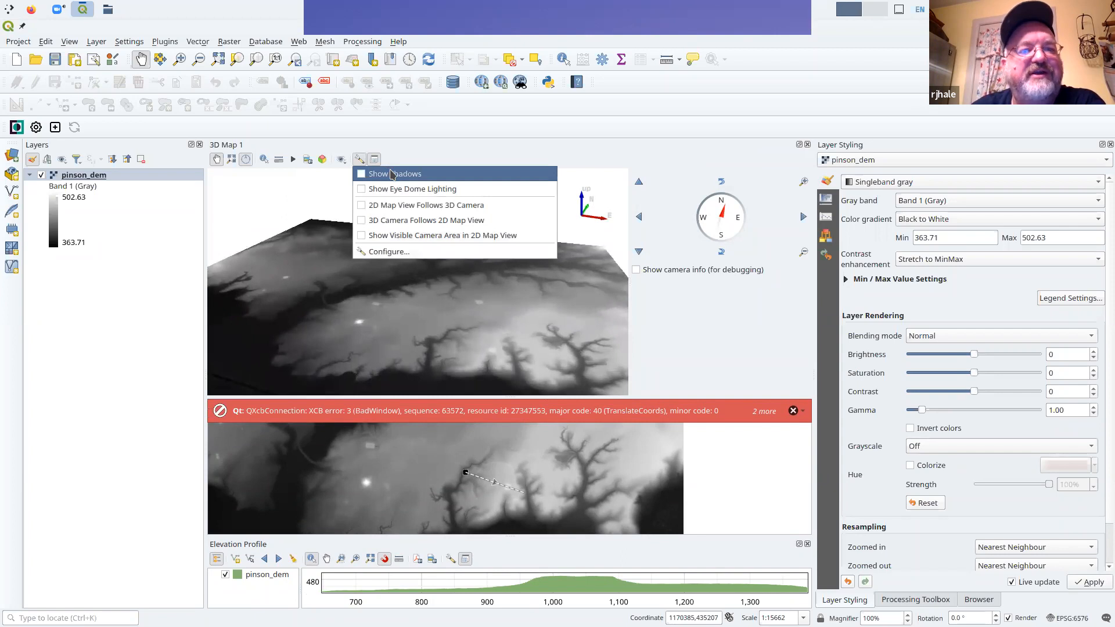
left_click(387, 251)
left_click(675, 202)
left_click(674, 215)
left_click(733, 250)
left_click(723, 260)
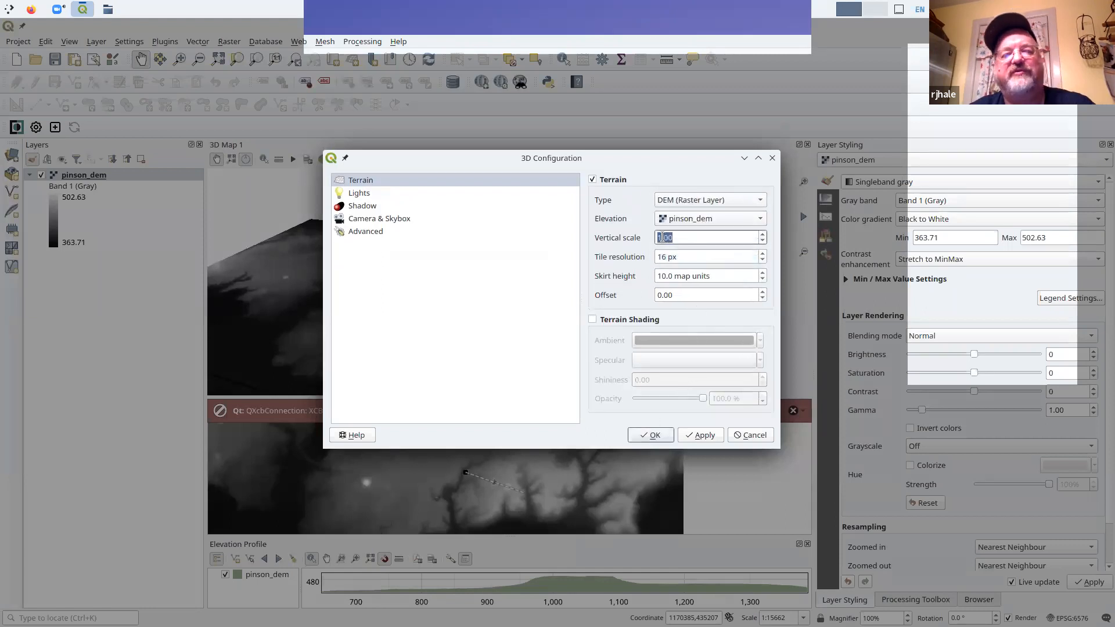
left_click(652, 436)
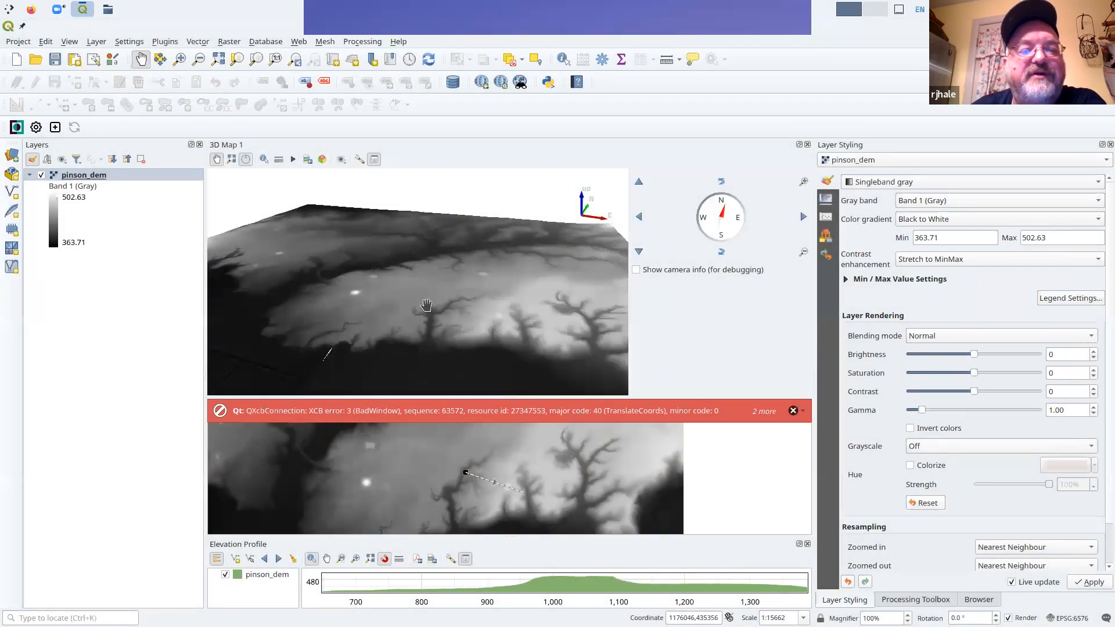
Inspect the bright round mound up close in the 3D map view
mouse_move(440, 326)
left_mouse_down()
mouse_move(404, 381)
mouse_move(455, 340)
left_mouse_up()
scroll(455, 340, "up", 10)
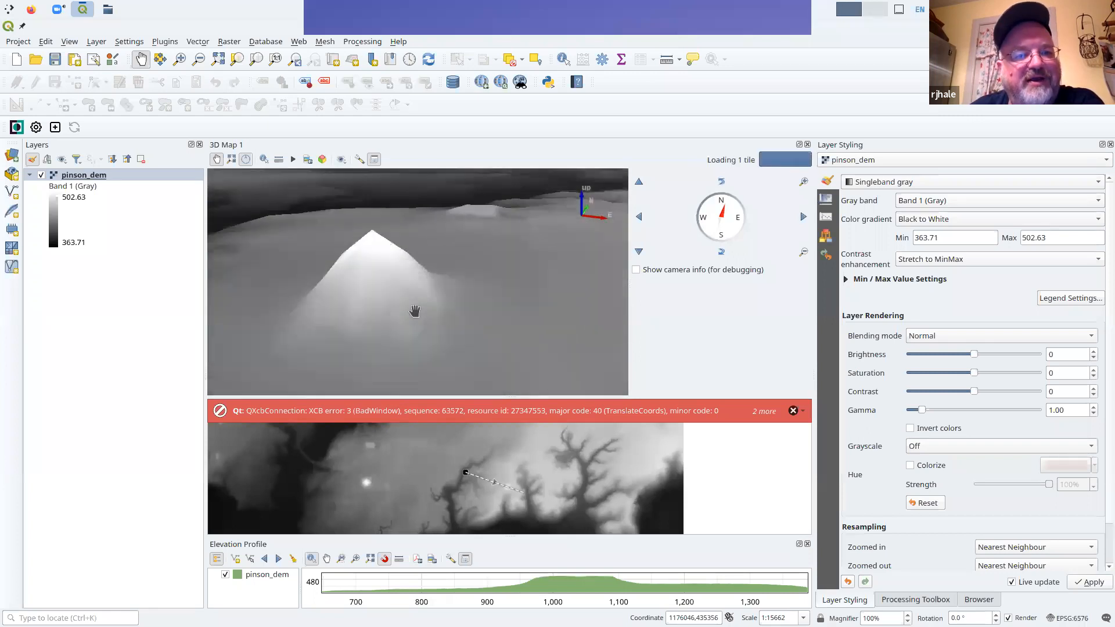
Inspect the flat-topped mound up close in the 3D map view, including from a low side angle
scroll(416, 311, "down", 5)
left_click_drag(430, 314, 391, 323)
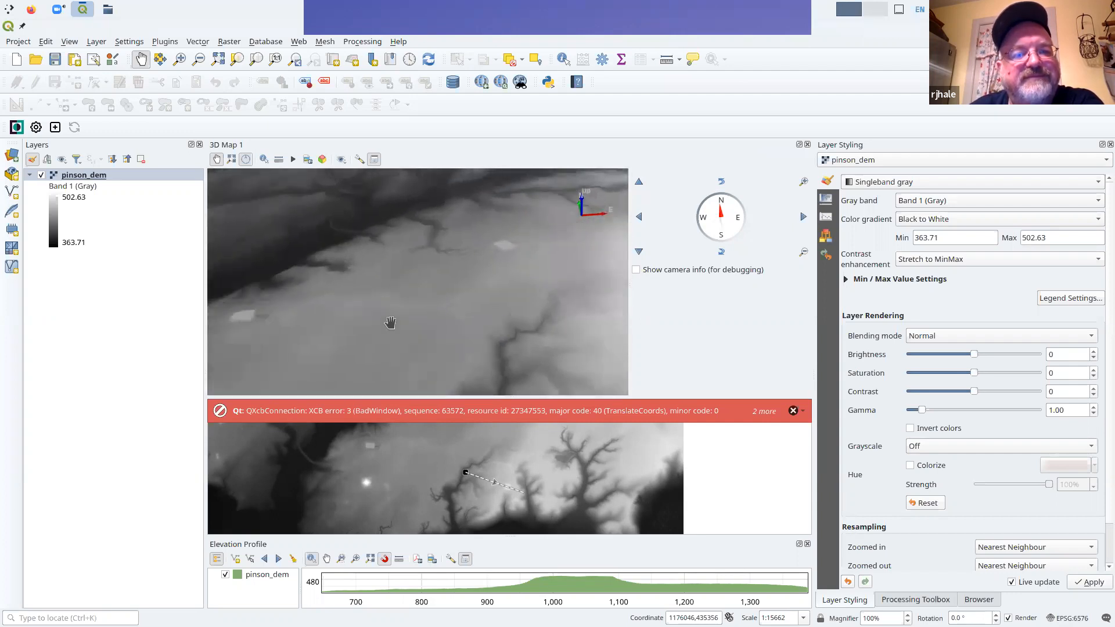
left_click_drag(488, 290, 433, 337)
scroll(475, 280, "up", 5)
scroll(475, 279, "up", 5)
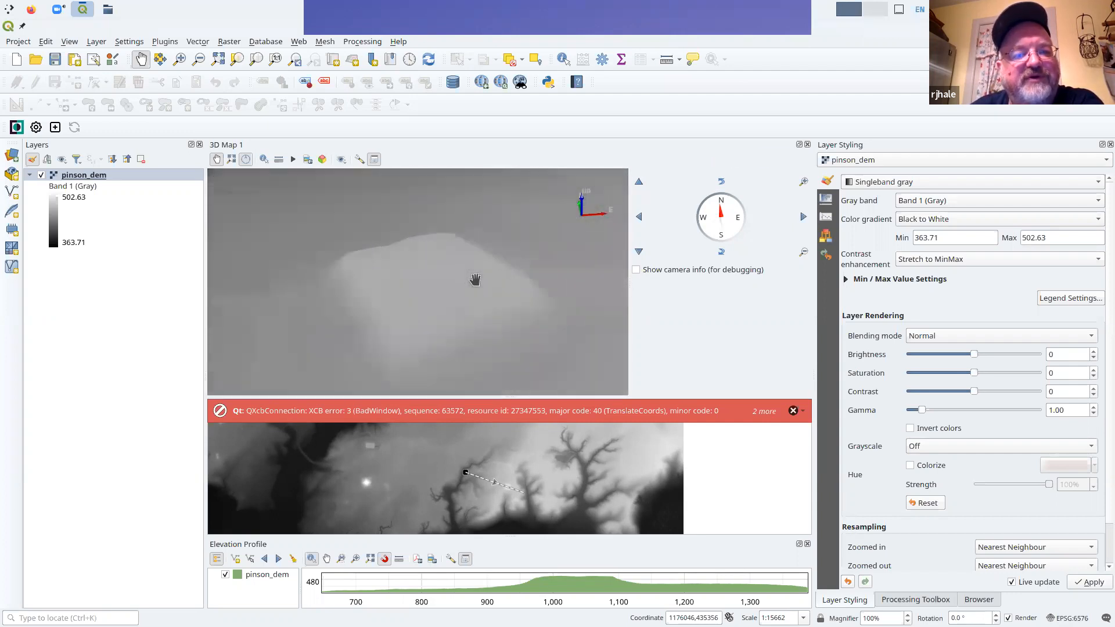
scroll(475, 280, "down", 2)
left_click_drag(448, 272, 439, 298)
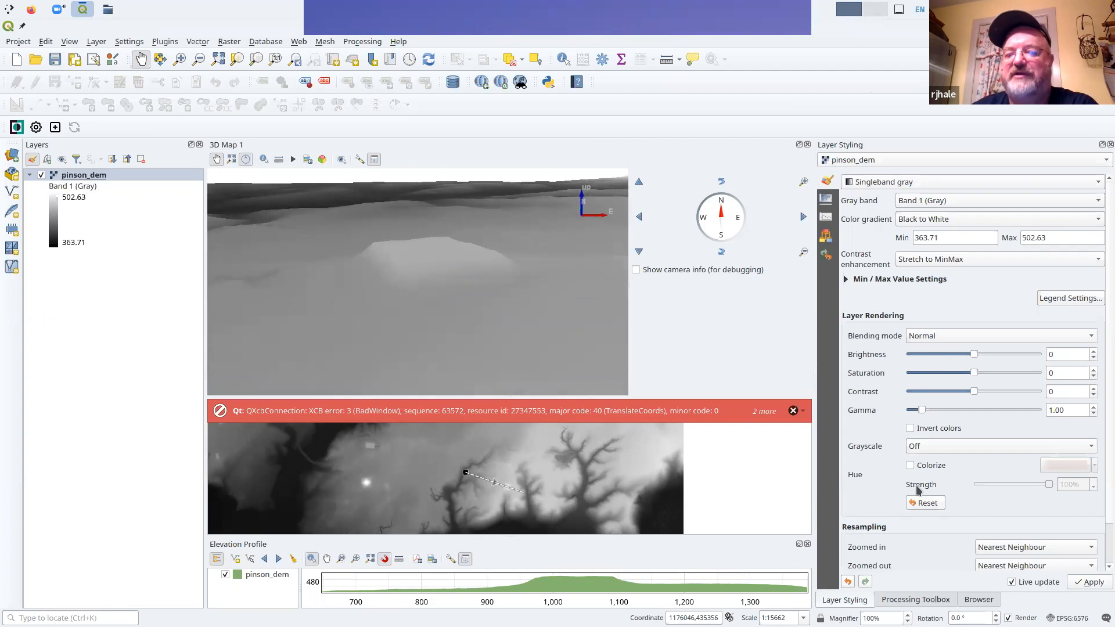
Run the Hillshade algorithm on pinson_dem with Z factor 1, azimuth 300 and vertical angle 40, saving to a temporary file
left_click(947, 600)
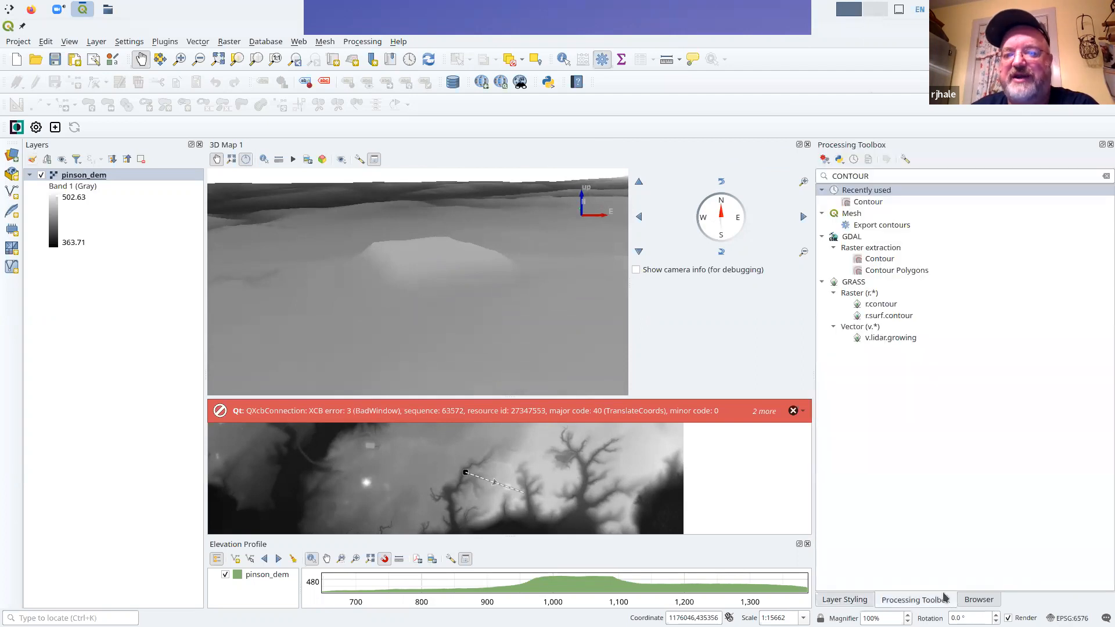
double_click(867, 176)
type("HILLS")
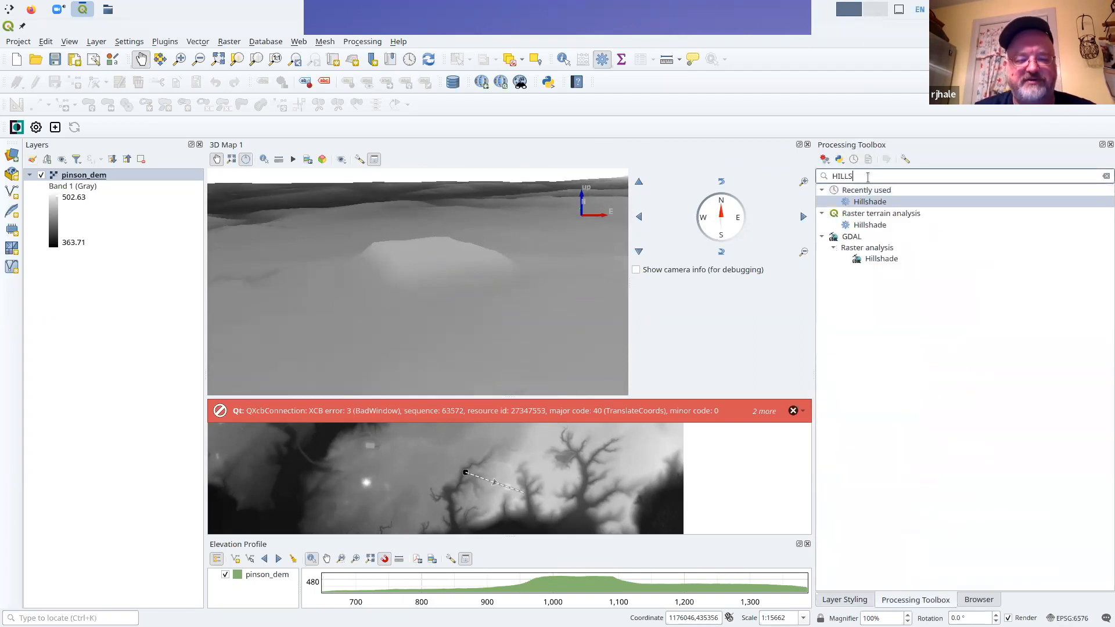
type("SHADE")
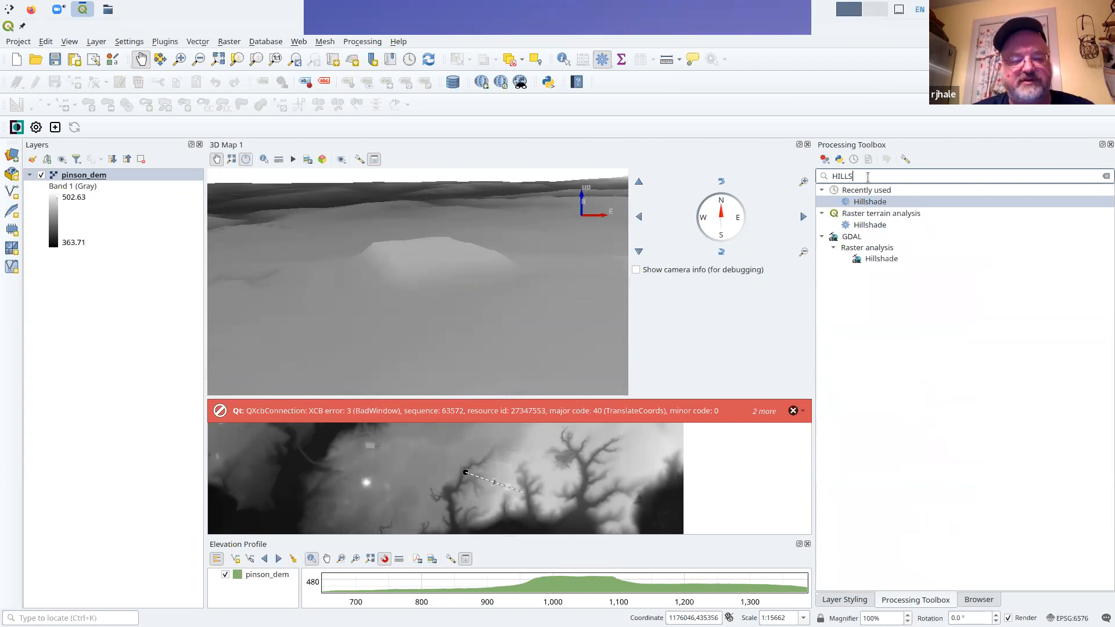
key("Return")
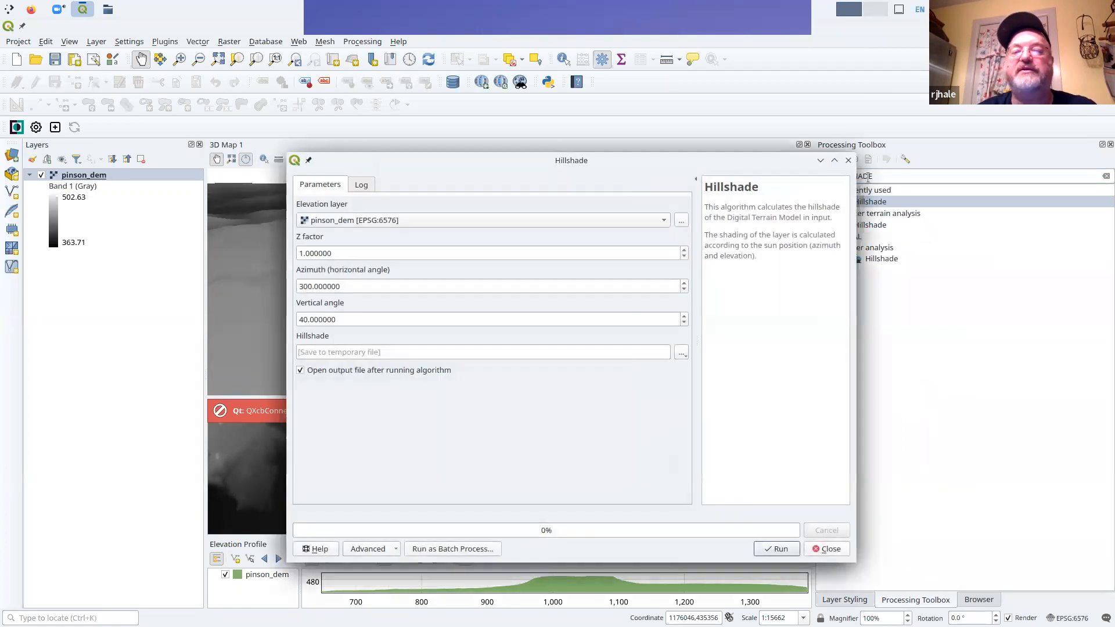
left_click(777, 549)
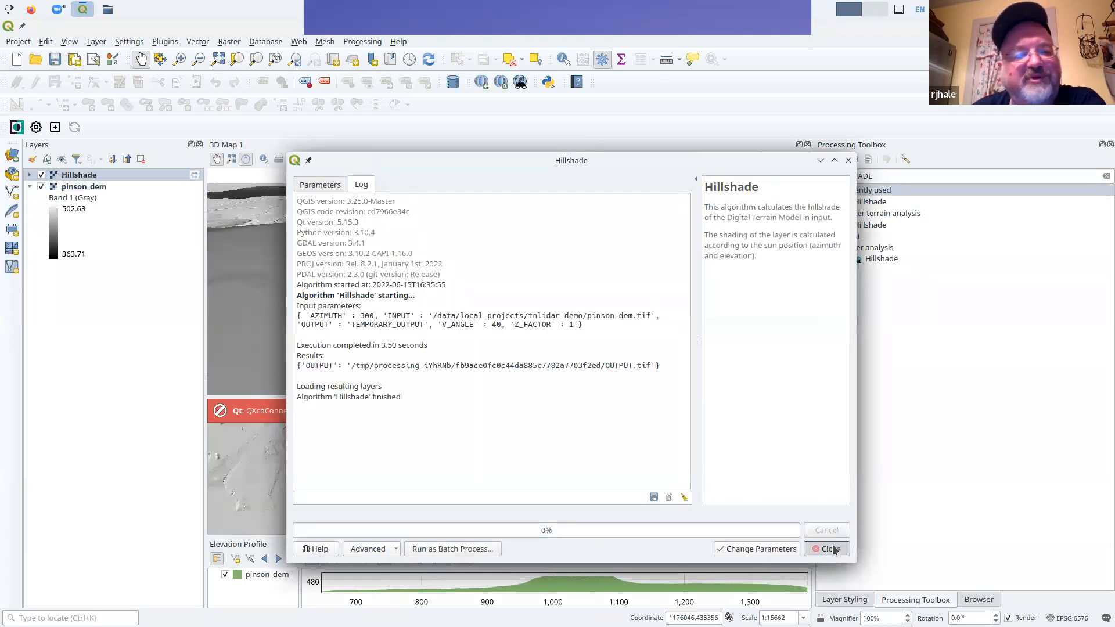
left_click(831, 548)
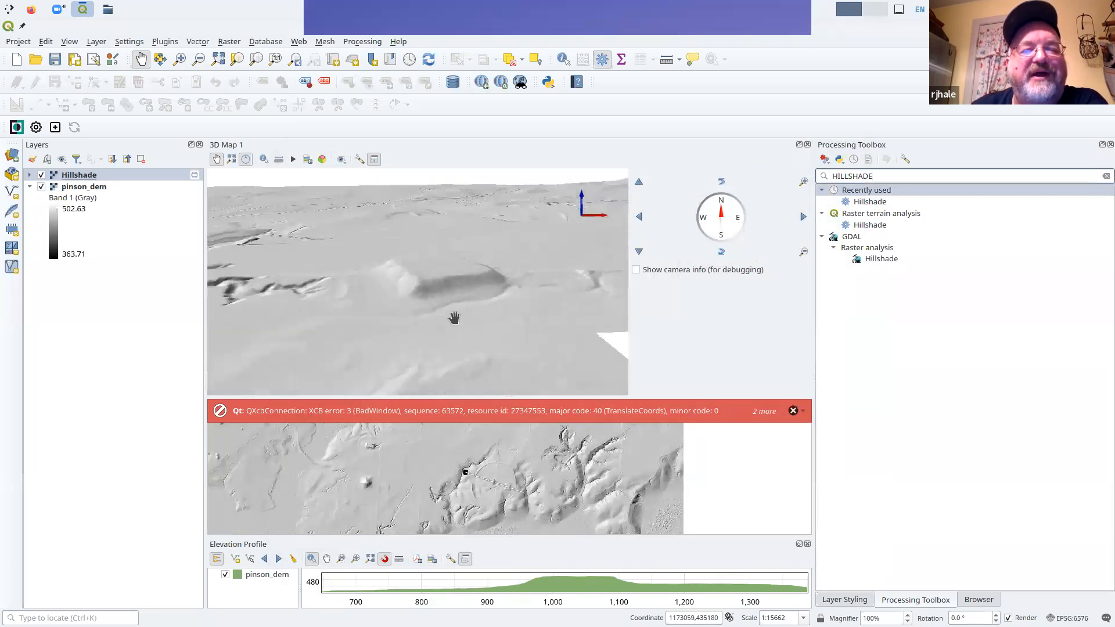
Examine the hillshaded terrain and its mounds in the 3D map view
left_click_drag(498, 284, 556, 264)
scroll(406, 316, "down", 3)
left_click_drag(354, 284, 507, 304)
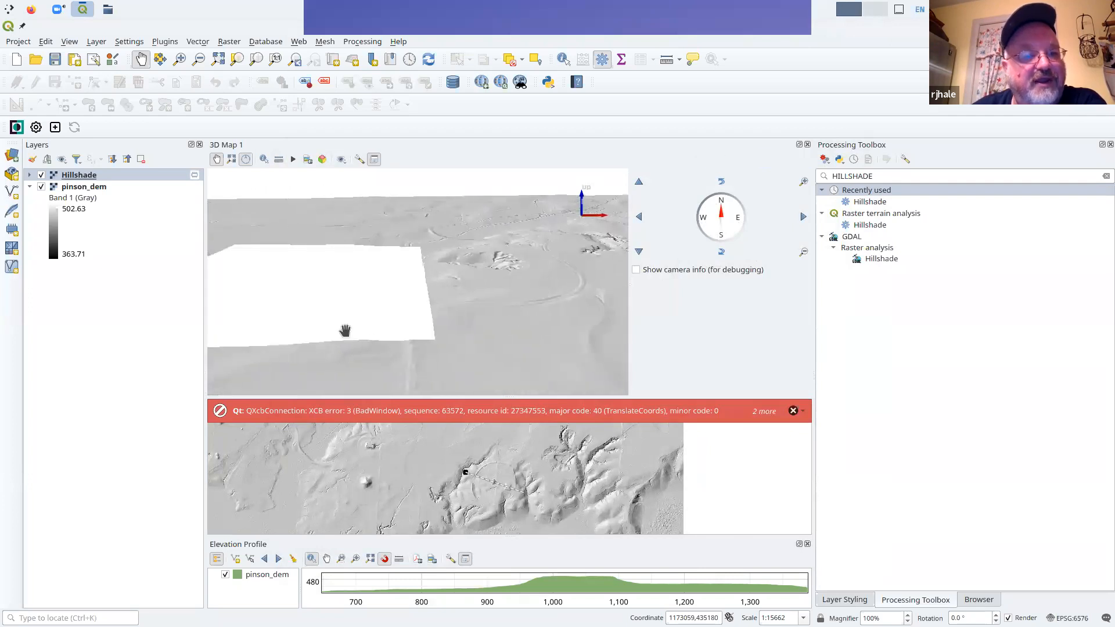
scroll(346, 331, "up", 3)
left_click_drag(367, 312, 489, 308)
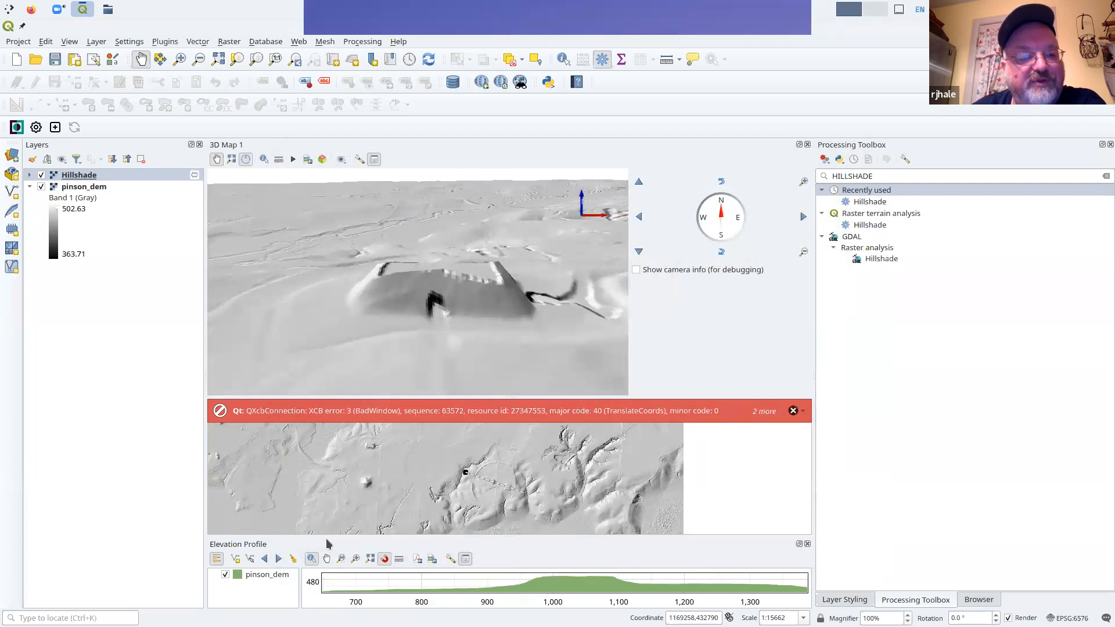
Enlarge the elevation profile for a look at the mound, and close both the profile and the 3D map view
left_click_drag(326, 537, 329, 434)
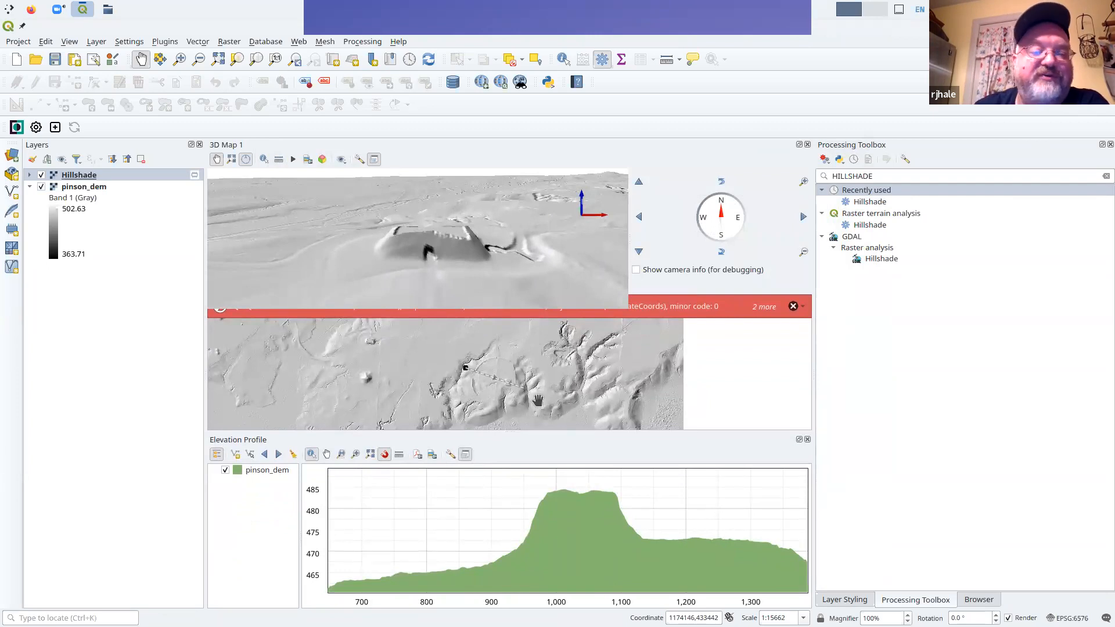
left_click(807, 442)
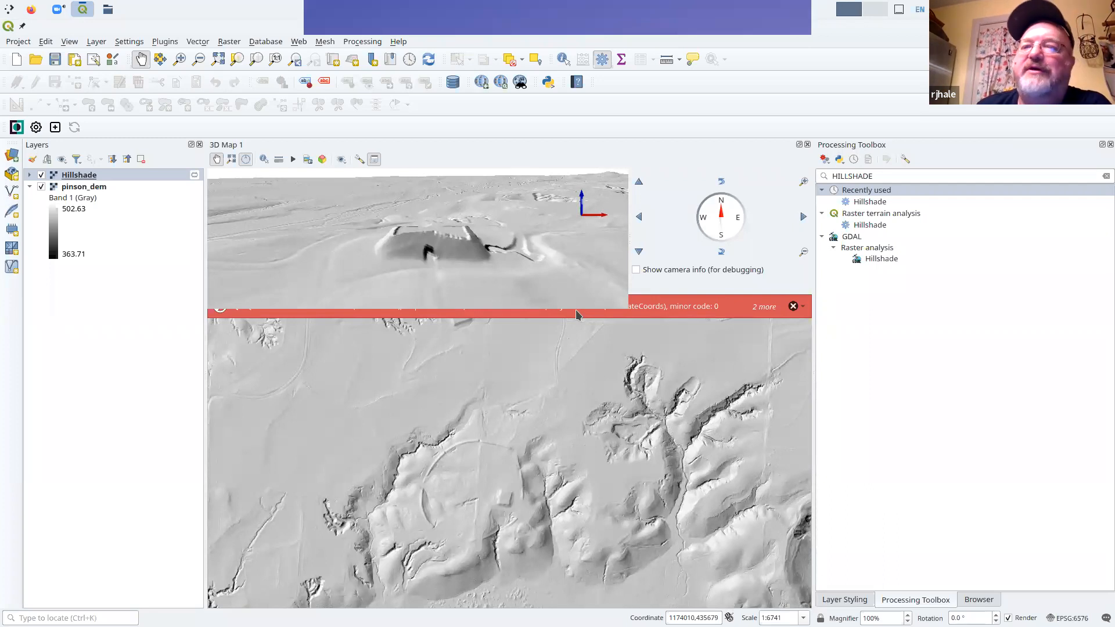
left_click(808, 145)
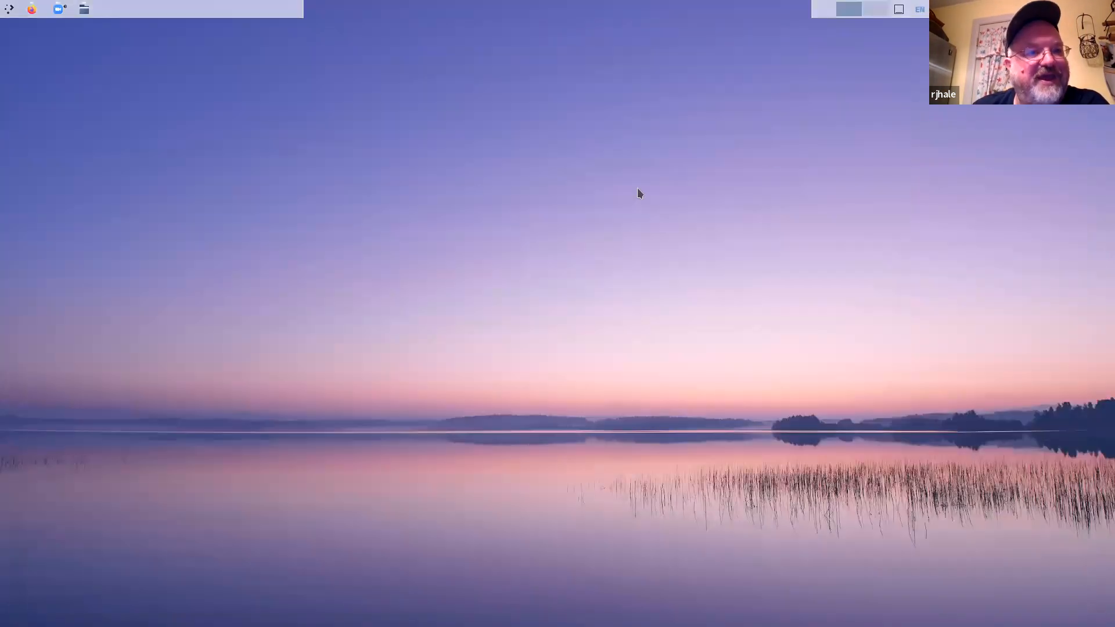
Launch QGIS Desktop again and bring up the tnlidar_demo folder in Dolphin
left_click(6, 10)
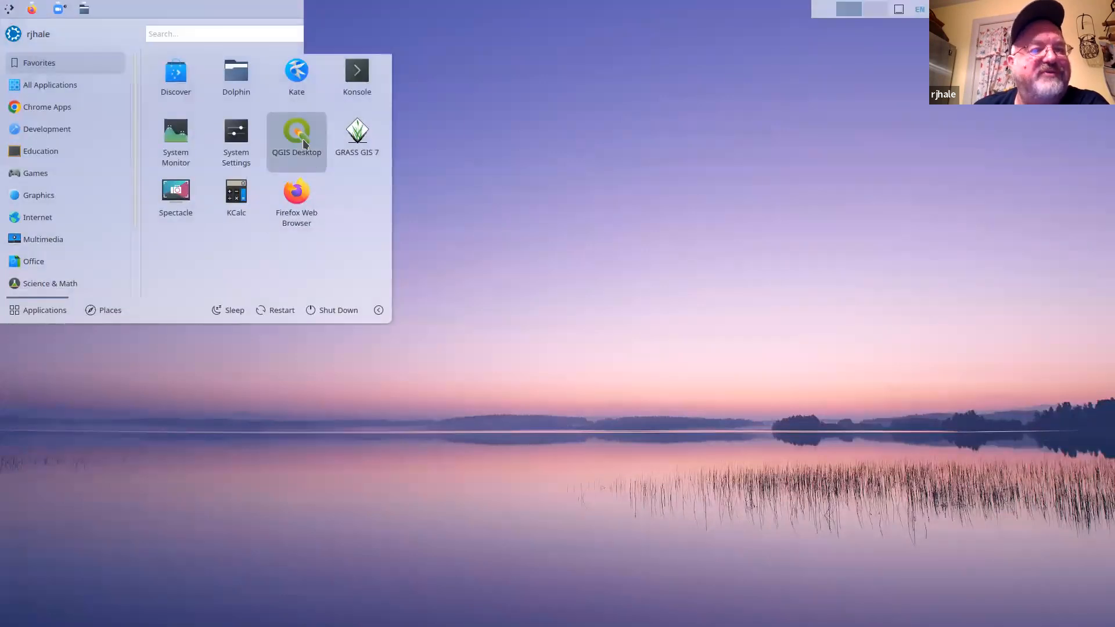
left_click(302, 138)
left_click(84, 9)
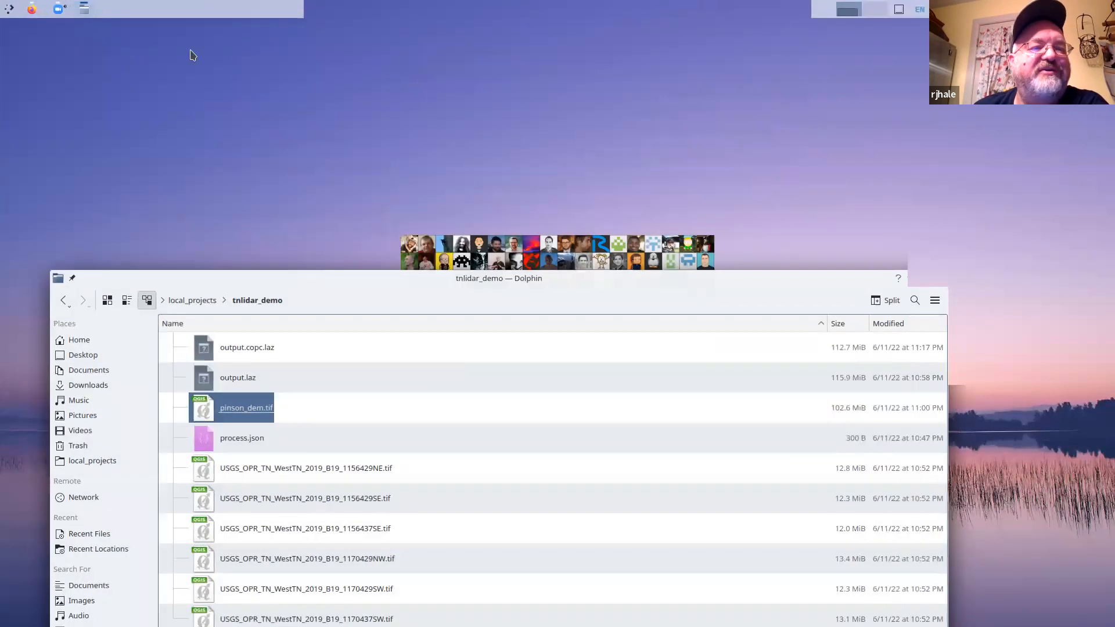
Move the Dolphin window clear of the map area, load output.laz into the QGIS project and maximize QGIS
left_click_drag(423, 278, 701, 377)
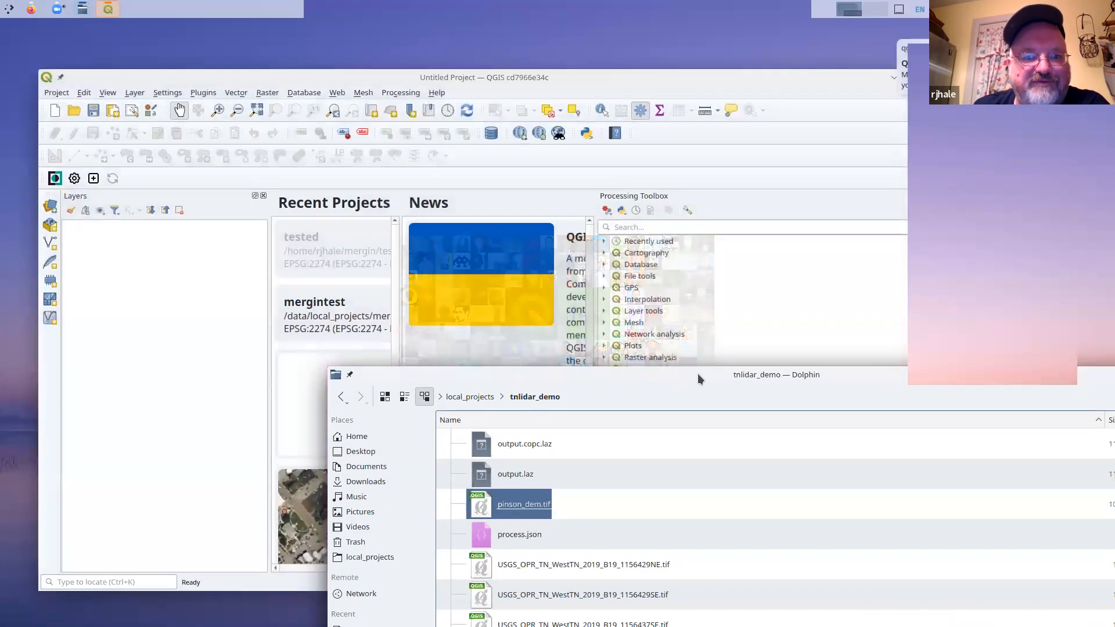
left_click_drag(698, 374, 787, 351)
left_click_drag(598, 452, 474, 299)
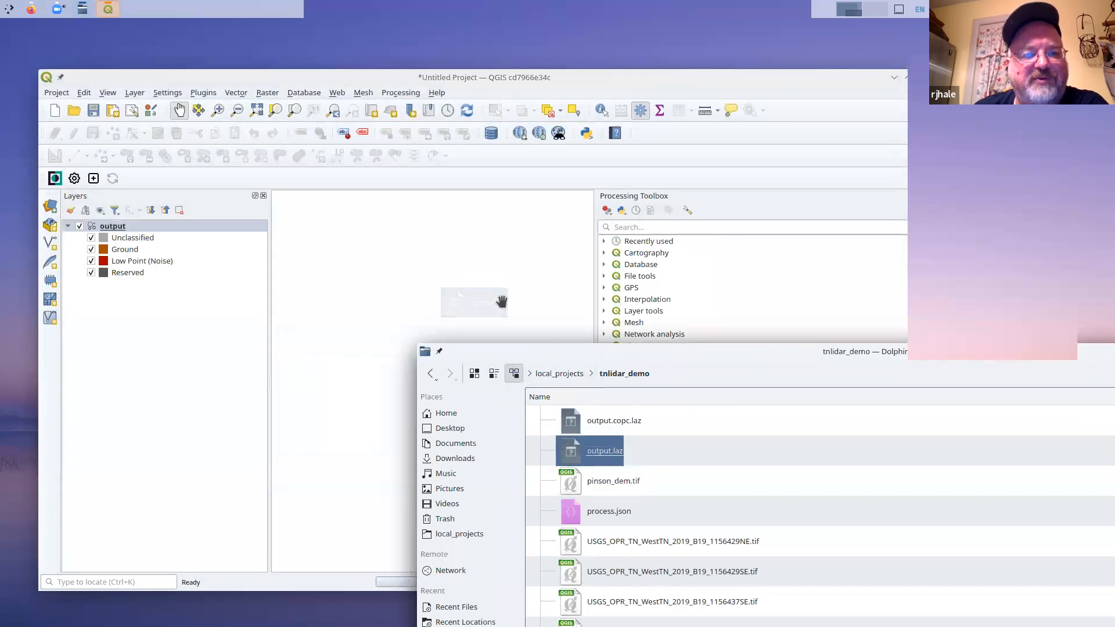
double_click(626, 82)
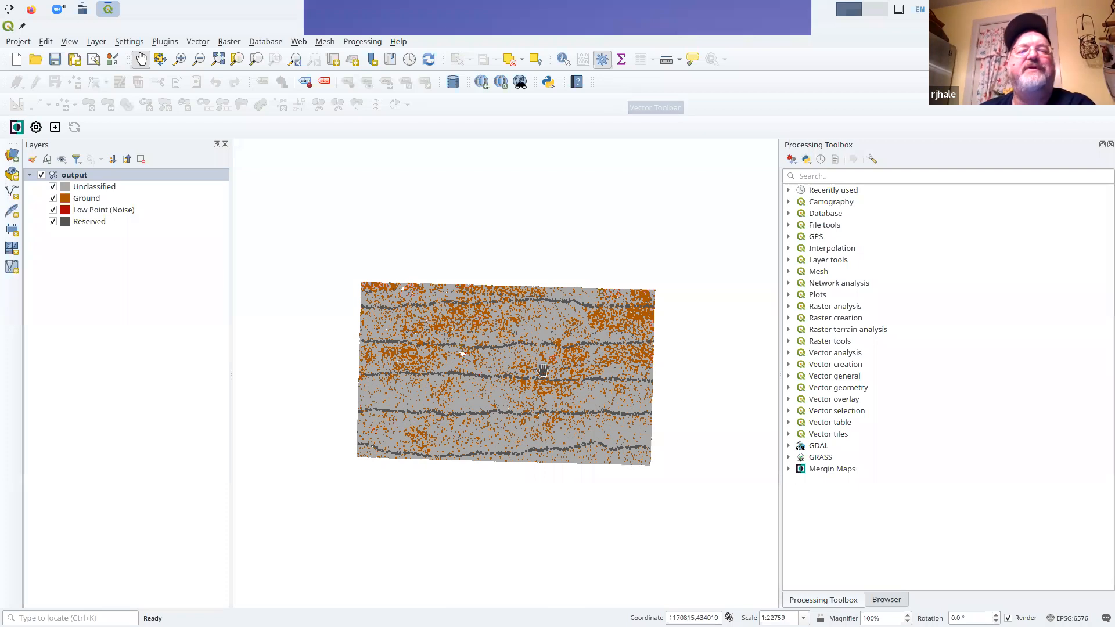
Narrow the Layers panel and examine the point cloud's classification colours across the whole extent
scroll(463, 375, "up", 1)
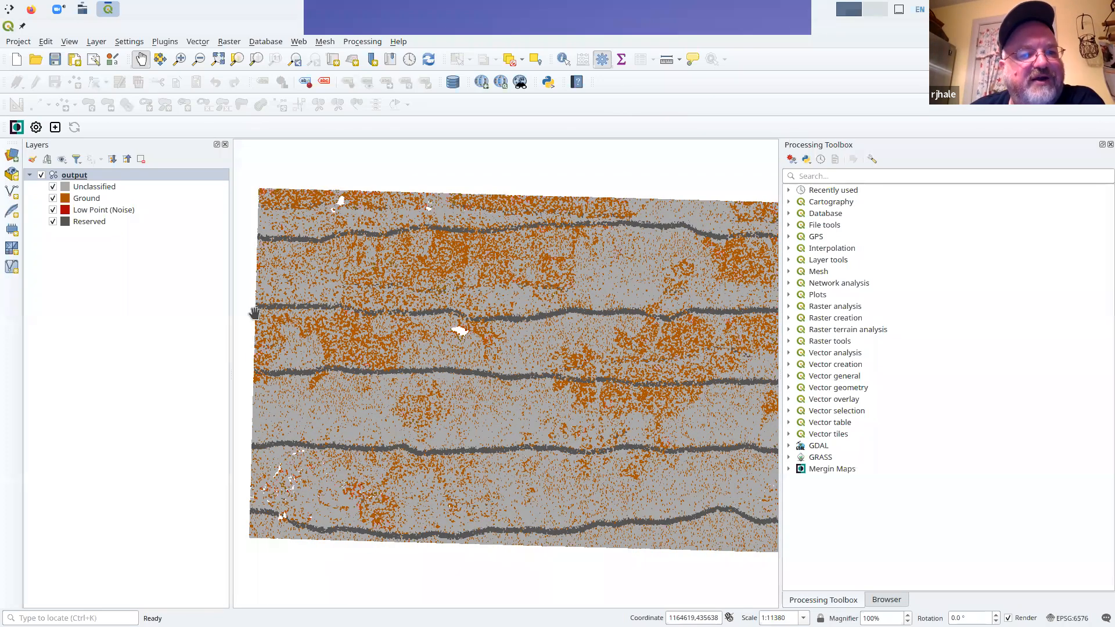
left_click_drag(231, 304, 167, 310)
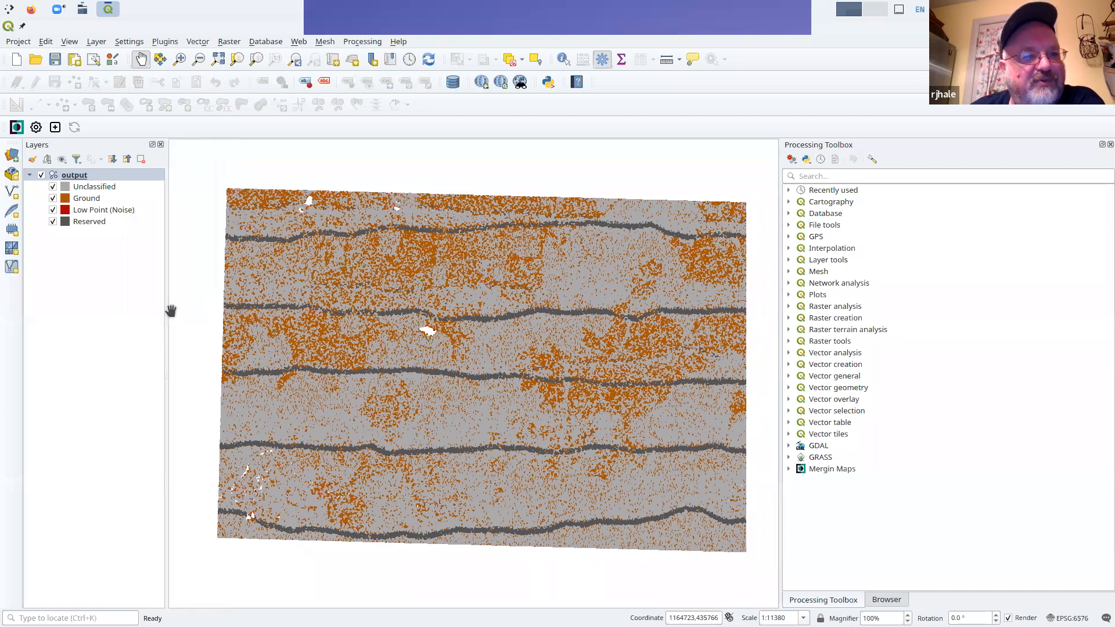
left_click_drag(614, 355, 597, 349)
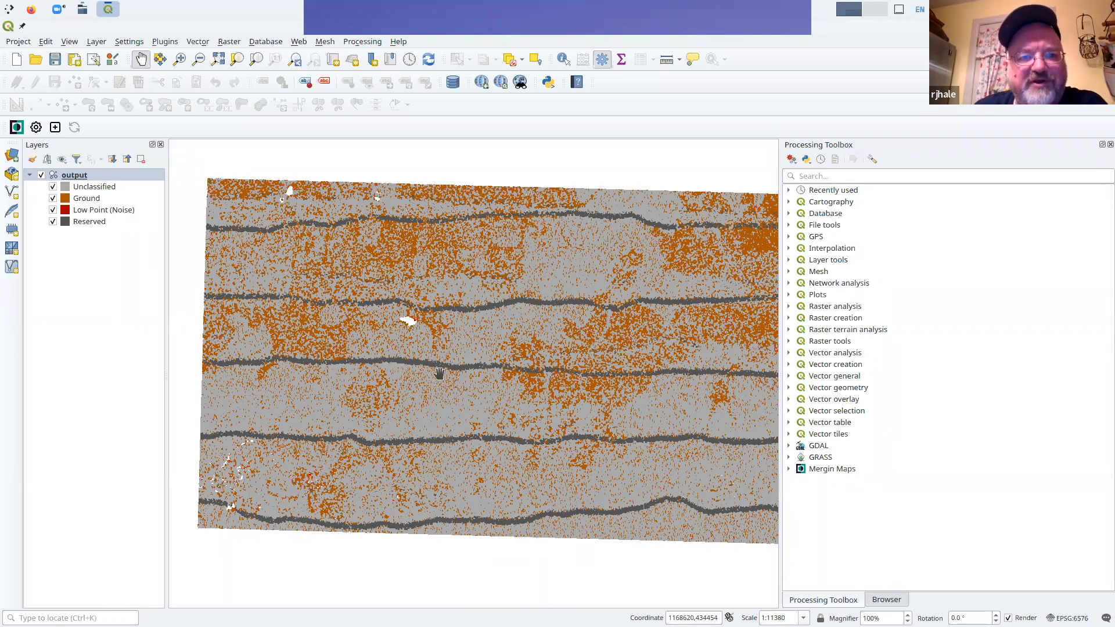
scroll(447, 374, "up", 2)
scroll(453, 373, "down", 2)
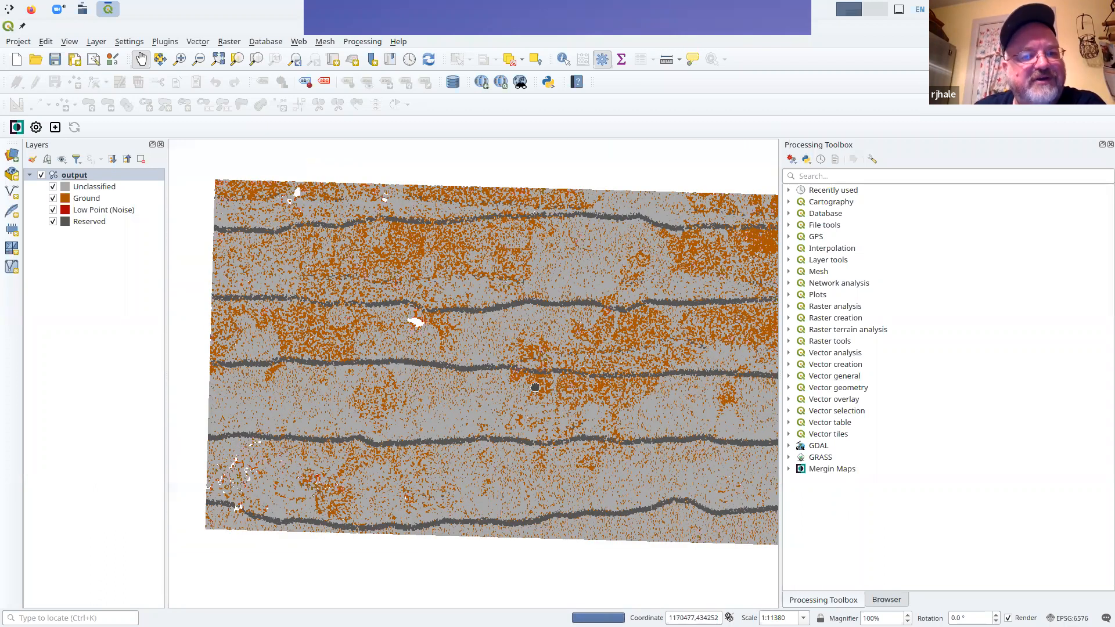
left_click_drag(557, 402, 532, 400)
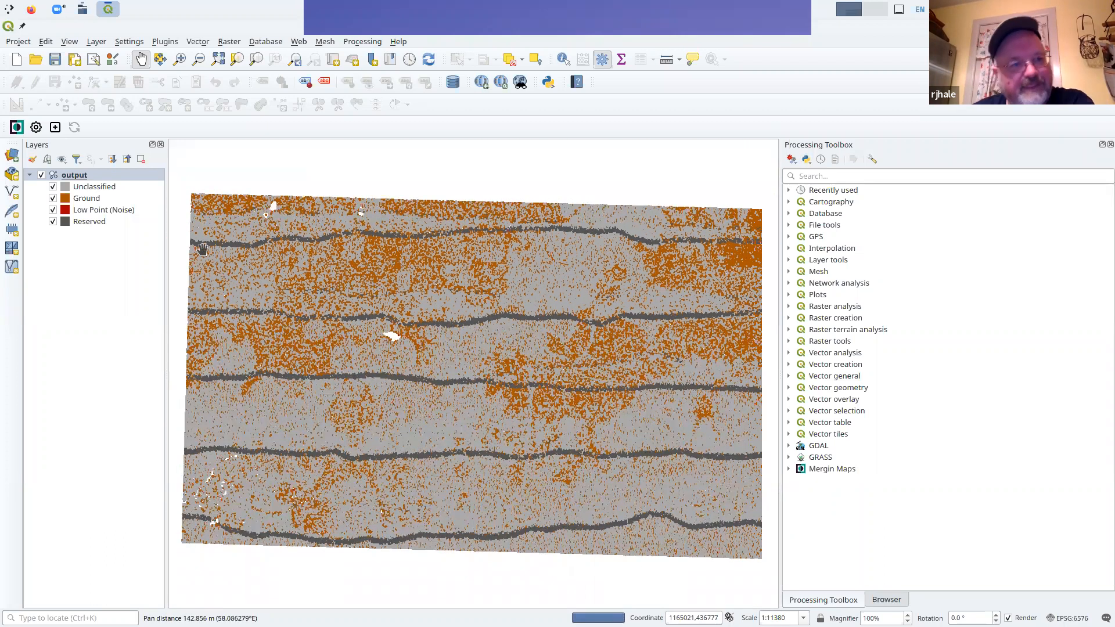
Open the output layer's symbology settings and render the points with Attribute by Ramp on Intensity
left_click(110, 177)
right_click(110, 177)
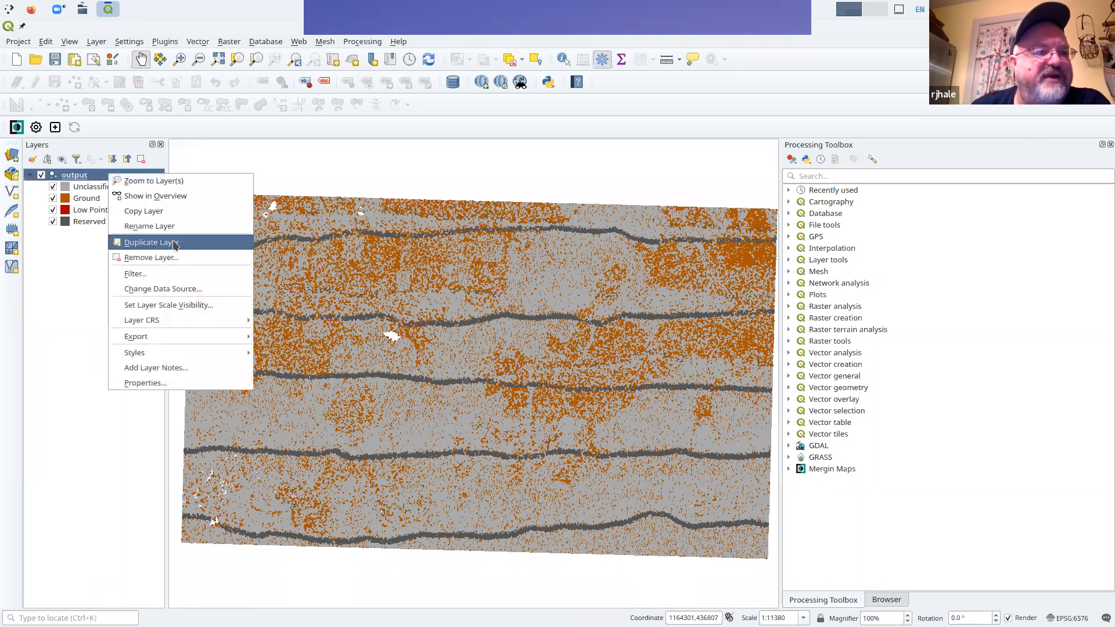
left_click(169, 382)
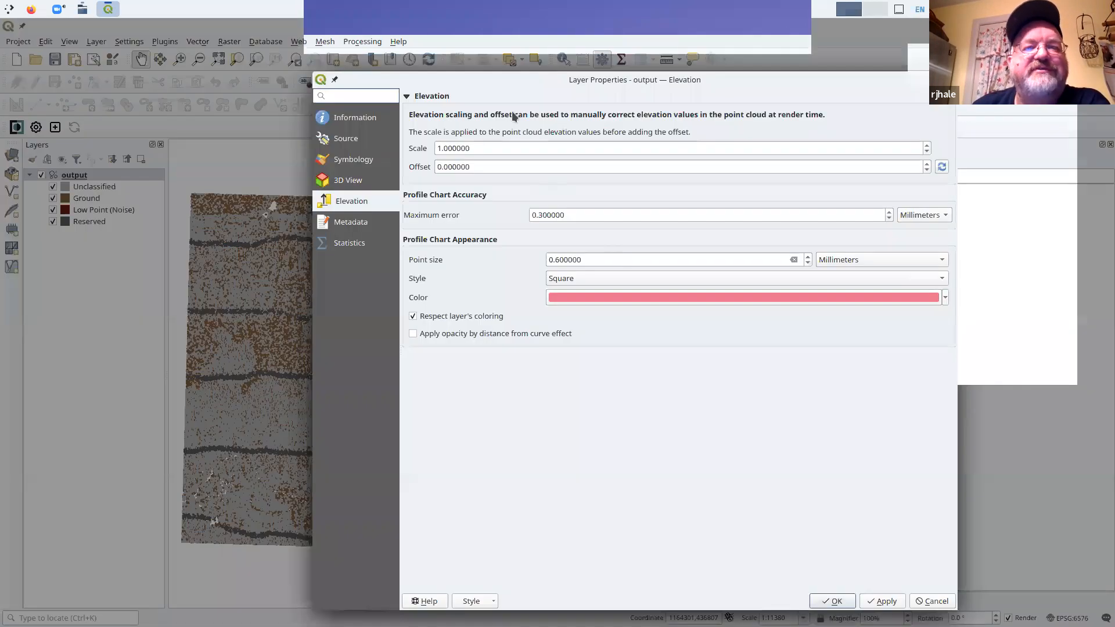
left_click(274, 156)
left_click(424, 110)
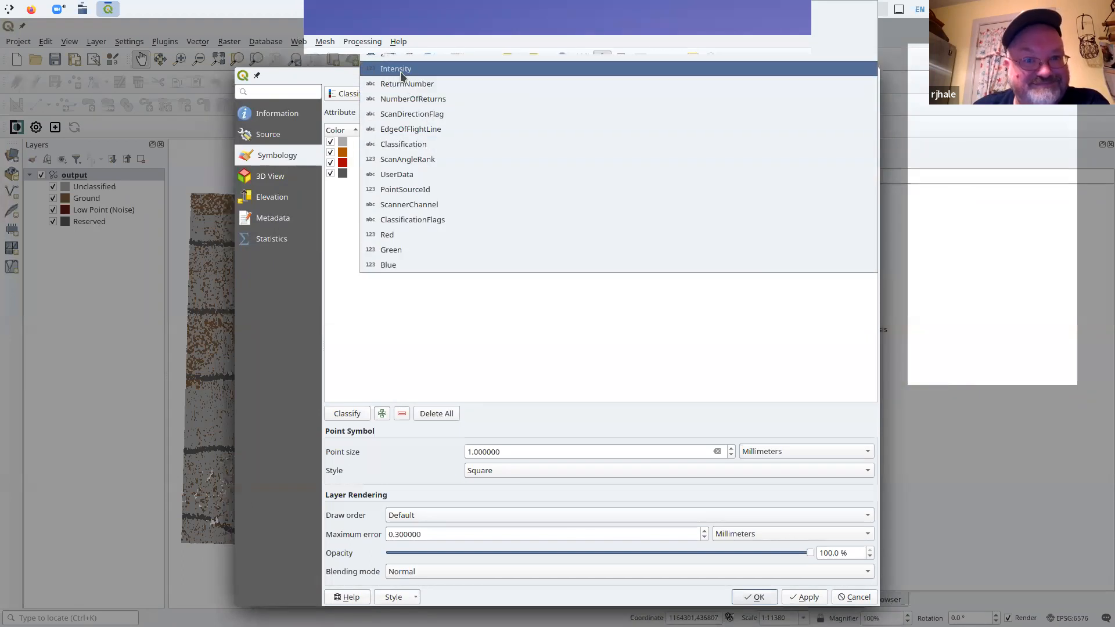
key("Escape")
left_click(360, 94)
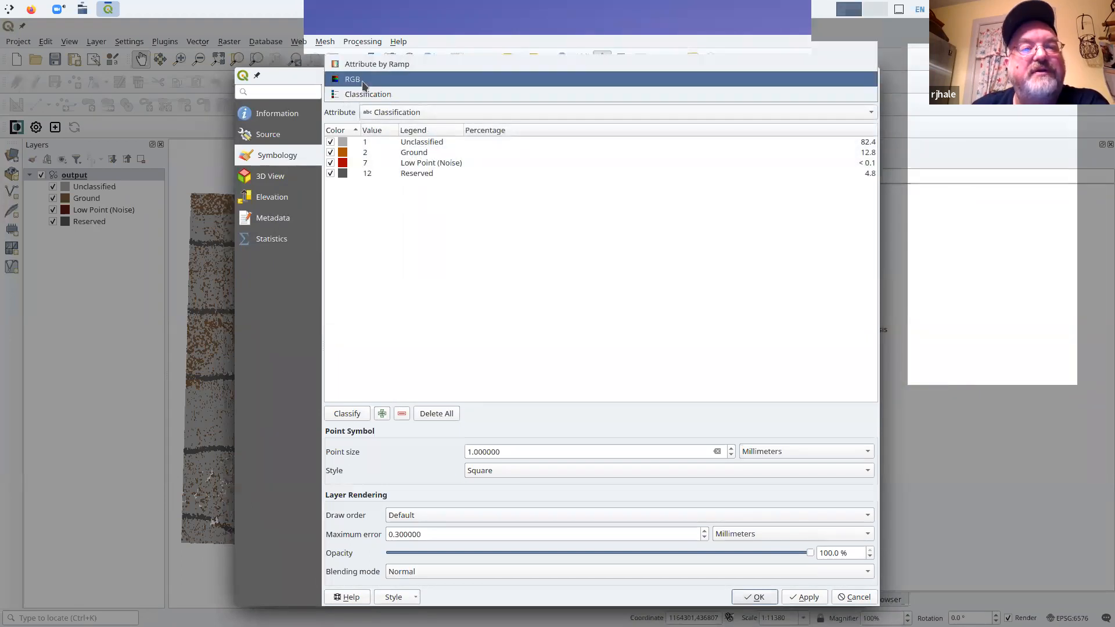
left_click(374, 64)
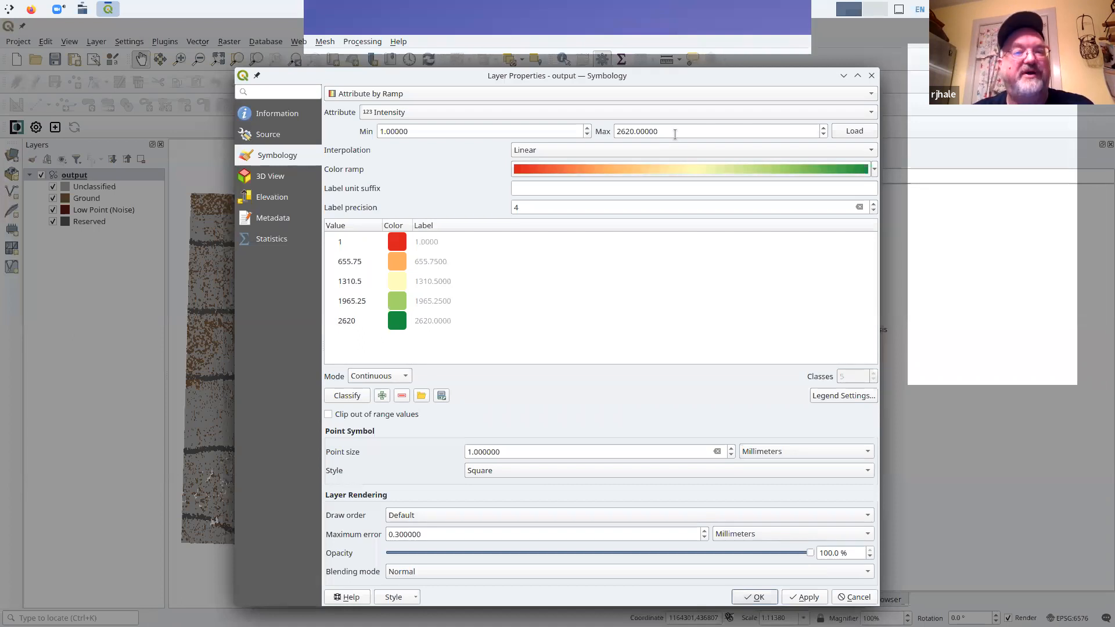
Set the intensity ramp's maximum to 255 and apply the symbology to the output layer
double_click(667, 131)
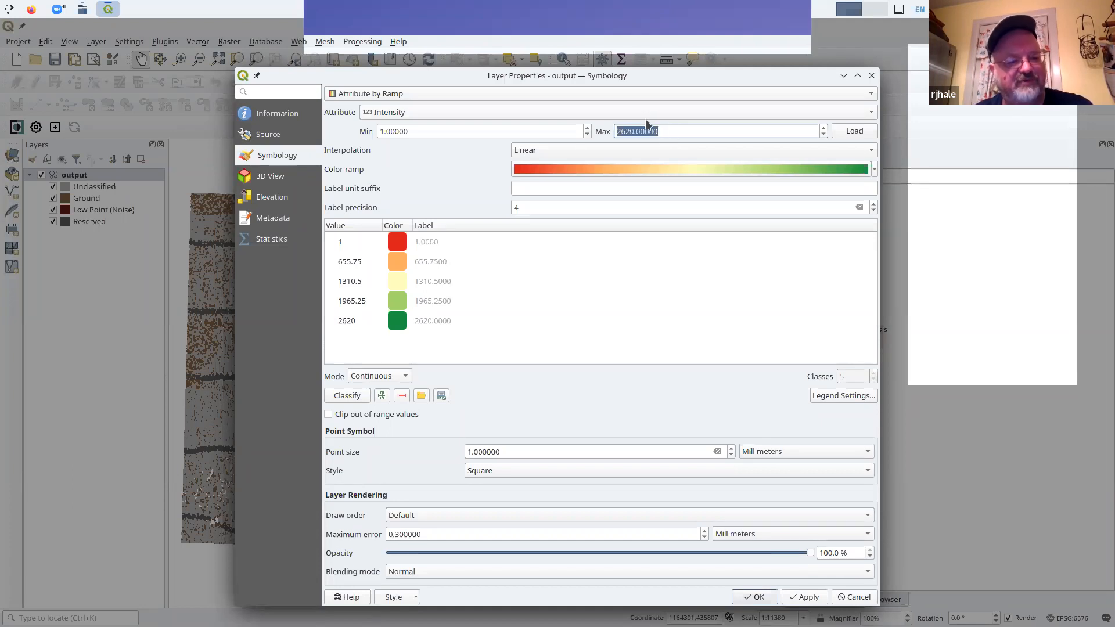
type("255")
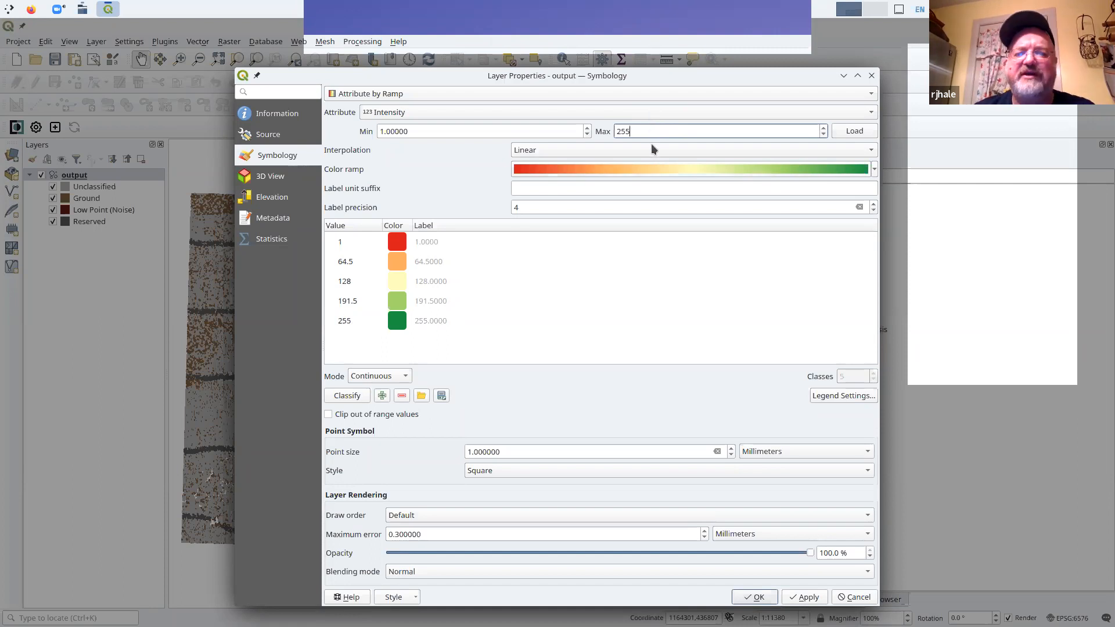
left_click(757, 597)
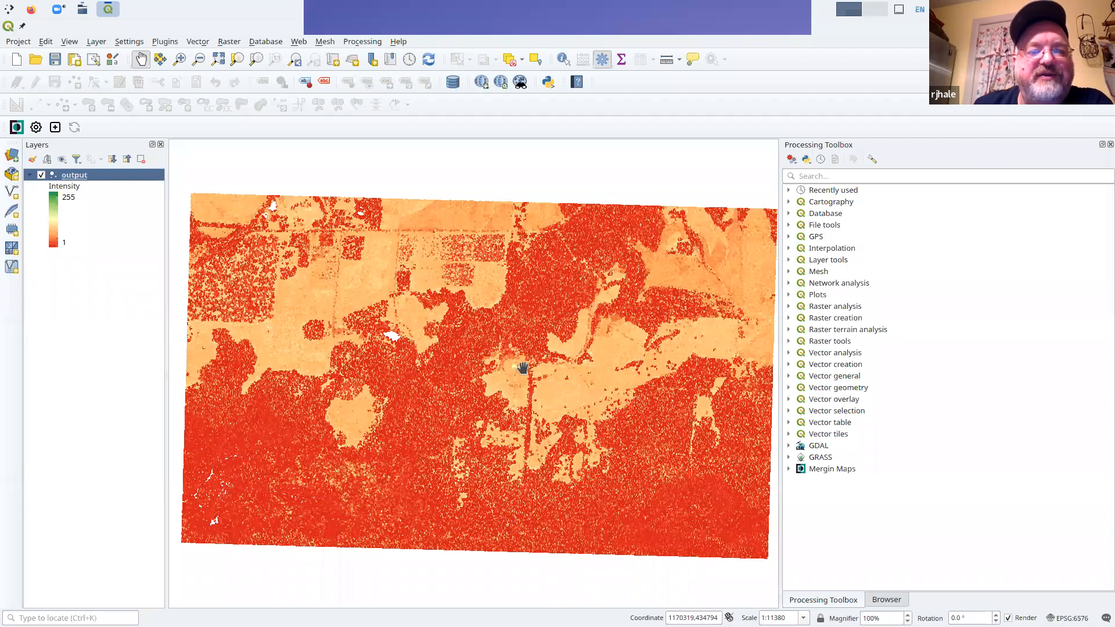
Inspect the individual intensity-coloured points on the pale rectangular patch near the centre of the point cloud
scroll(498, 375, "up", 4)
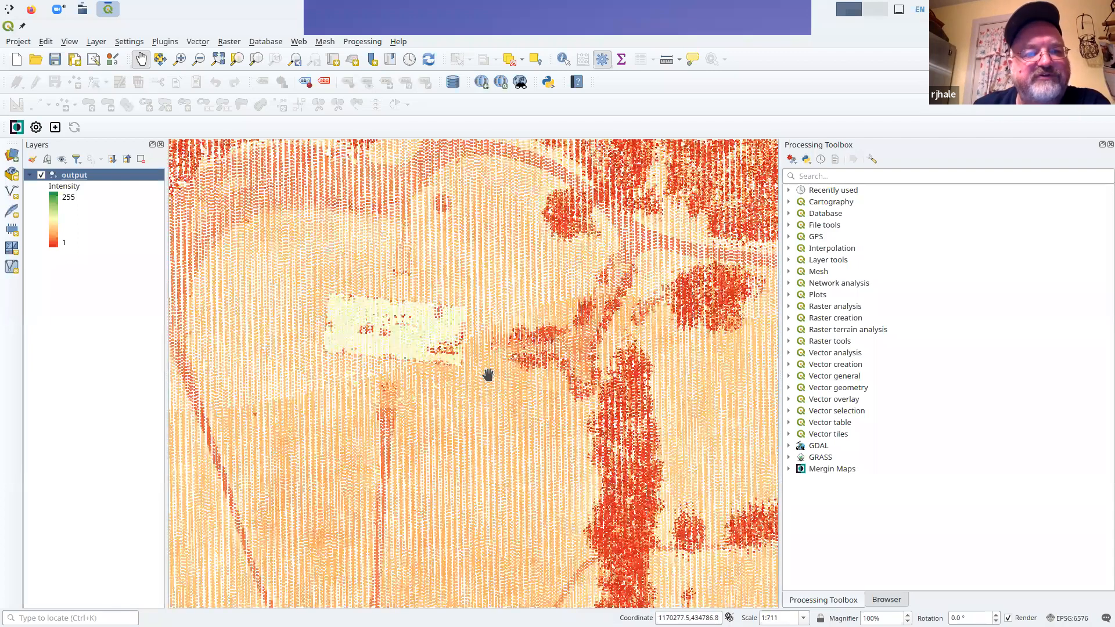
left_click_drag(465, 370, 438, 343)
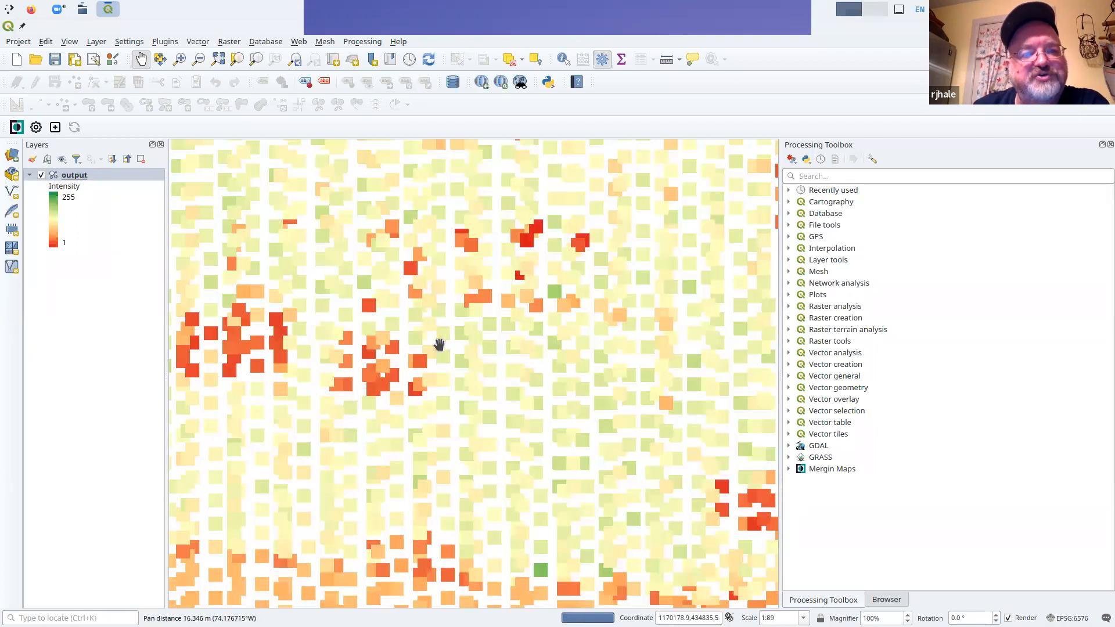
scroll(445, 343, "down", 2)
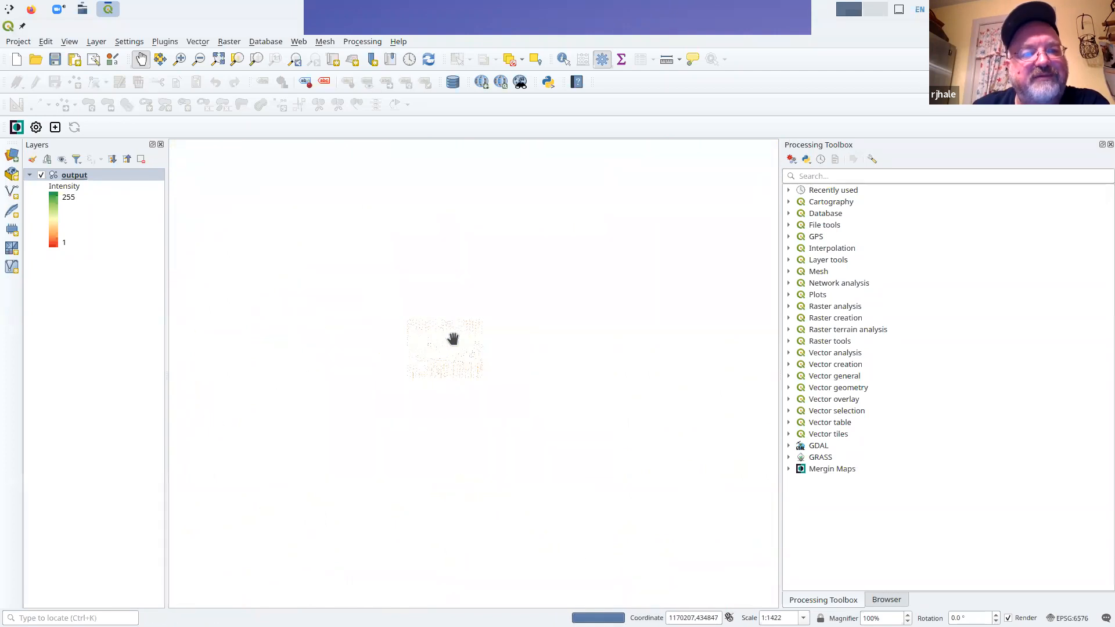
Add the Tennessee Ortho Index raster from the IMAGERY folder under BASEMAPS on the TN Imagery ArcGIS REST server connection
scroll(453, 338, "down", 1)
left_click(12, 155)
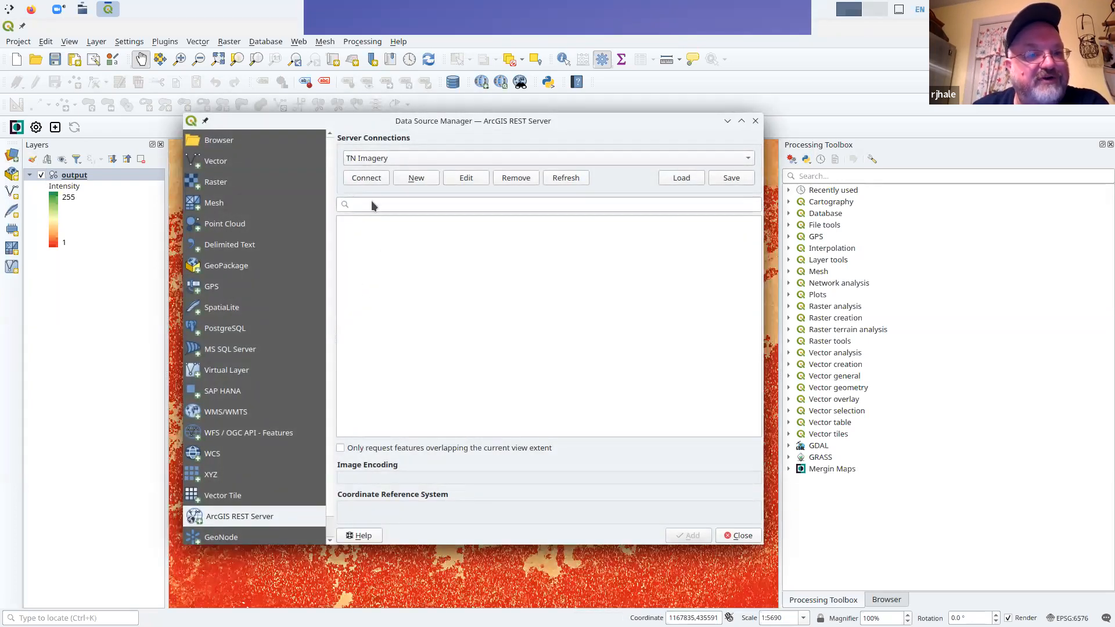
left_click(377, 180)
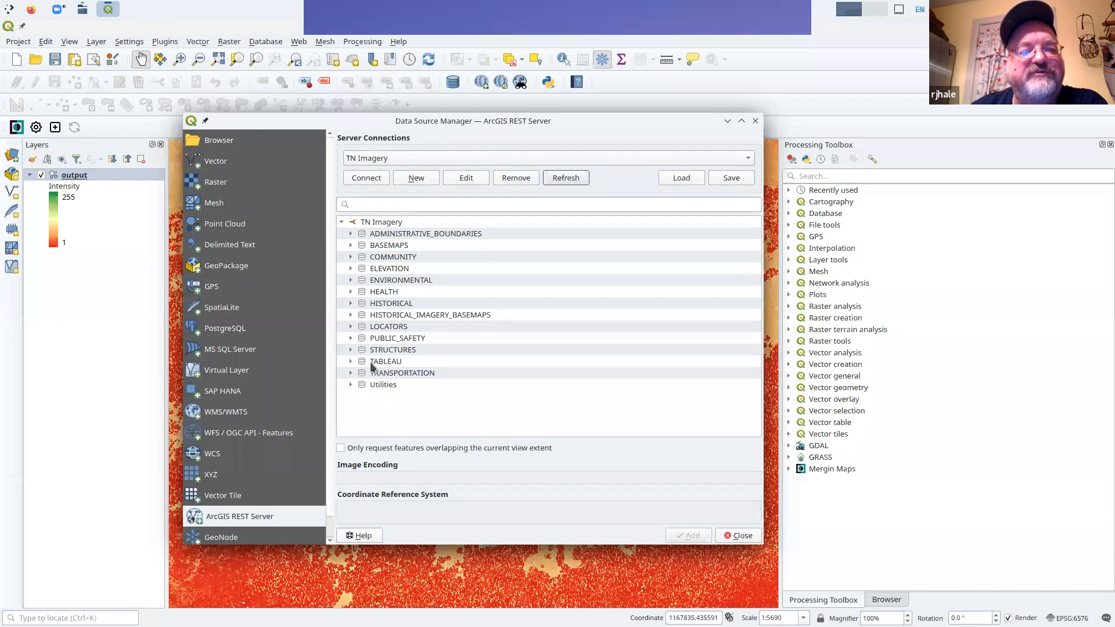
left_click(350, 246)
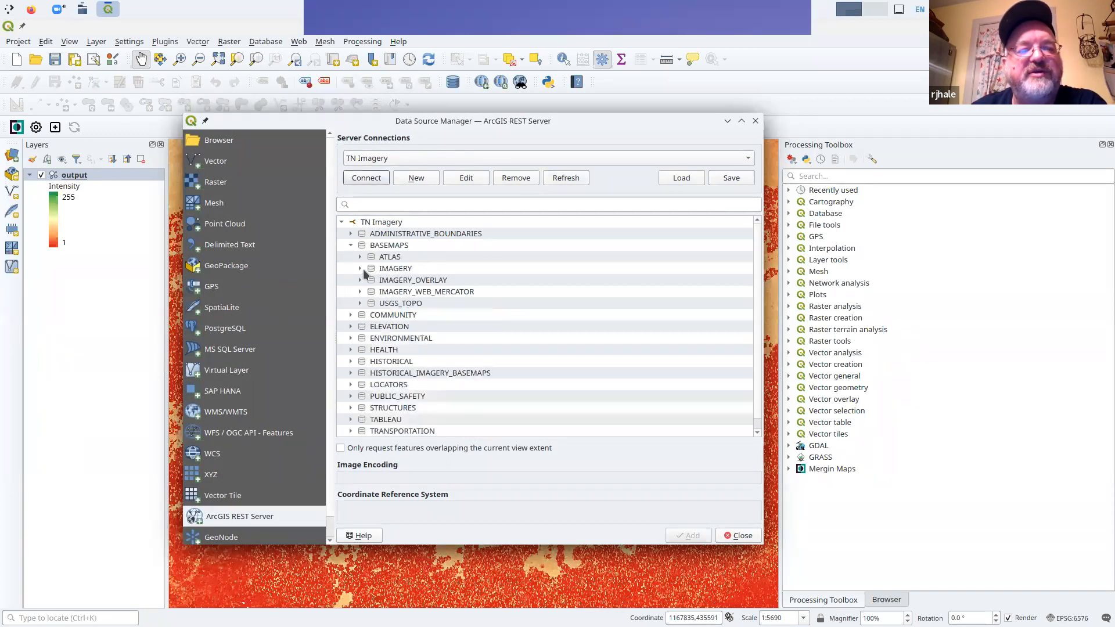
left_click(360, 268)
left_click(430, 291)
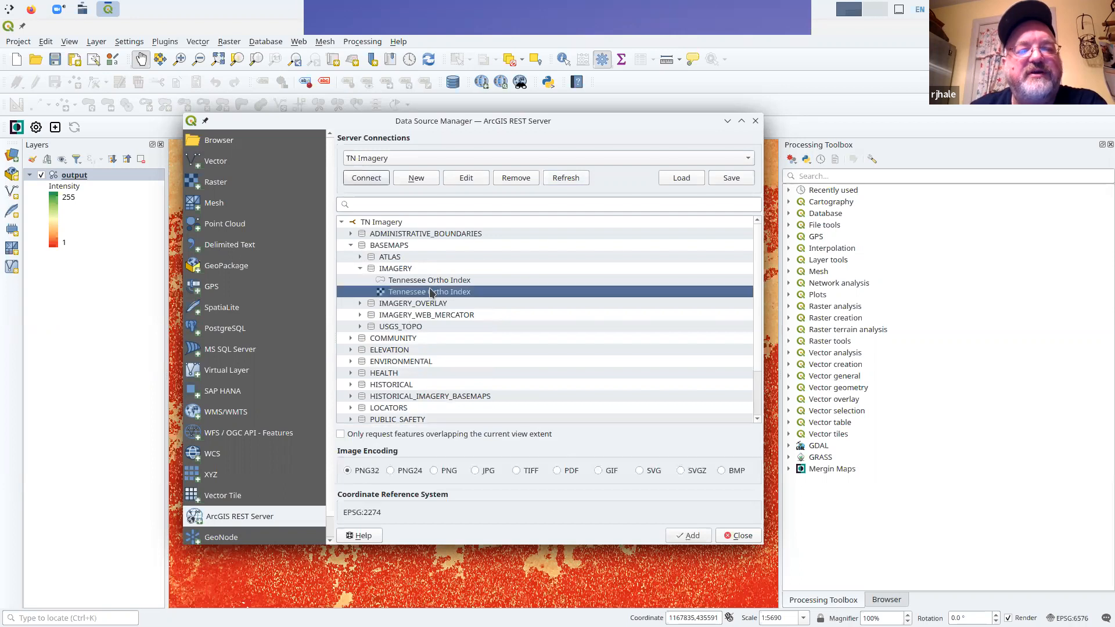
left_click(690, 536)
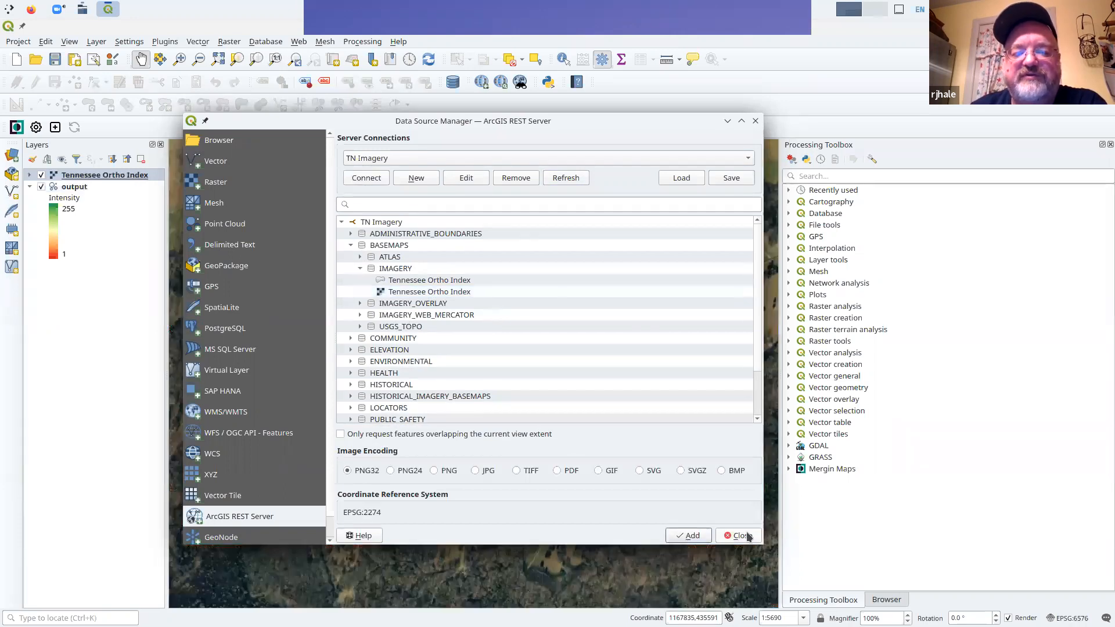
left_click(739, 536)
Examine the white-roofed building on the aerial imagery, and hide the Tennessee Ortho Index layer to compare the intensity points
scroll(456, 336, "up", 2)
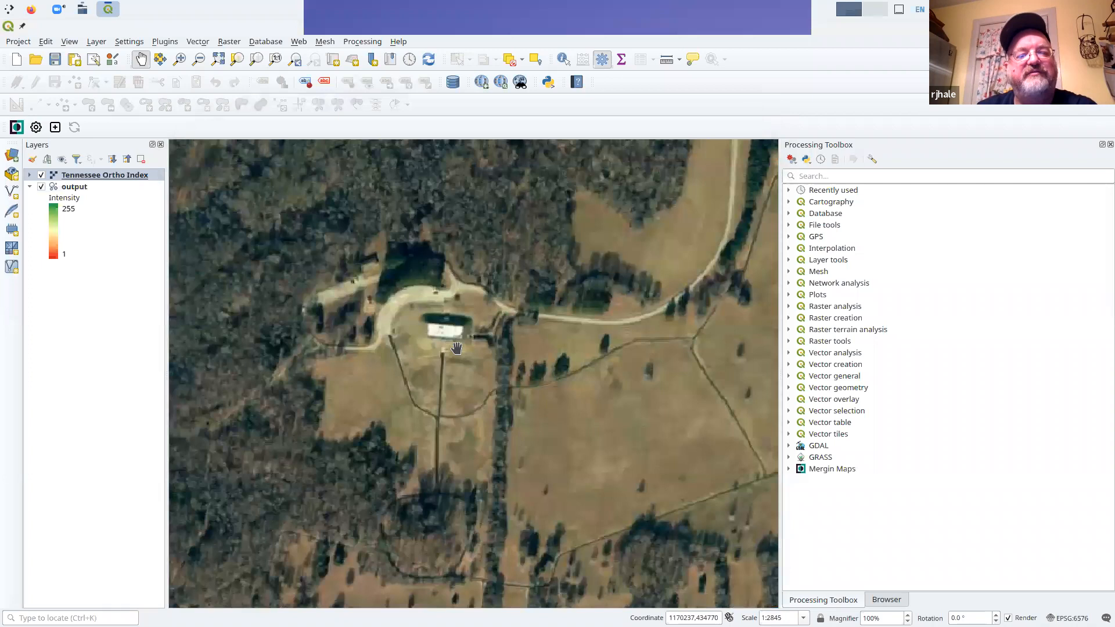
left_click_drag(462, 329, 483, 366)
scroll(466, 348, "up", 1)
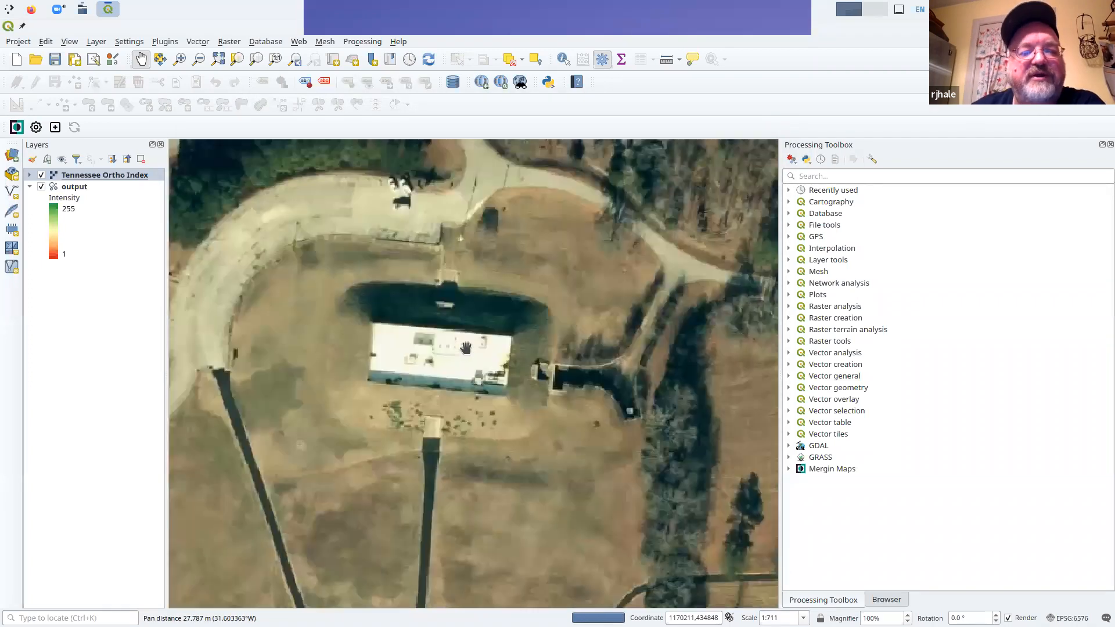
scroll(466, 349, "down", 1)
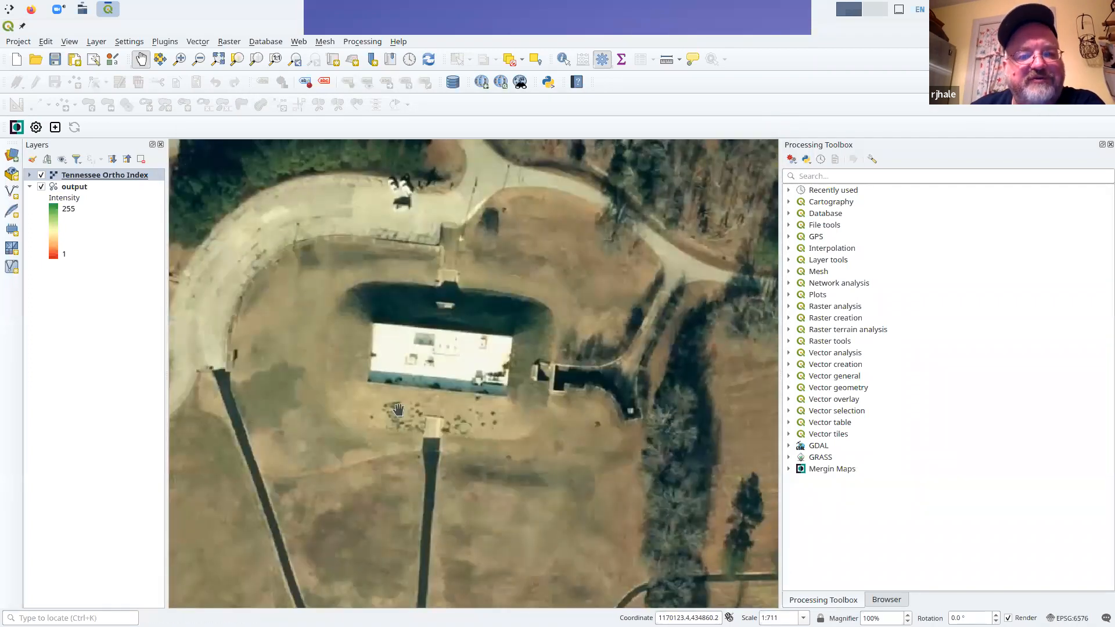
scroll(452, 384, "down", 1)
scroll(475, 365, "up", 1)
left_click_drag(475, 364, 463, 343)
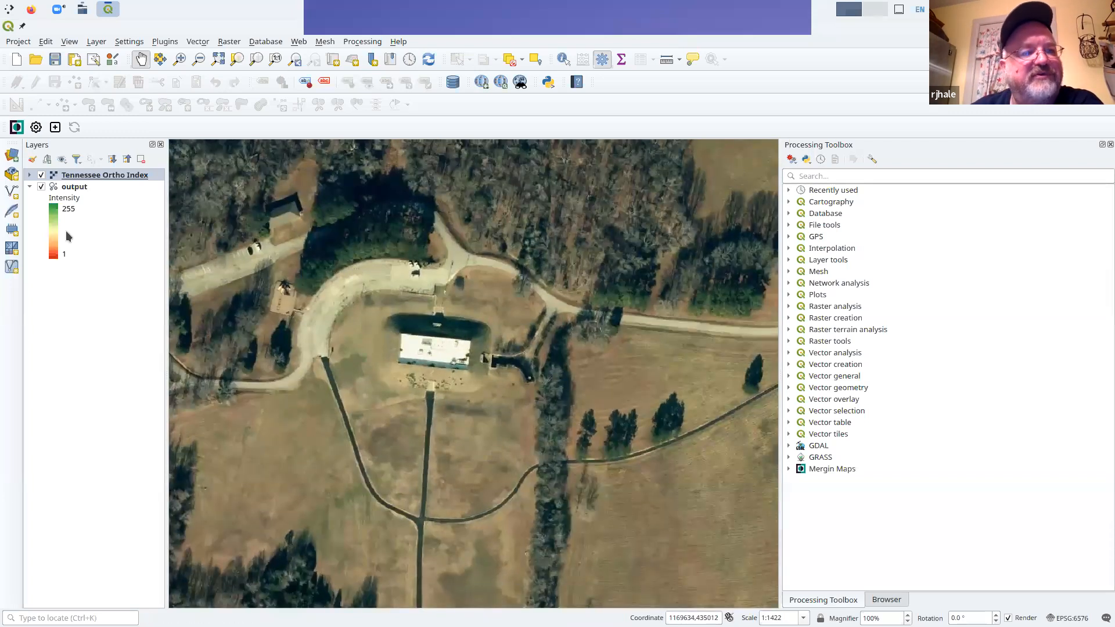
left_click(41, 175)
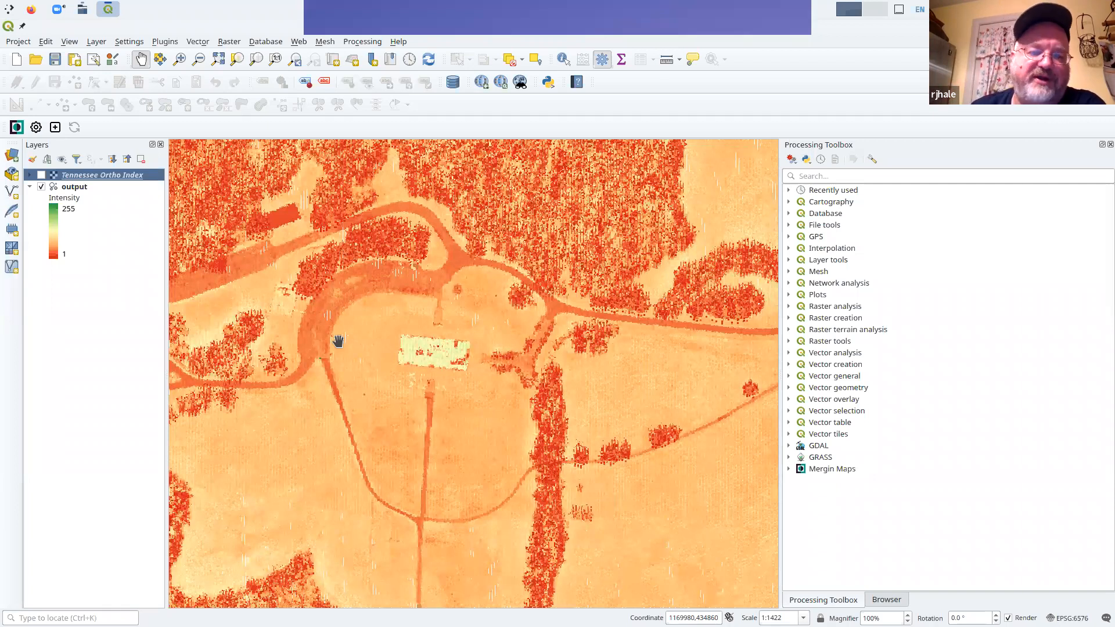
Create a new 3D map view and dock it above the main map
left_click(69, 42)
mouse_move(125, 73)
left_click(341, 72)
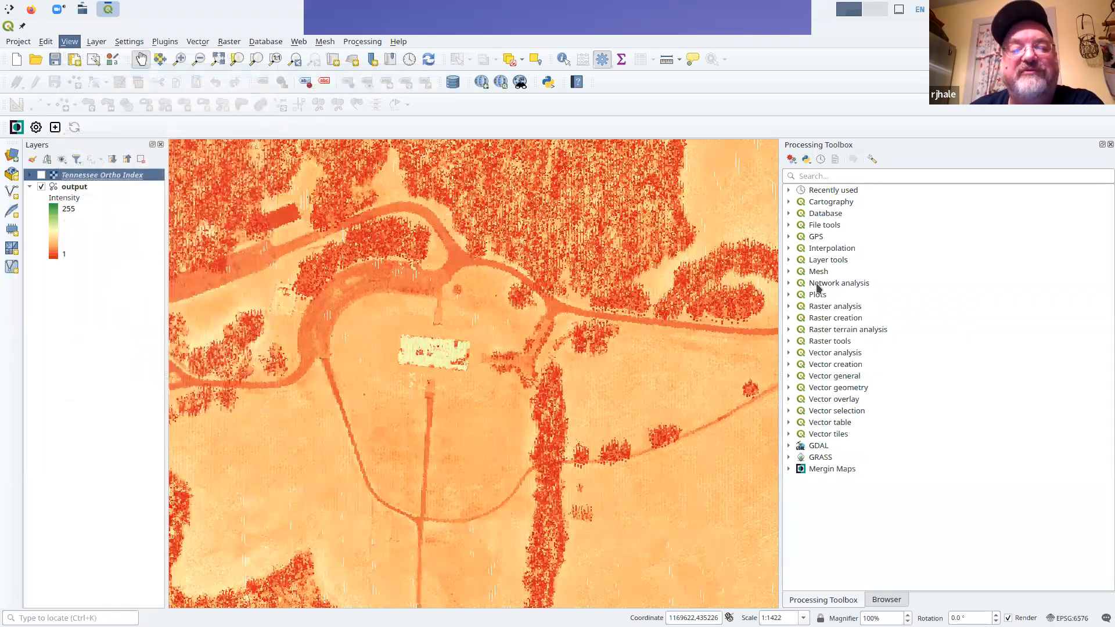
left_click_drag(820, 308, 398, 169)
Remove the Tennessee Ortho Index layer from the project
left_click(75, 186)
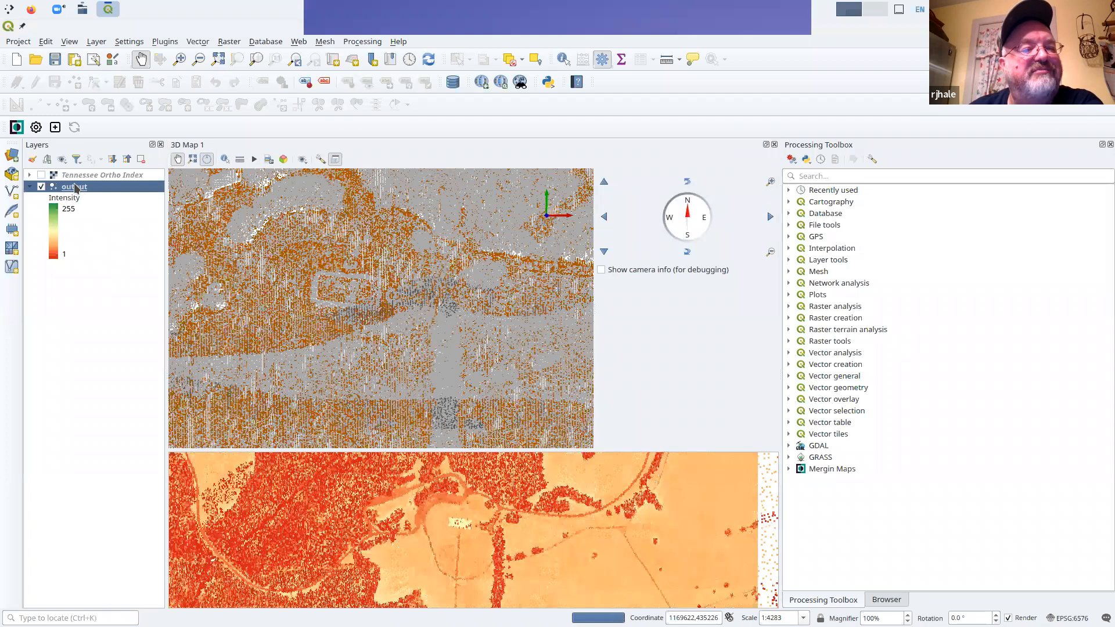
right_click(74, 186)
key("Escape")
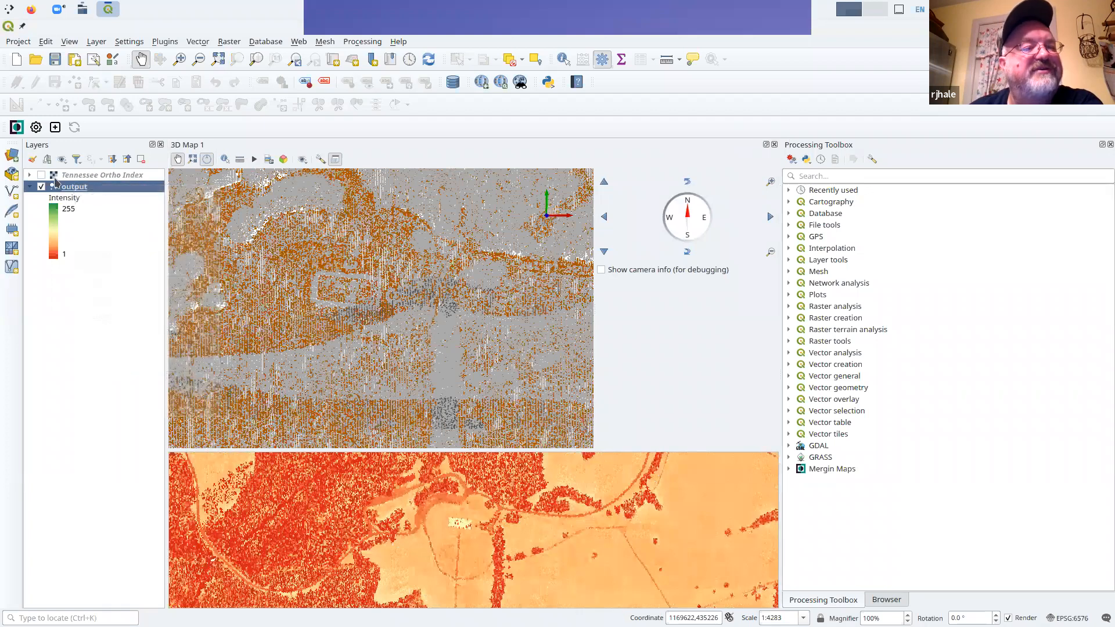
left_click(86, 174)
right_click(86, 175)
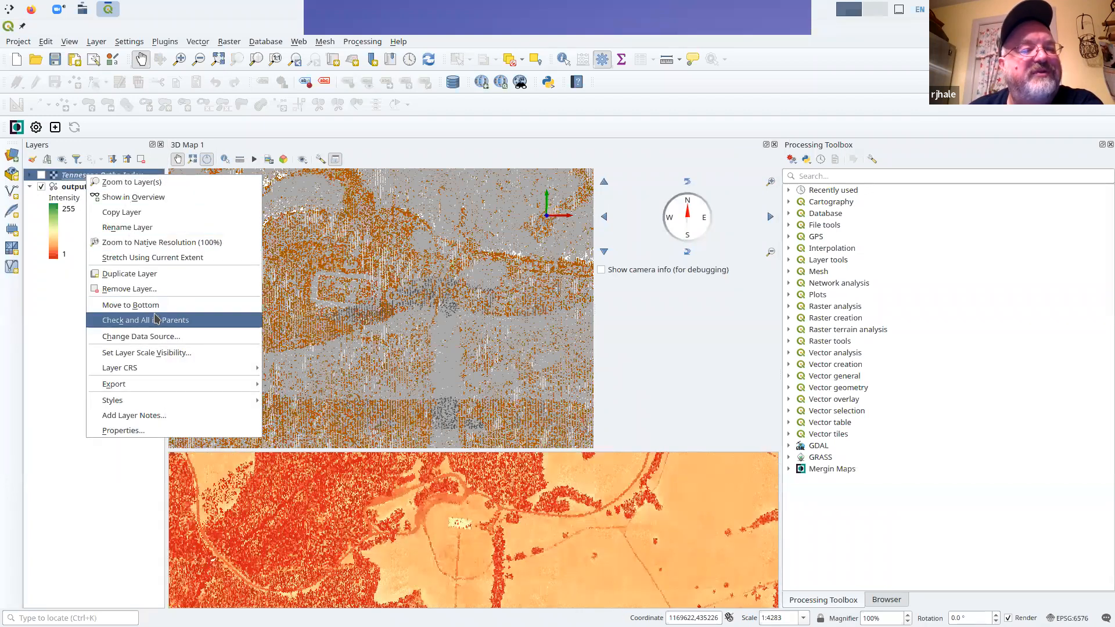
left_click(147, 289)
left_click(540, 323)
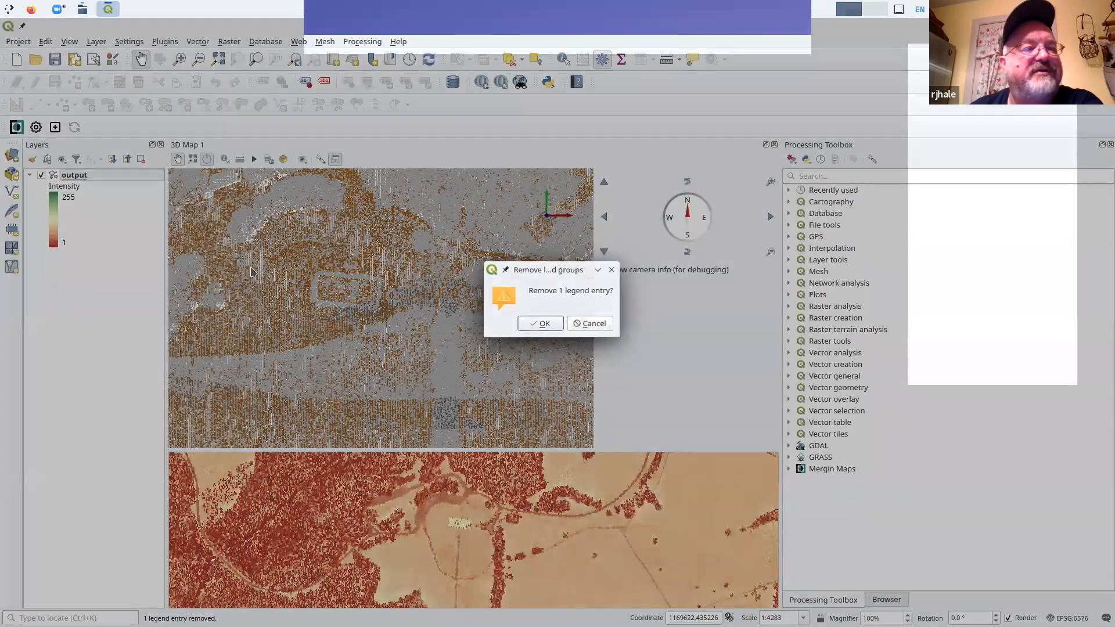
Set the output layer's 3D View rendering to Attribute by Ramp using the Z attribute
left_click(80, 178)
right_click(80, 177)
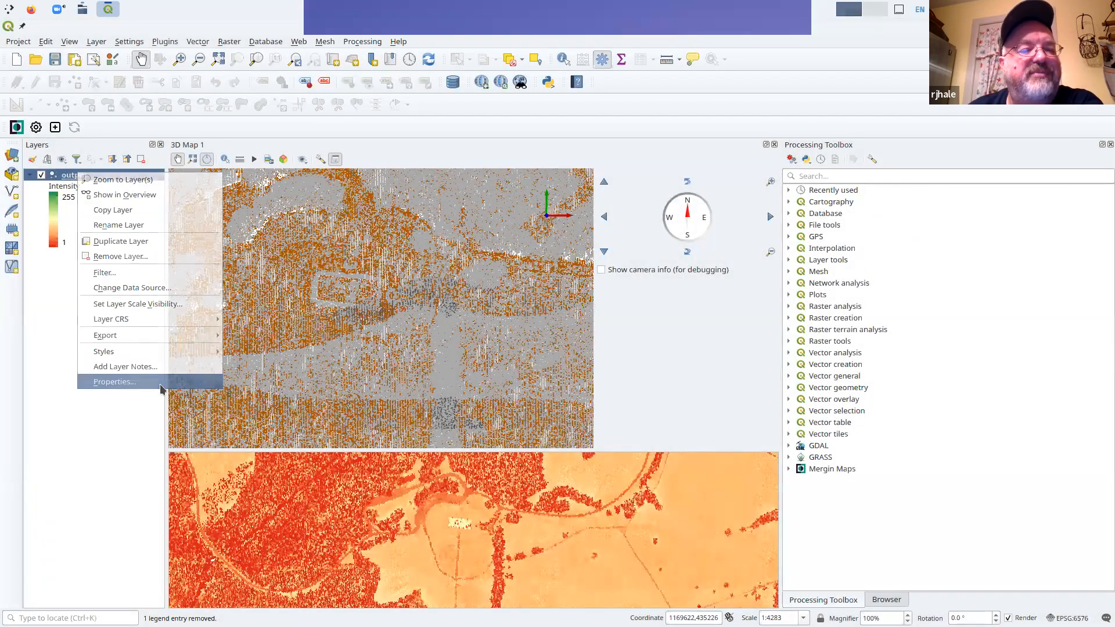
left_click(111, 382)
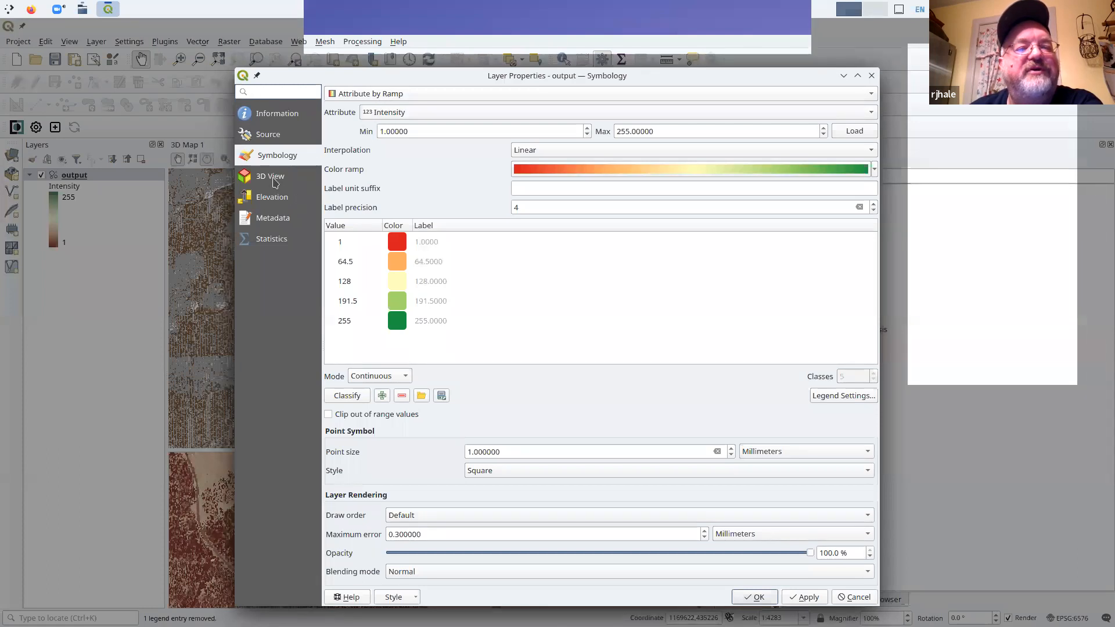
left_click(275, 181)
left_click(411, 93)
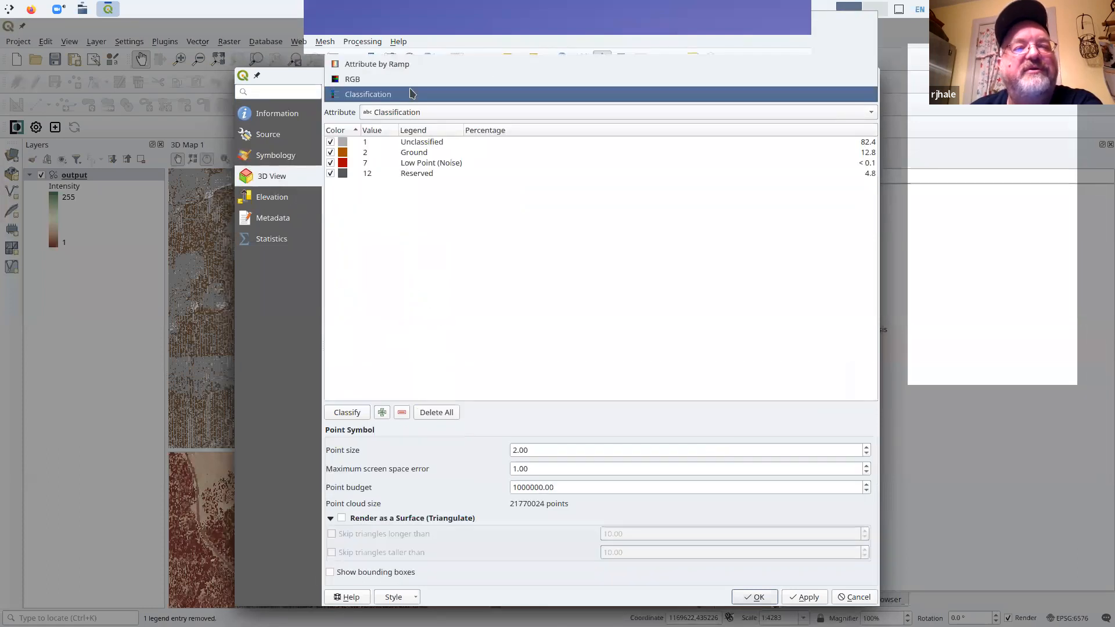
left_click(393, 64)
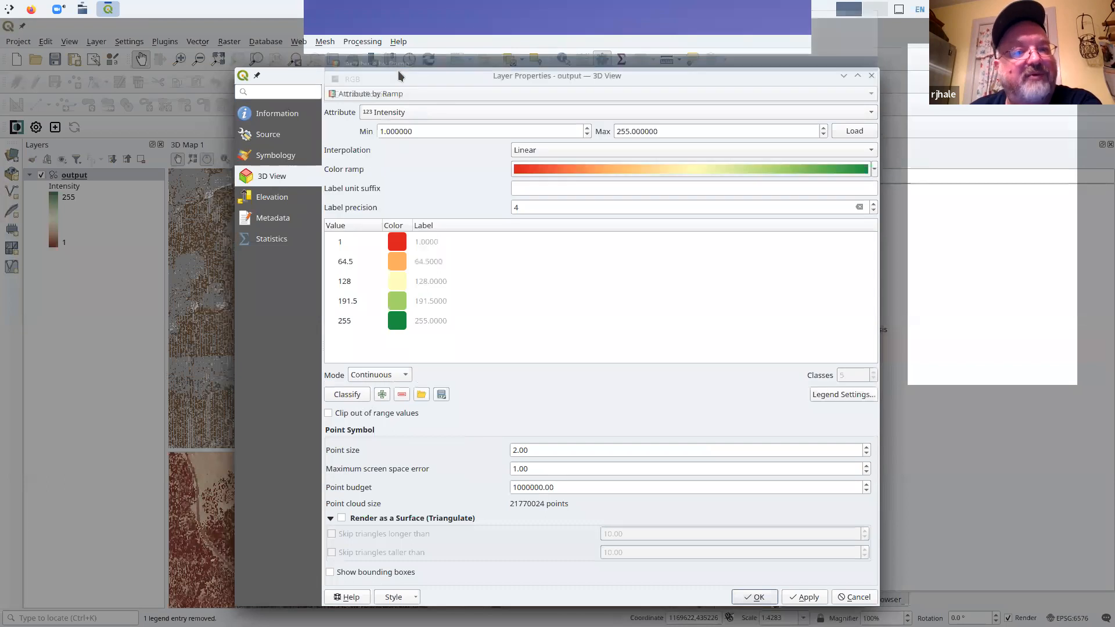
left_click(428, 116)
left_click(440, 99)
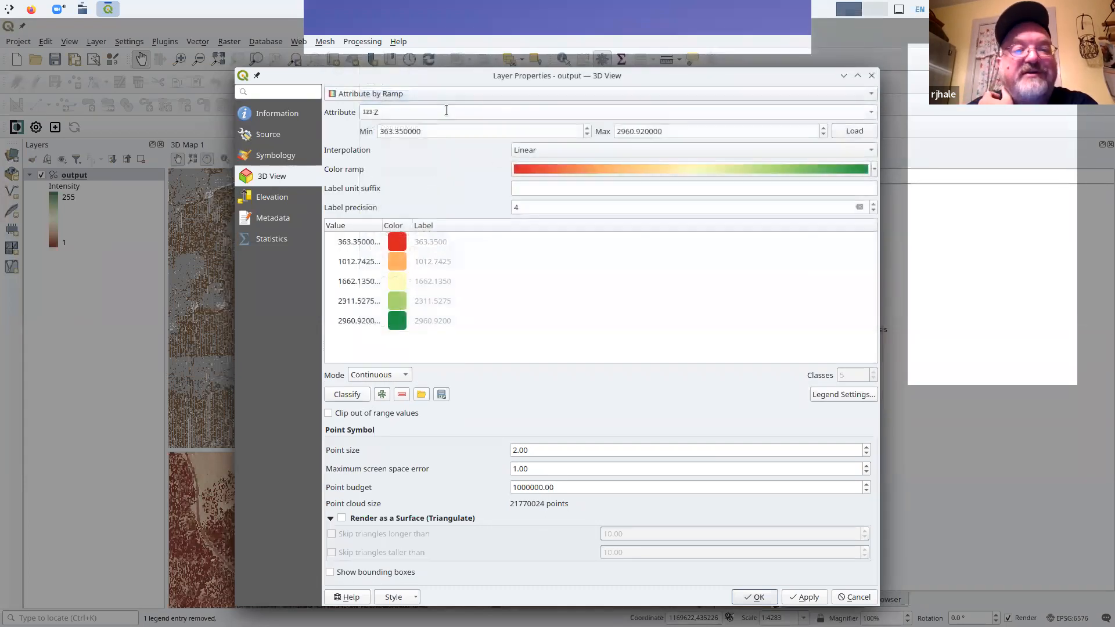
Invert the 3D color ramp, set its maximum Z value to 700, and apply the settings to the output layer
left_click(875, 170)
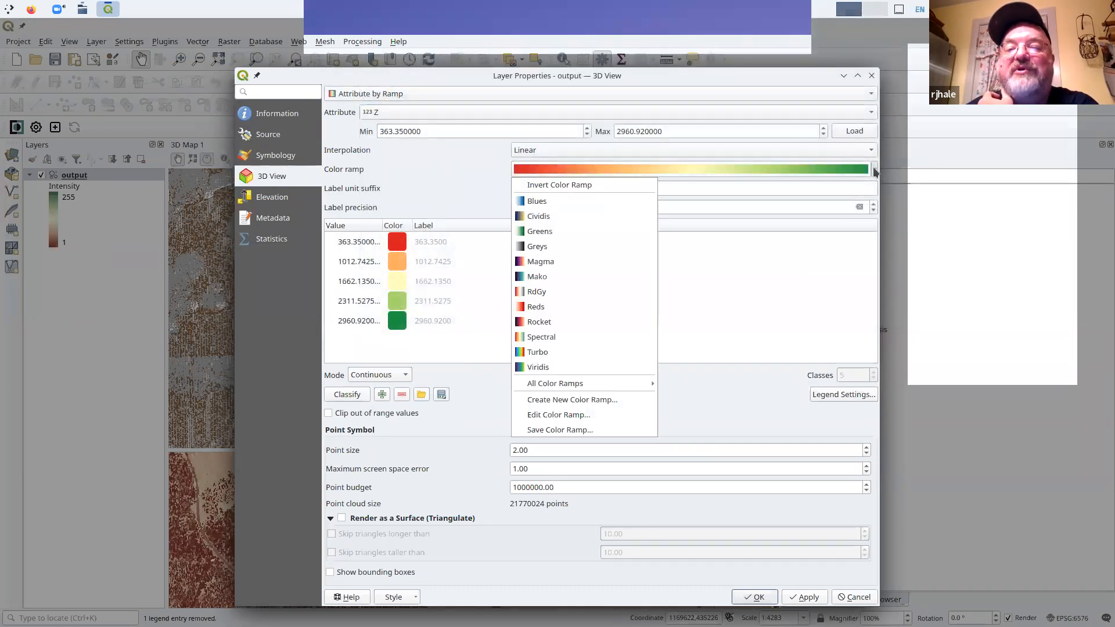
left_click(573, 184)
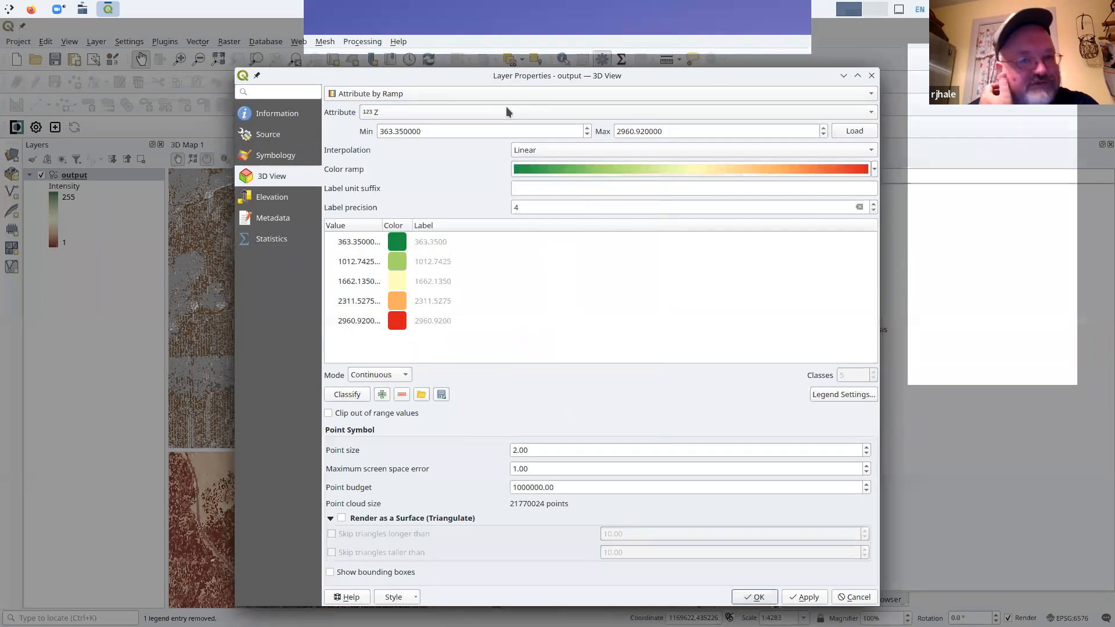
left_click_drag(500, 75, 436, 74)
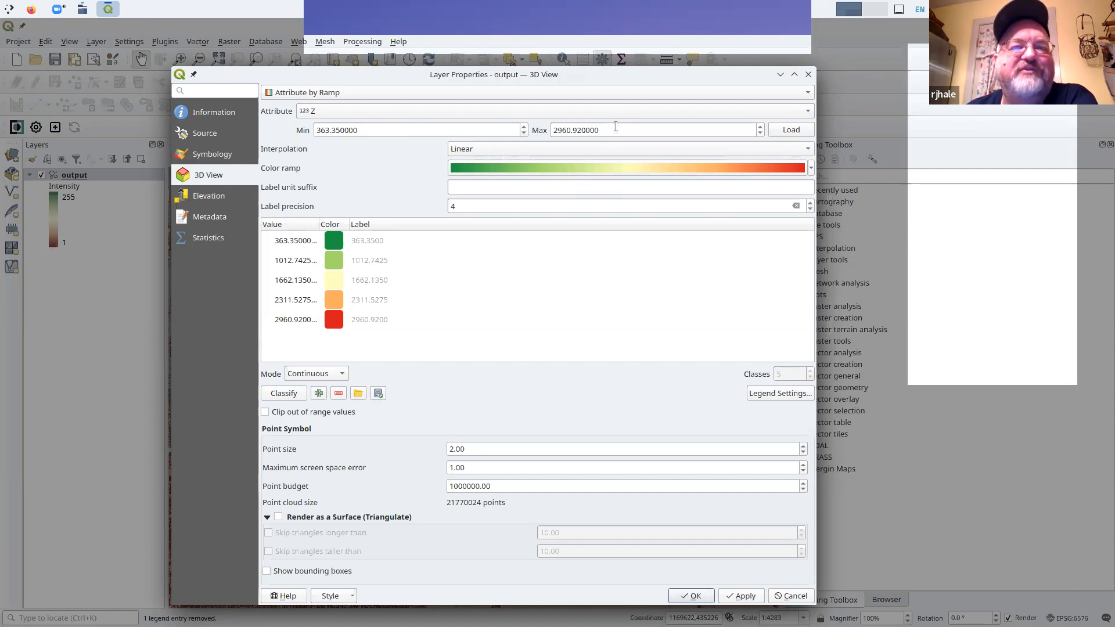
left_click_drag(616, 127, 561, 123)
type("700")
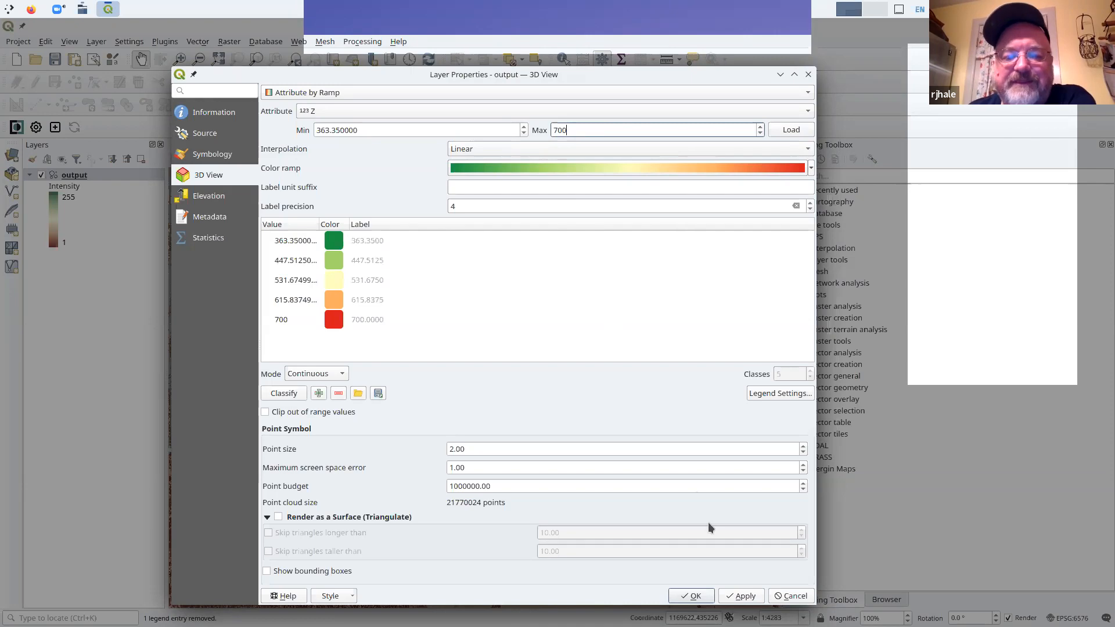
left_click(711, 591)
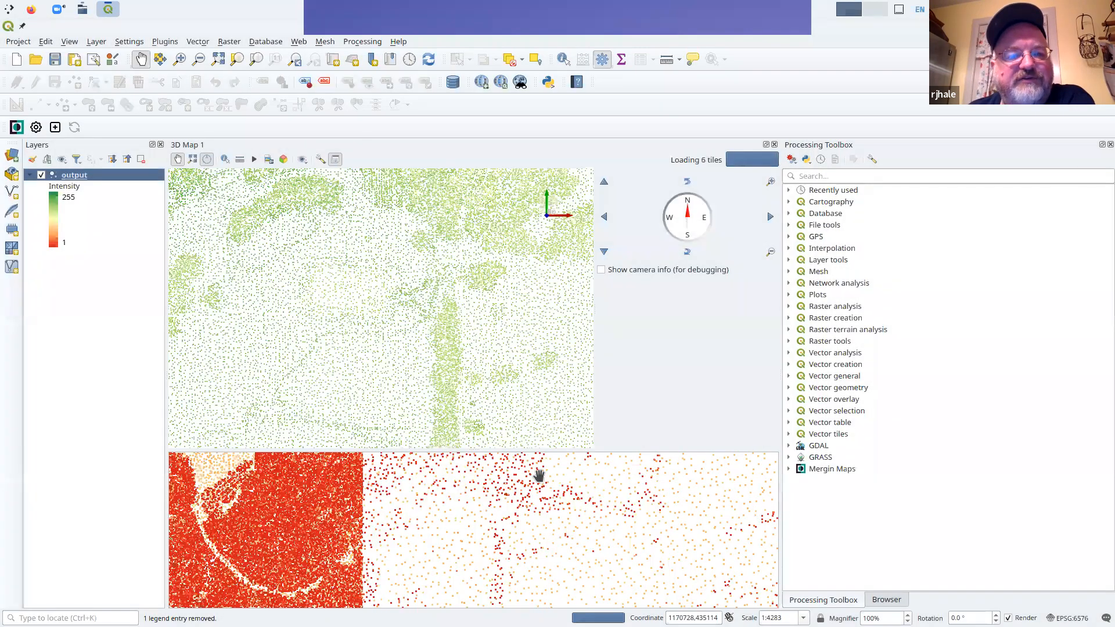
Tilt the 3D view over the field and trees, and enable shadows and eye dome lighting
left_click_drag(380, 287, 388, 413)
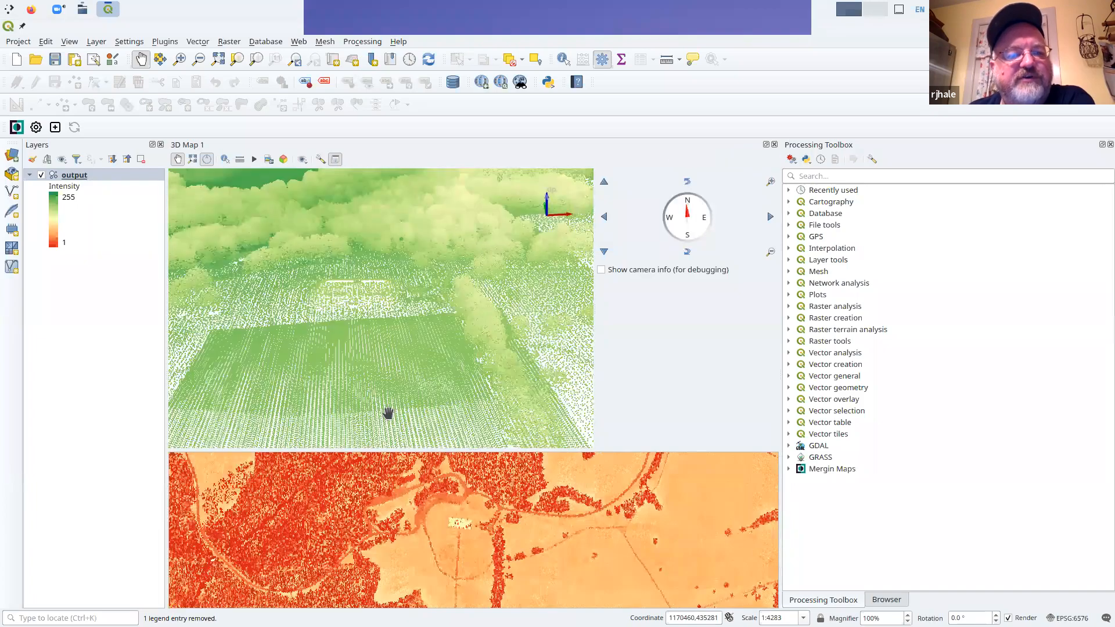
left_click_drag(425, 360, 407, 310)
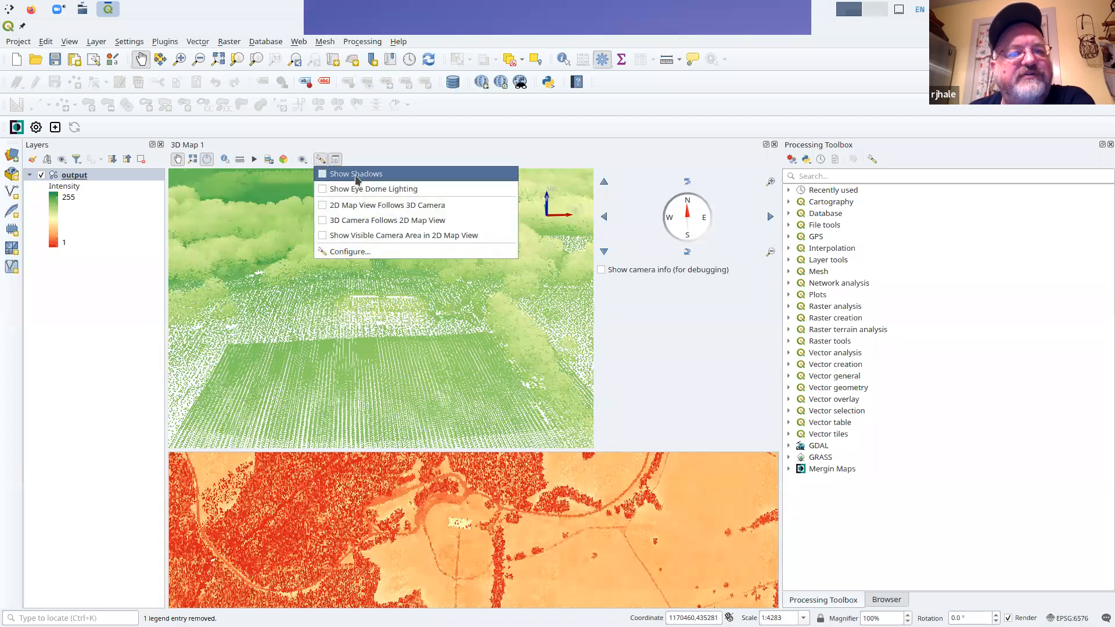
left_click(356, 177)
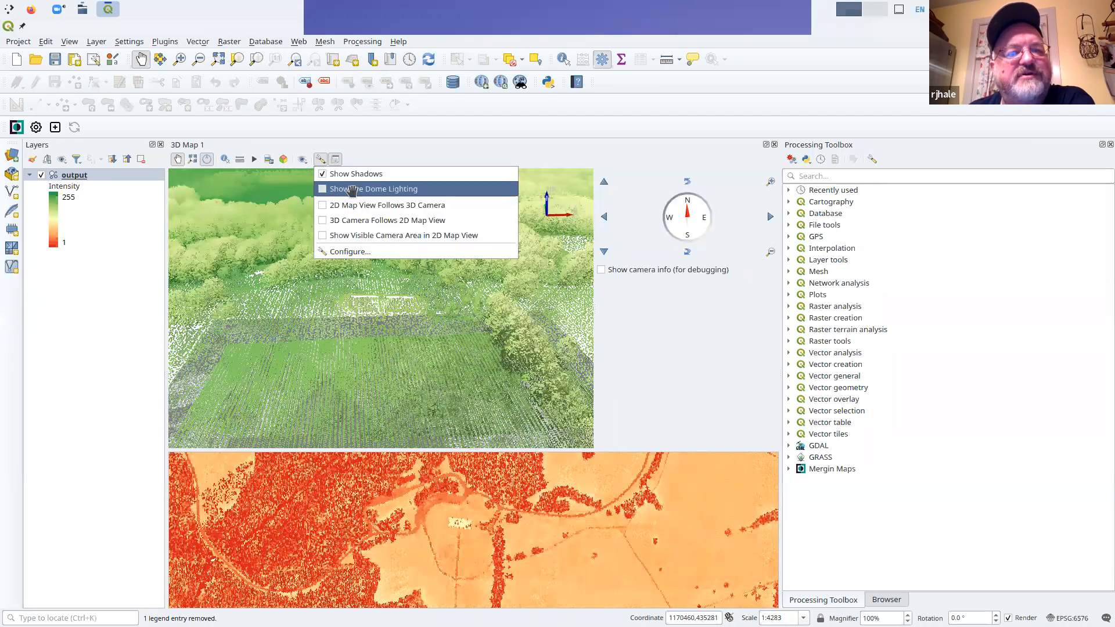
left_click(353, 189)
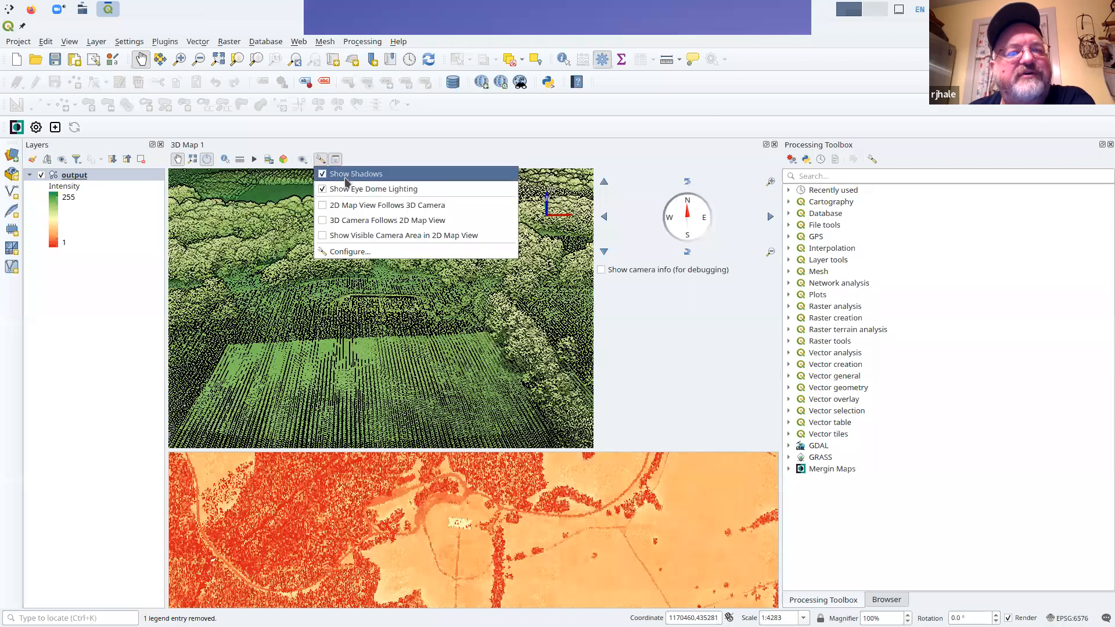
Turn off shadows and eye dome lighting in the 3D map and view the tree canopy without these effects
left_click_drag(388, 339, 457, 325)
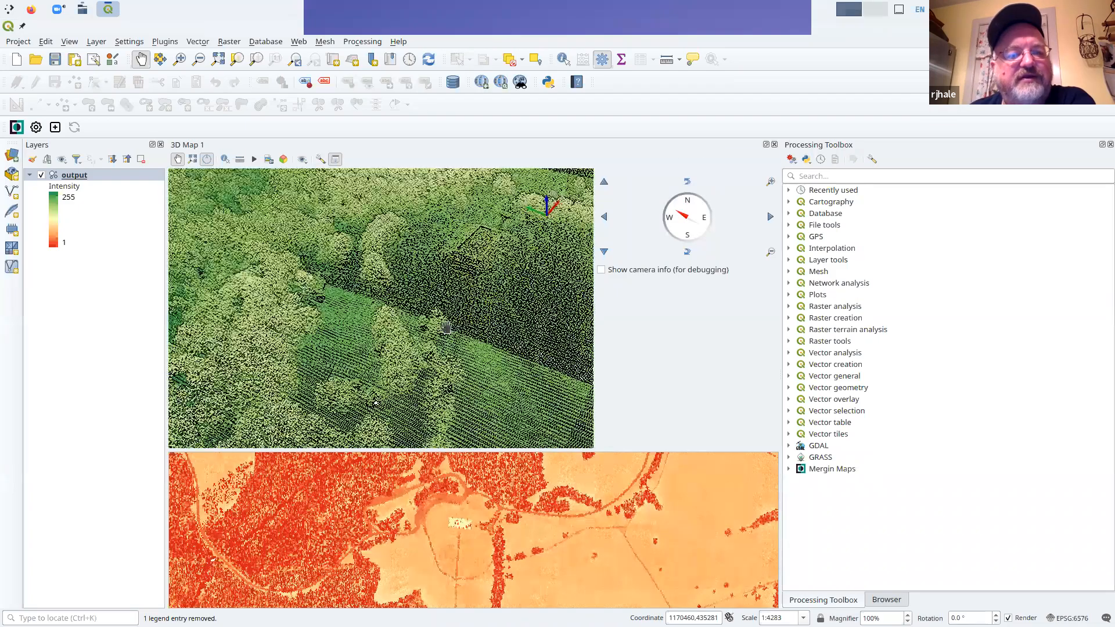
scroll(447, 327, "down", 10)
left_click_drag(459, 305, 377, 234)
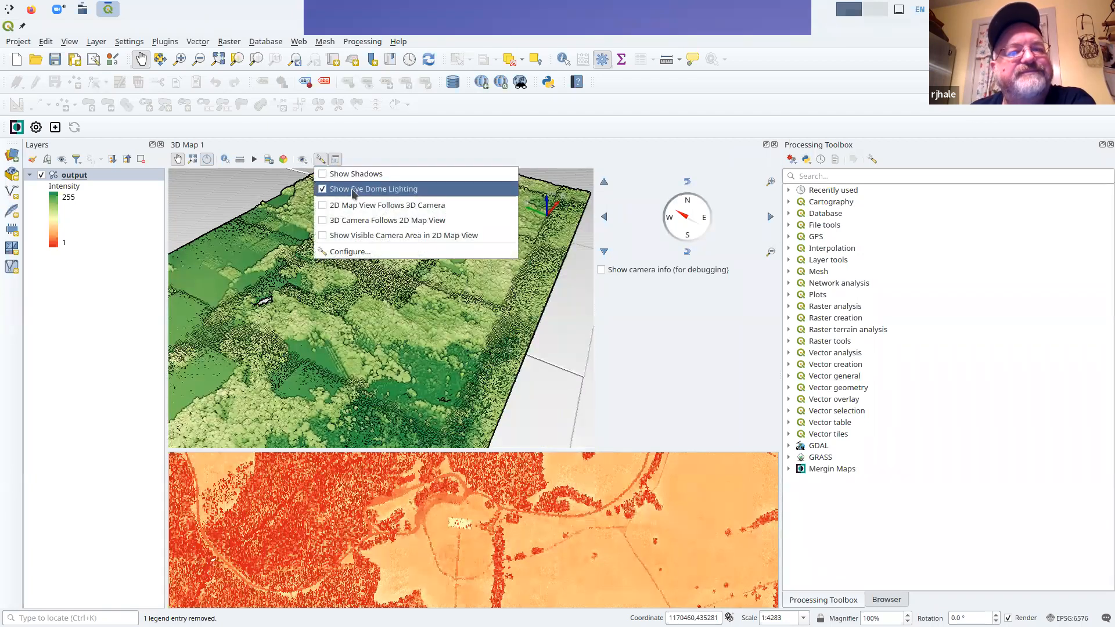
left_click(353, 190)
left_click_drag(418, 302, 493, 287)
scroll(393, 240, "up", 5)
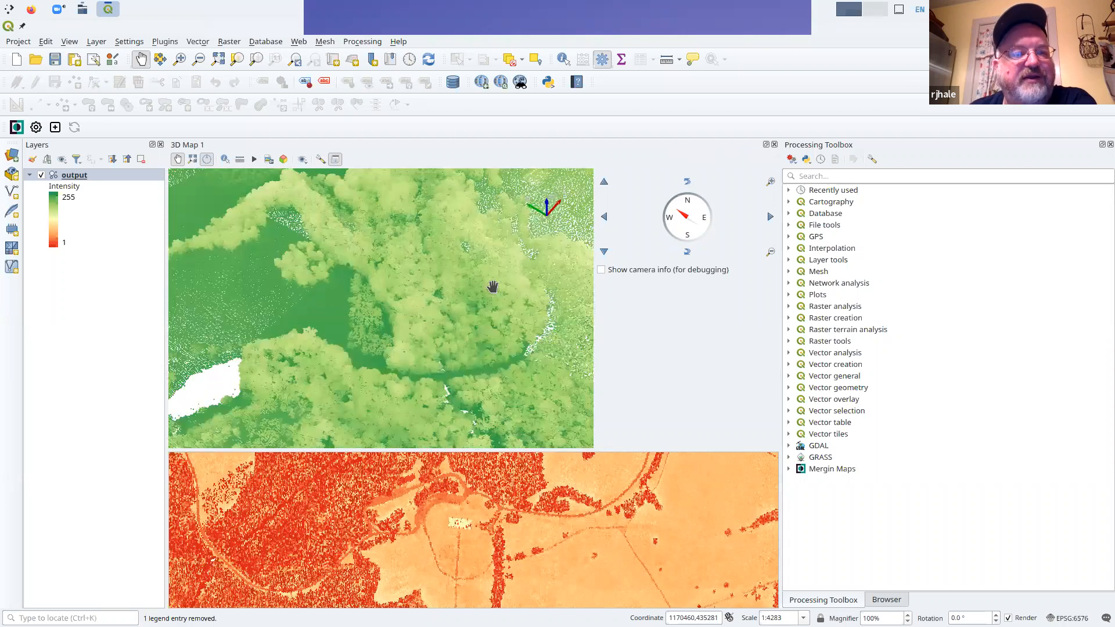
Turn shadows on again in the 3D map and view the wooded area around the gap in the points
left_click(319, 160)
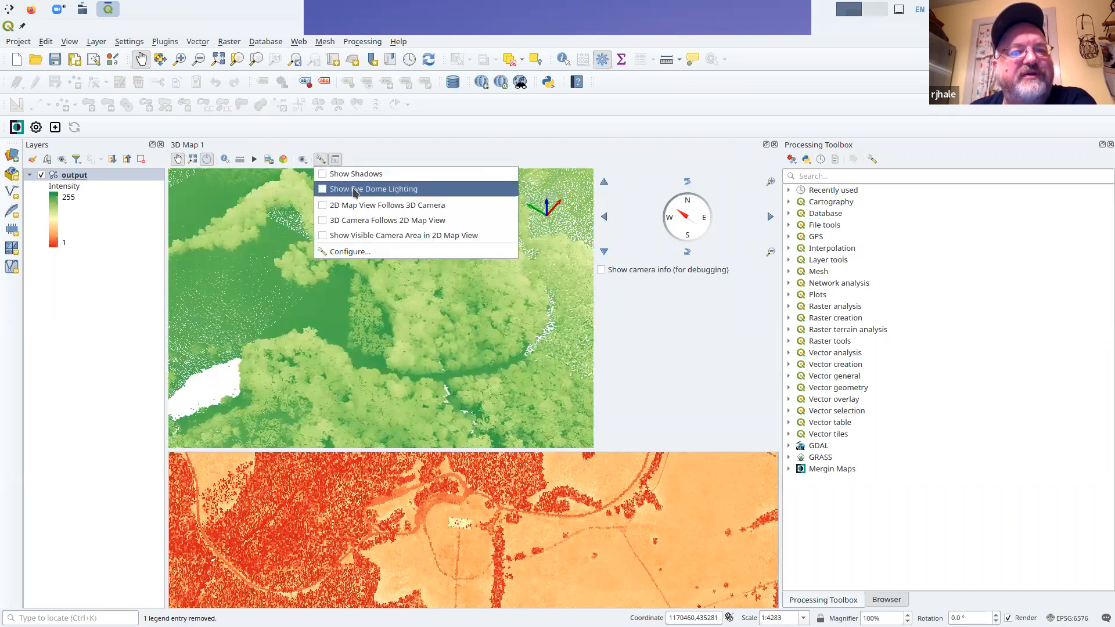
left_click(354, 188)
left_click_drag(397, 312, 487, 244)
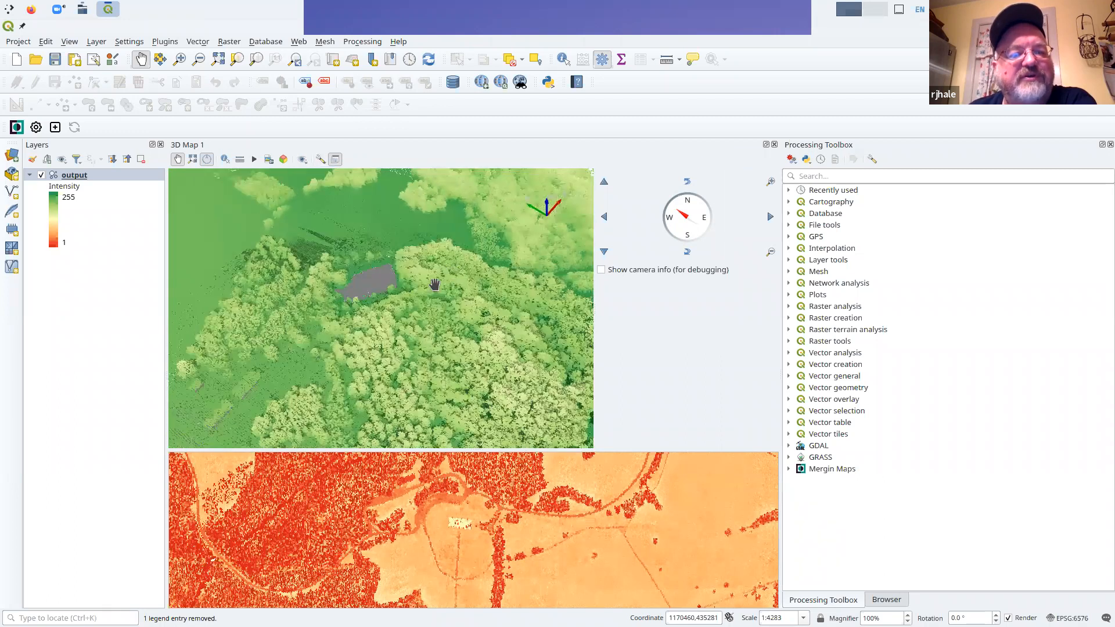
left_click_drag(439, 324, 438, 345)
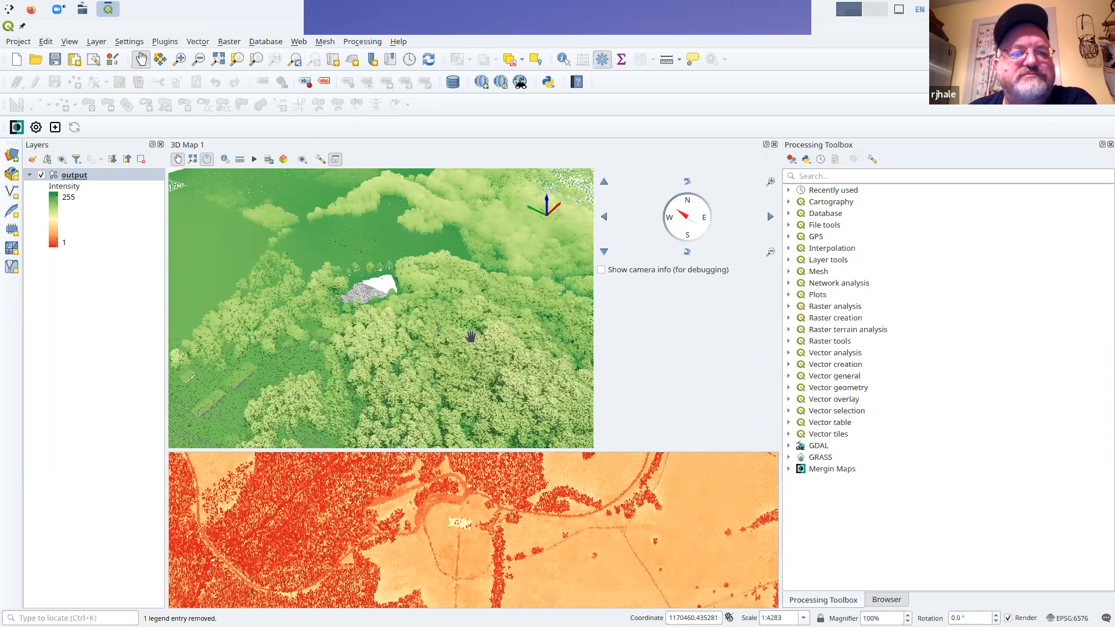
Examine the wooded area, the gaps between the trees and the full extent of the point cloud in the 3D map
left_click_drag(481, 302, 408, 249)
left_click_drag(486, 327, 392, 278)
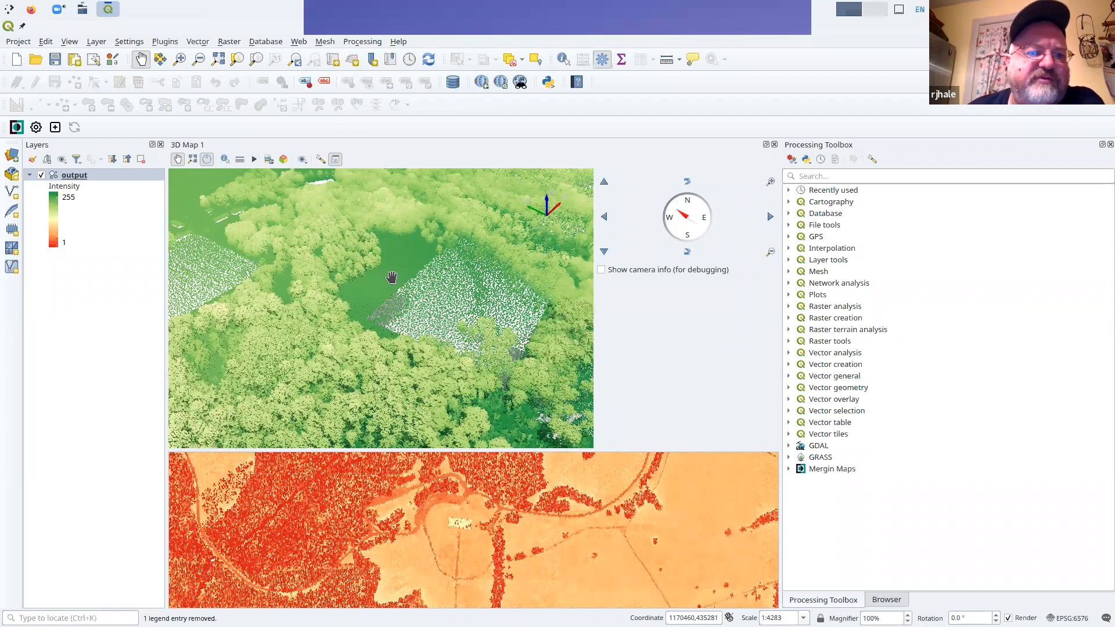
scroll(467, 372, "down", 5)
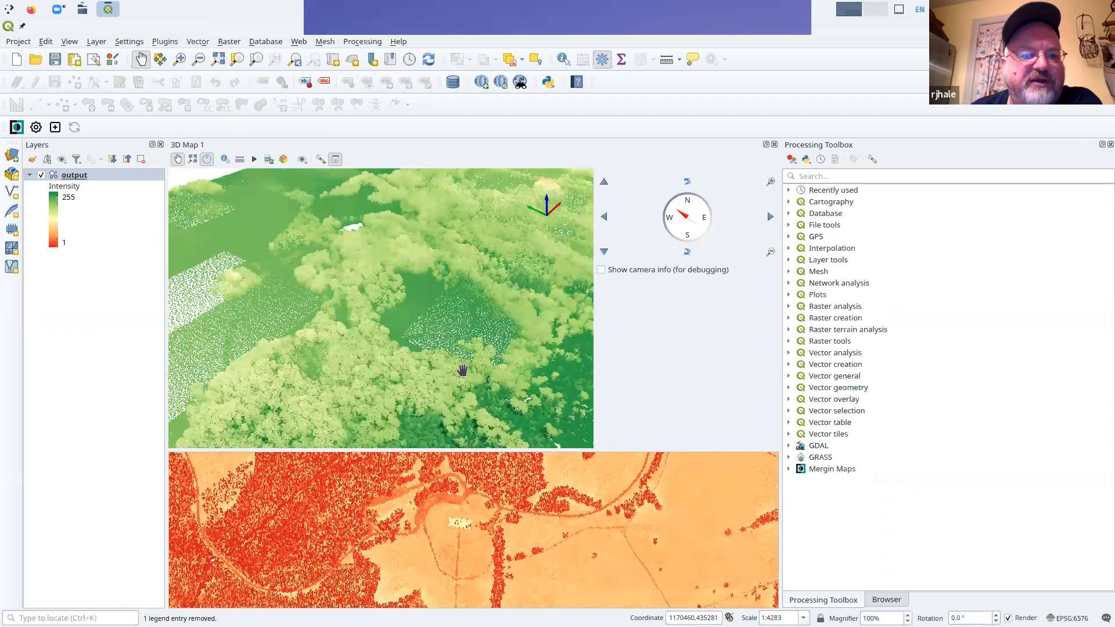
scroll(463, 370, "down", 2)
left_click_drag(442, 323, 411, 302)
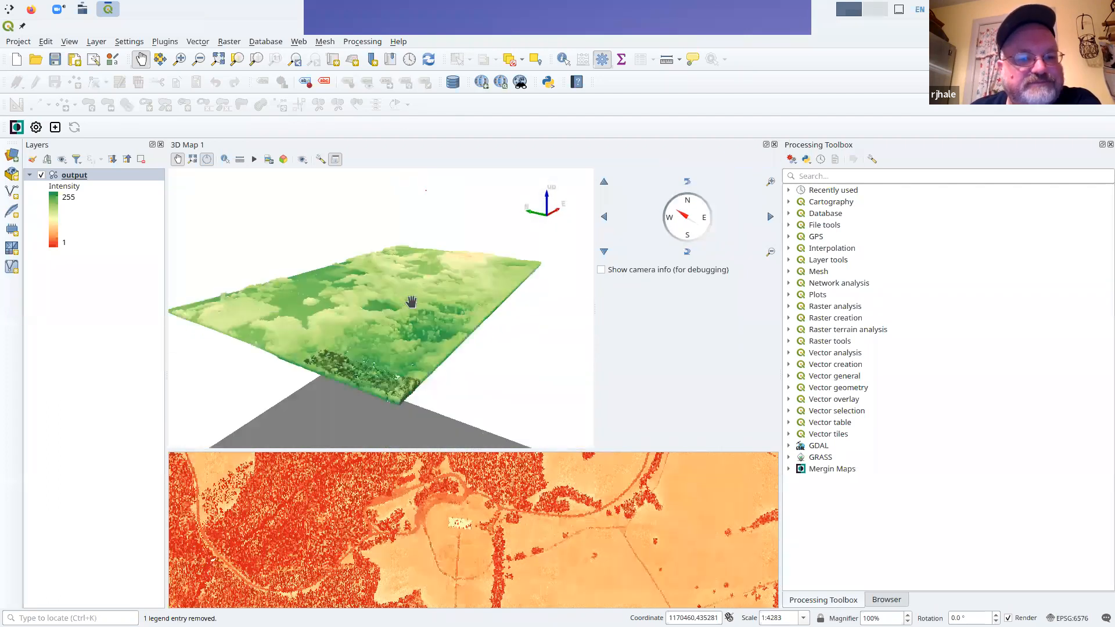
scroll(411, 301, "up", 5)
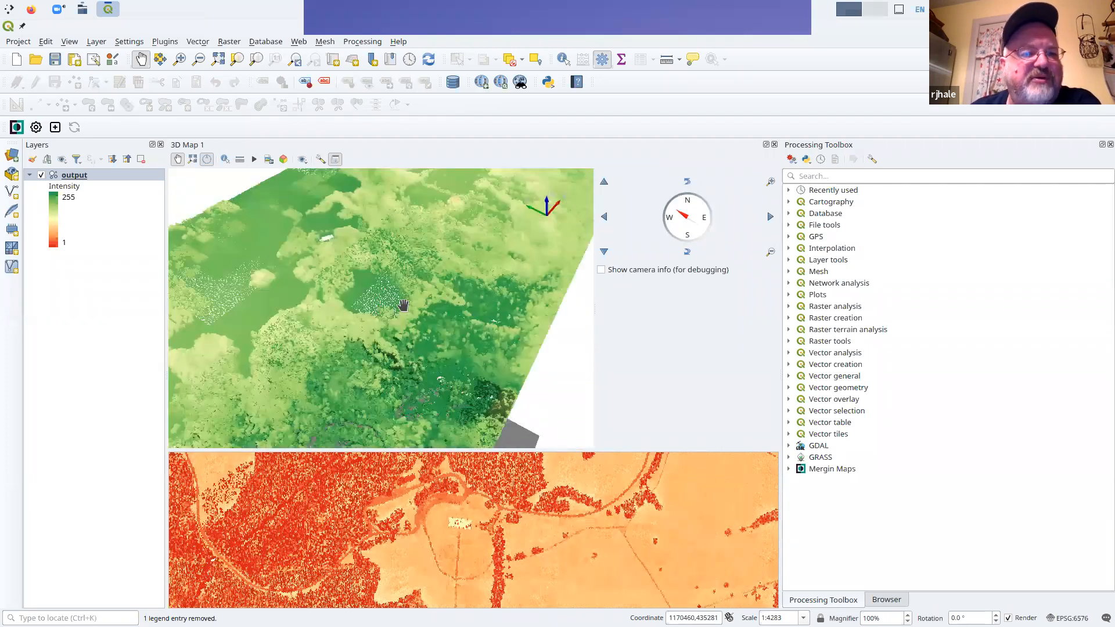
scroll(403, 305, "up", 2)
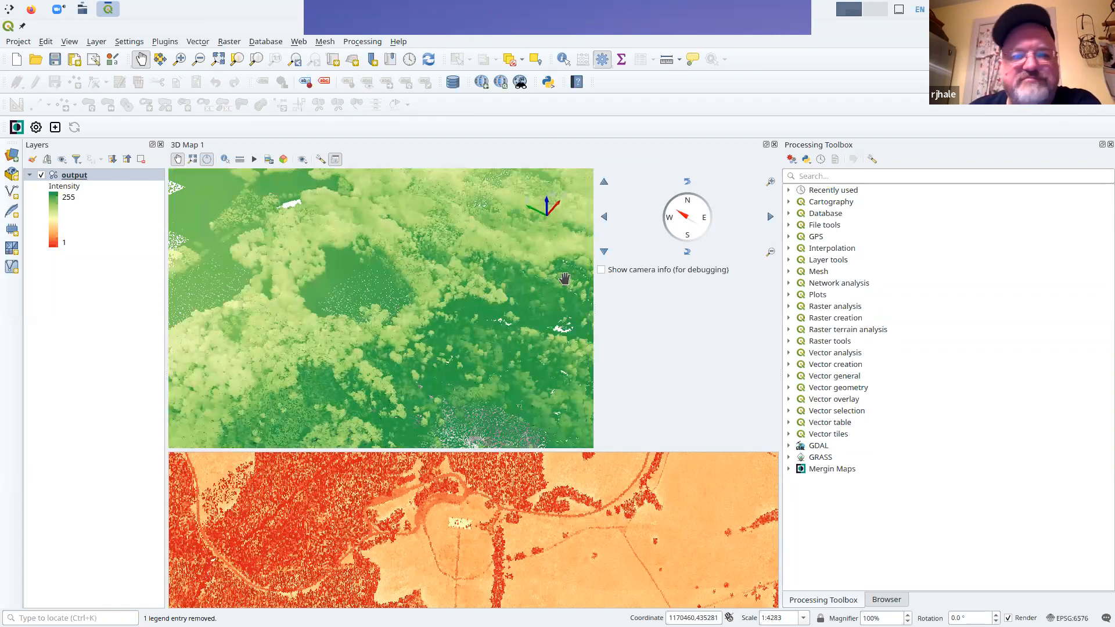
Examine the tall orange-coloured clump of trees and the fields around it in the 3D map
left_click_drag(491, 341, 468, 376)
left_click_drag(485, 295, 474, 359)
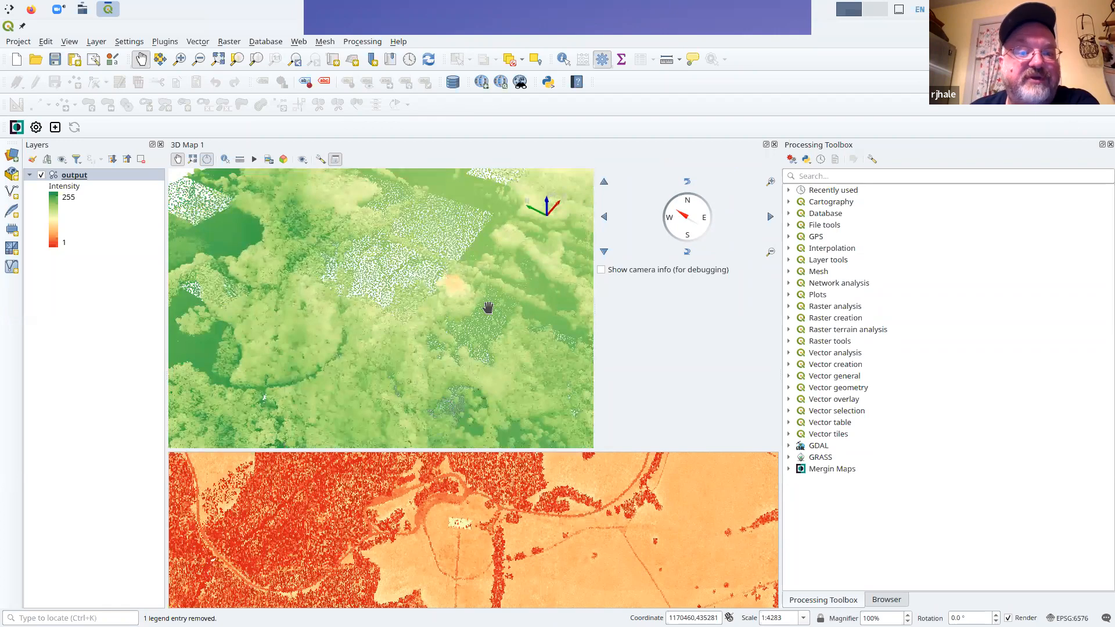
mouse_move(465, 316)
left_mouse_down()
mouse_move(459, 348)
mouse_move(461, 326)
left_mouse_up()
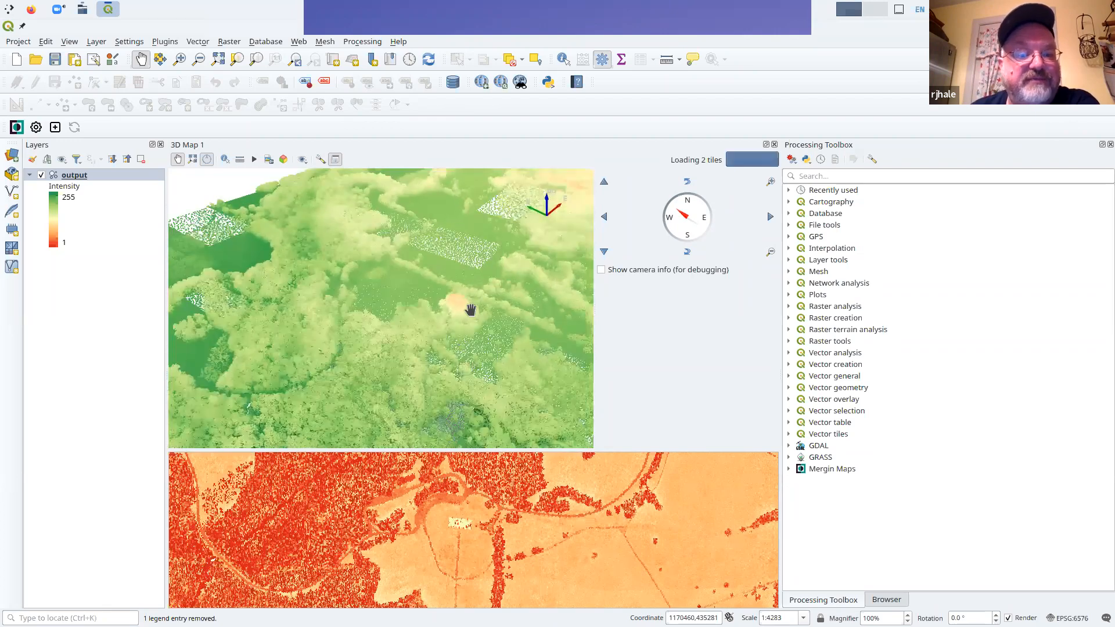
scroll(471, 310, "up", 5)
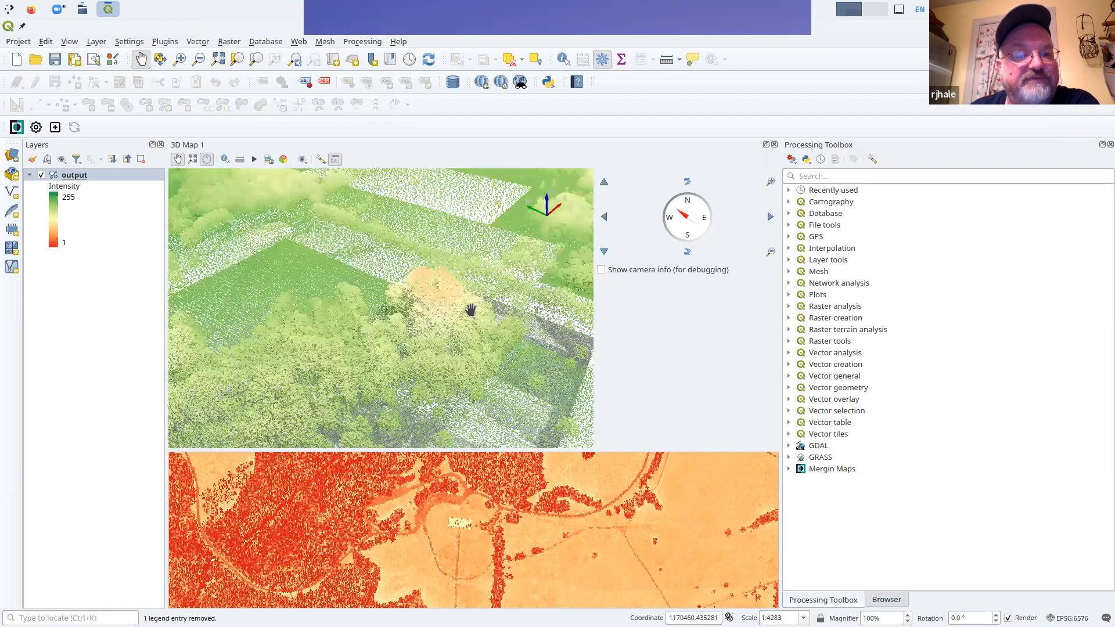
scroll(469, 310, "down", 2)
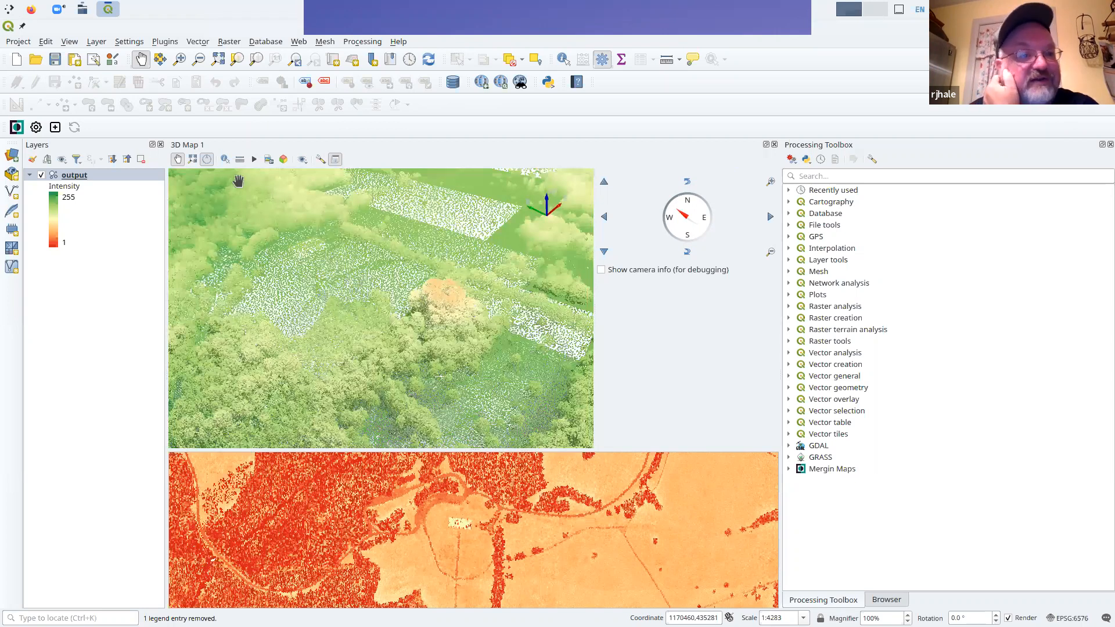
Add pinson_dem.tif to the QGIS project from the tnlidar_demo folder in the Dolphin file manager, and return to QGIS
left_click(81, 11)
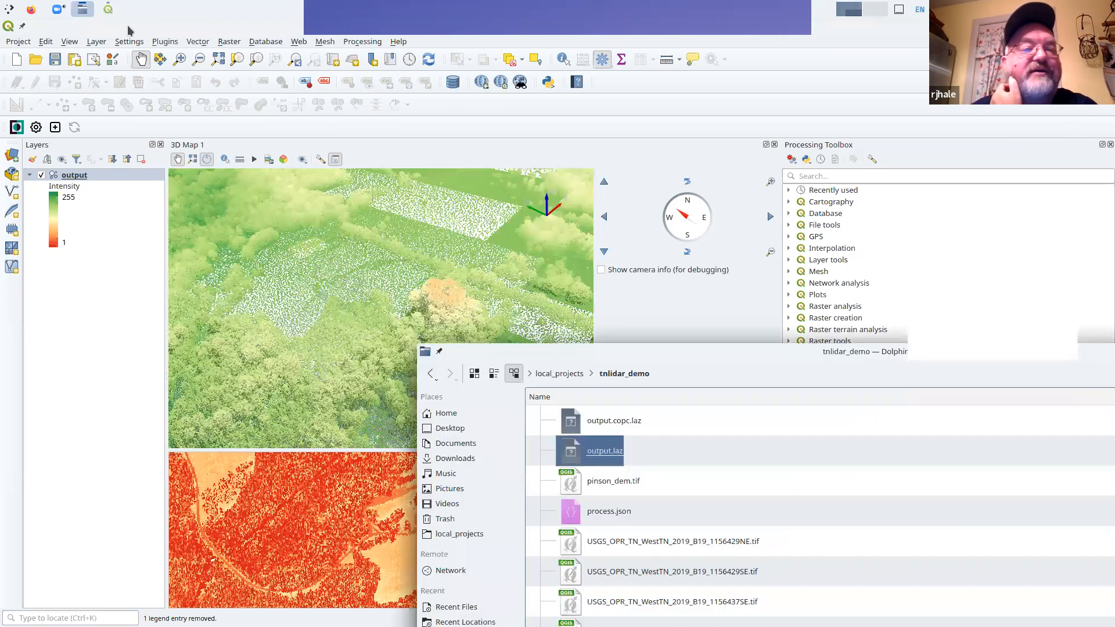
left_click_drag(613, 481, 335, 491)
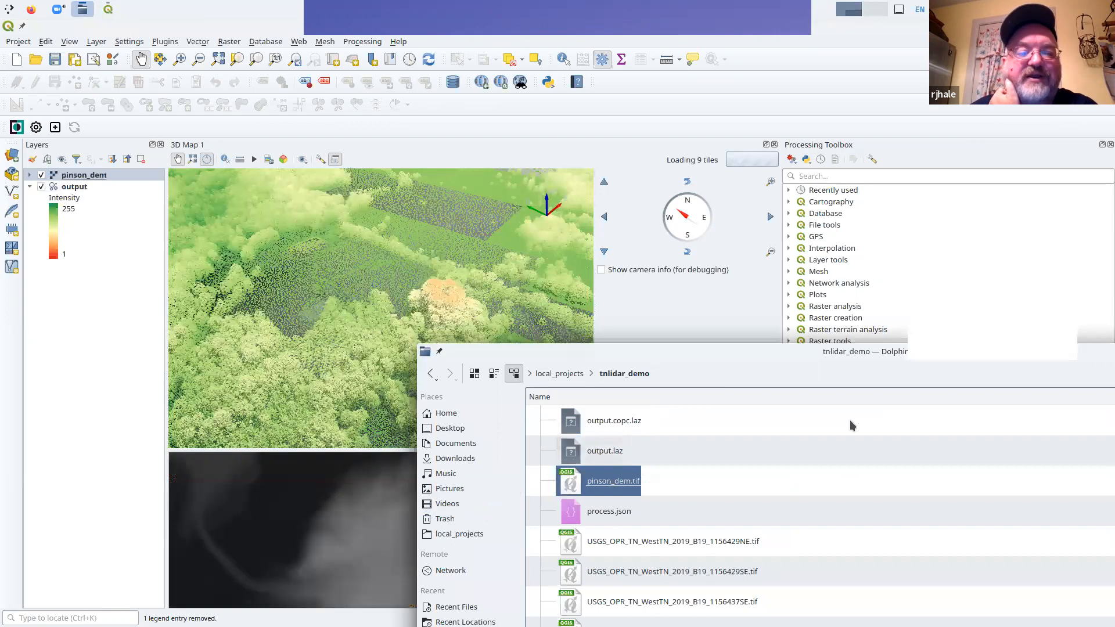
left_click_drag(1075, 345, 923, 492)
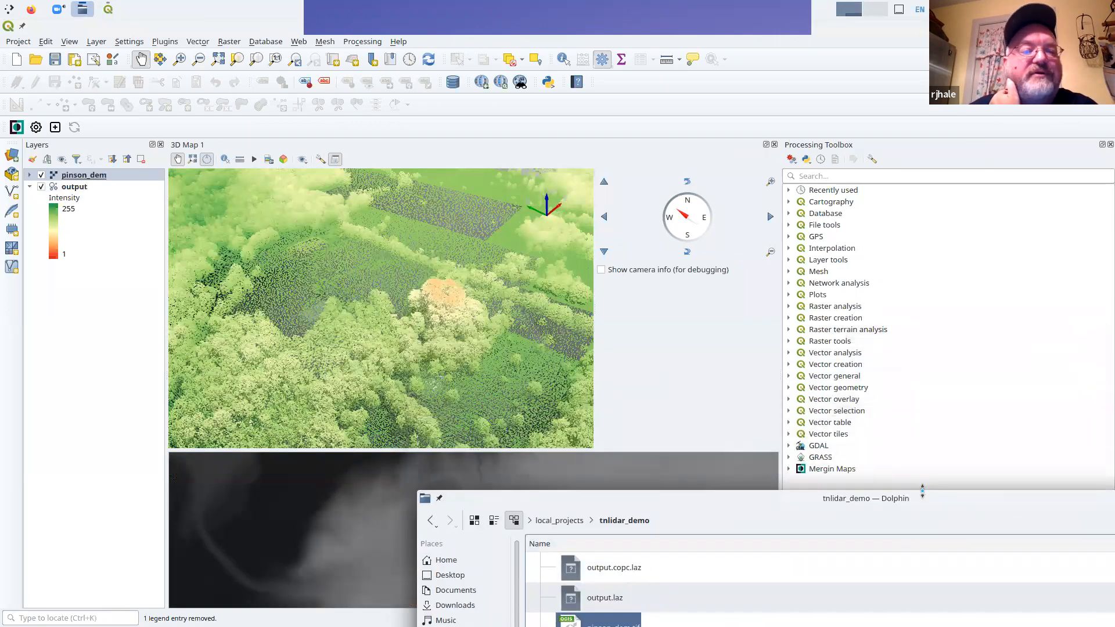
left_click(677, 345)
Configure the 3D map's terrain as DEM (Raster Layer) with pinson_dem as the elevation layer
left_click(320, 159)
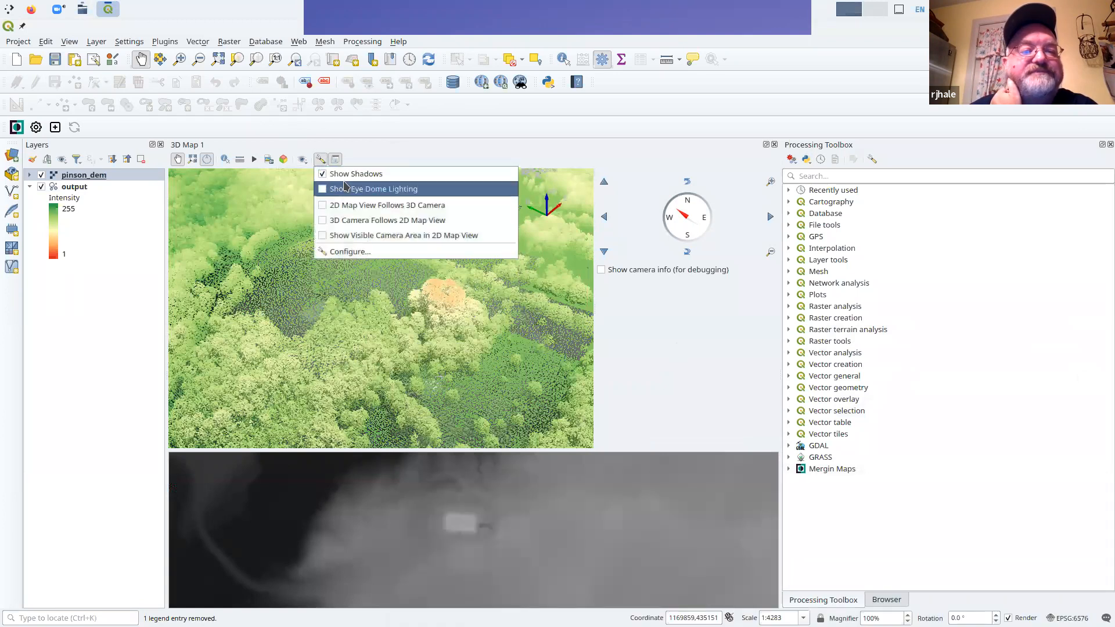
left_click(348, 252)
left_click(673, 204)
left_click(679, 213)
left_click(708, 247)
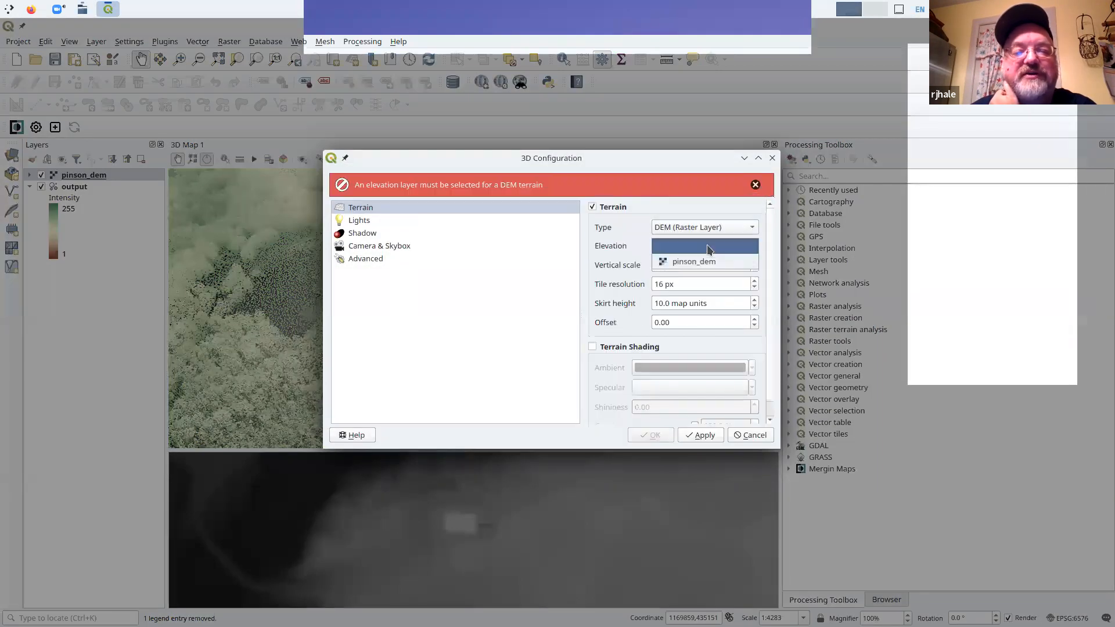
left_click(697, 262)
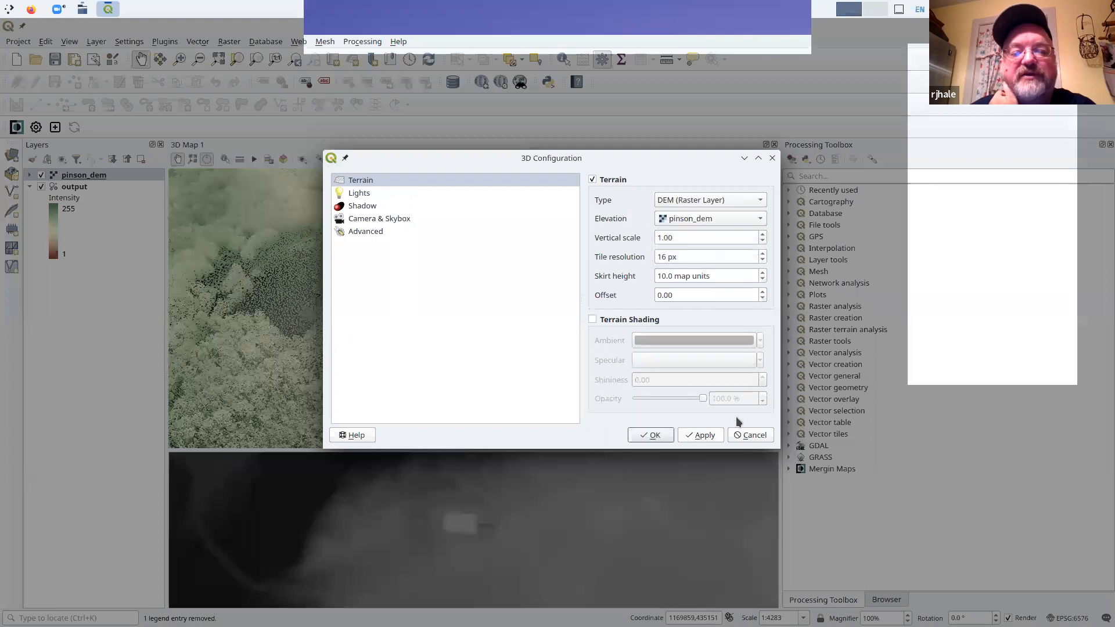
left_click(652, 435)
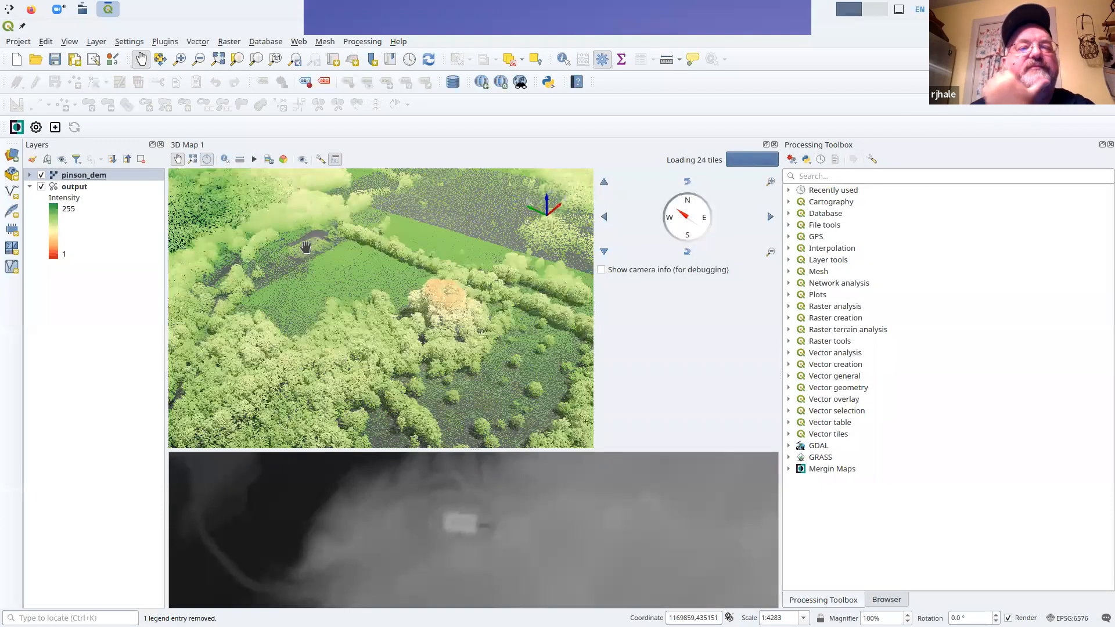
Inspect the flat-topped rectangular mound and the tall tree-covered mound against the DEM terrain in the 3D map
mouse_move(308, 264)
left_mouse_down()
mouse_move(321, 326)
mouse_move(324, 255)
left_mouse_up()
scroll(323, 253, "up", 10)
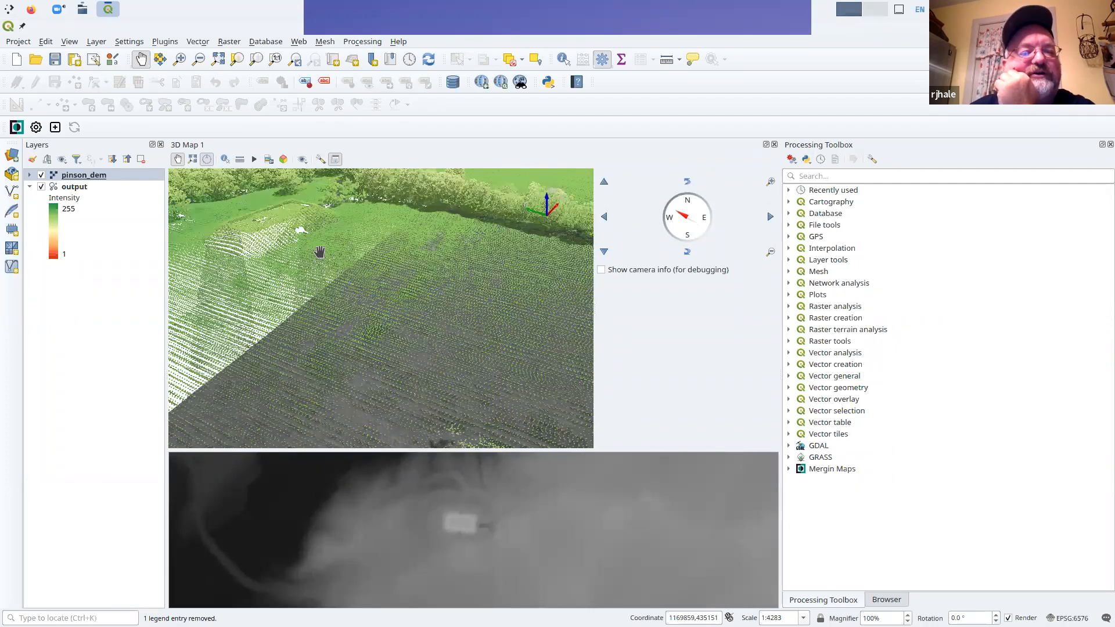
scroll(423, 336, "down", 10)
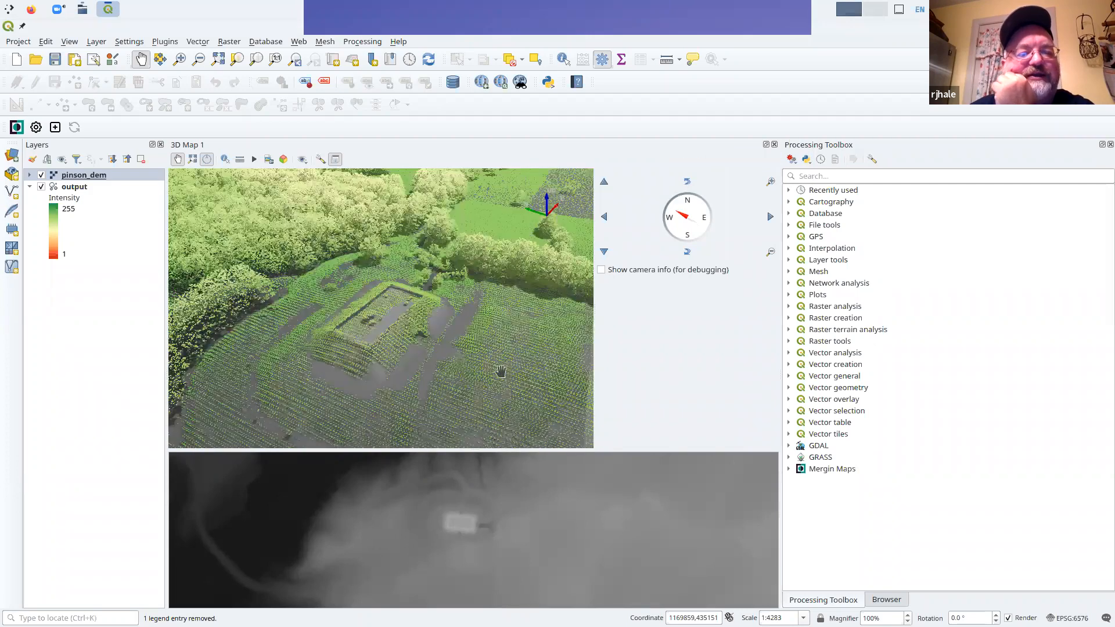
left_click_drag(501, 371, 454, 328)
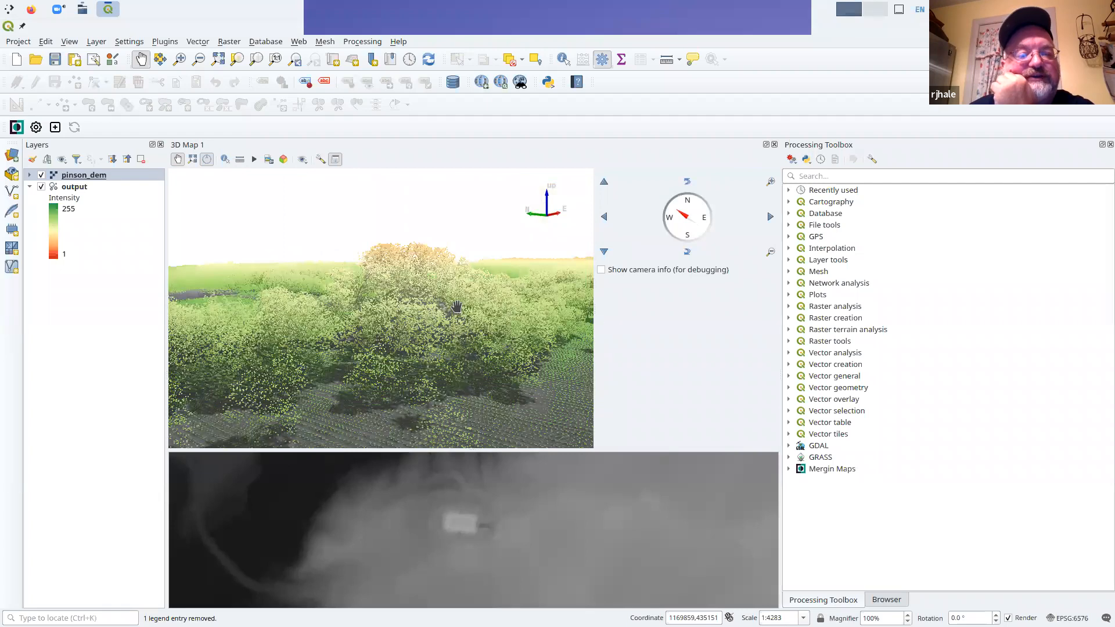
scroll(457, 306, "up", 8)
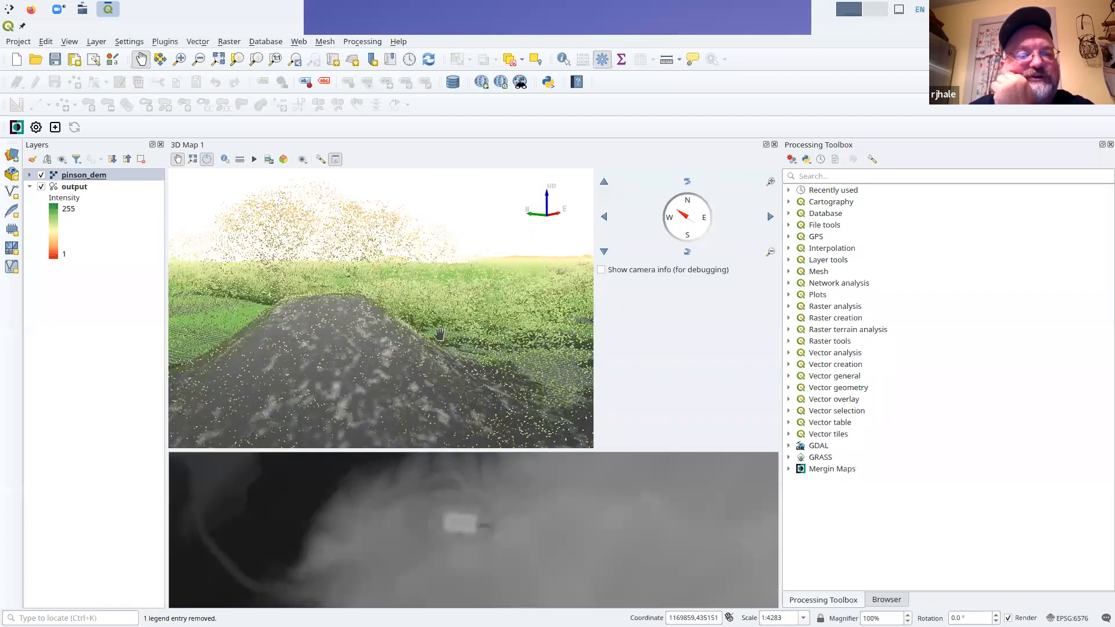
left_click_drag(440, 334, 421, 271)
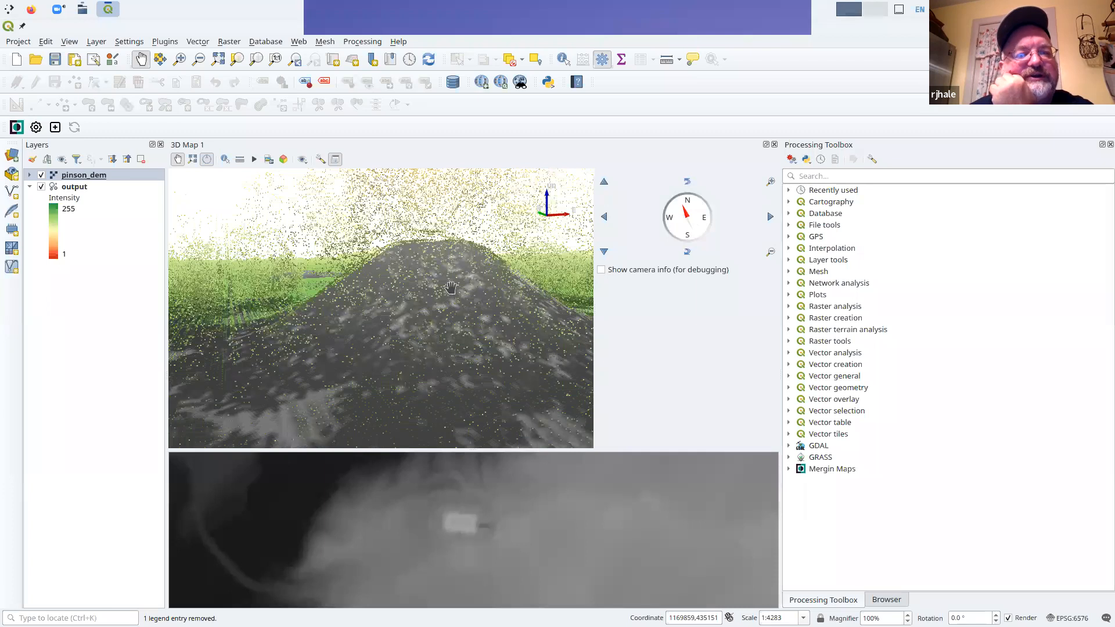
scroll(452, 288, "down", 6)
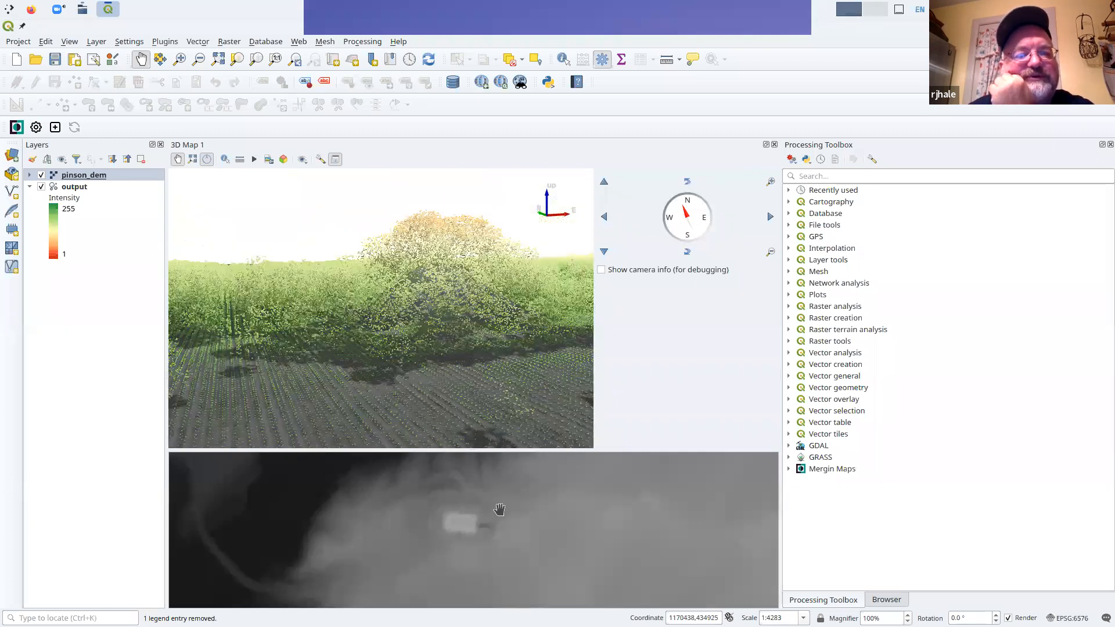
Move the pinson_dem layer below the output point cloud in the layer order
left_click_drag(499, 509, 443, 460)
left_click(86, 177)
left_click_drag(98, 186, 98, 280)
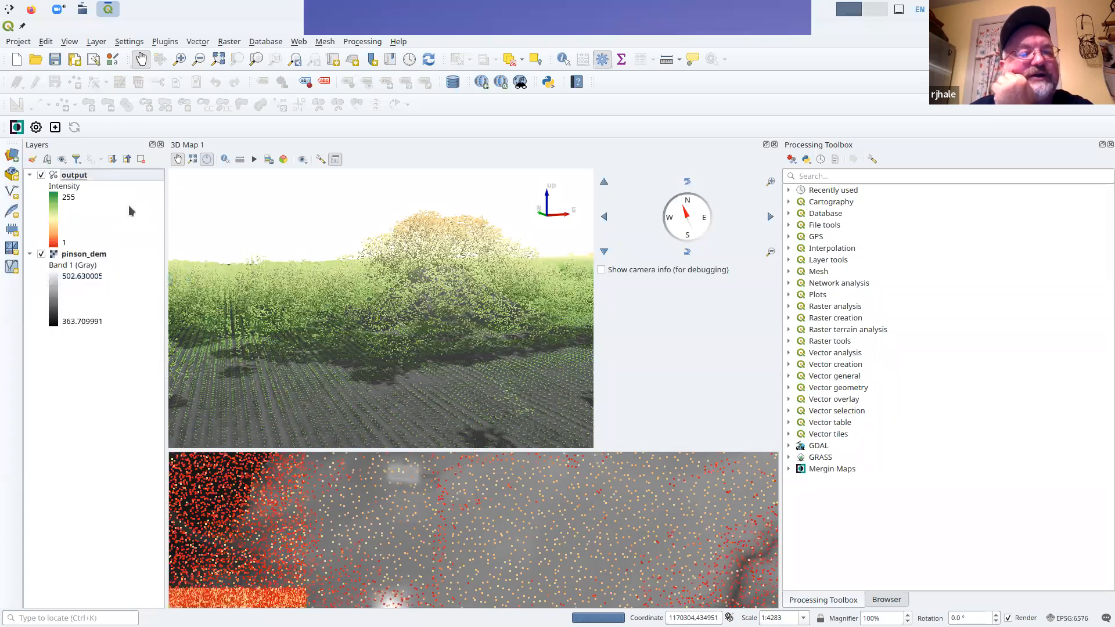
Open an elevation profile and bring the area south of the rectangular mound into the 2D map
left_click(67, 42)
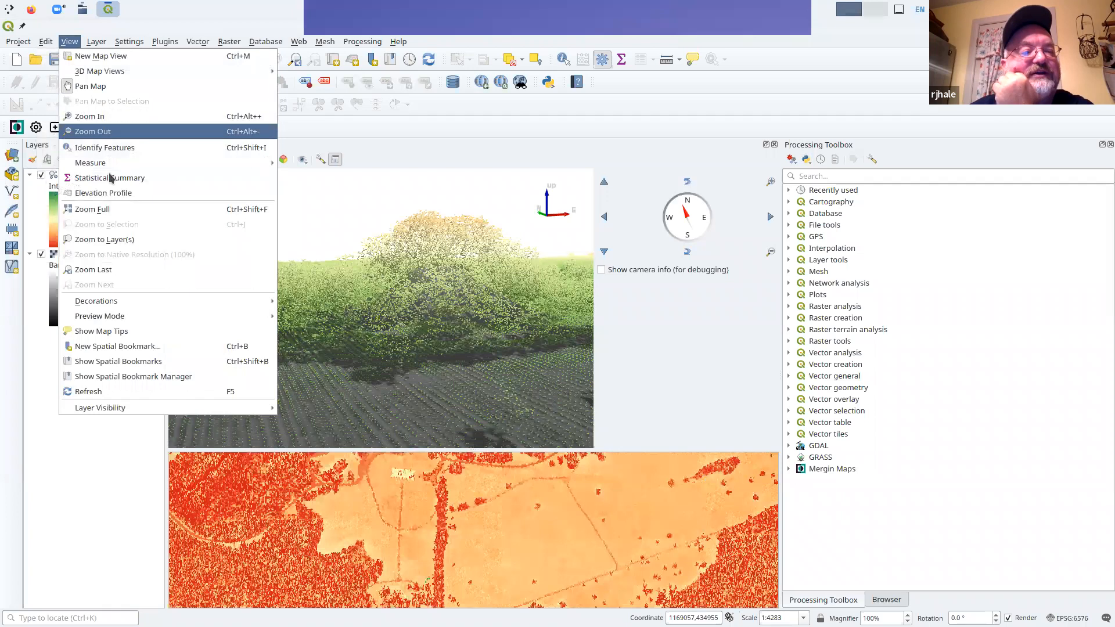
mouse_move(125, 317)
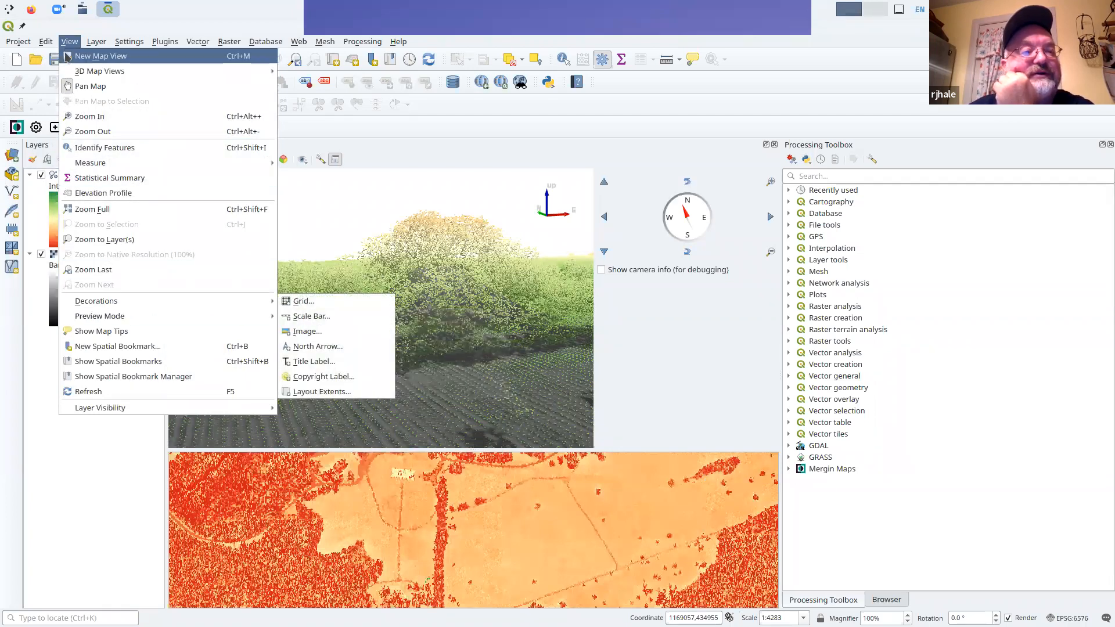
mouse_move(96, 43)
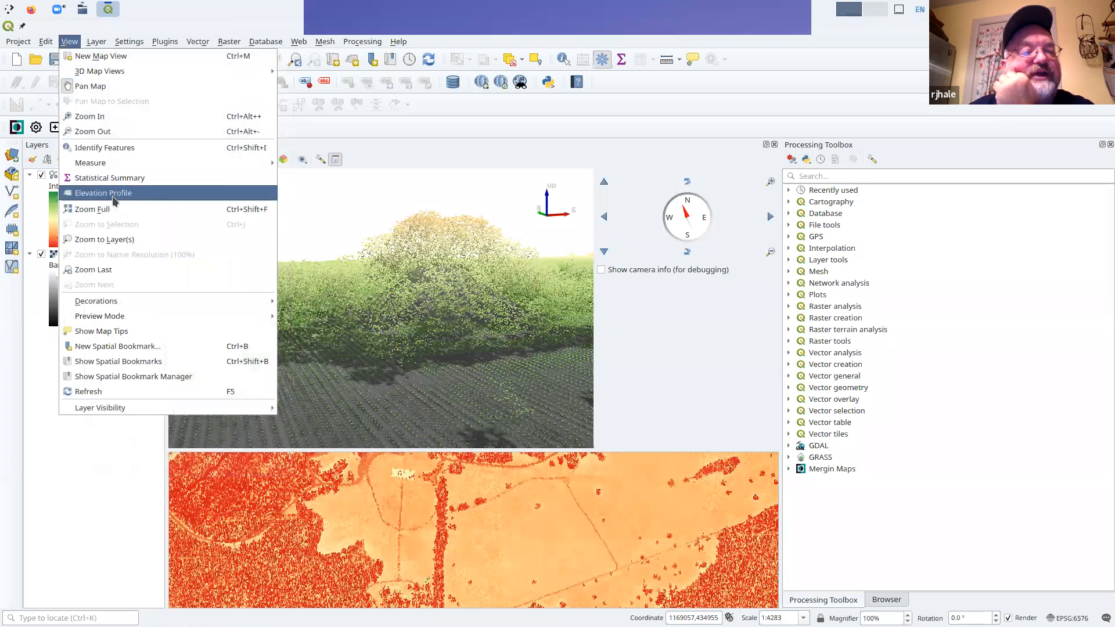
left_click(113, 195)
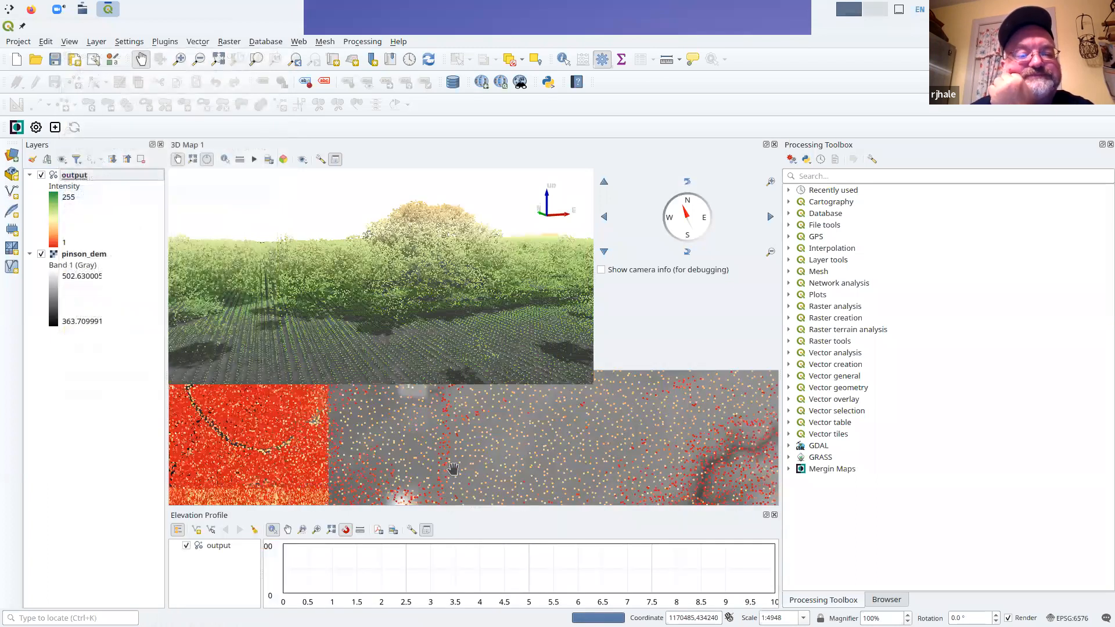
left_click_drag(453, 469, 433, 399)
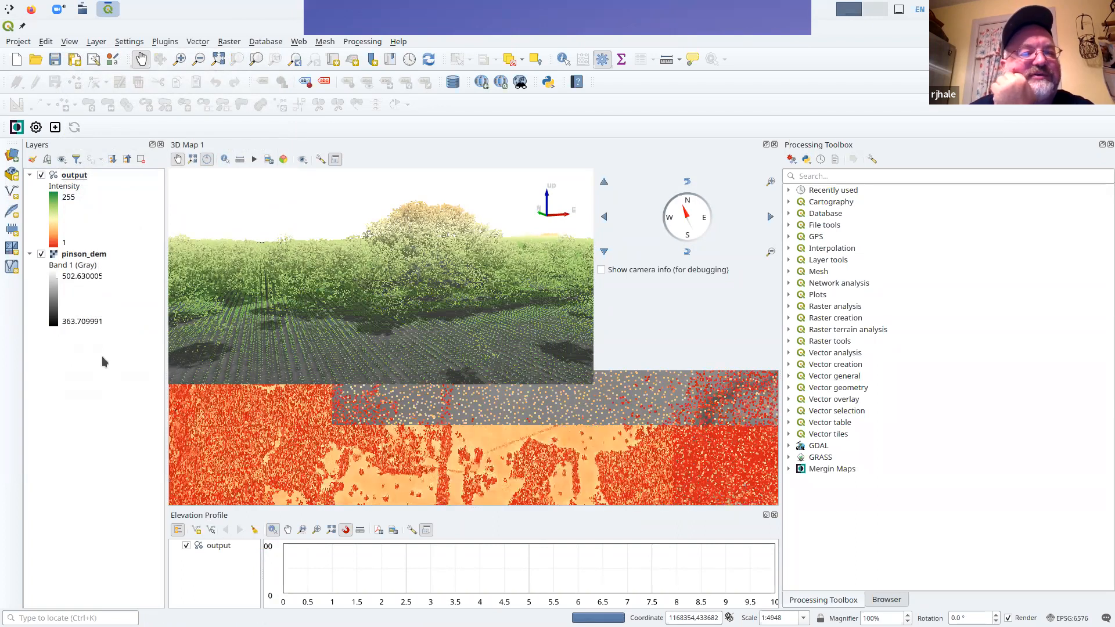
Review the output point cloud's elevation and profile chart properties without changing them
right_click(68, 174)
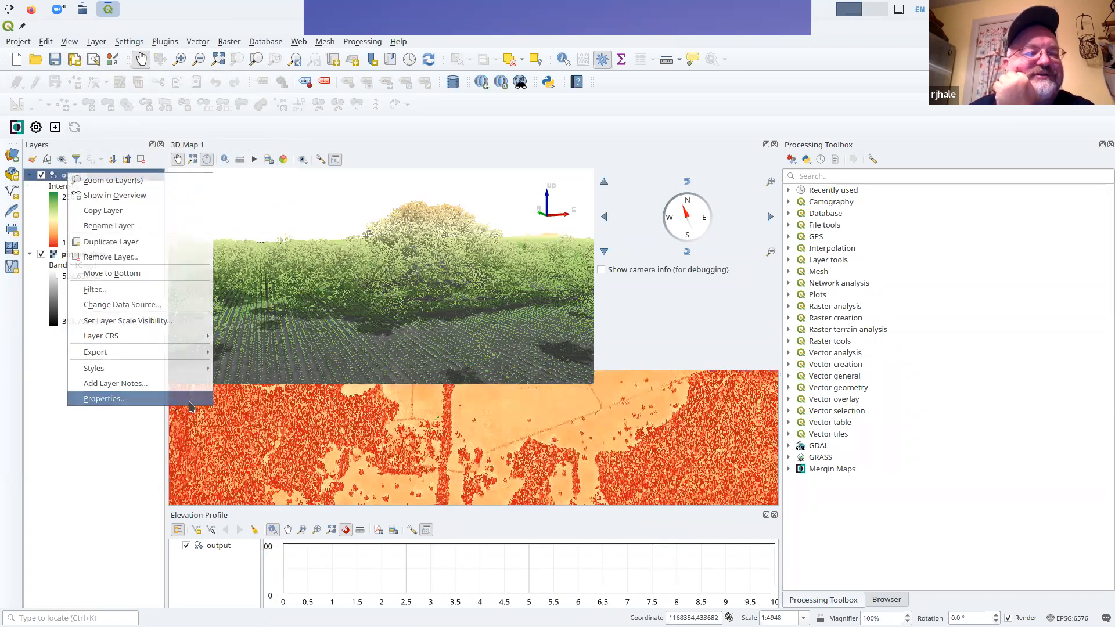
left_click(191, 399)
left_click(216, 198)
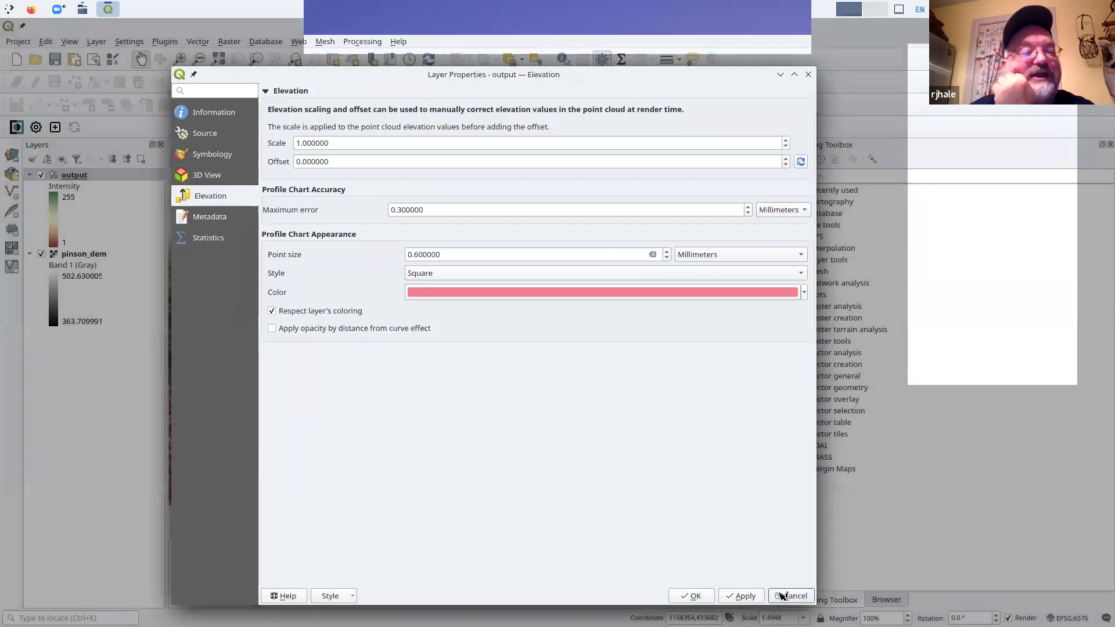
left_click(784, 596)
Make pinson_dem represent an elevation surface and set its profile chart style to Fill Below
right_click(85, 255)
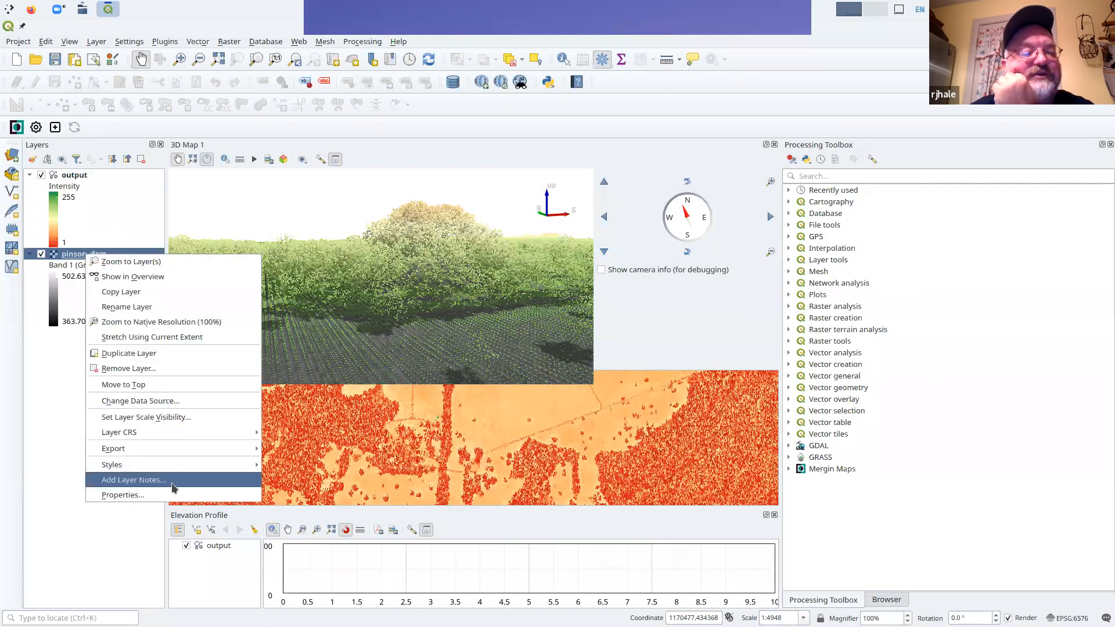
left_click(169, 495)
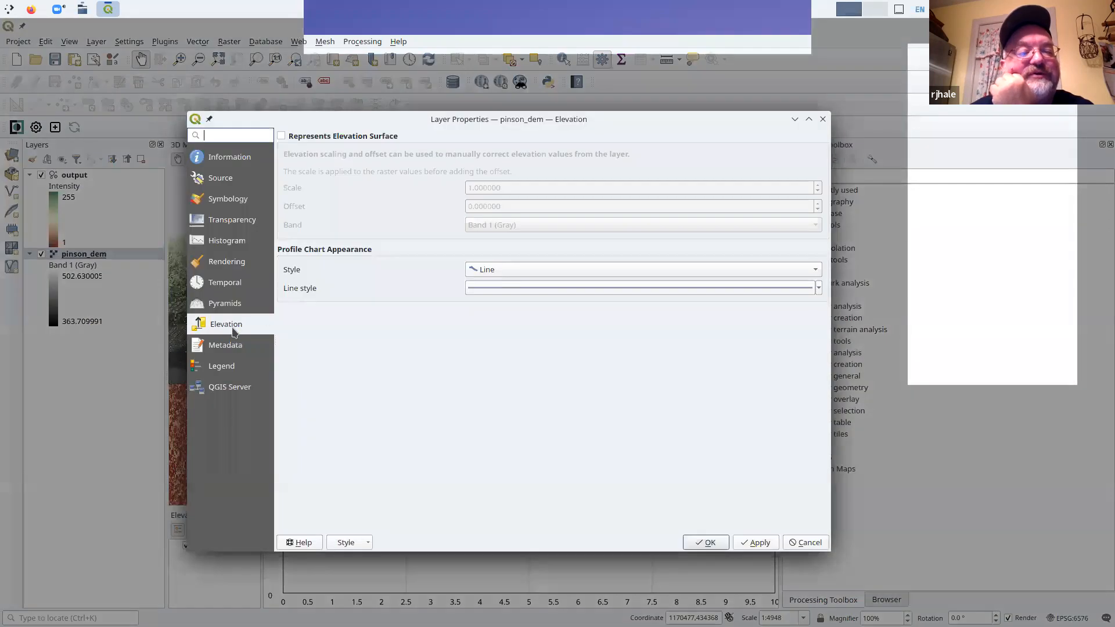
left_click(323, 135)
left_click(549, 270)
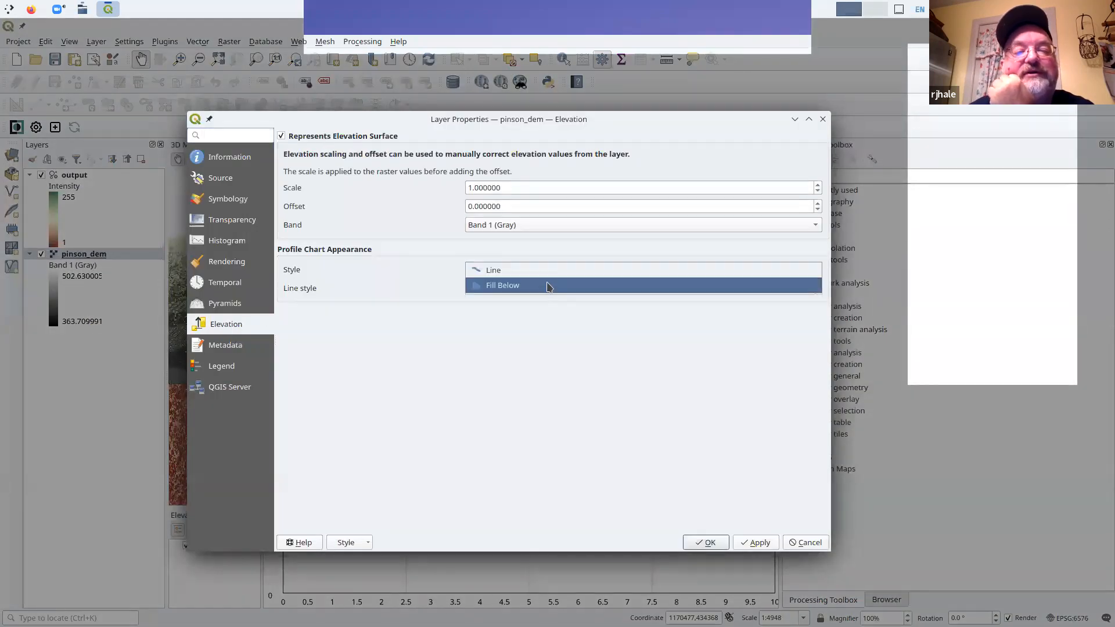
left_click(547, 289)
left_click(708, 542)
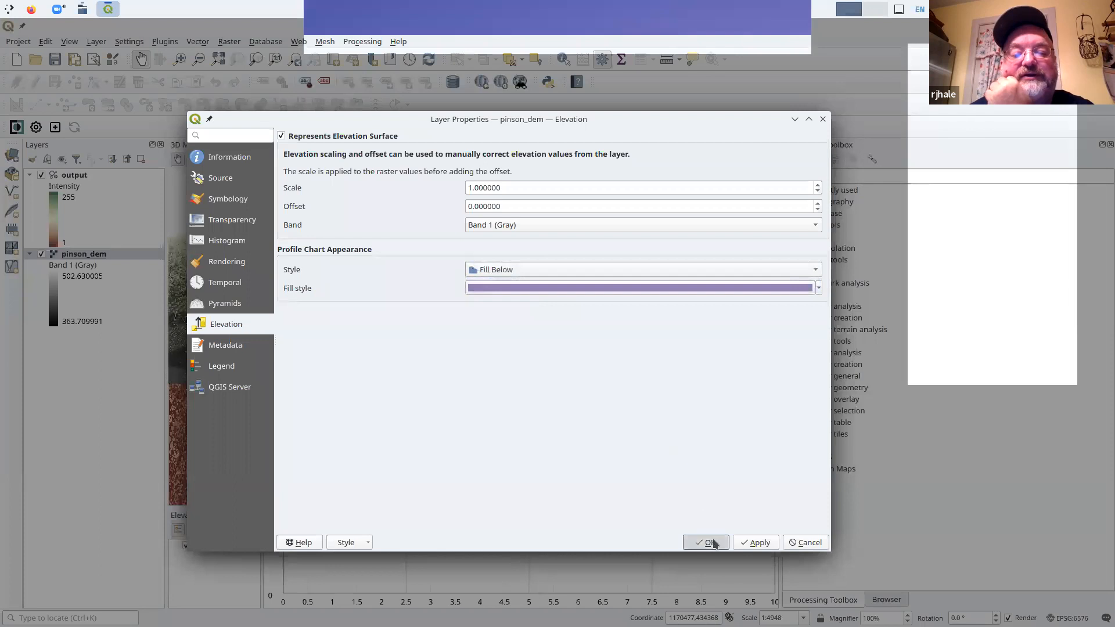
left_click_drag(441, 450, 467, 520)
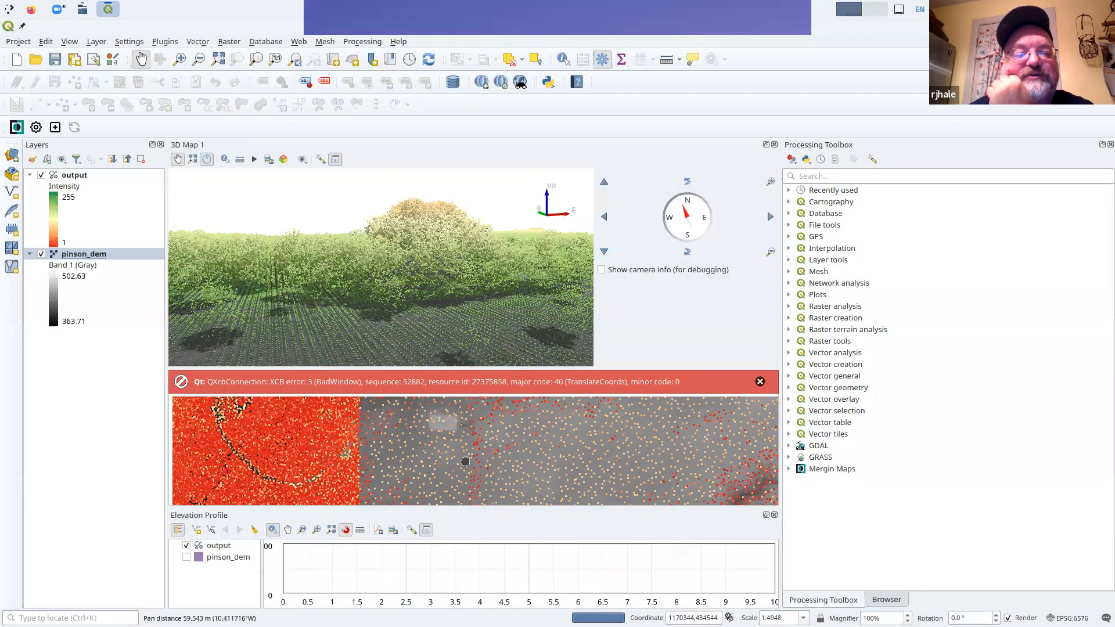
Draw a west–east elevation profile line about 1,750 map units long across the bright mound and enlarge the profile chart
left_click_drag(482, 436, 490, 421)
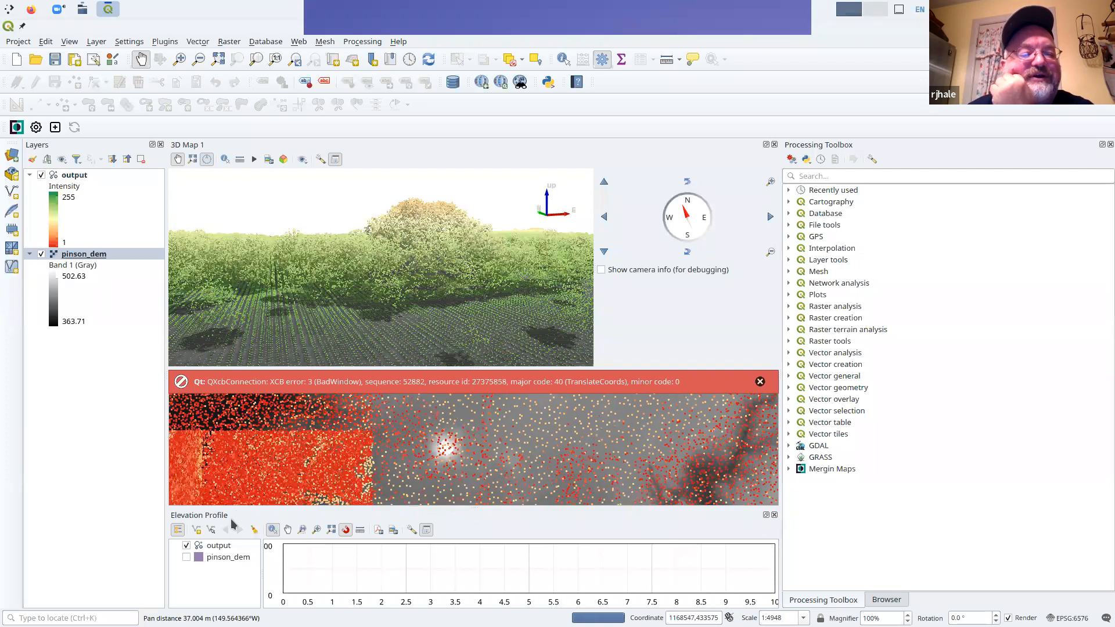
left_click(195, 530)
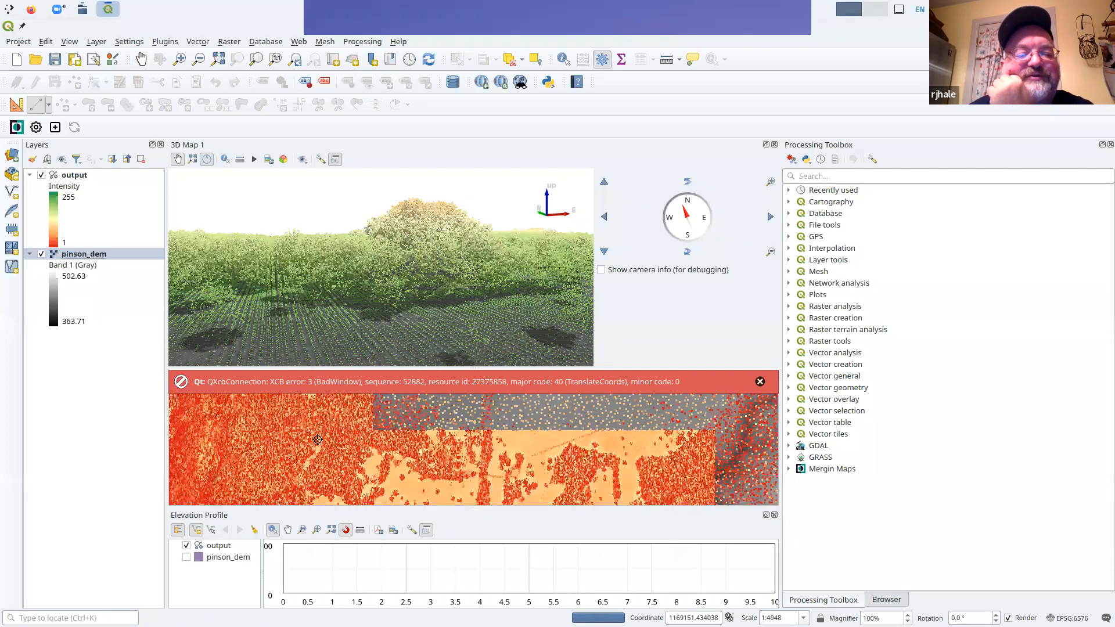
left_click(554, 440)
right_click(553, 439)
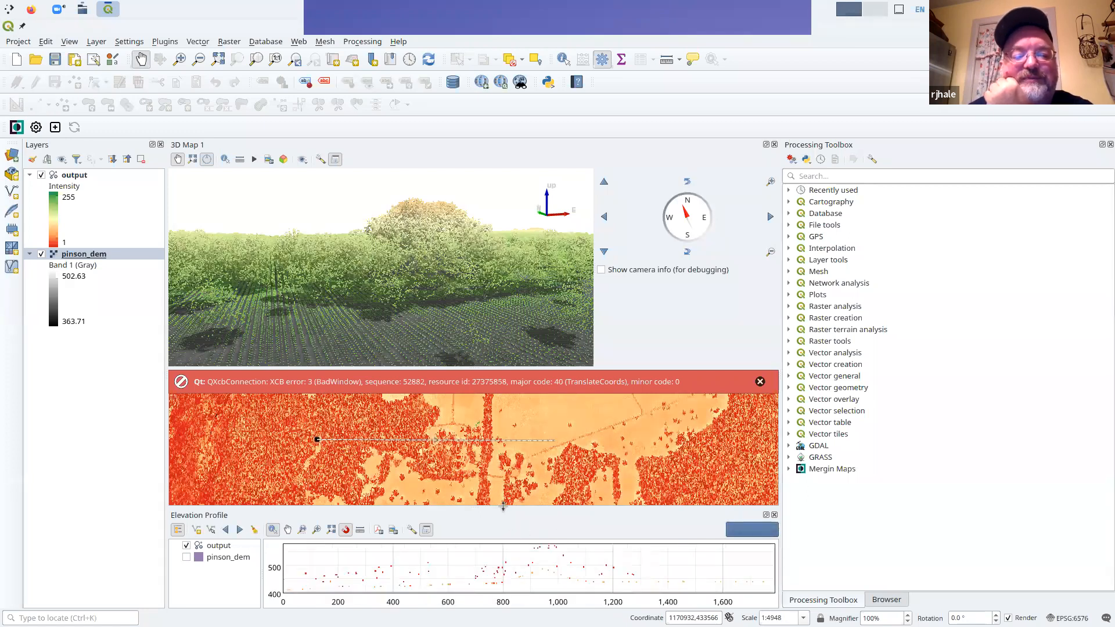
left_click_drag(503, 506, 505, 414)
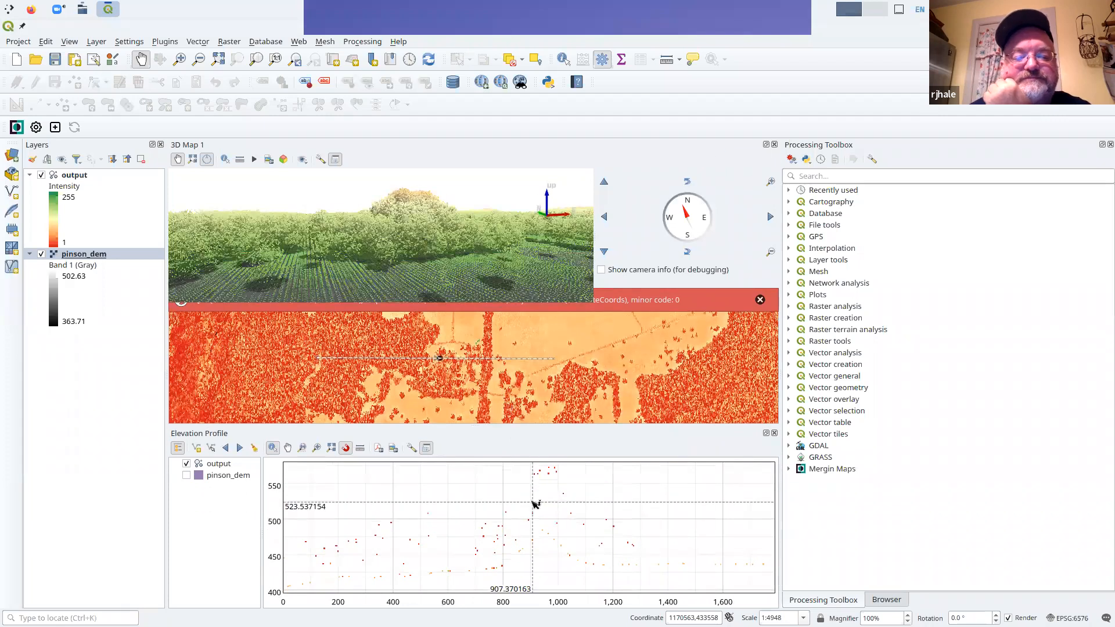
Show the pinson_dem layer in the elevation profile together with the output point cloud
right_click(216, 467)
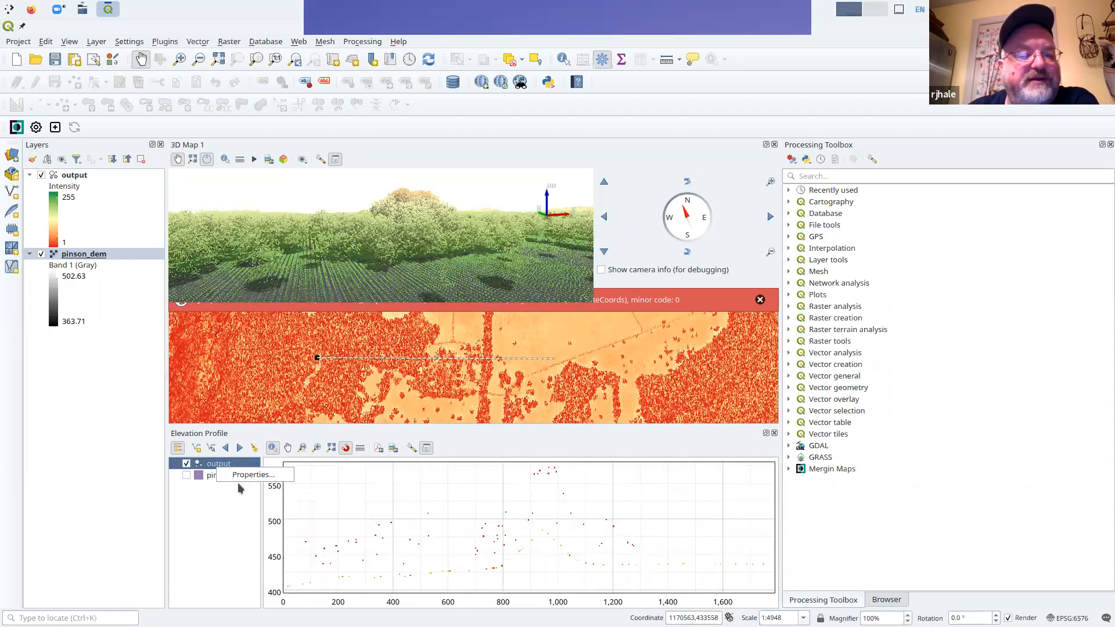
left_click(187, 475)
left_click(186, 476)
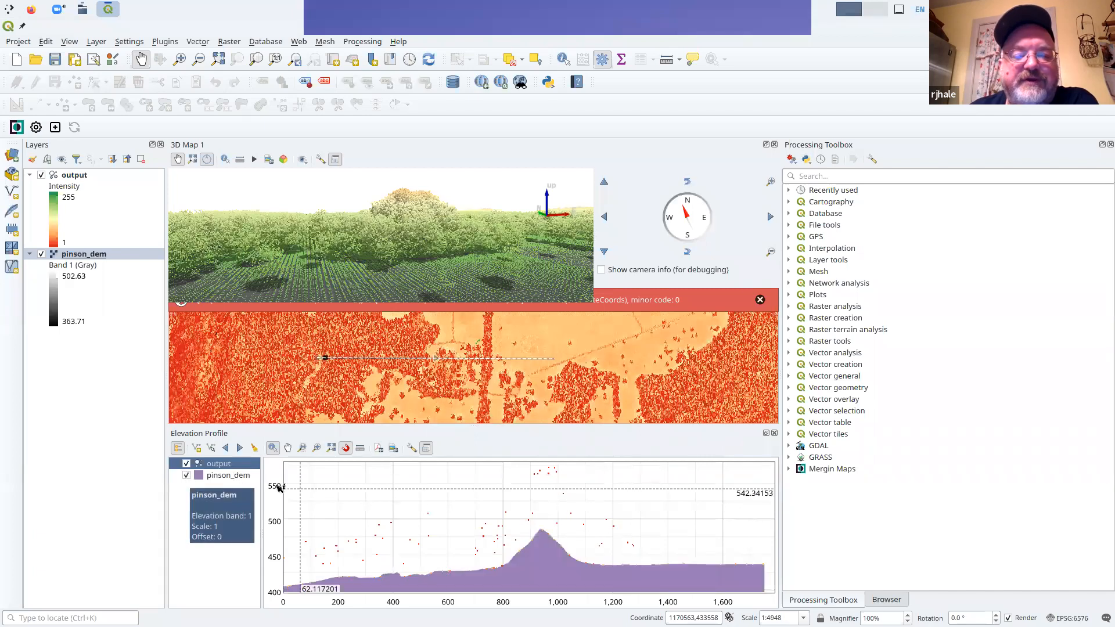
Set the output point cloud's profile chart point size to 4 millimeters
right_click(226, 465)
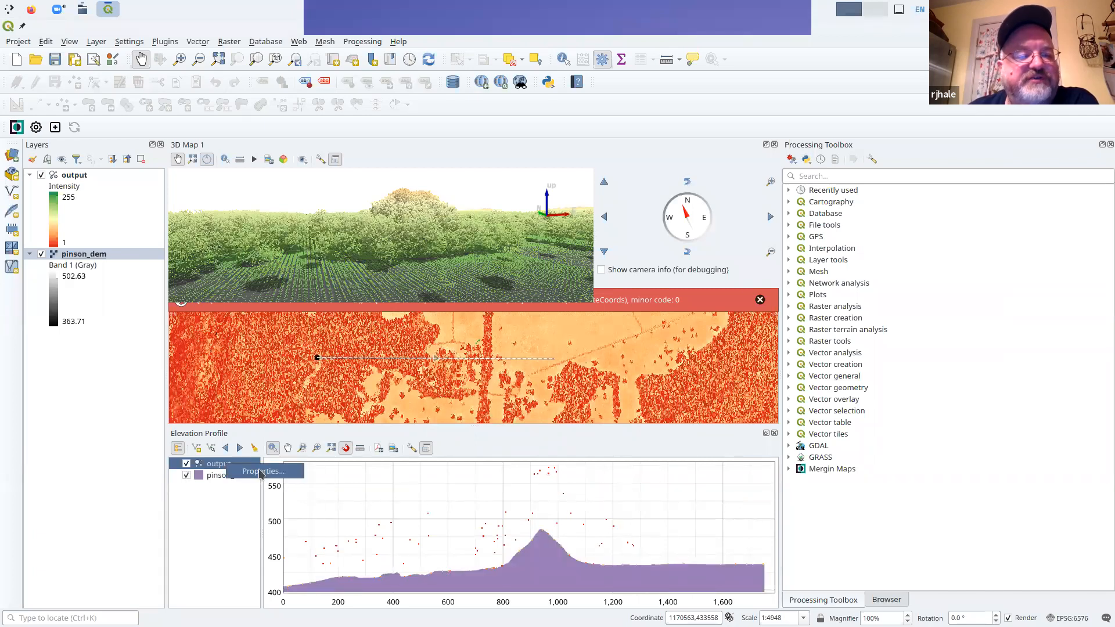
left_click(261, 473)
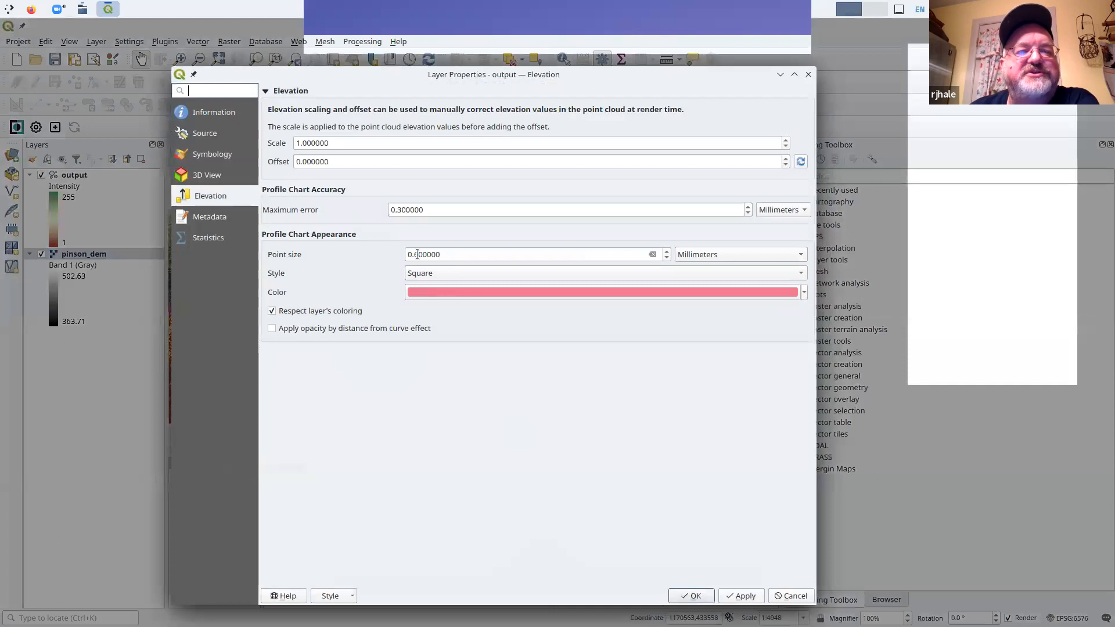
double_click(463, 252)
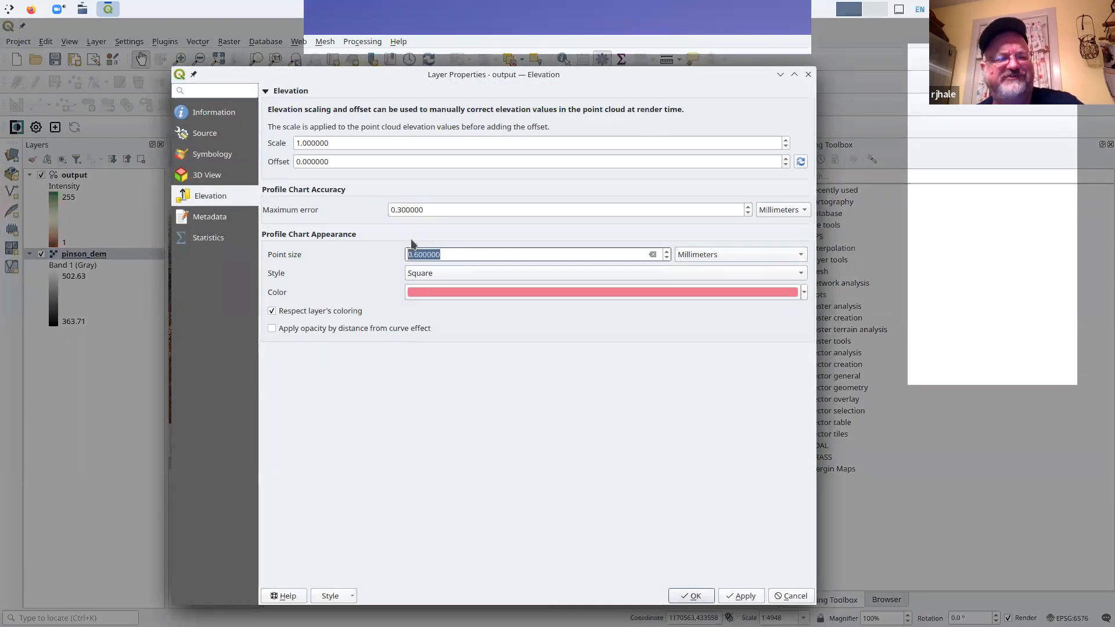
type("4")
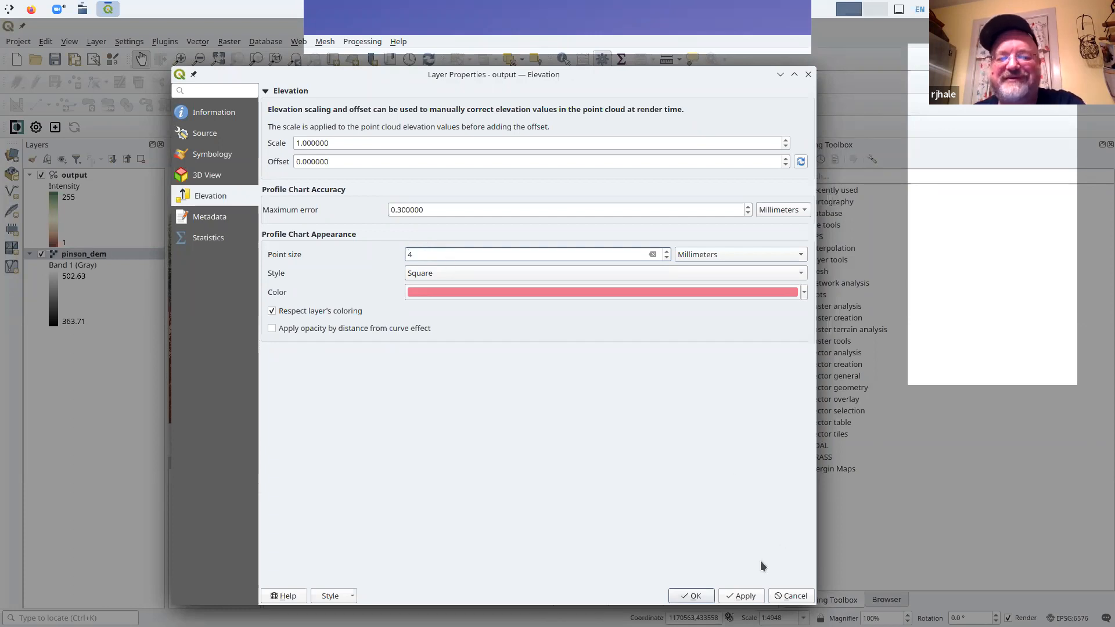
left_click(708, 595)
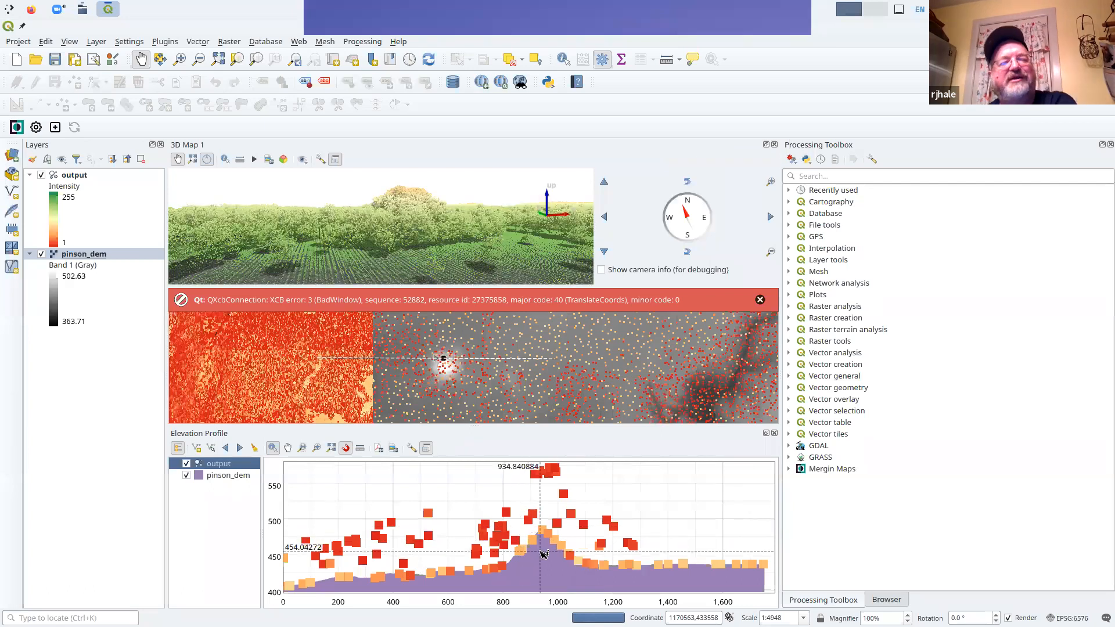
Examine the point cloud returns above the mound in the elevation profile and dismiss the Qt error message
scroll(543, 555, "up", 5)
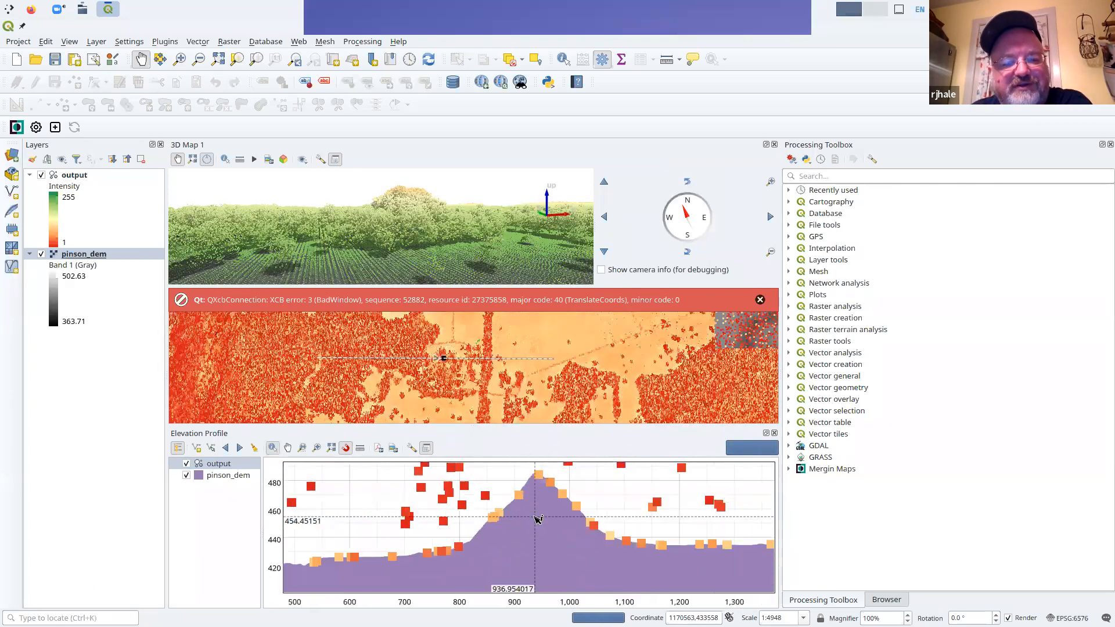
scroll(538, 519, "down", 5)
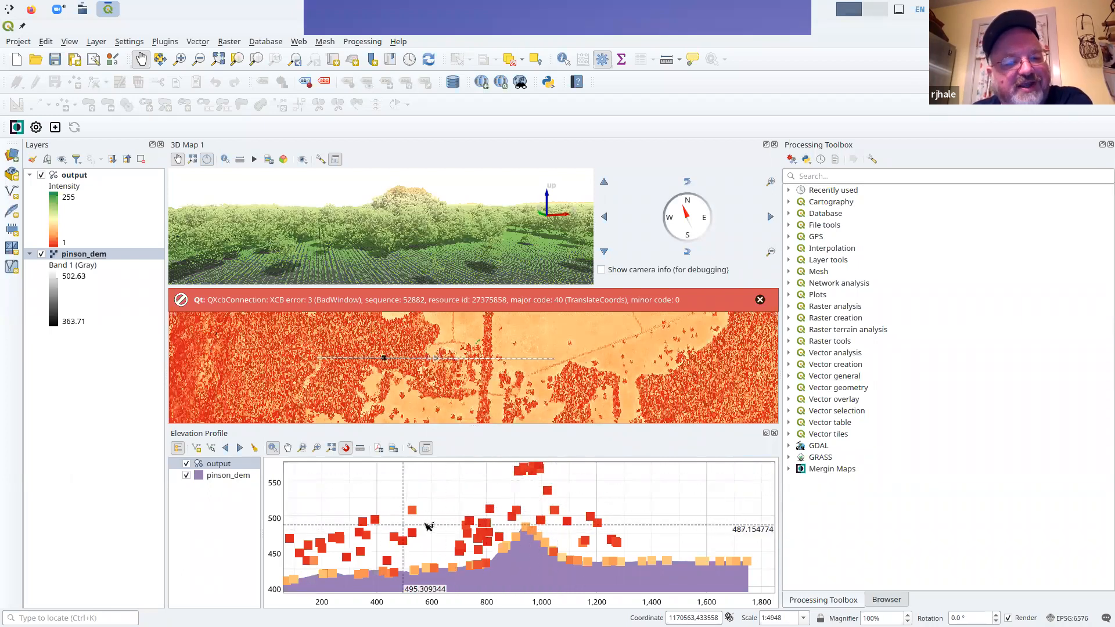
scroll(494, 519, "down", 5)
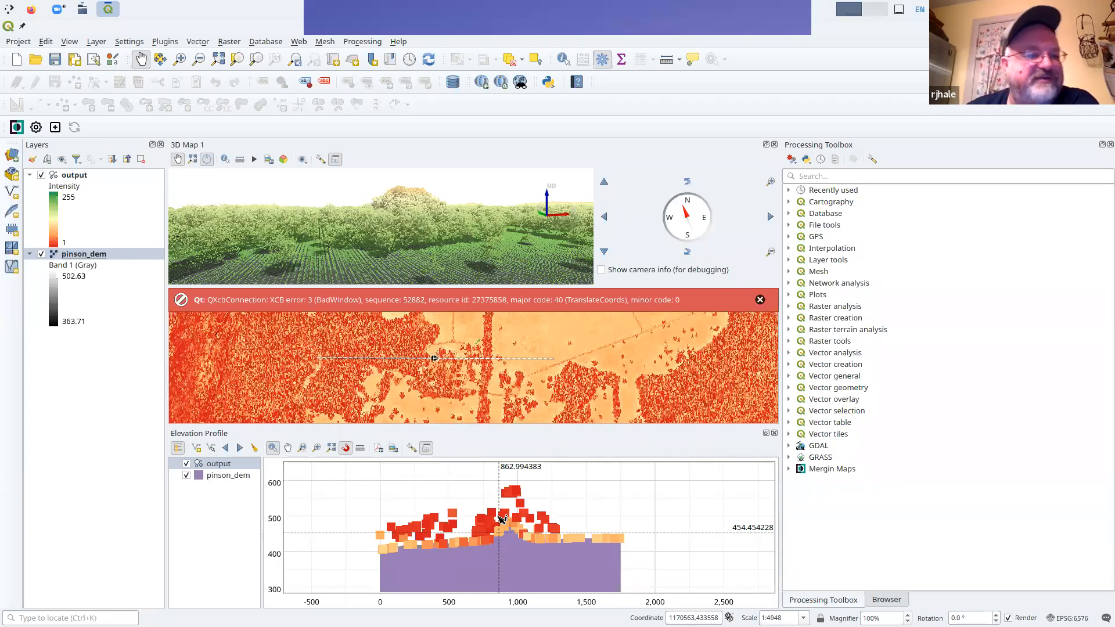
scroll(514, 493, "up", 4)
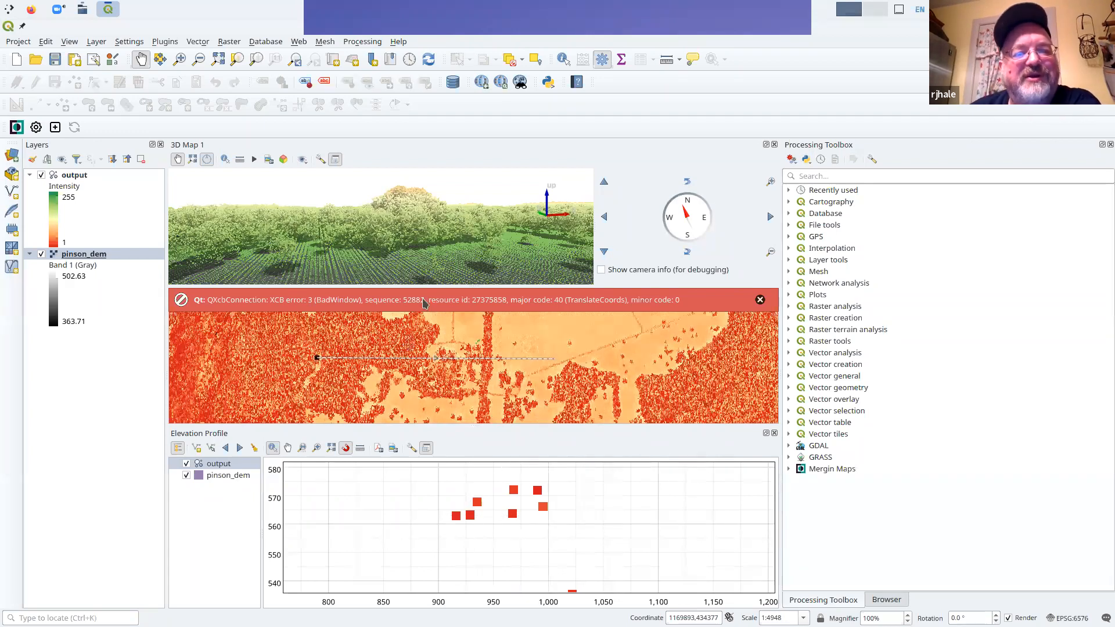
left_click(759, 300)
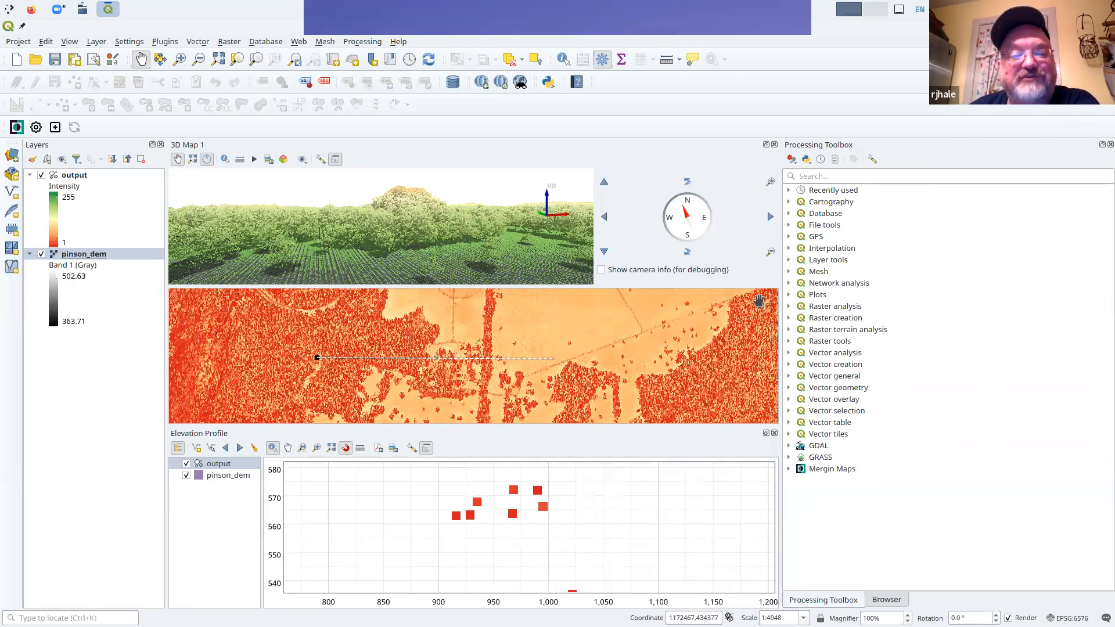
Compare the mound in the 3D view with its DEM surface and point cloud returns in the elevation profile
scroll(402, 221, "up", 5)
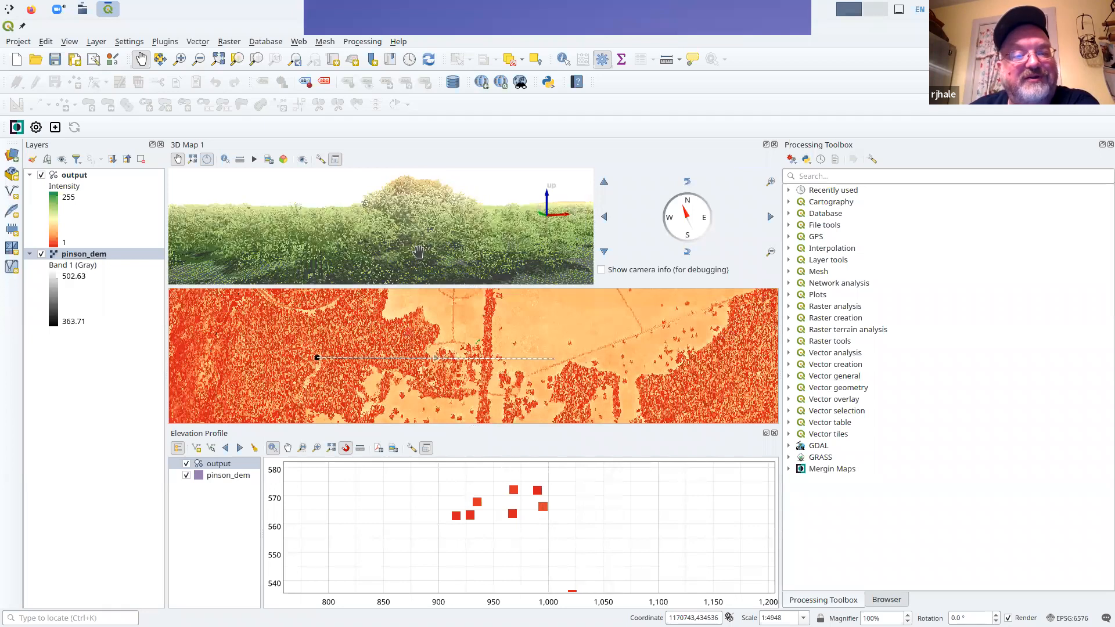
scroll(418, 253, "down", 3)
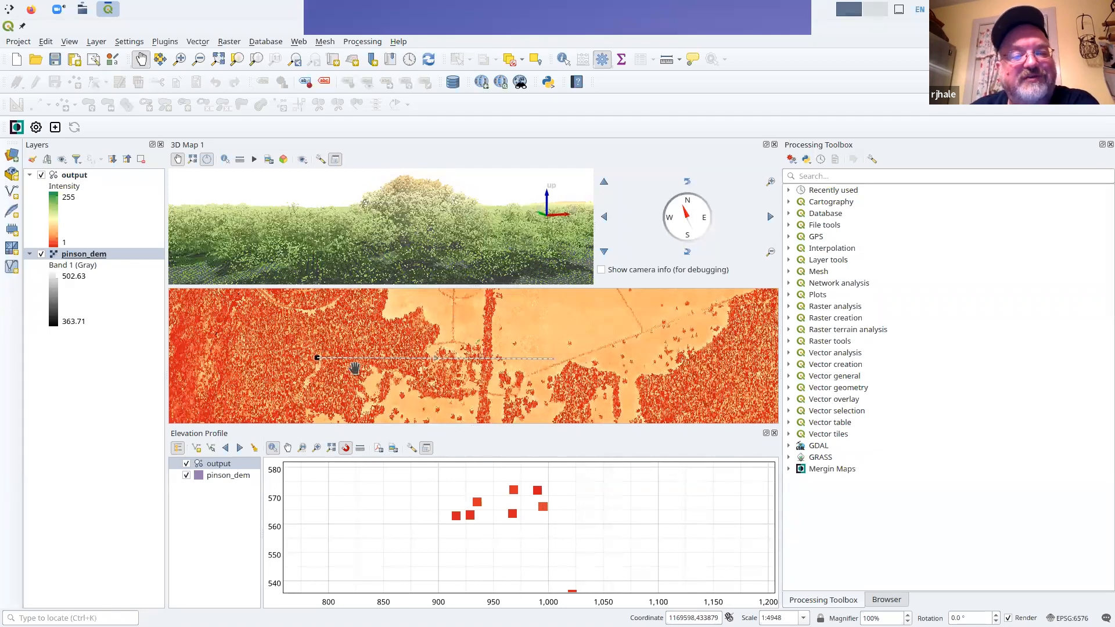
scroll(518, 491, "down", 5)
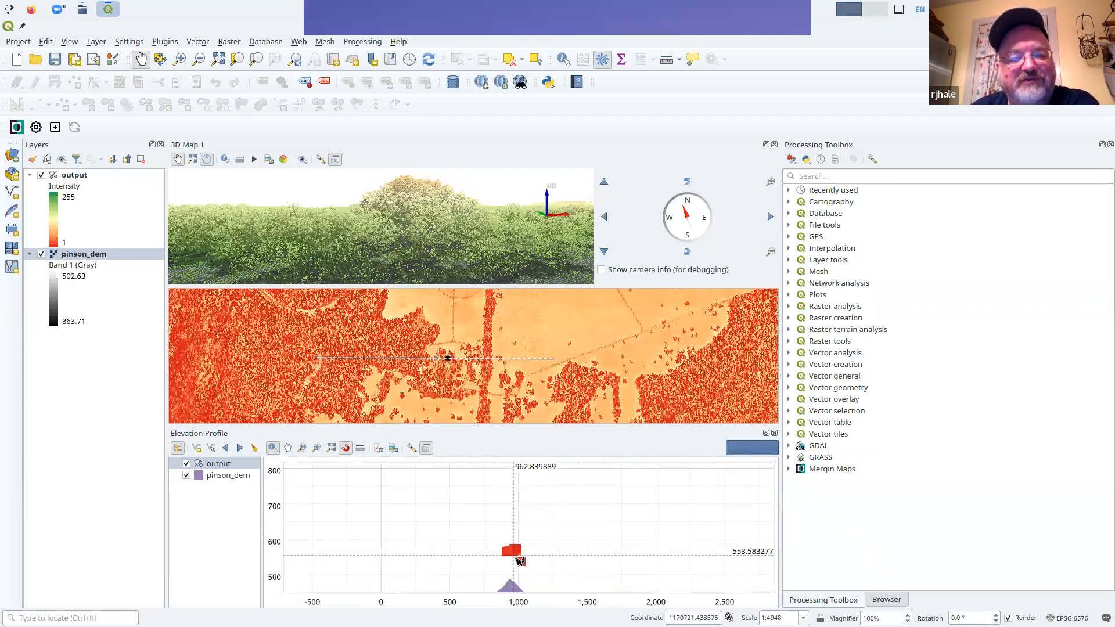
scroll(527, 495, "up", 3)
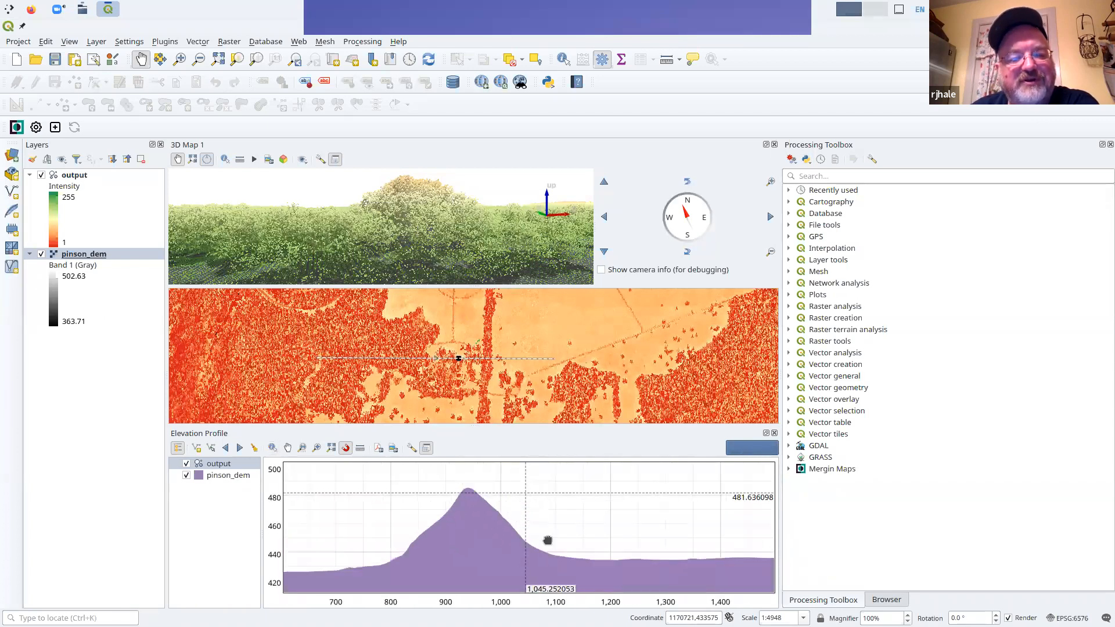
scroll(537, 540, "up", 2)
scroll(536, 542, "down", 3)
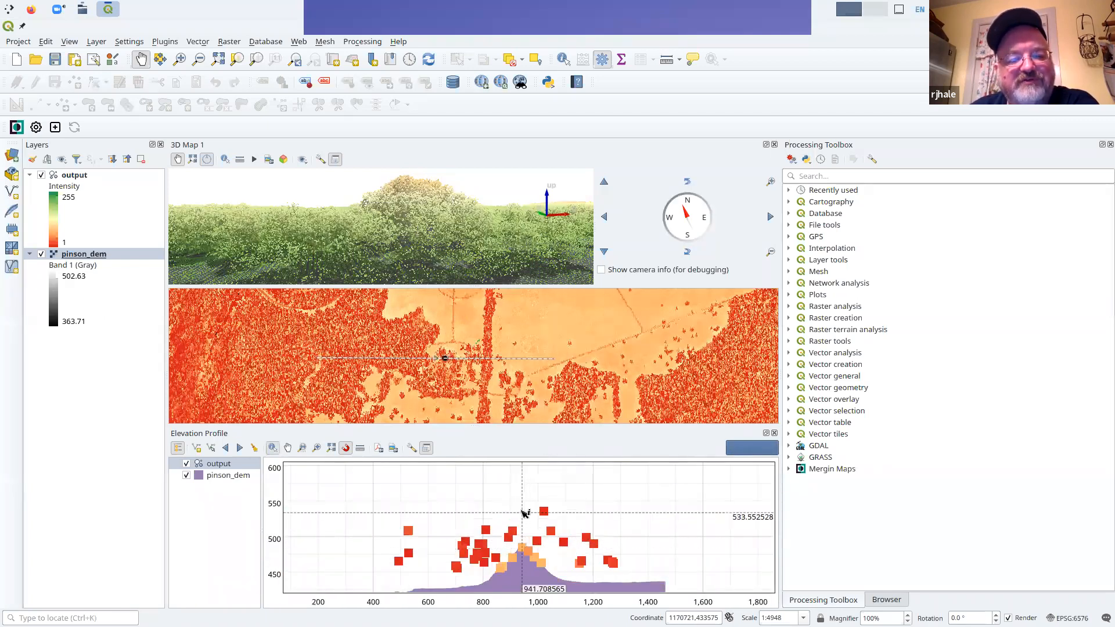
scroll(524, 530, "up", 2)
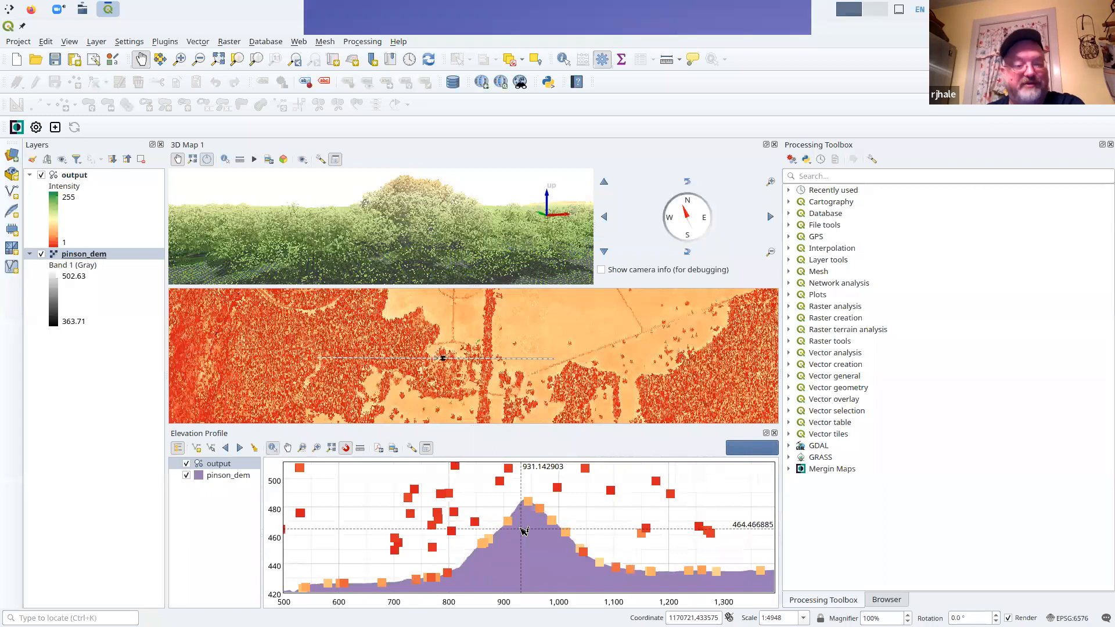
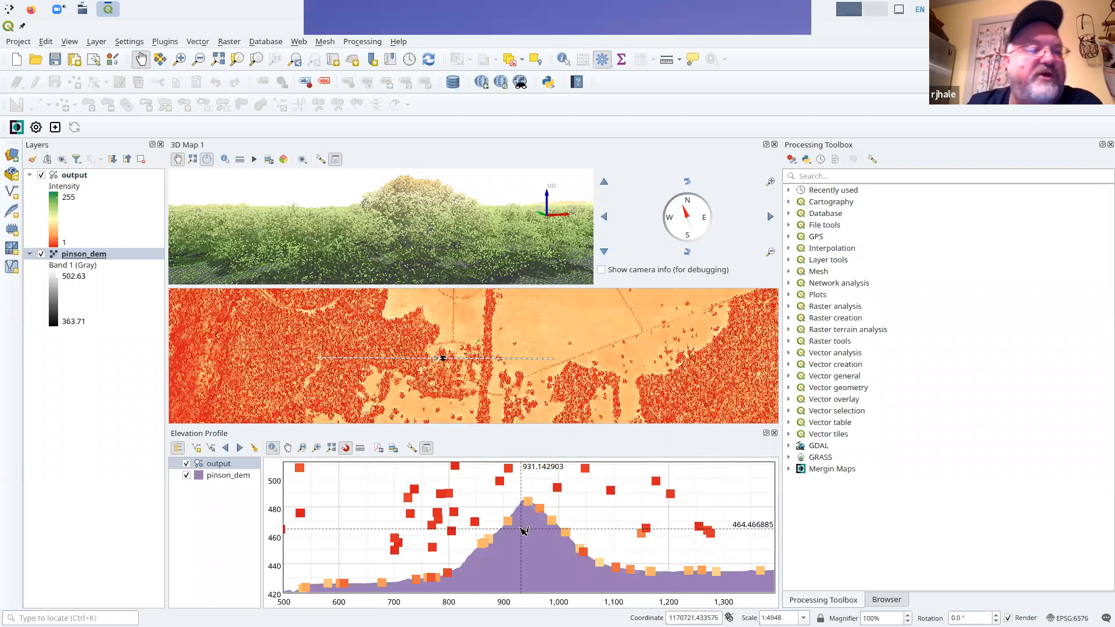
Review the File and Protocol source options for adding a point cloud without loading any dataset
left_click(11, 156)
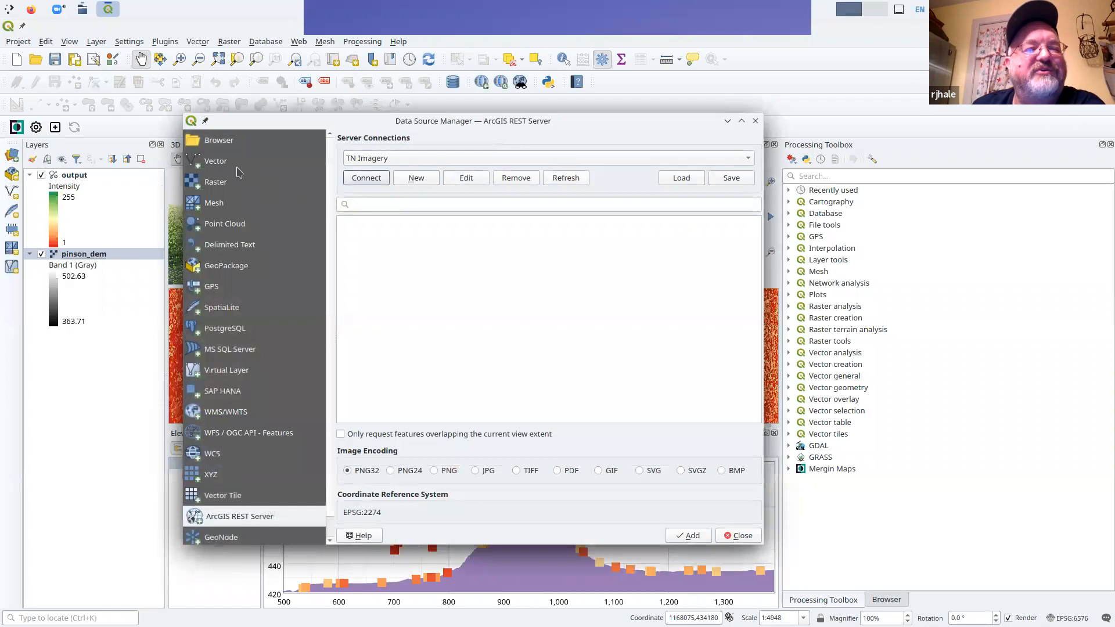
left_click(238, 168)
left_click(240, 223)
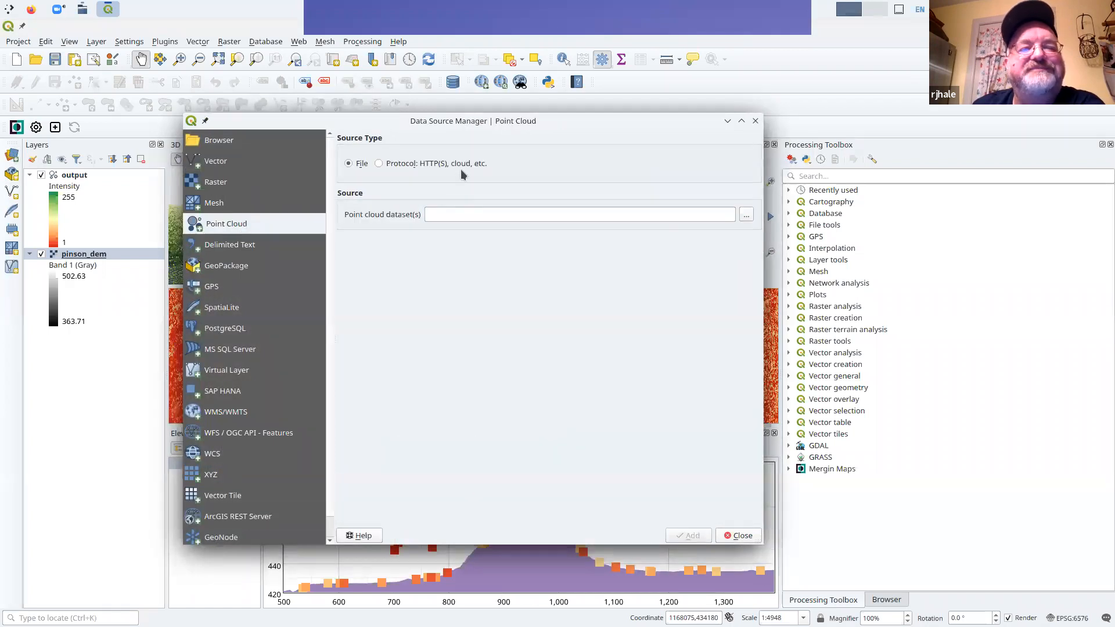
left_click_drag(489, 120, 527, 156)
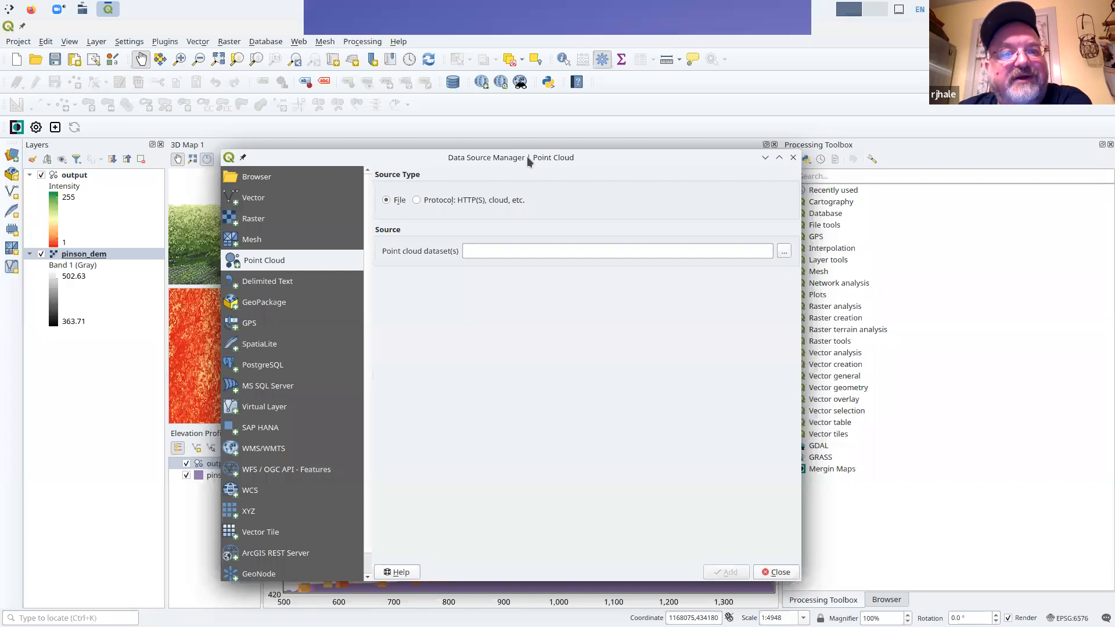
left_click(489, 201)
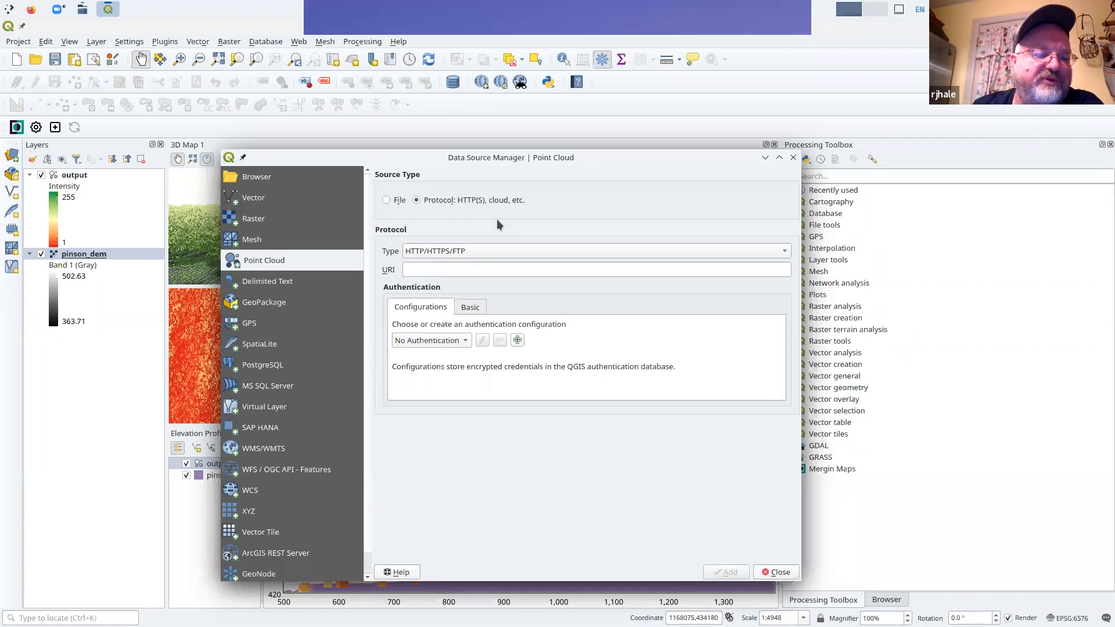
left_click(778, 572)
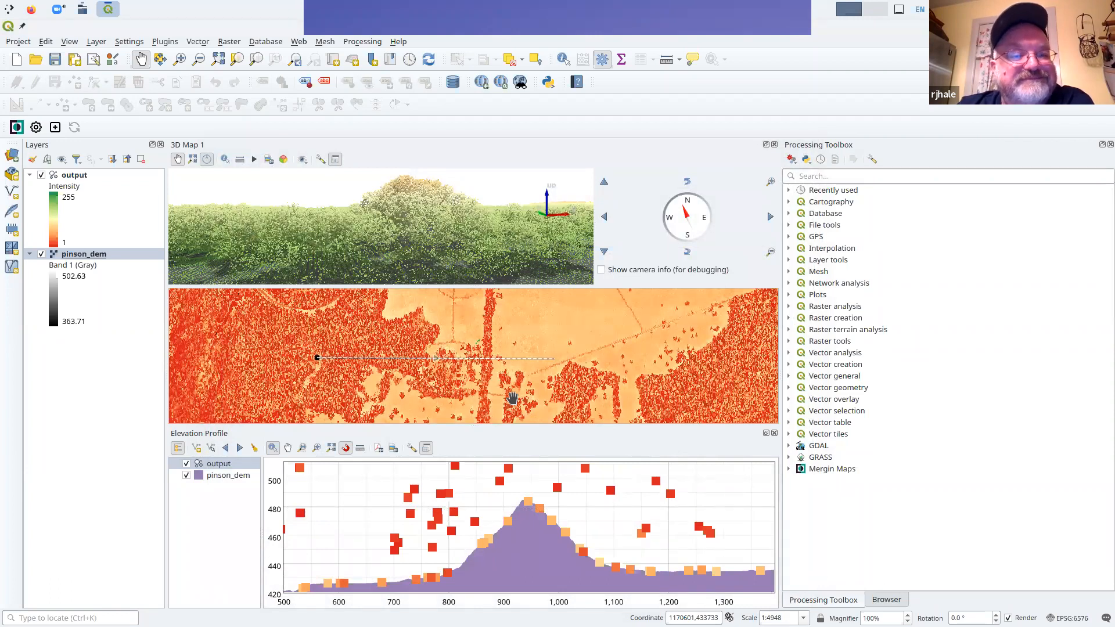
Turn the 3D view to see the mound from another direction and make the 3D map taller
left_click_drag(416, 263, 390, 240)
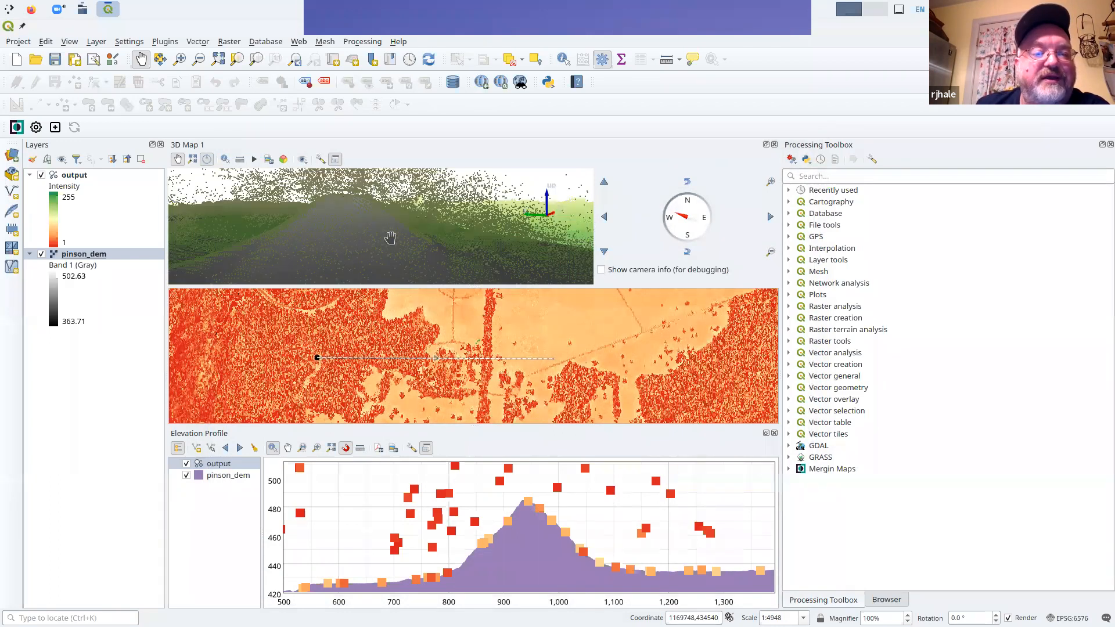
left_click_drag(392, 287, 406, 377)
scroll(389, 292, "up", 5)
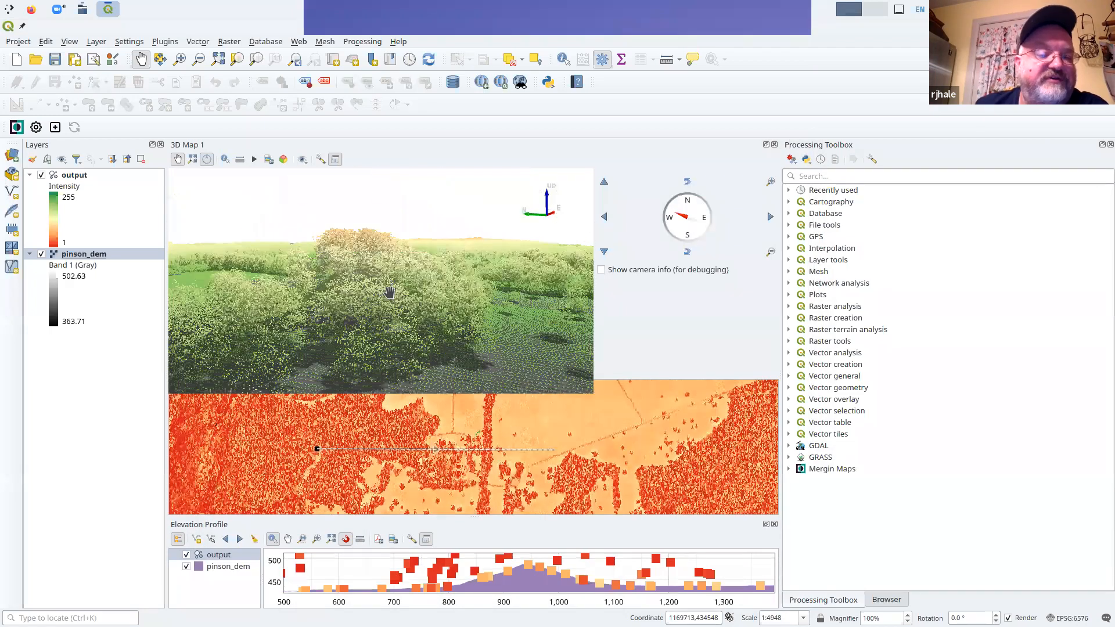
Examine the point cloud's tree canopy and ground returns in 3D, from an overview of the whole site to close range
scroll(389, 292, "down", 5)
scroll(406, 234, "down", 5)
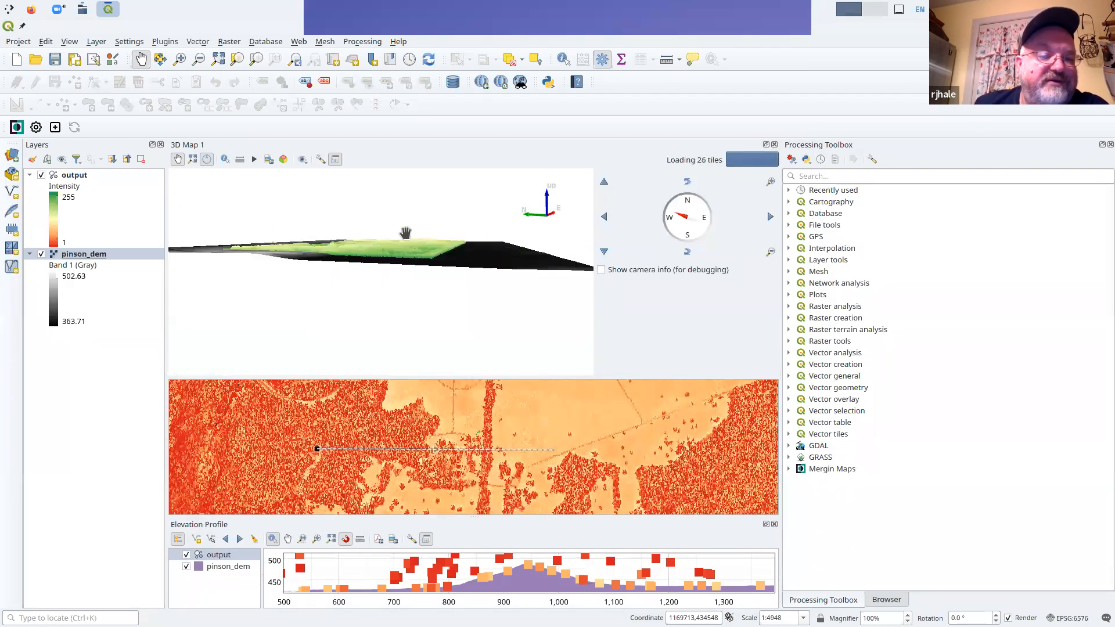
scroll(406, 233, "up", 8)
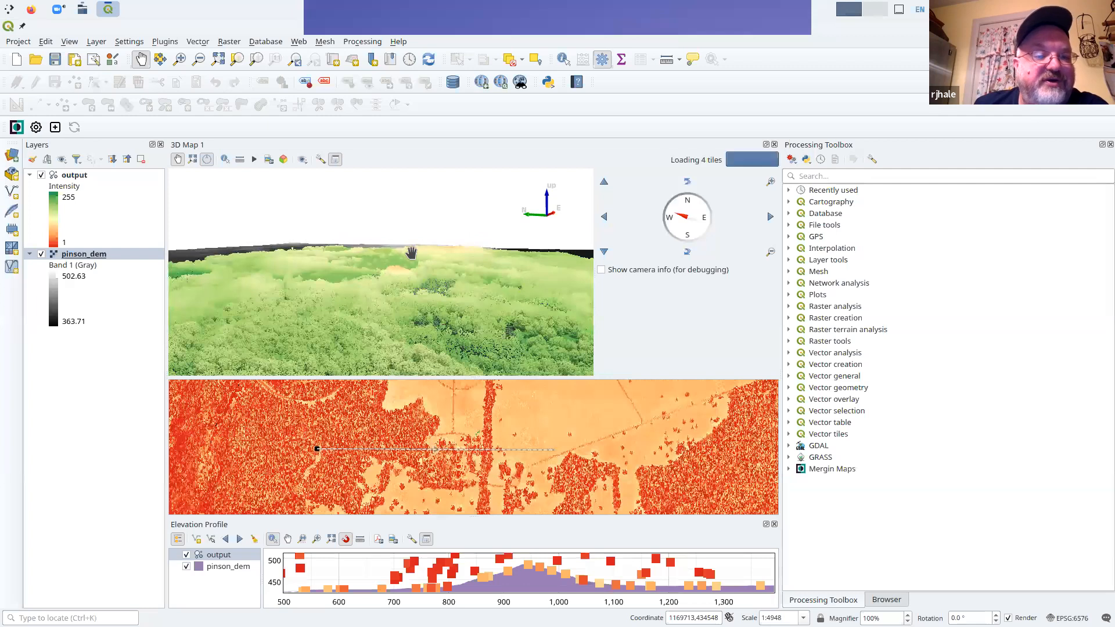
left_click_drag(413, 281, 410, 226)
left_click_drag(427, 336, 442, 210)
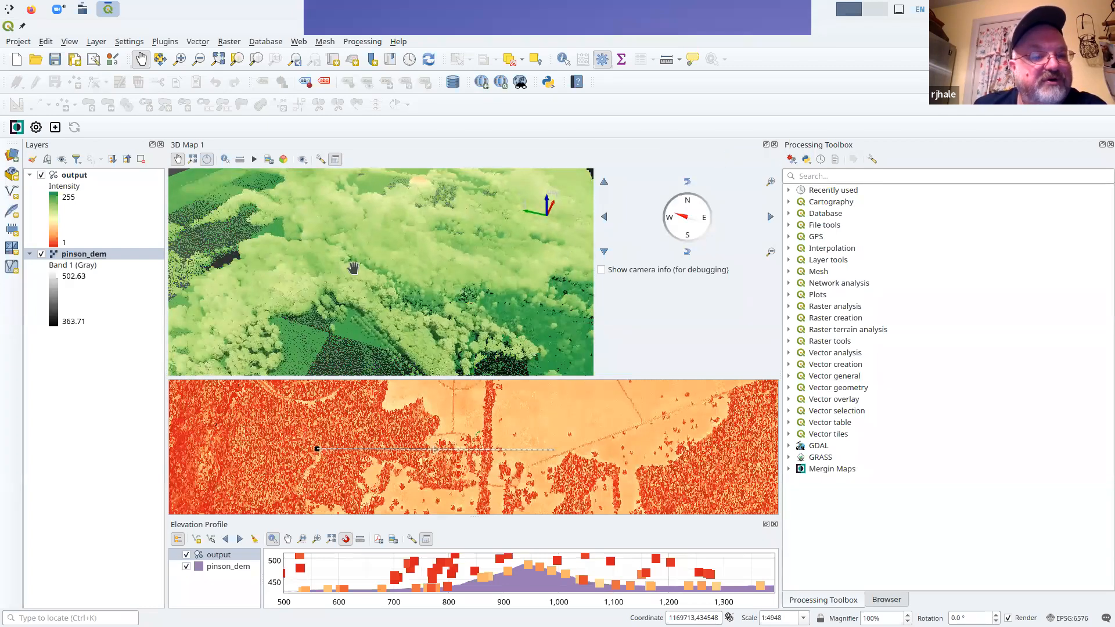
left_click_drag(353, 269, 458, 251)
left_click_drag(174, 312, 418, 300)
scroll(419, 300, "up", 5)
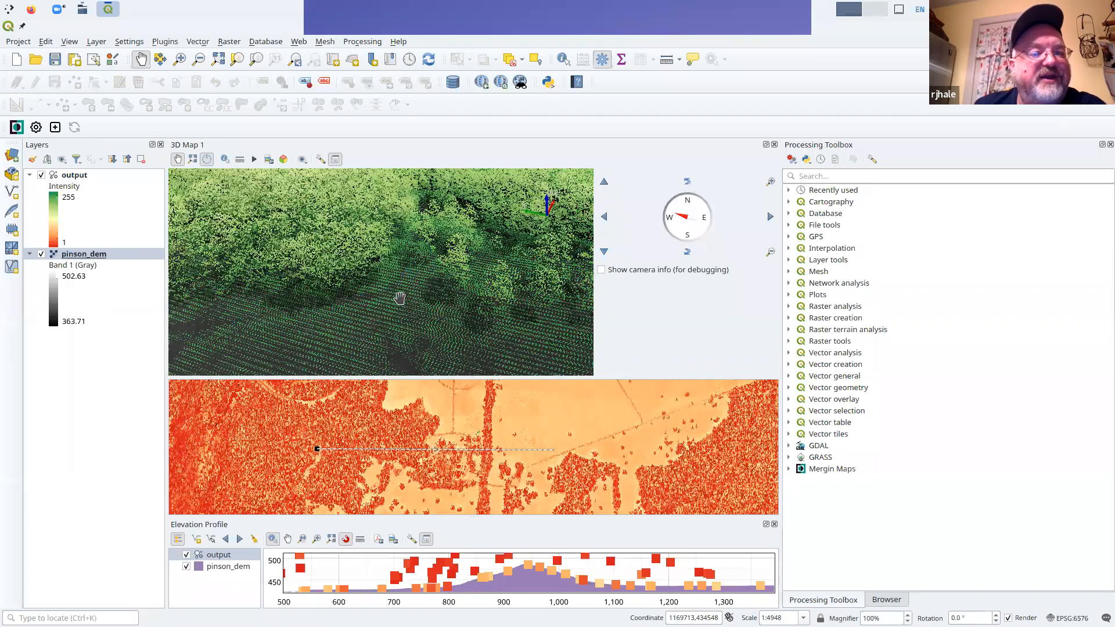
scroll(405, 294, "down", 2)
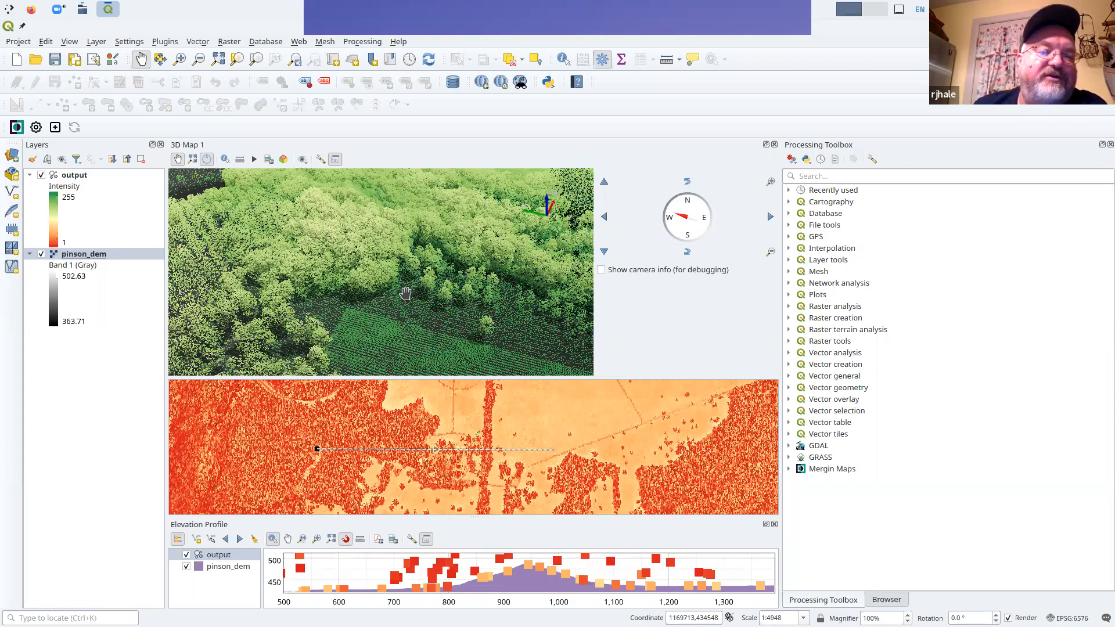
Examine the point cloud's forest edge and open field in 3D from several directions, from close range to an overview
left_click_drag(427, 315, 552, 205)
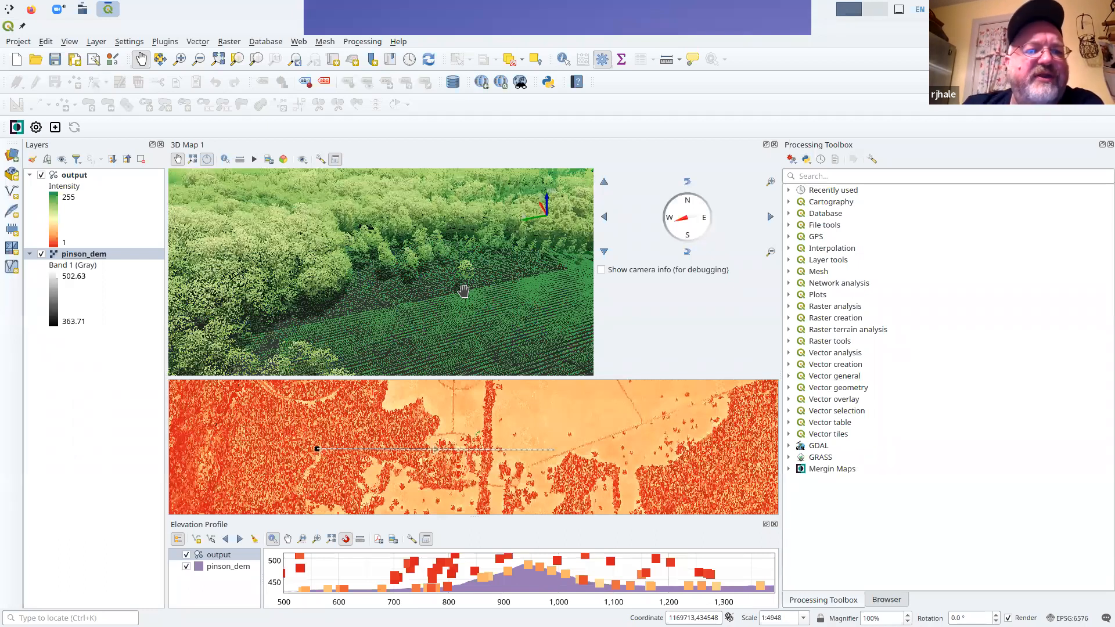
scroll(462, 291, "down", 3)
left_click_drag(396, 289, 517, 297)
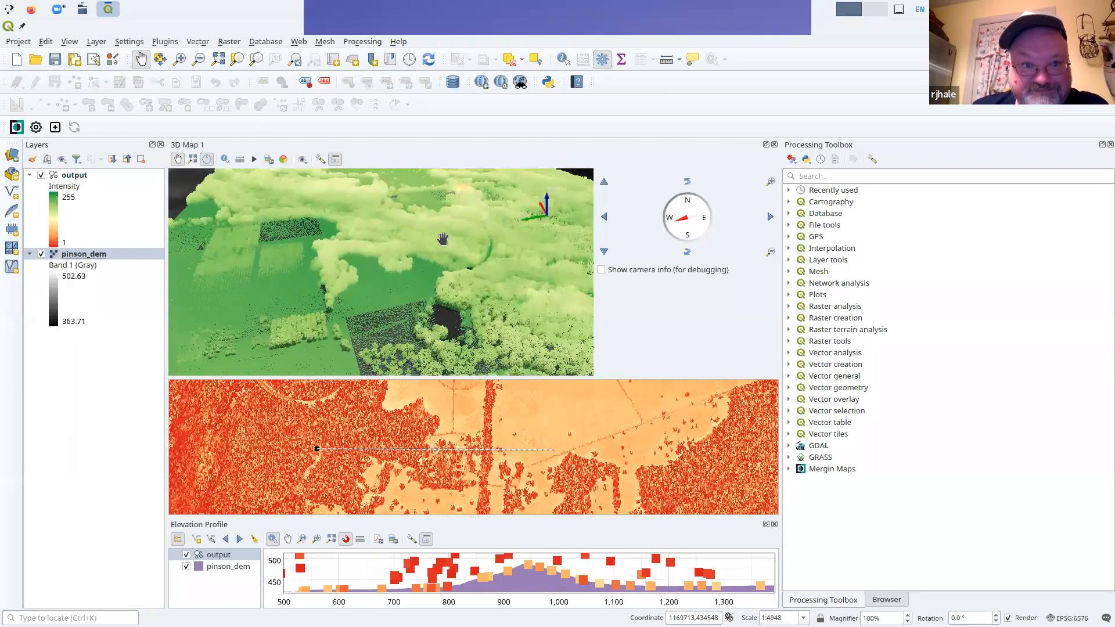
left_click_drag(443, 239, 453, 385)
scroll(471, 313, "up", 3)
left_click_drag(447, 273, 433, 266)
scroll(433, 266, "down", 10)
scroll(433, 266, "down", 3)
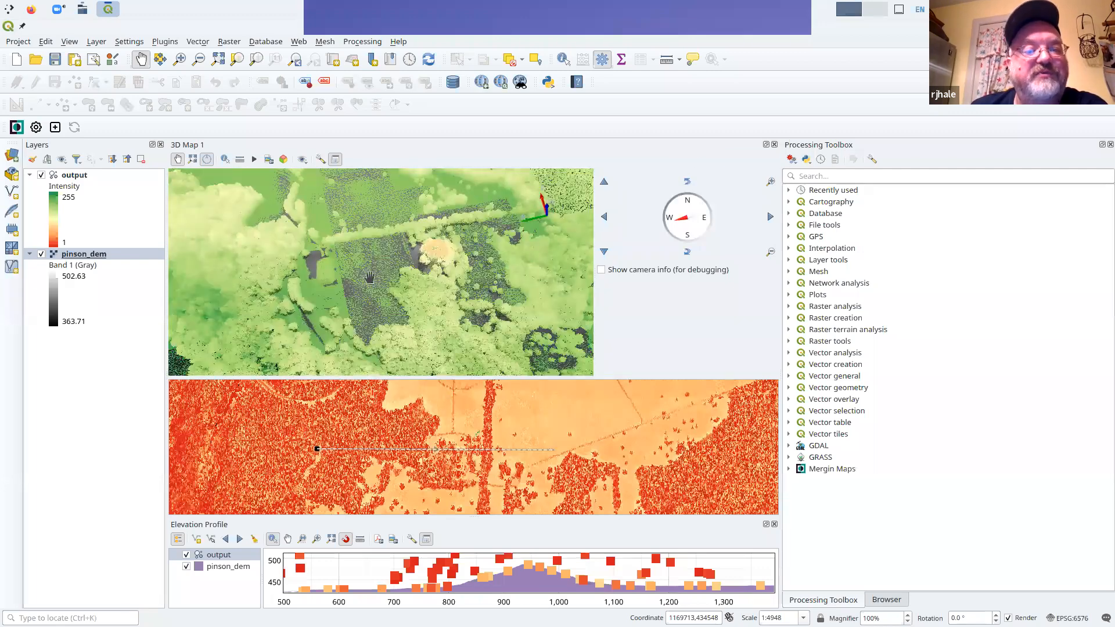
Inspect the full point cloud extent over the DEM and the tree-covered mound from above and at ground level
left_click_drag(409, 216, 412, 301)
scroll(413, 301, "down", 5)
scroll(428, 307, "down", 3)
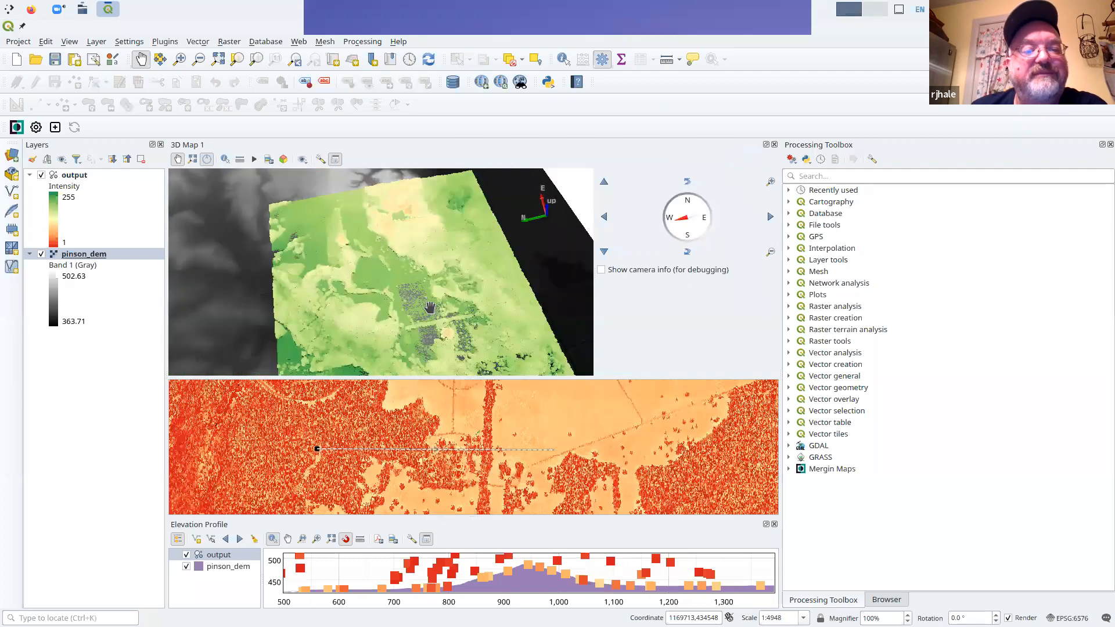
scroll(333, 234, "up", 5)
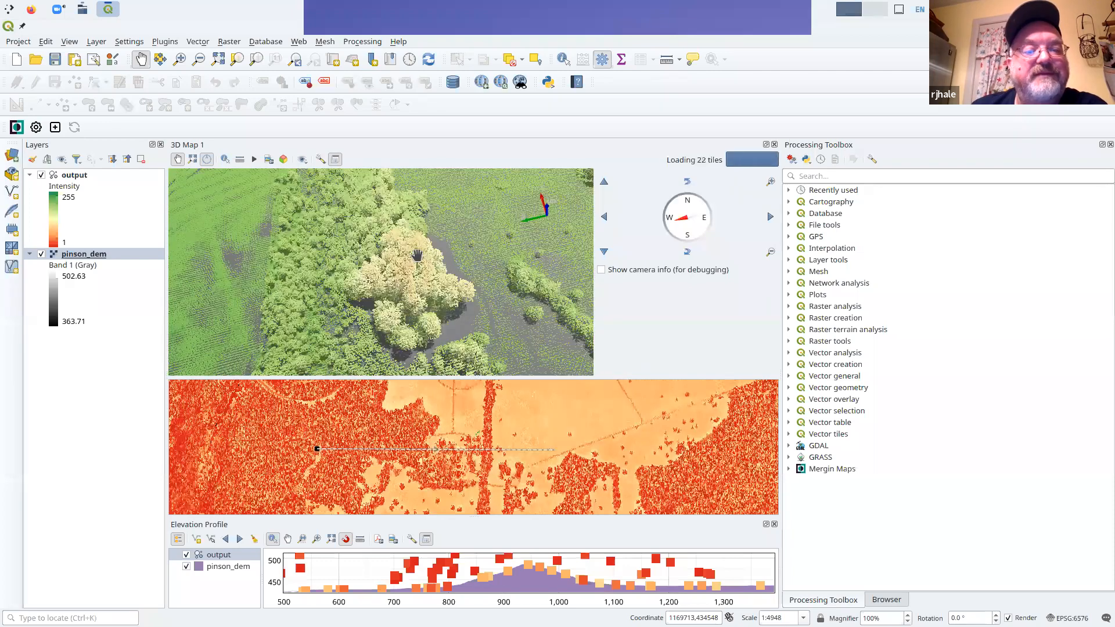
scroll(422, 260, "up", 3)
left_click_drag(427, 264, 424, 375)
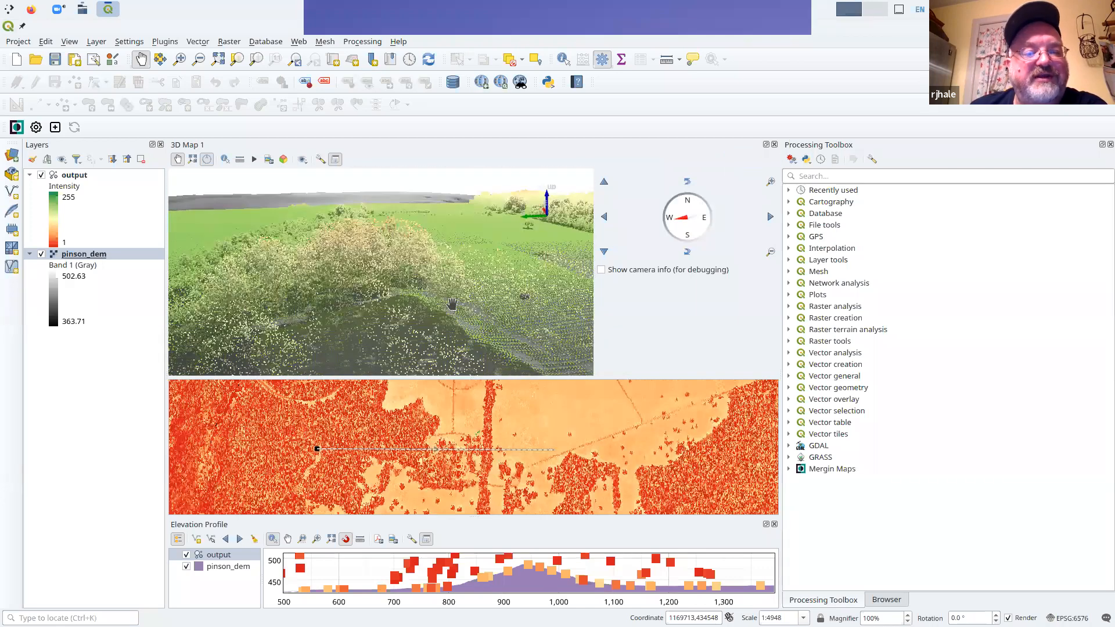
left_click_drag(410, 330, 380, 314)
left_click_drag(463, 309, 465, 295)
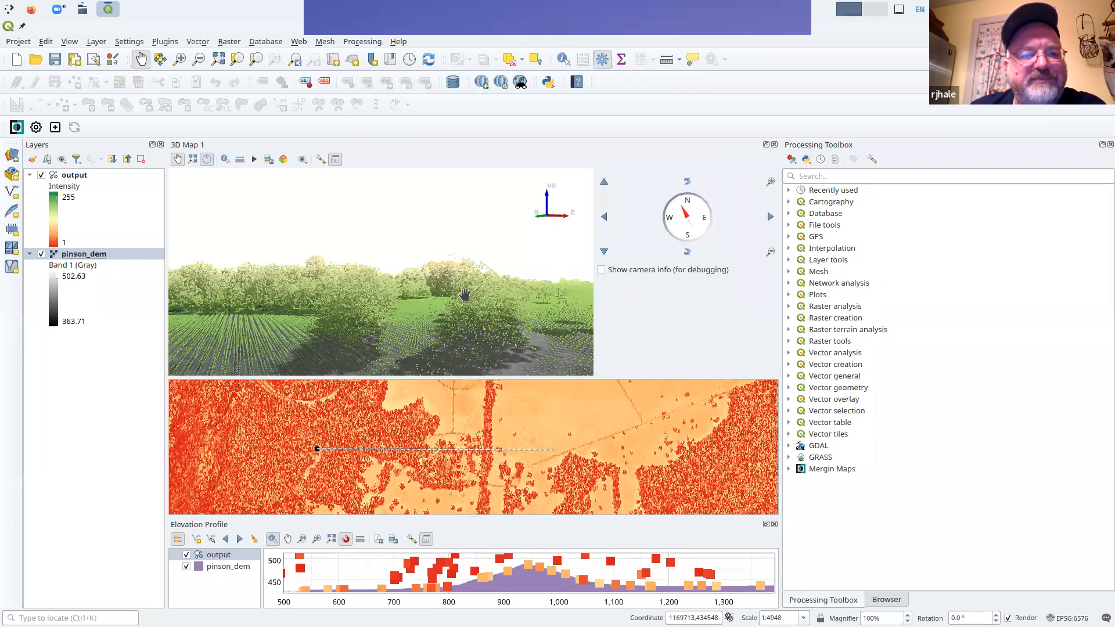
Examine the bare DEM terrain surface beyond the point cloud in 3D from low and raised viewpoints
scroll(465, 295, "up", 5)
scroll(459, 300, "up", 3)
scroll(463, 286, "up", 5)
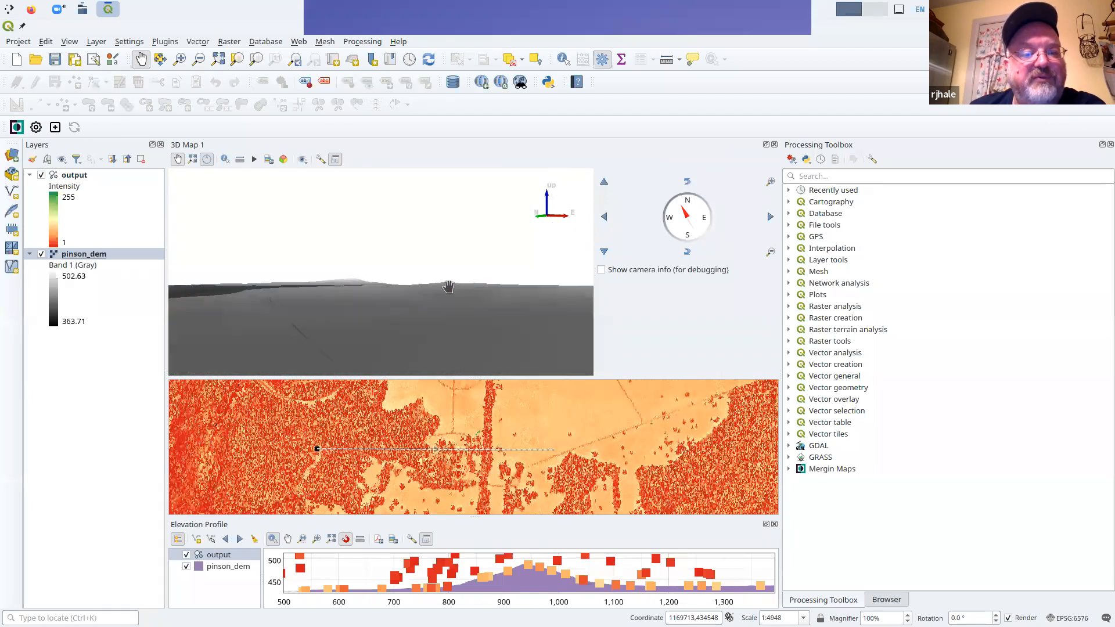
scroll(450, 296, "up", 4)
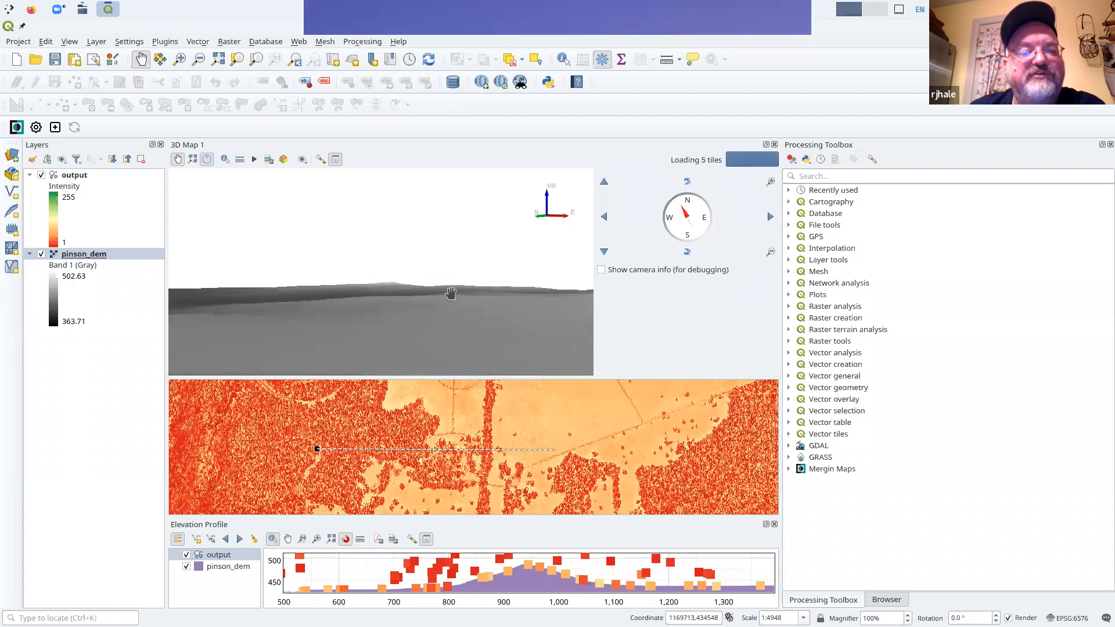
left_click_drag(450, 306, 427, 255)
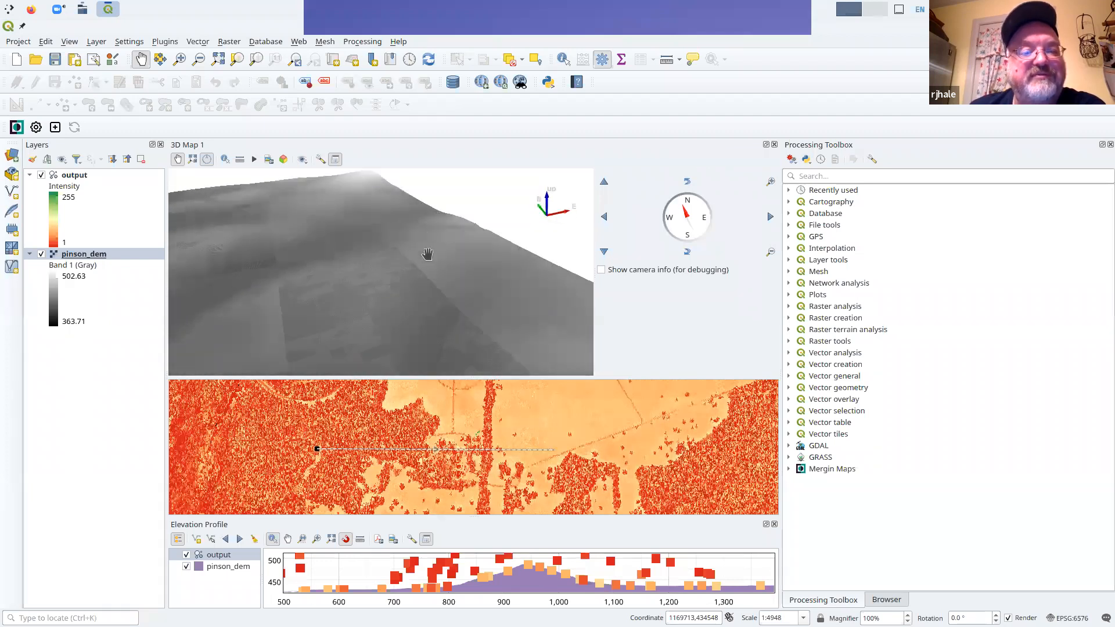
scroll(410, 276, "down", 5)
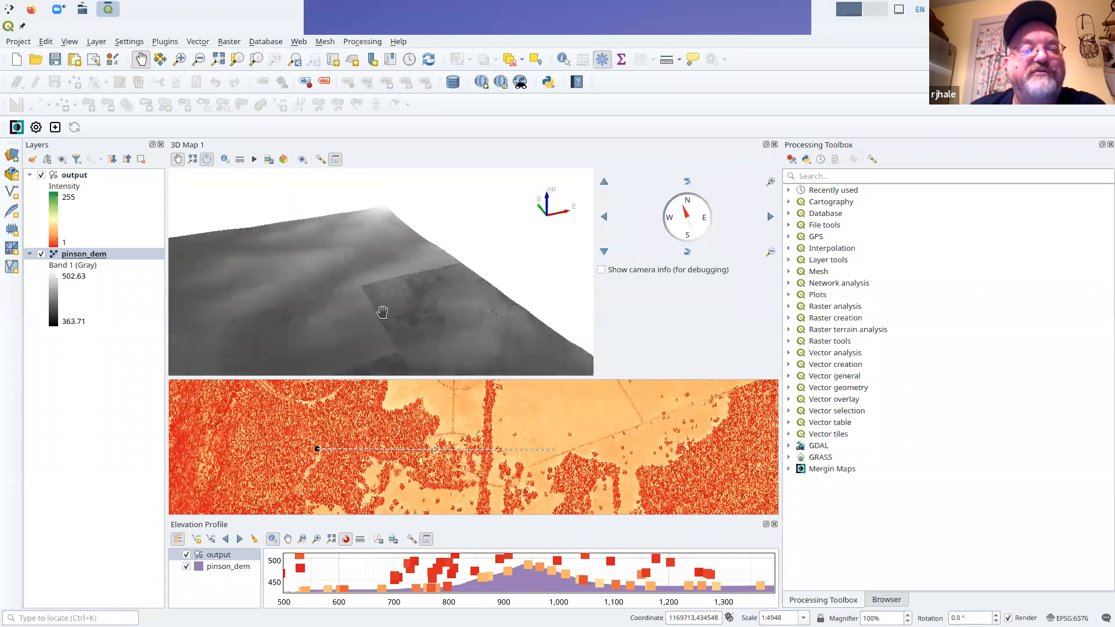
left_click_drag(382, 312, 435, 230)
left_click_drag(430, 298, 473, 232)
Examine the tree-covered mound in the 3D point cloud at close range and from another direction
scroll(451, 259, "up", 5)
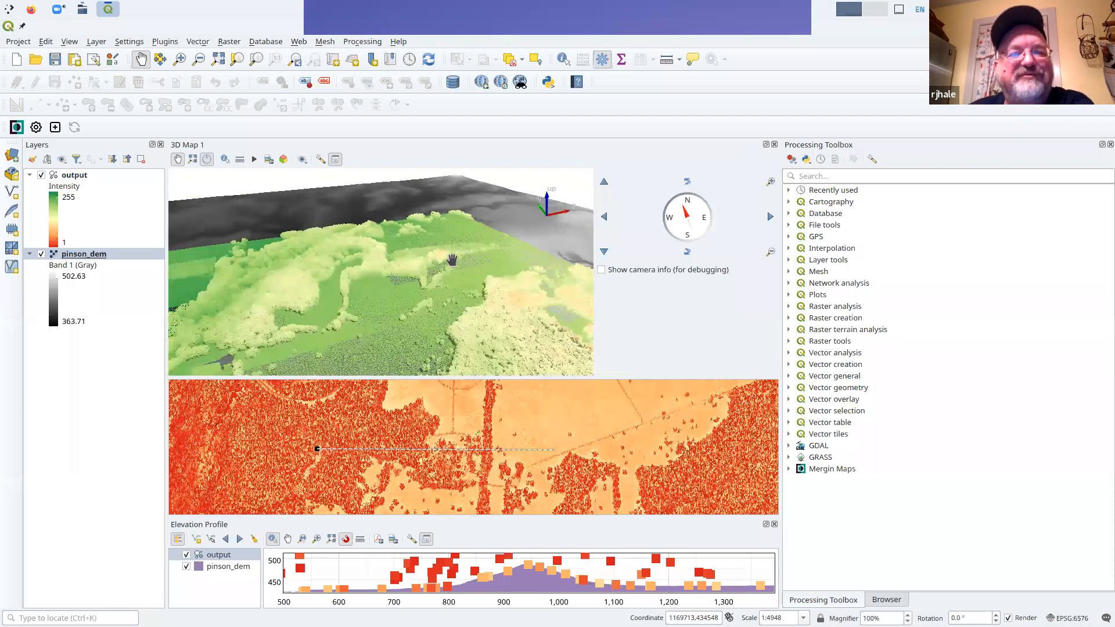
scroll(443, 263, "up", 4)
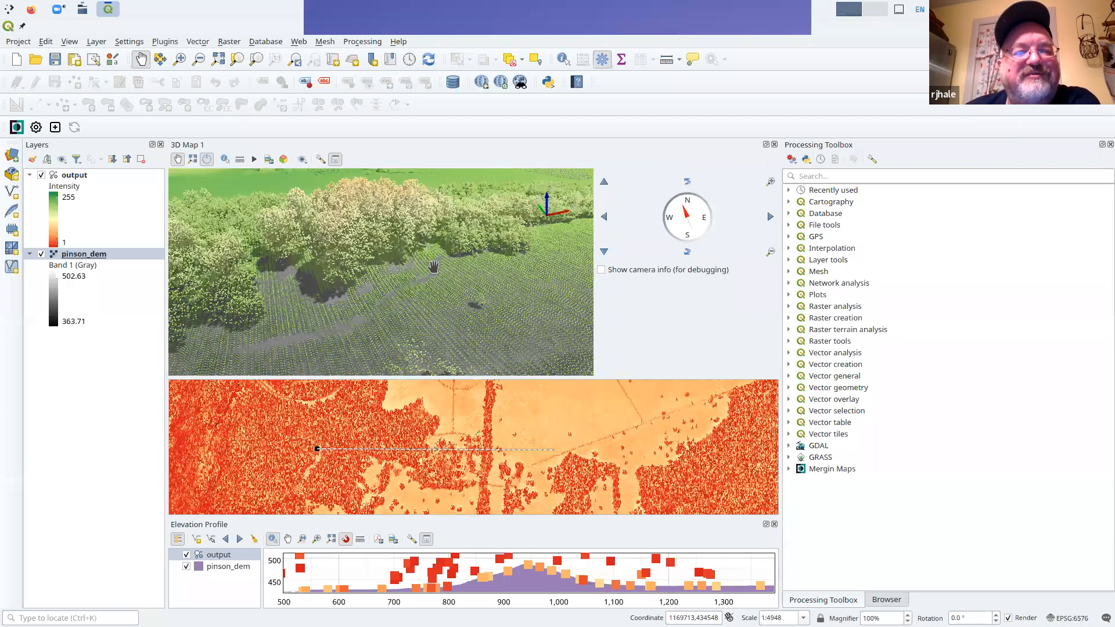
scroll(434, 266, "up", 4)
scroll(336, 264, "up", 4)
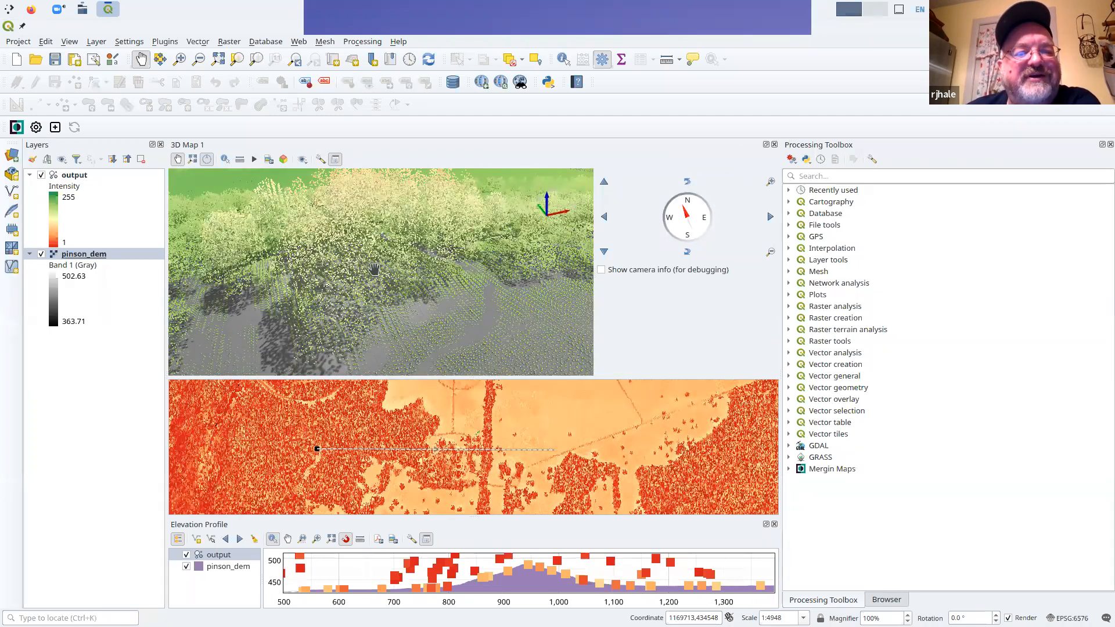
left_click_drag(368, 308, 429, 316)
scroll(429, 316, "down", 5)
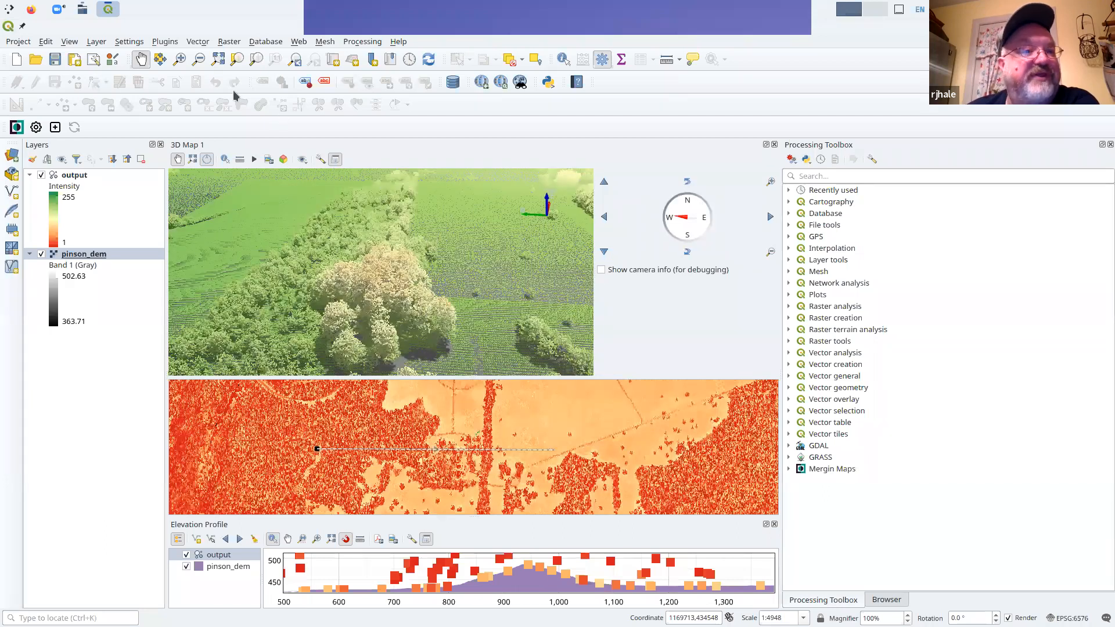
Switch to the Google Slides presentation in Firefox and show the closing "Fin" slide
left_click(32, 14)
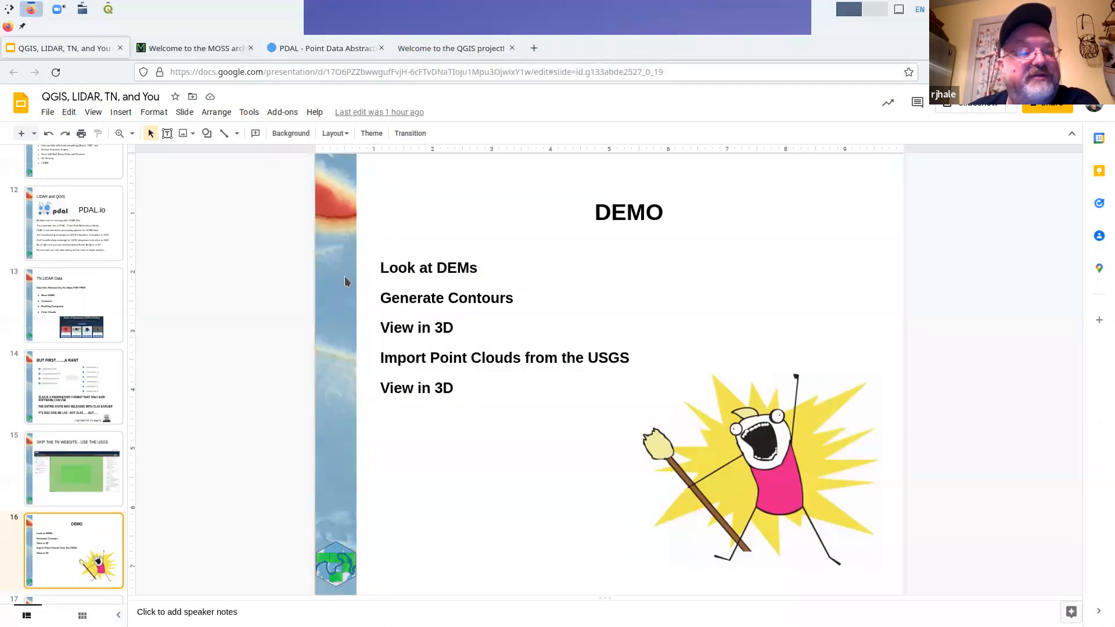
scroll(86, 525, "down", 1)
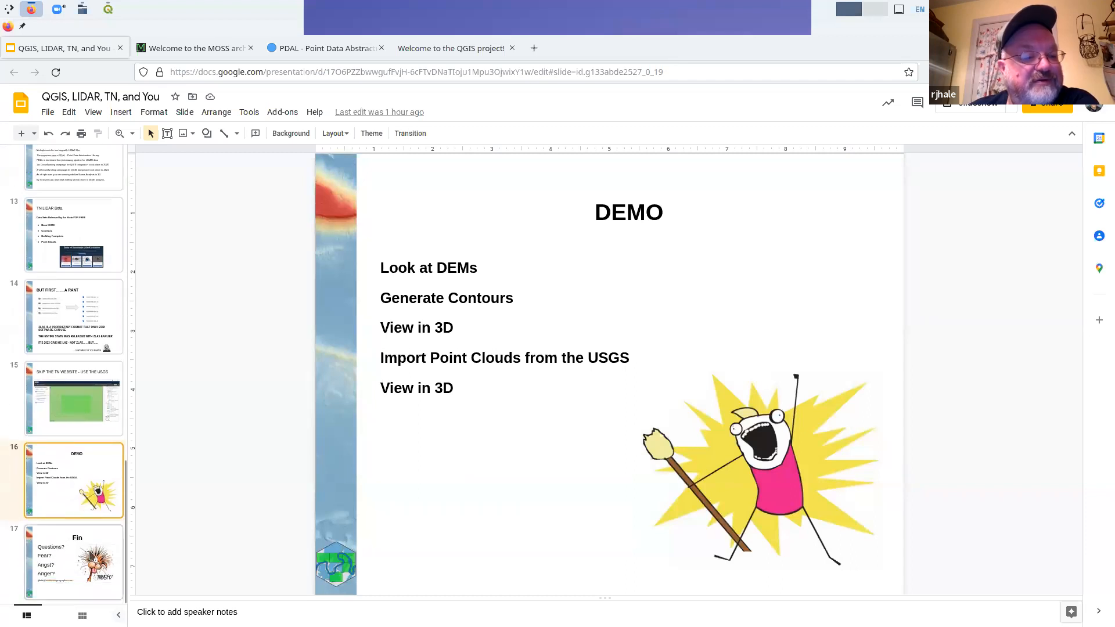
left_click(92, 555)
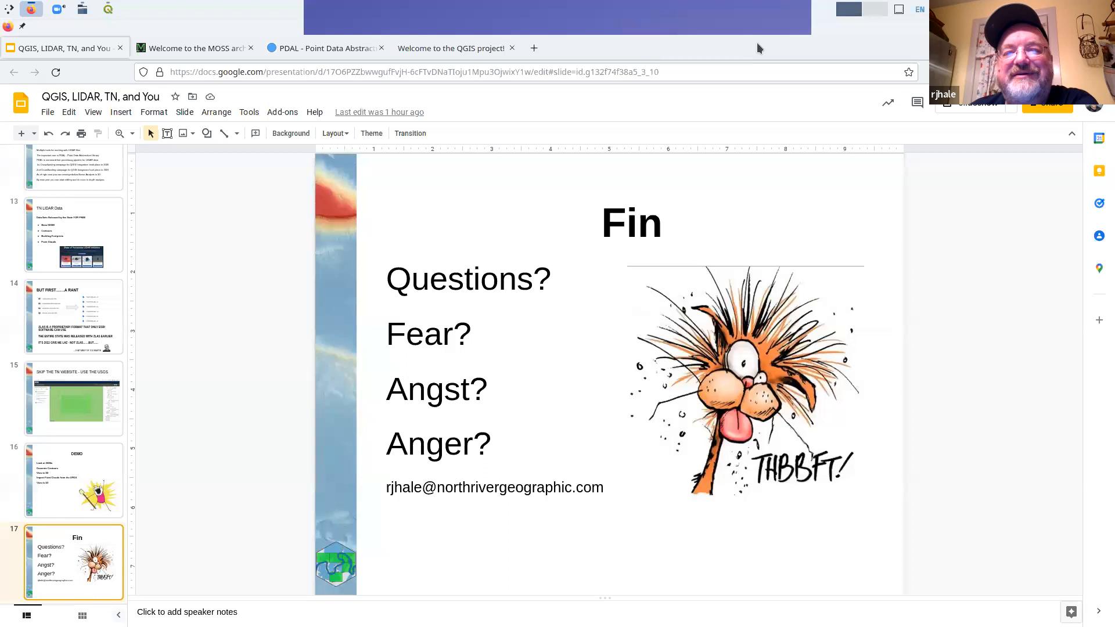
Move the presentation window down to uncover QGIS, return to the project and make the 3D map shorter
left_click_drag(765, 34, 741, 354)
left_click(508, 299)
left_click_drag(508, 368, 586, 449)
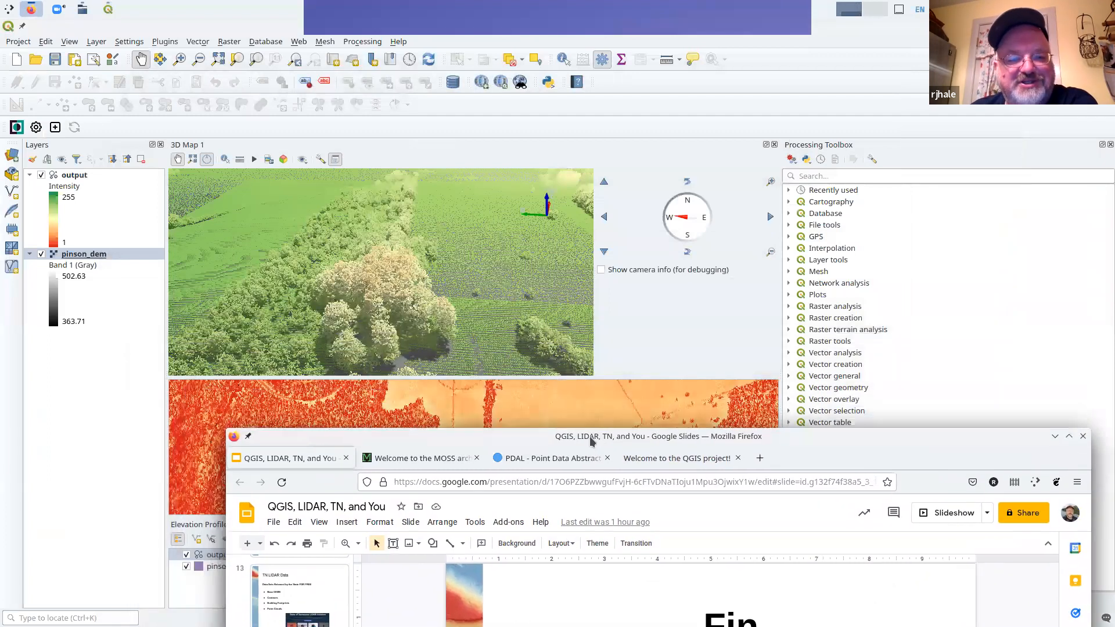
left_click(479, 377)
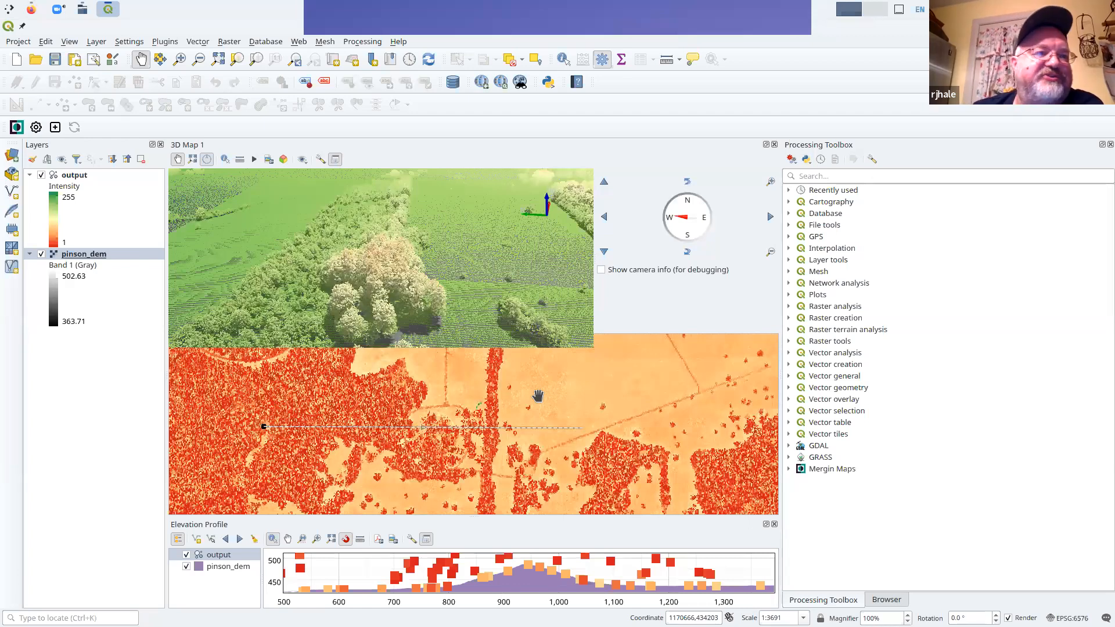
Bring the presentation back into view, show the "How does Open Source Work?" slide, and return to QGIS
left_click(31, 9)
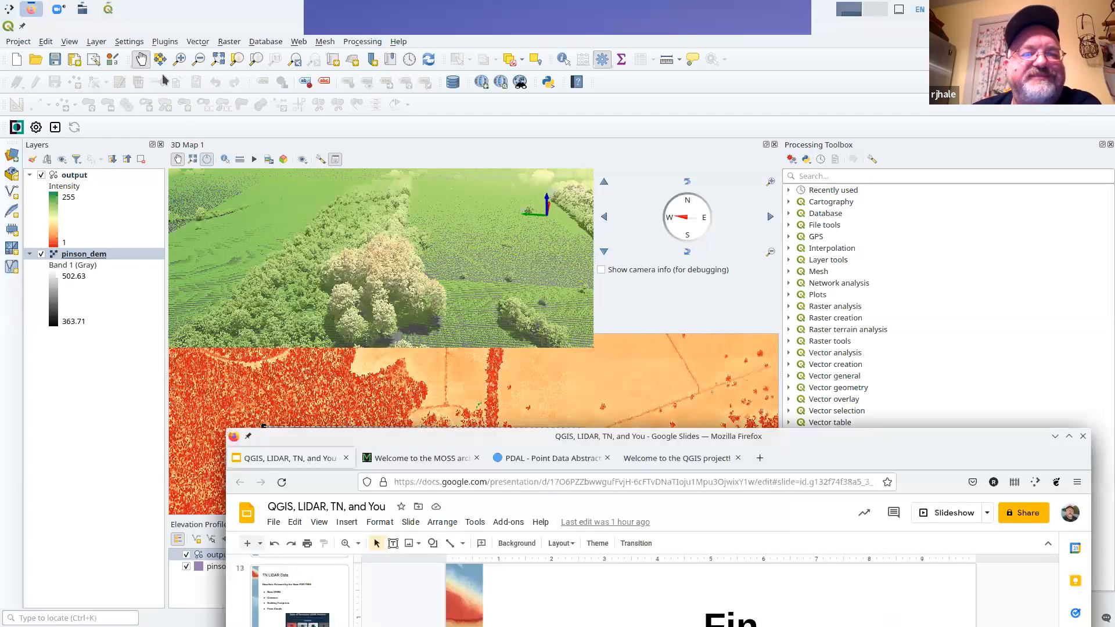
left_click_drag(561, 439, 430, 52)
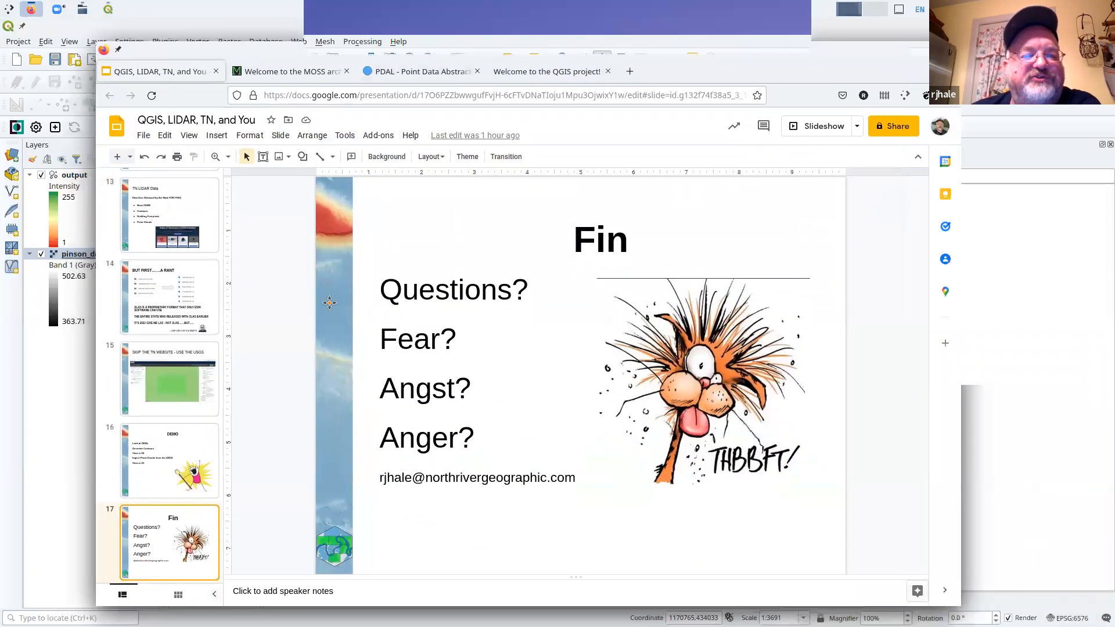
scroll(213, 402, "up", 10)
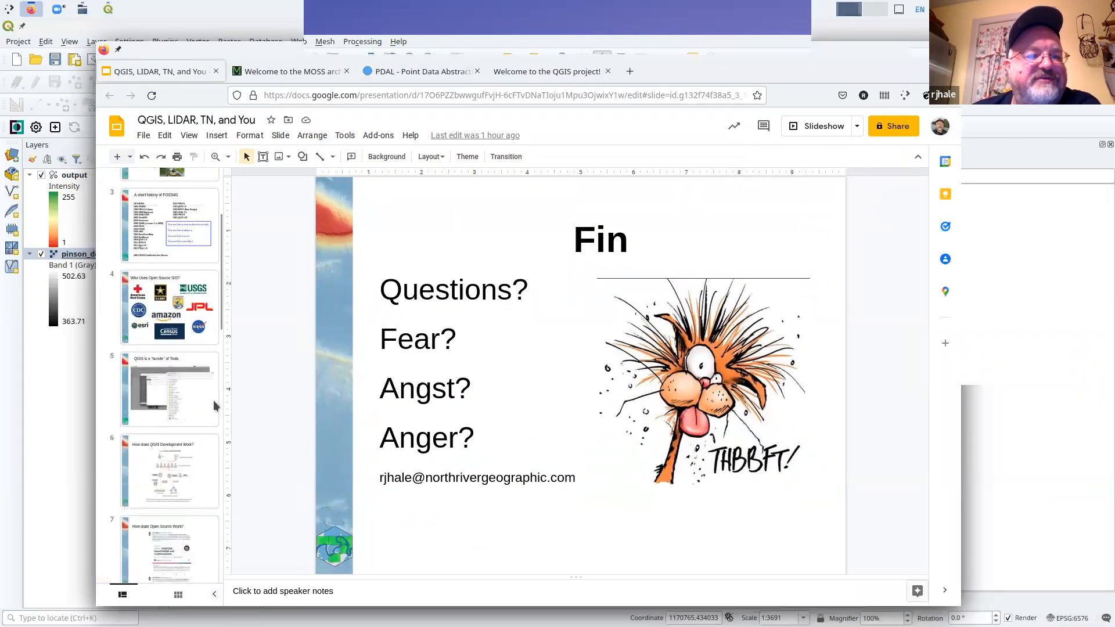
scroll(185, 502, "down", 1)
left_click(169, 527)
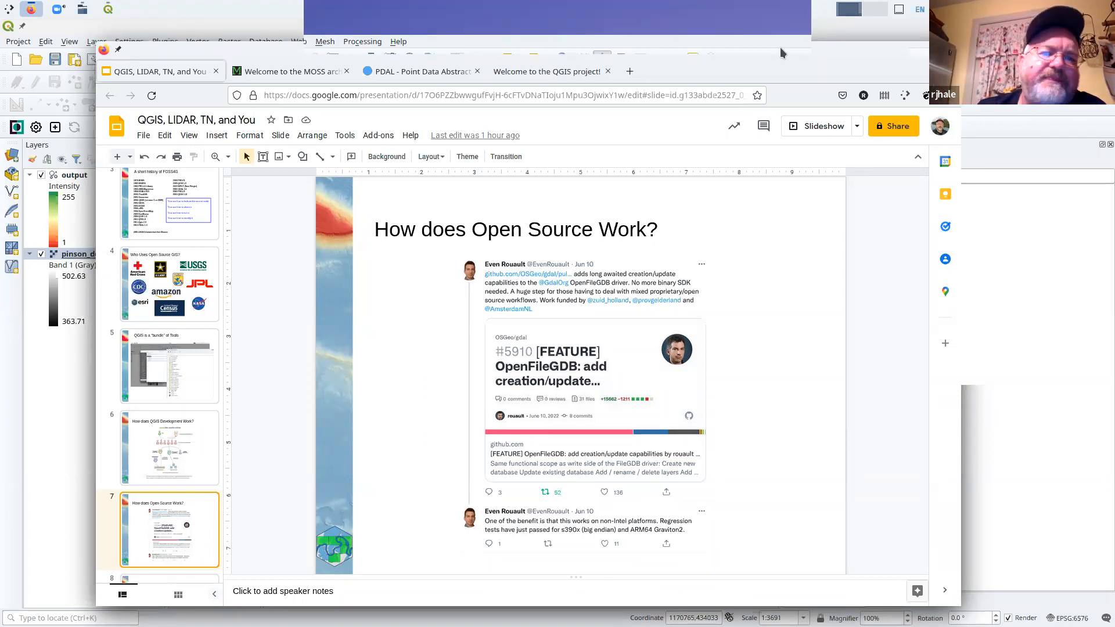
left_click(925, 48)
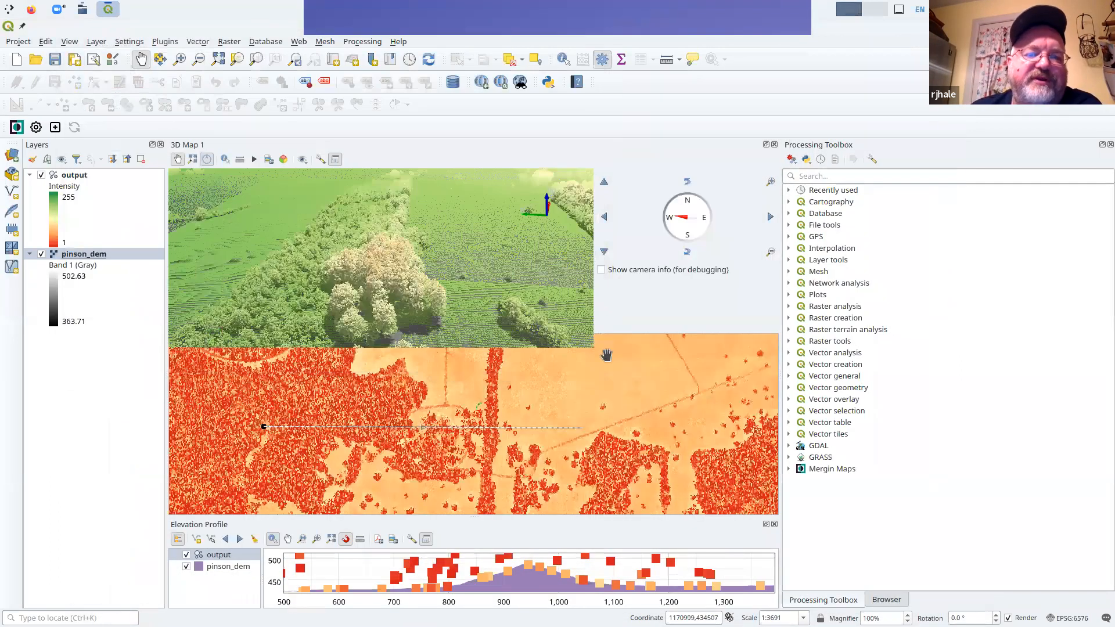
Tilt the 3D view toward the horizon and turn on eye dome lighting for the 3D map
left_click_drag(426, 287, 443, 368)
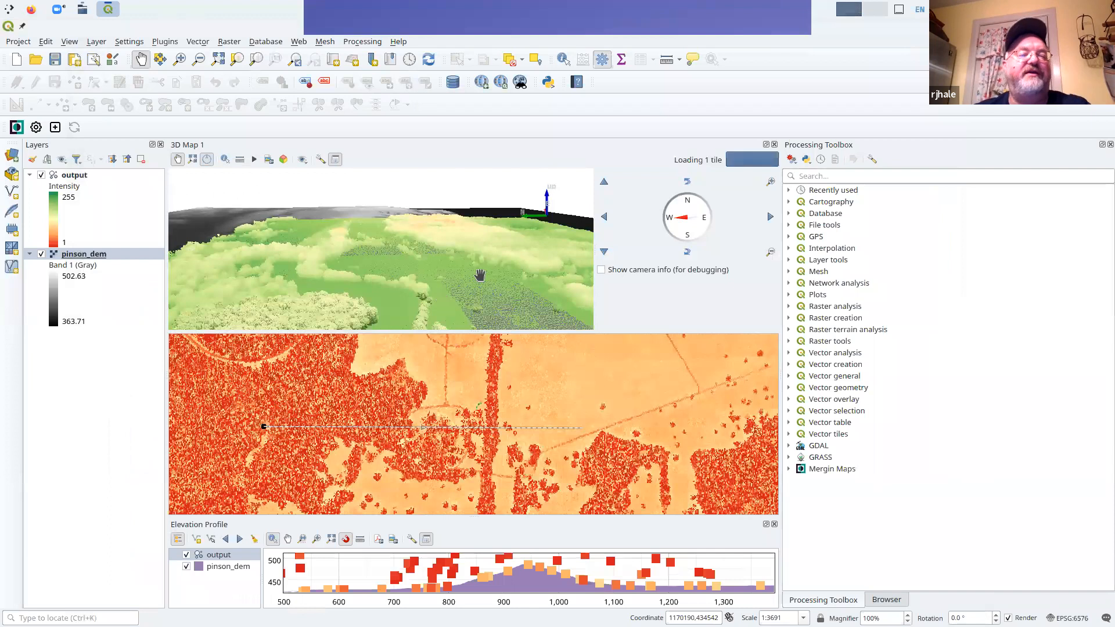
left_click(321, 160)
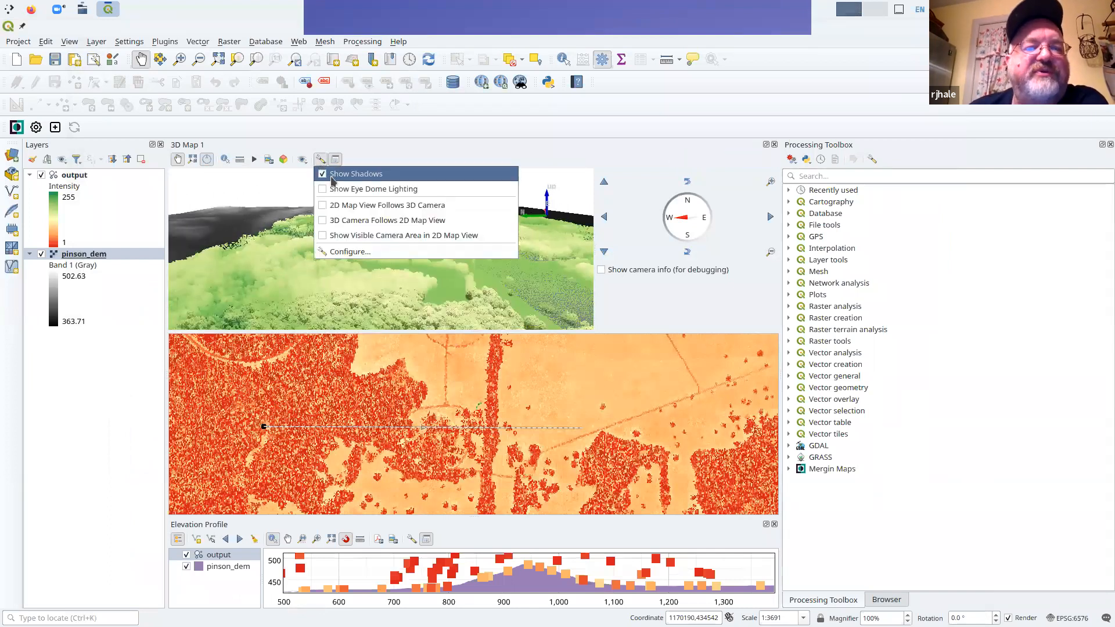
left_click(349, 189)
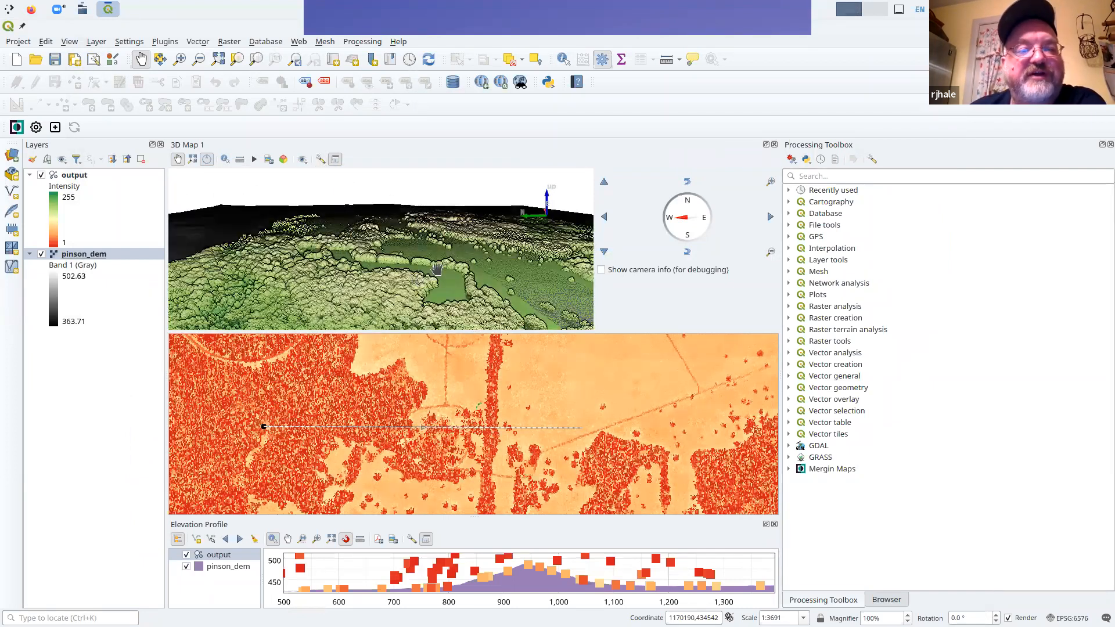
Examine how eye dome lighting shades the trees, fields and earthworks in the 3D point cloud
scroll(439, 267, "up", 5)
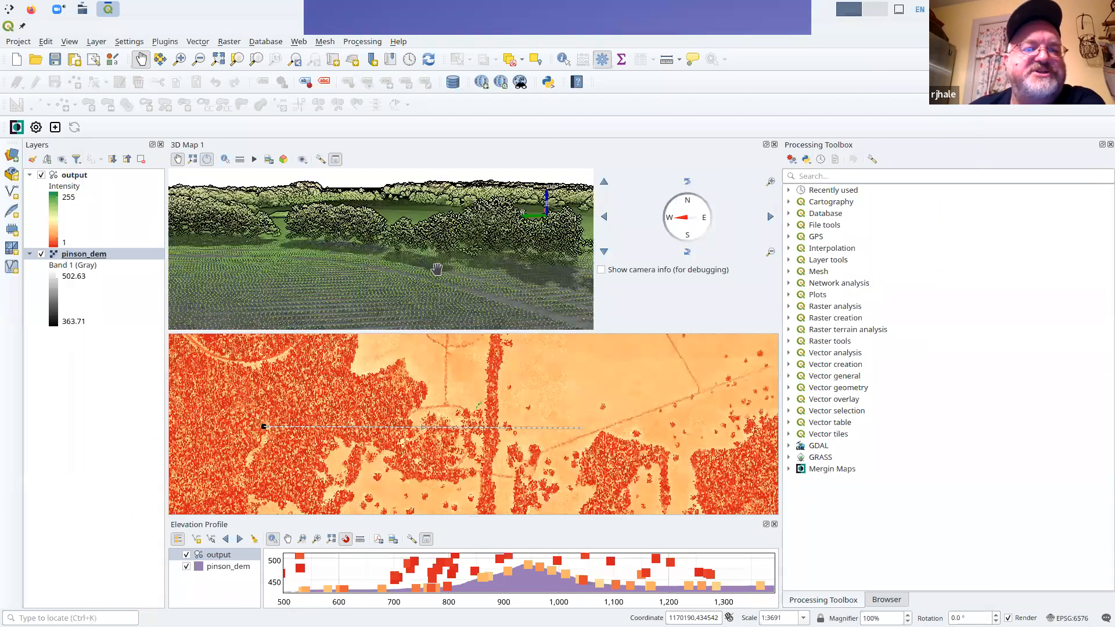
left_click_drag(418, 285, 284, 200)
left_click_drag(480, 274, 391, 244)
scroll(395, 239, "up", 2)
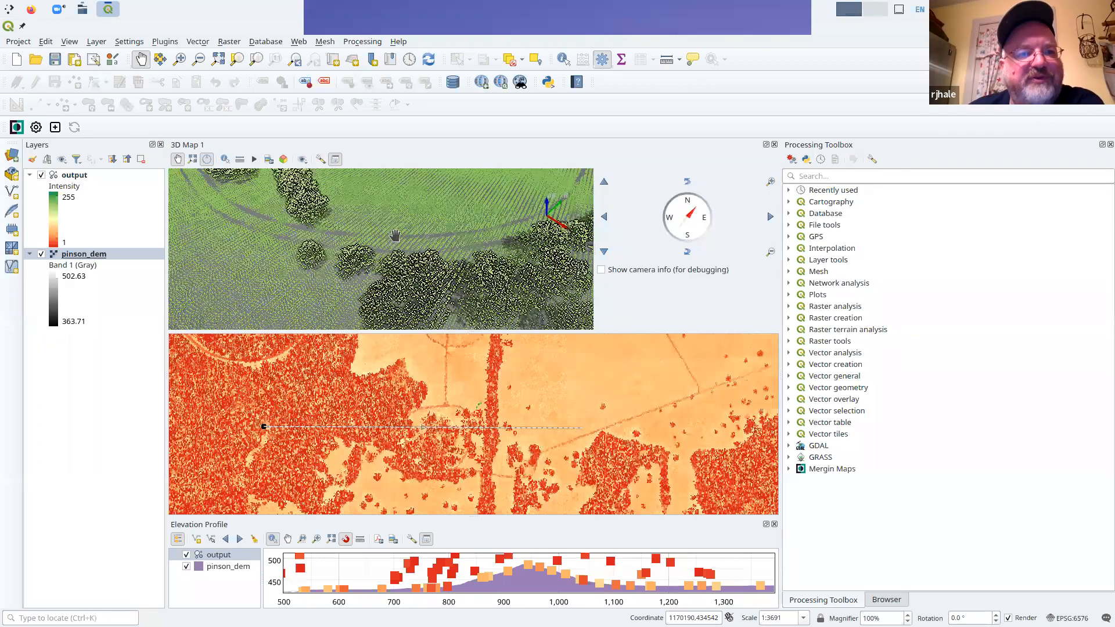
scroll(471, 231, "up", 2)
scroll(493, 270, "up", 3)
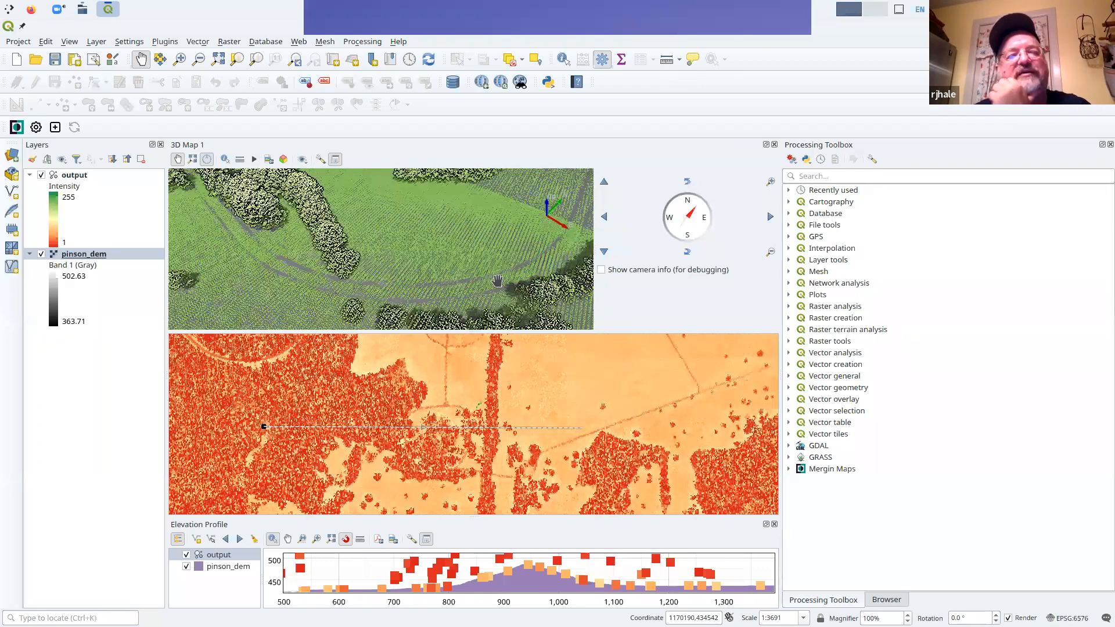
scroll(449, 280, "up", 4)
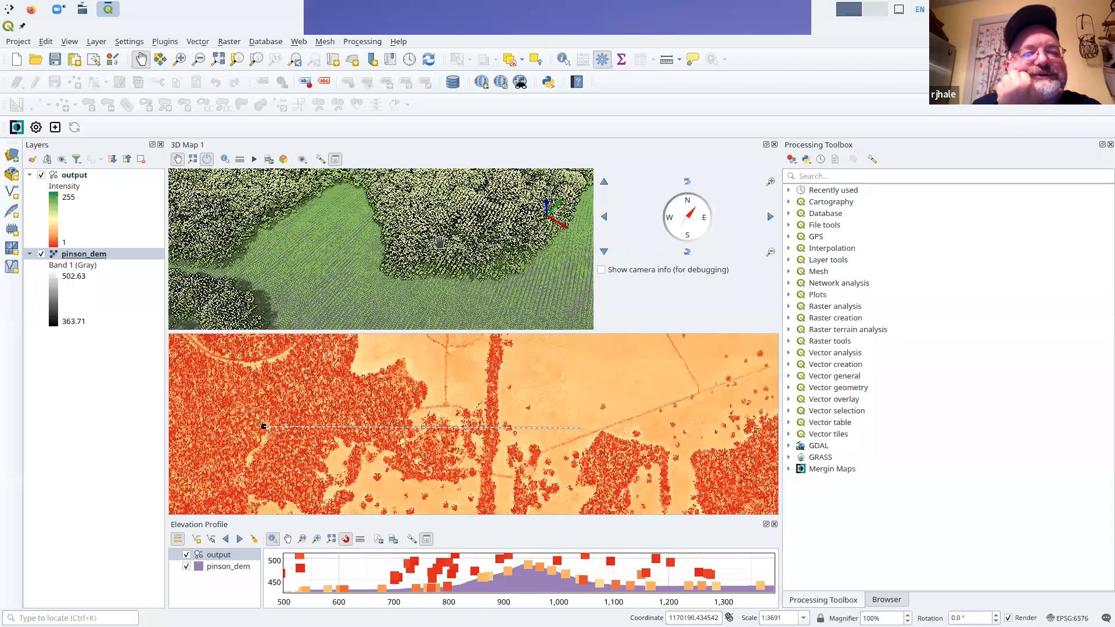
scroll(450, 282, "up", 3)
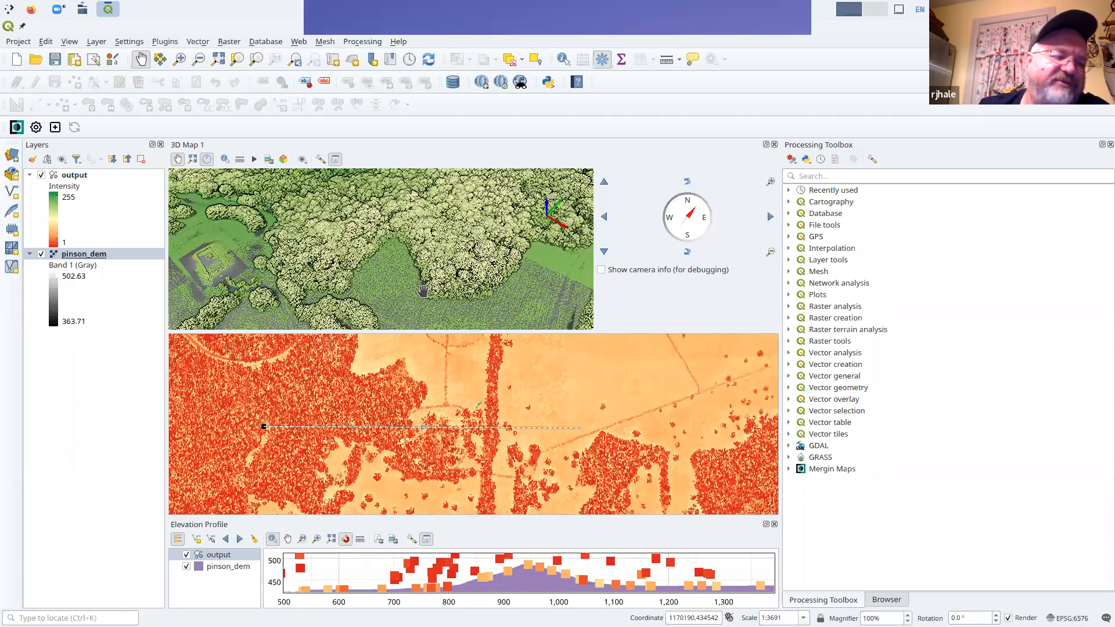
Make the 3D map shorter and undock it so that it floats over the 2D map
left_click_drag(445, 331, 530, 237)
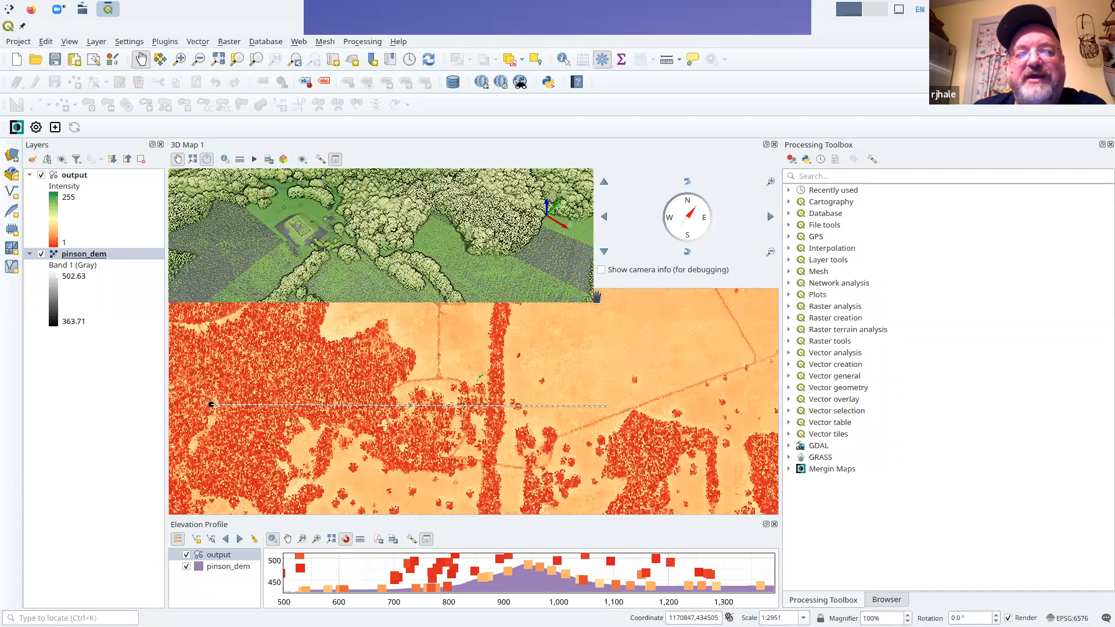
left_click_drag(583, 148, 579, 225)
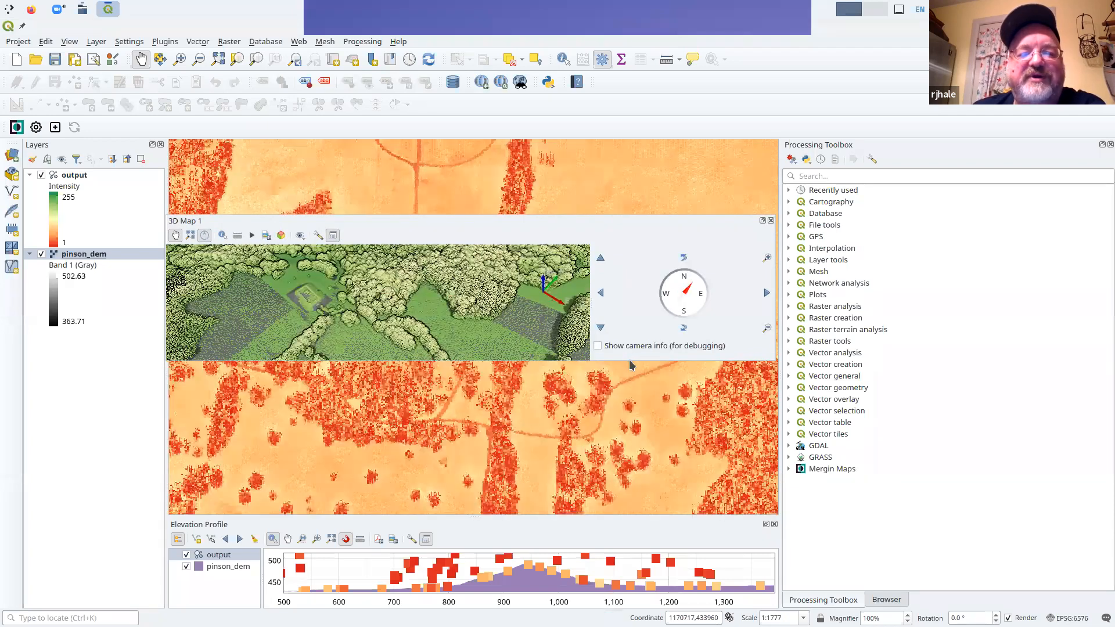
Dock the floating 3D map above the 2D map and make both the 3D map and the elevation profile taller
left_click_drag(629, 360, 639, 515)
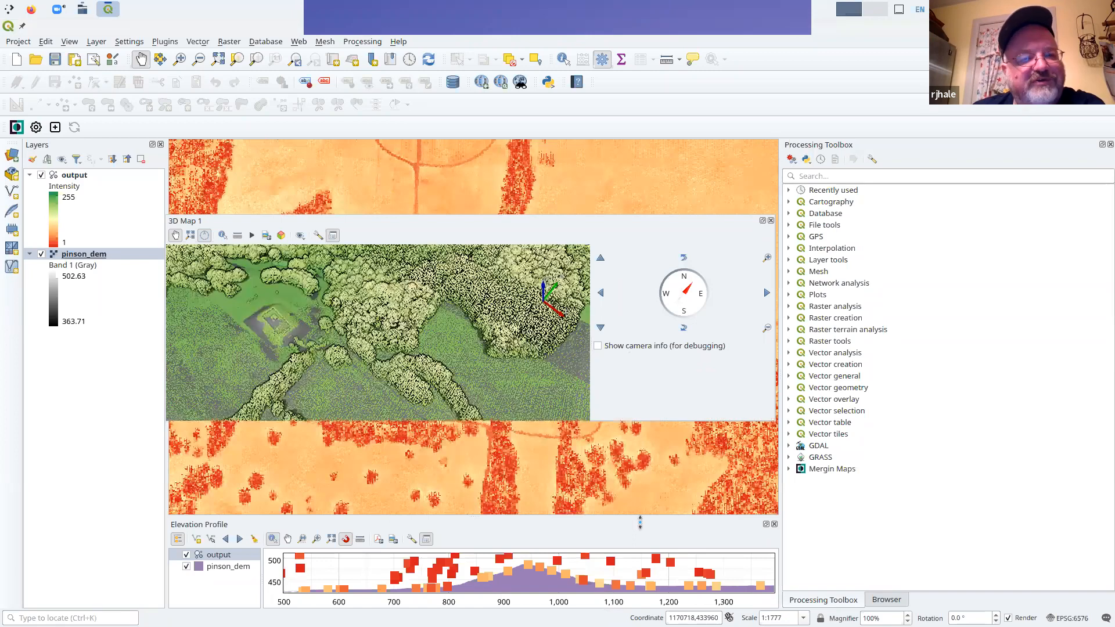
left_click_drag(504, 221, 506, 180)
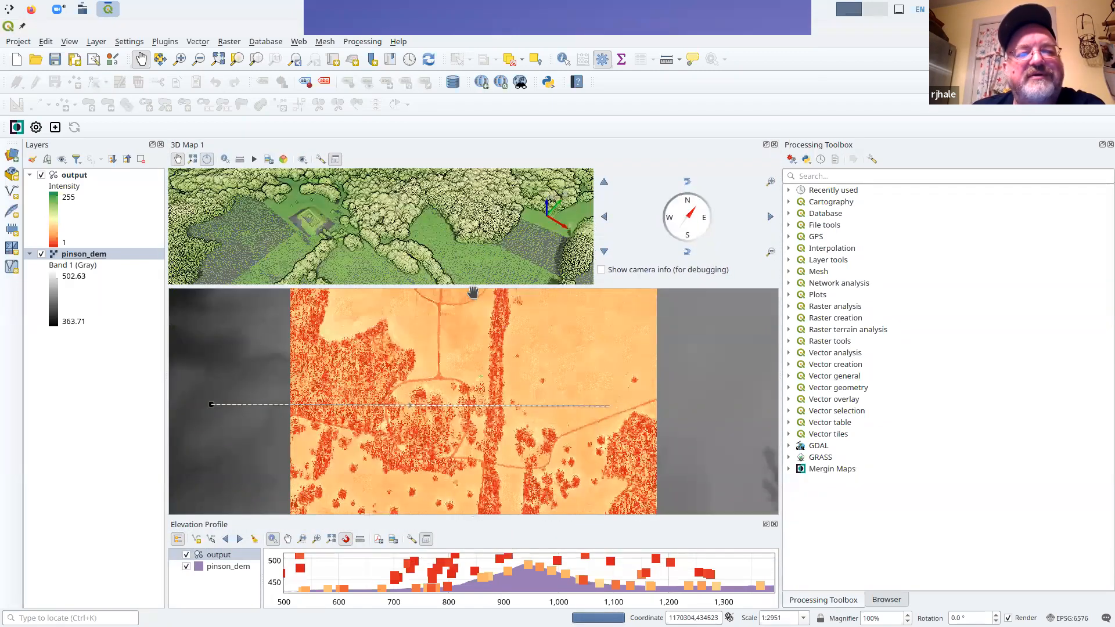
left_click_drag(475, 285, 475, 343)
left_click_drag(464, 519, 468, 432)
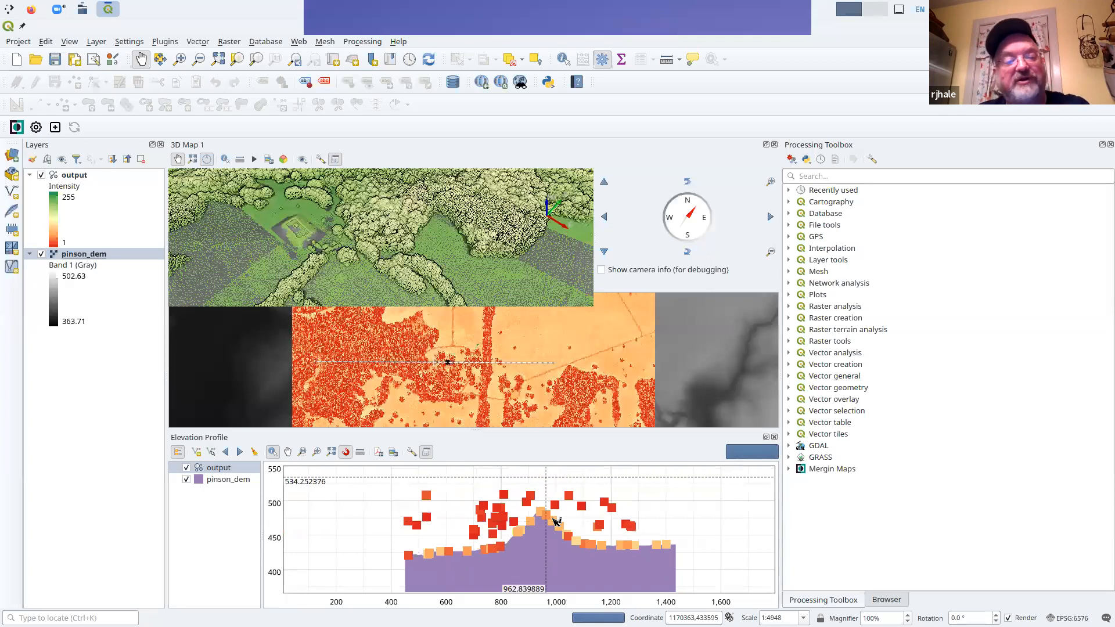
Draw an elevation profile line about 550 units long across the pale rectangular mound and examine its cross-section
left_click_drag(508, 364, 515, 391)
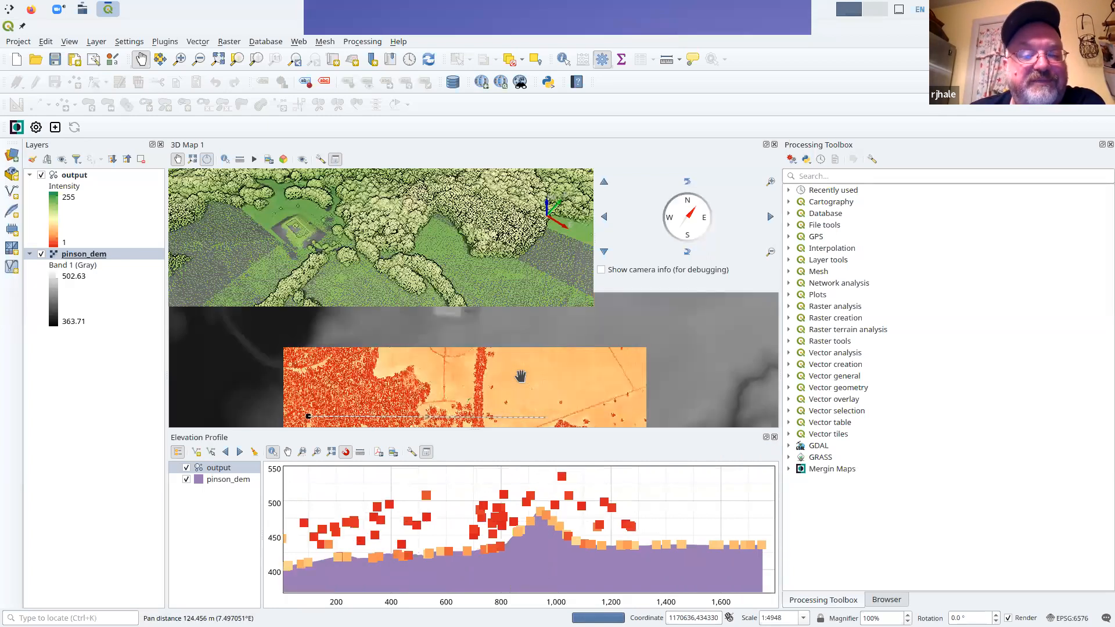
scroll(494, 366, "down", 1)
scroll(497, 352, "up", 2)
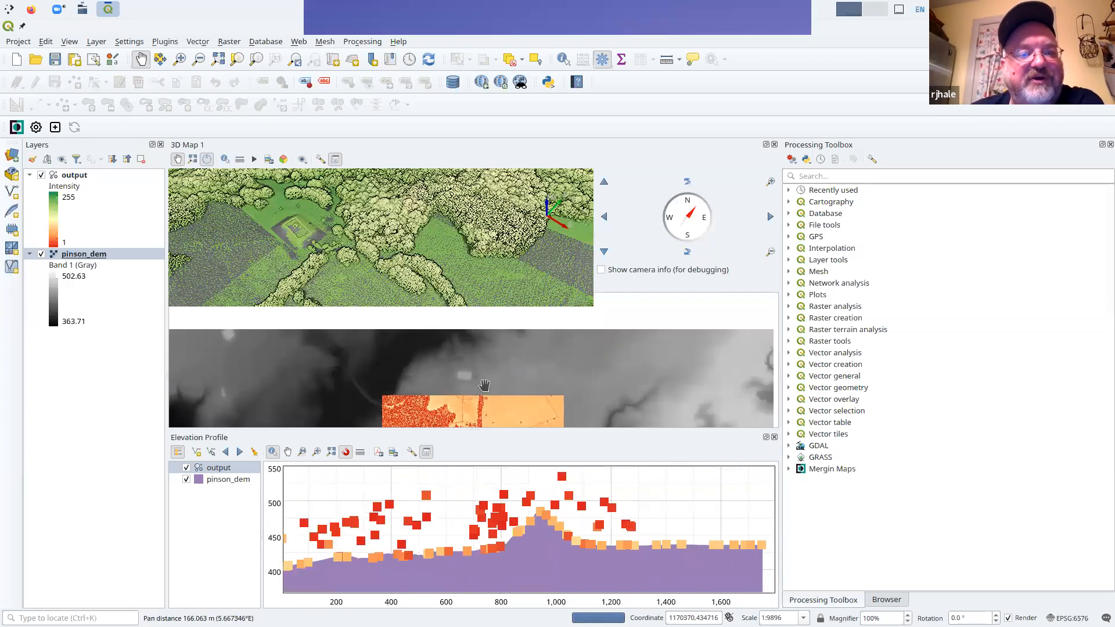
left_click_drag(493, 370, 498, 385)
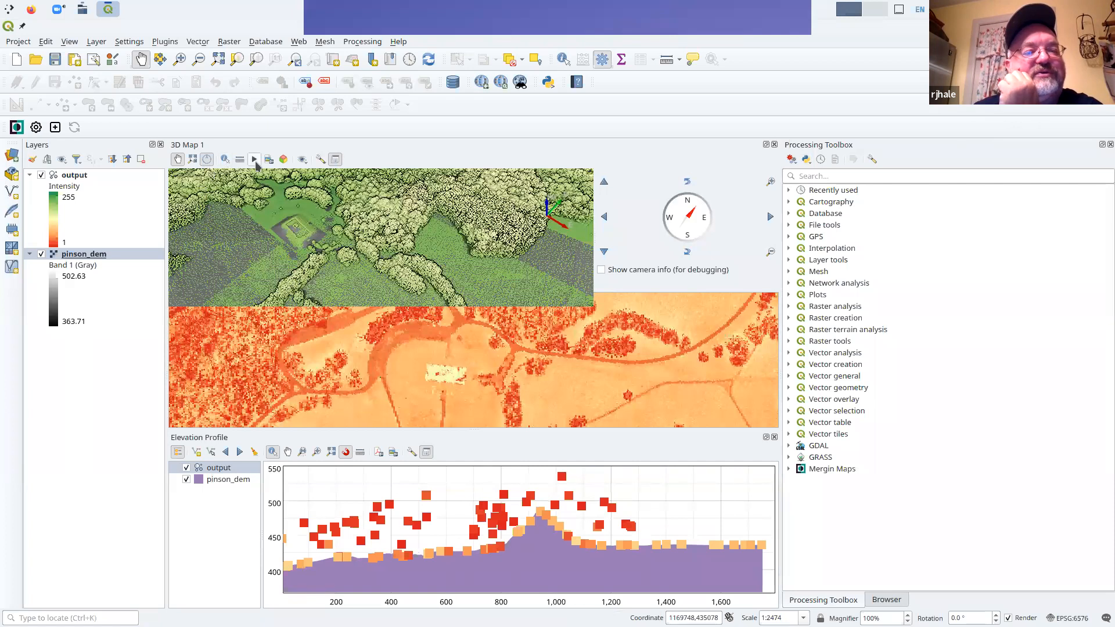
left_click(196, 452)
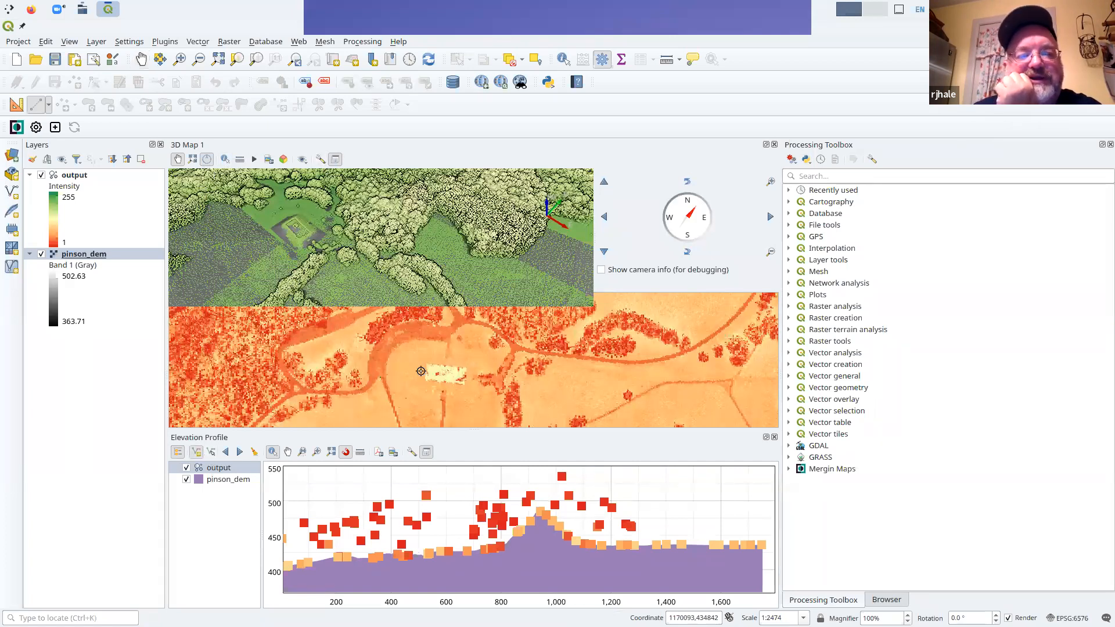
left_click(525, 384)
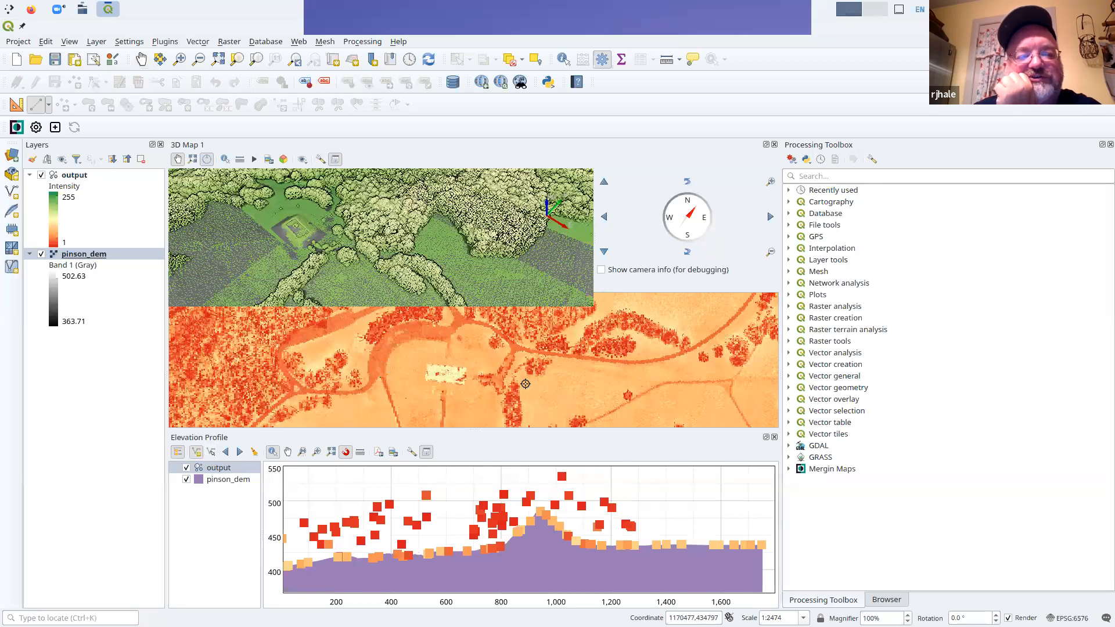
right_click(525, 384)
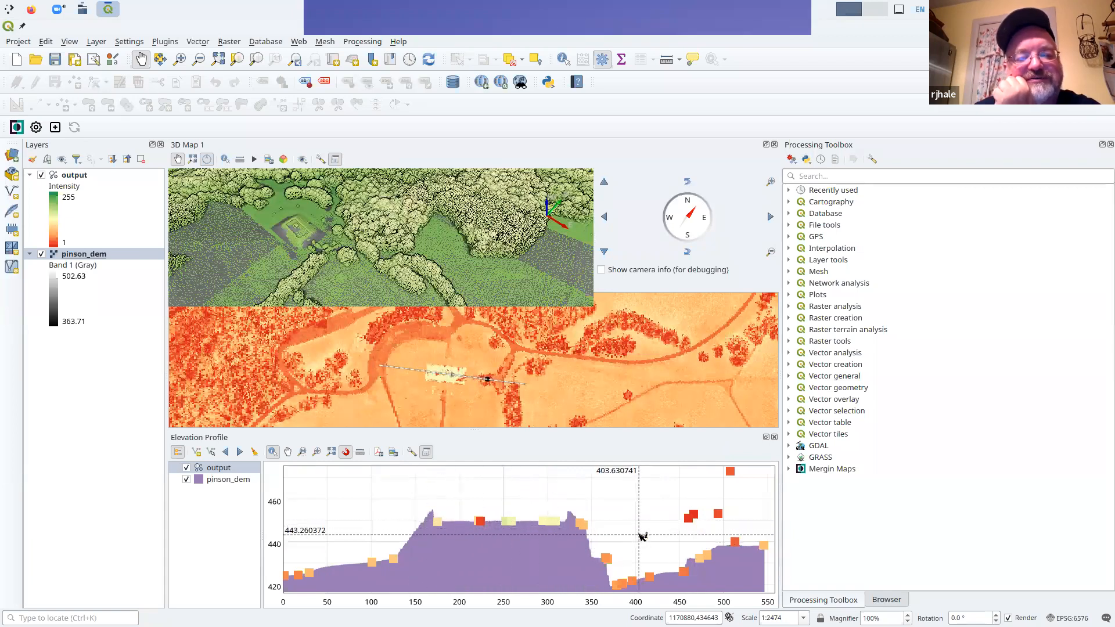
scroll(645, 532, "down", 4)
scroll(636, 529, "up", 4)
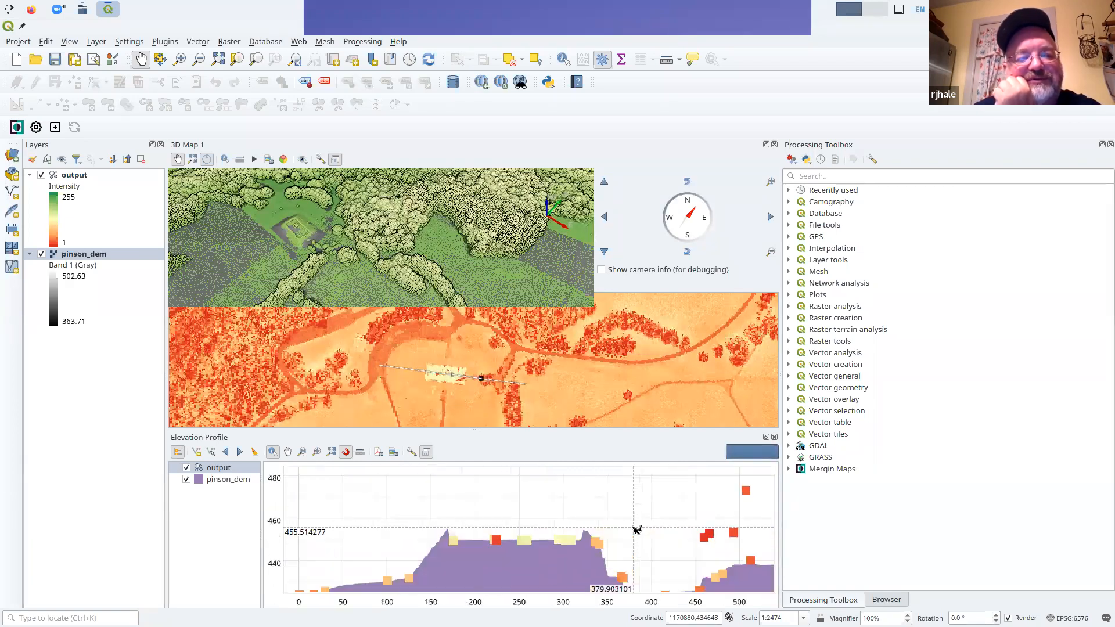
Hide the output point cloud layer to show the bare DEM around the mound in the west
scroll(462, 378, "down", 1)
left_click_drag(460, 377, 598, 376)
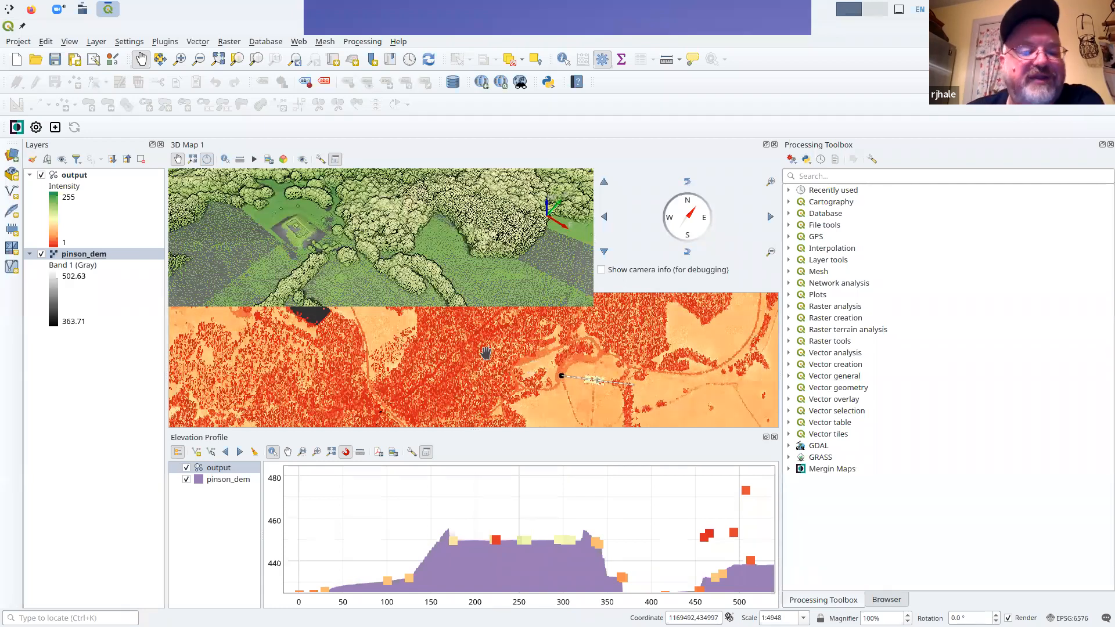
left_click_drag(423, 357, 484, 370)
scroll(435, 375, "down", 1)
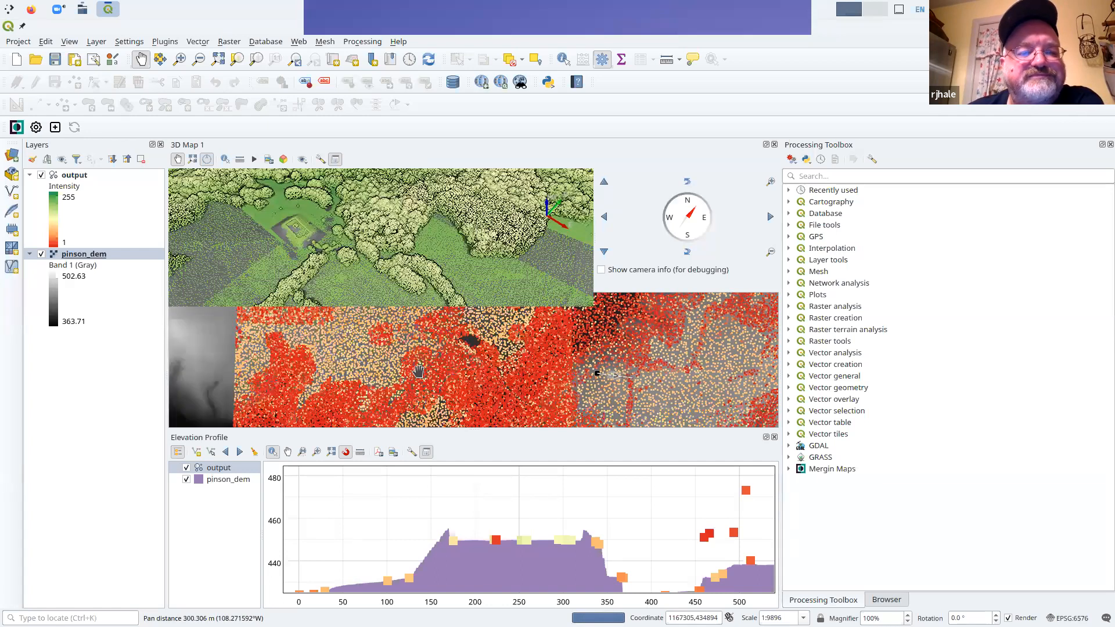
scroll(405, 352, "up", 1)
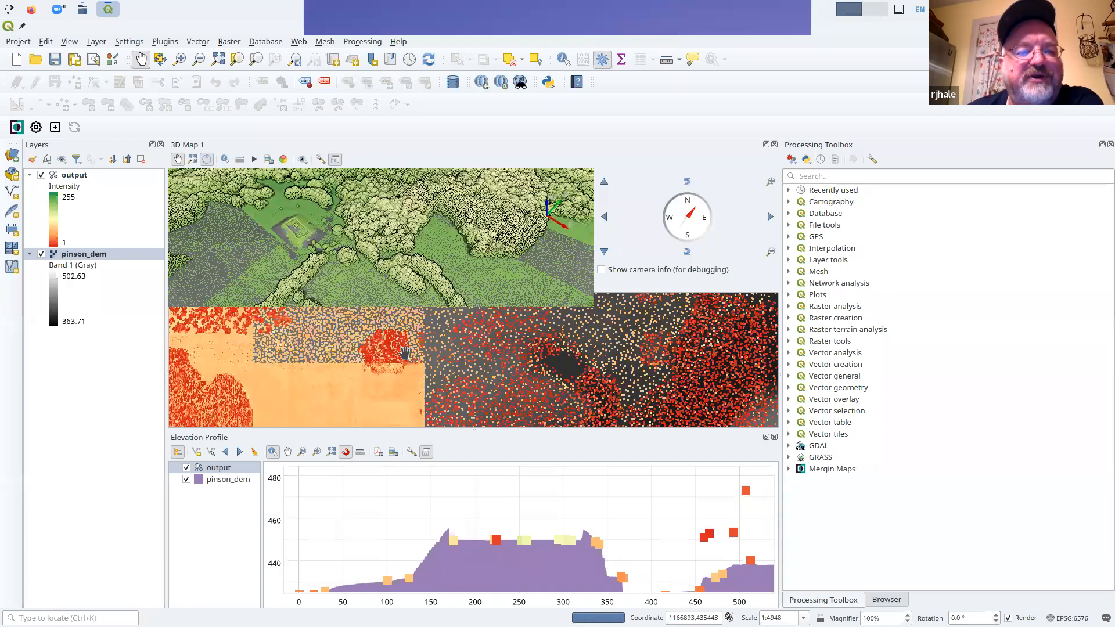
left_click(42, 175)
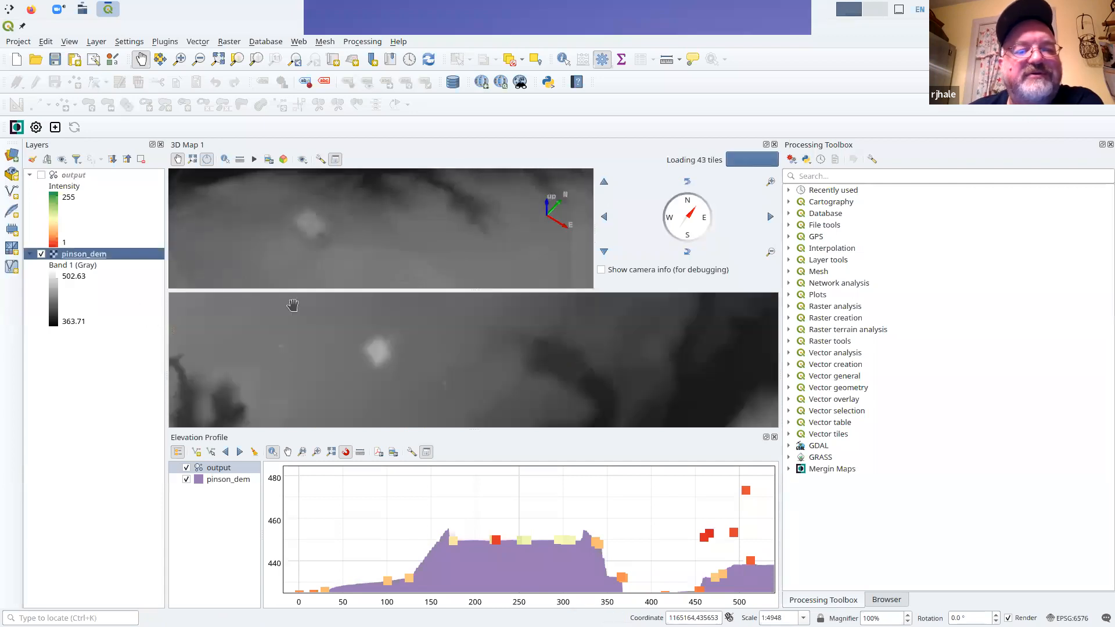
Draw an elevation profile line about 1,300 units long across the bright mound in the western part of the DEM
scroll(424, 353, "down", 1)
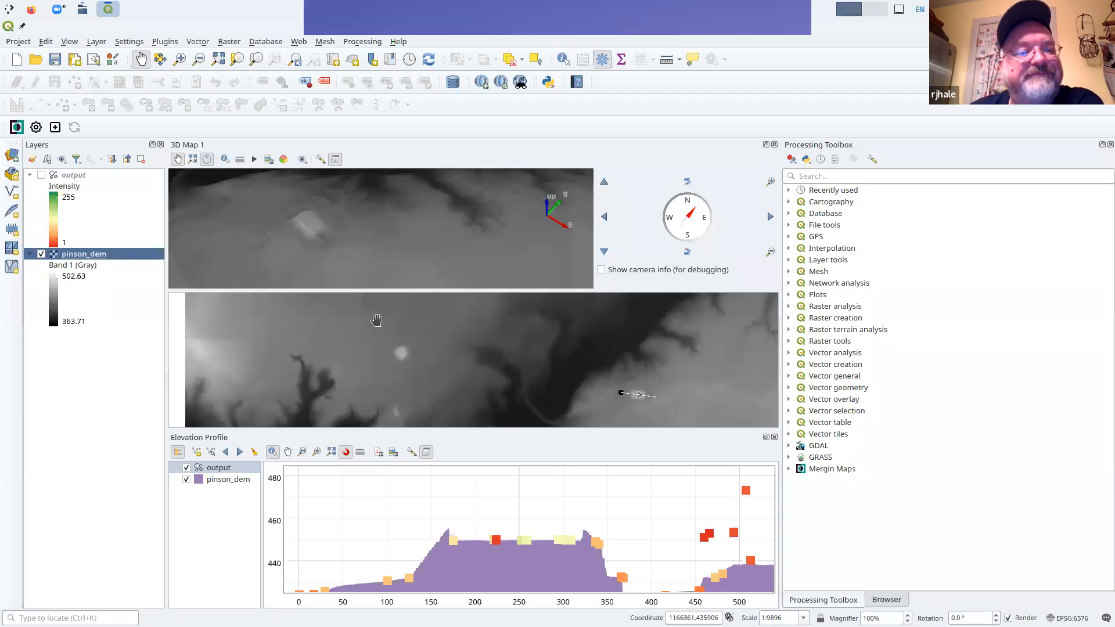
left_click(196, 452)
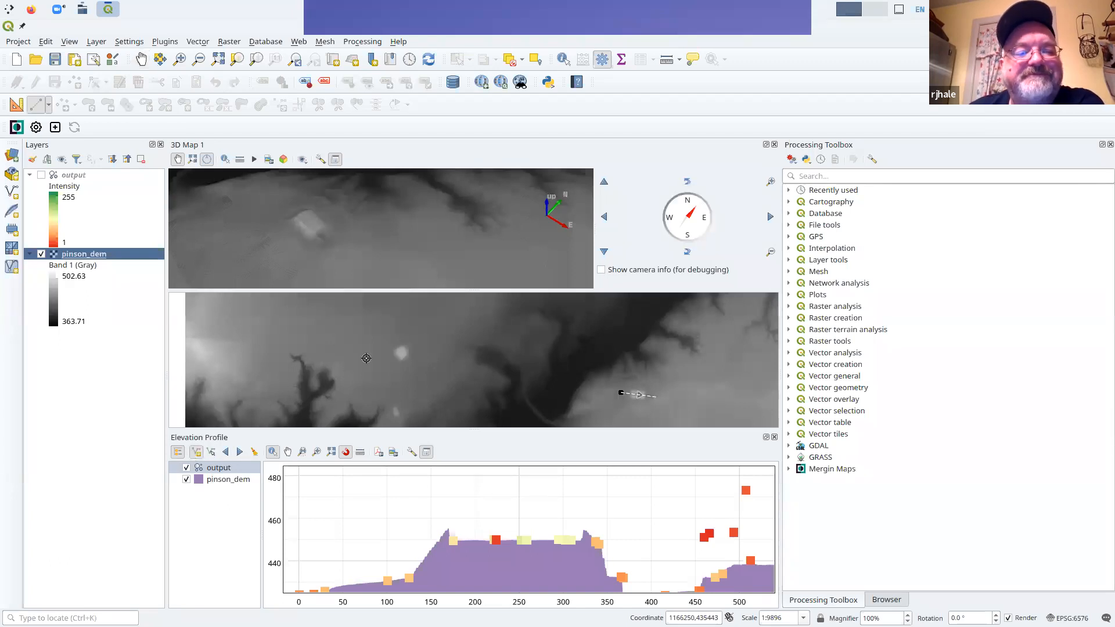
right_click(450, 361)
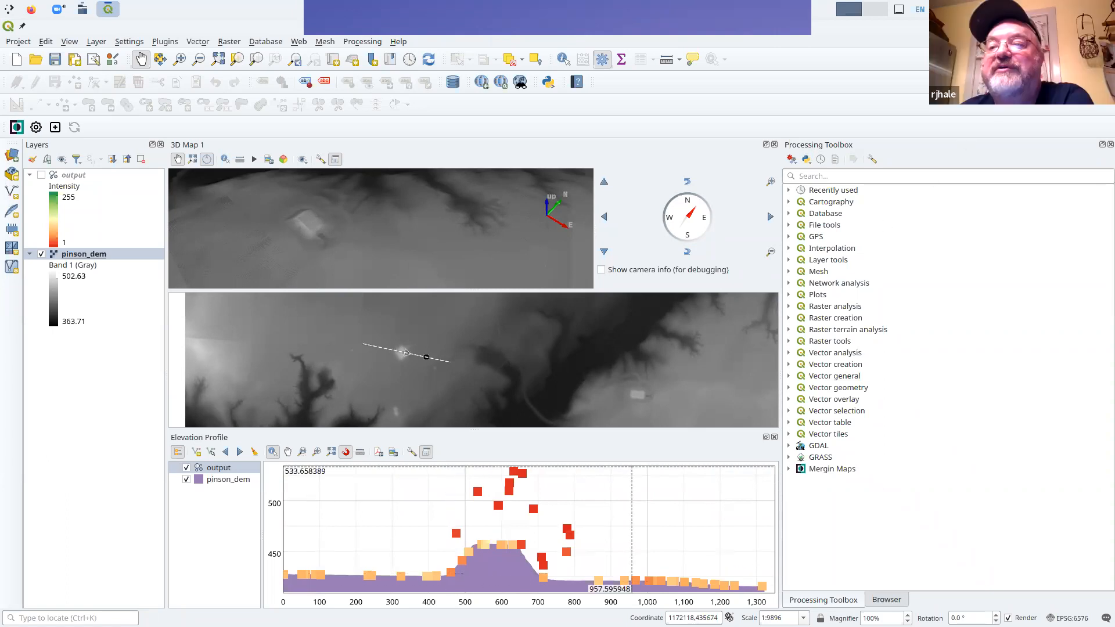
Raise the internal microphone level to 103% in the system's audio volume settings and close them
left_click(964, 9)
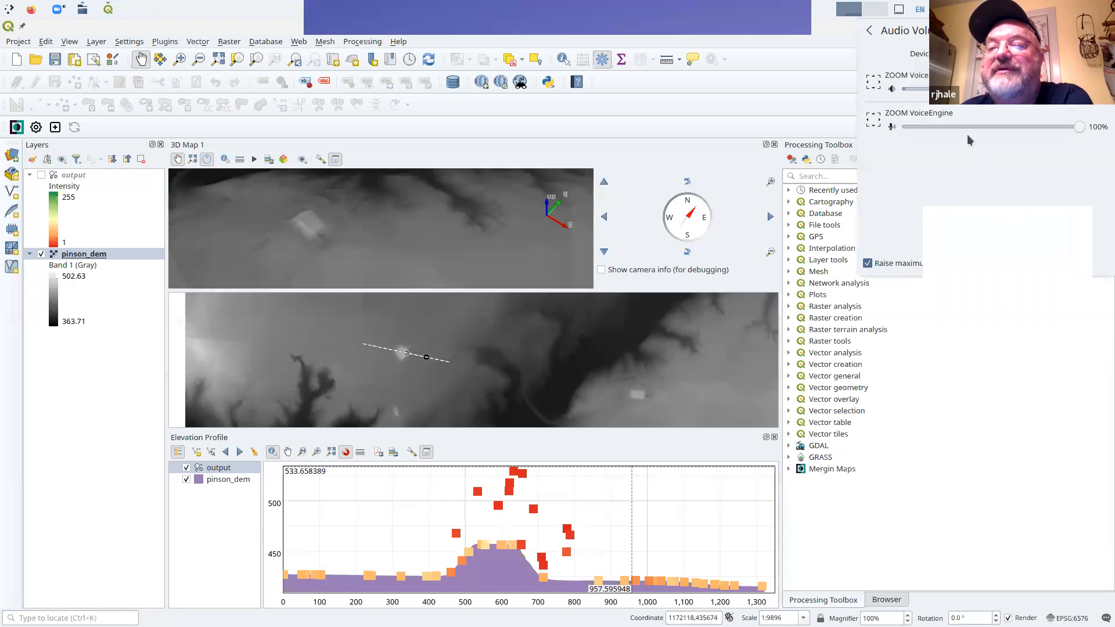
left_click(923, 57)
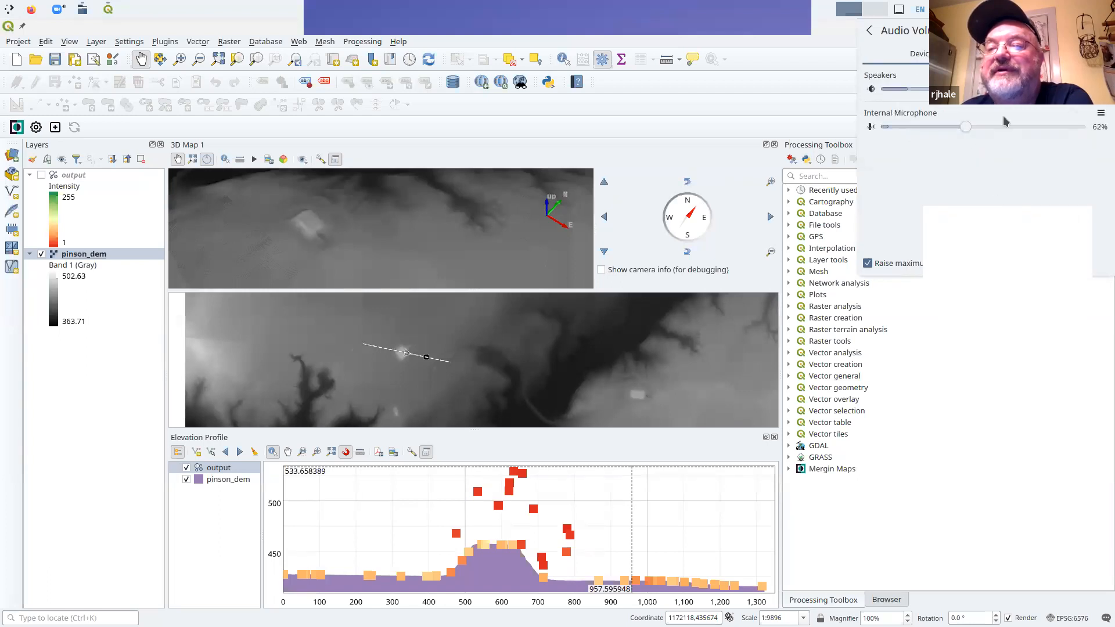
left_click(1019, 126)
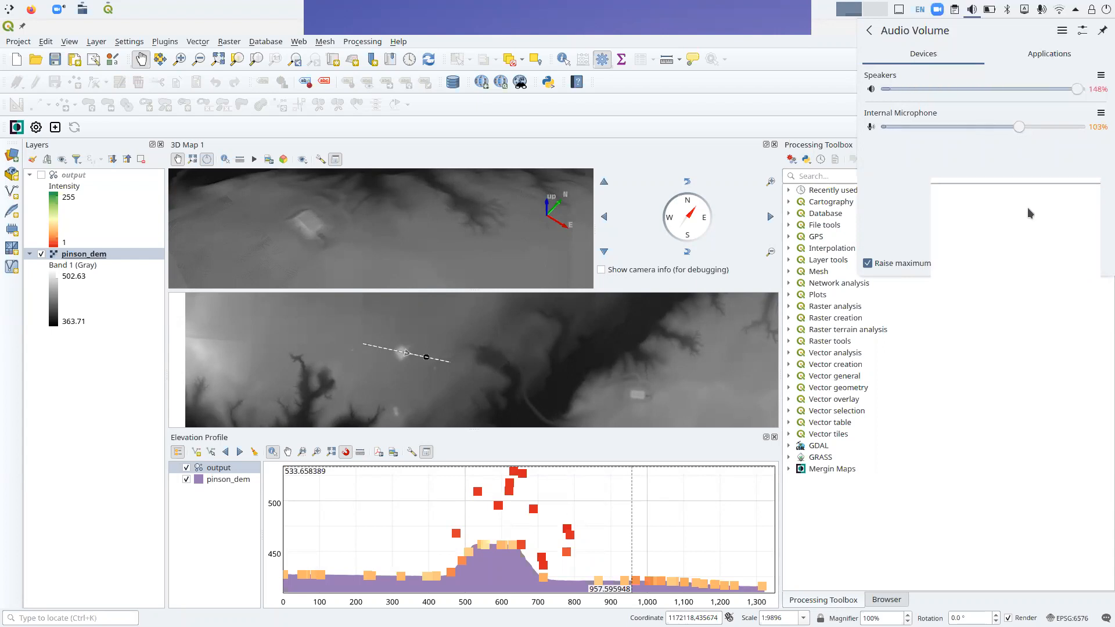
left_click(627, 307)
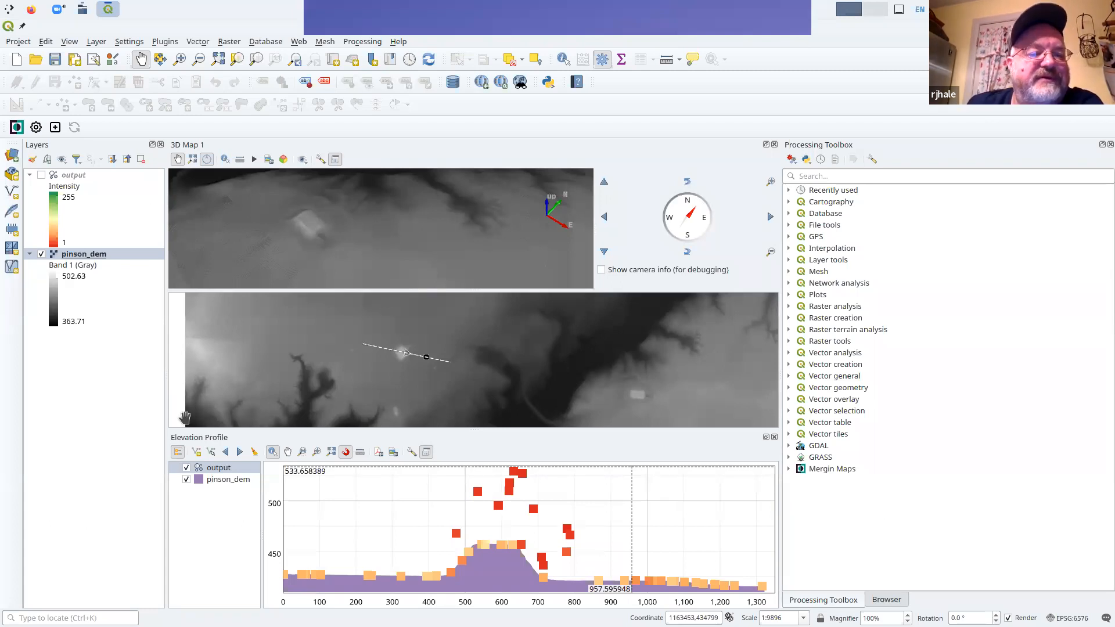
Draw an elevation profile line about 1,100 units long across the rectangular mound in the eastern part of the DEM
left_click(196, 452)
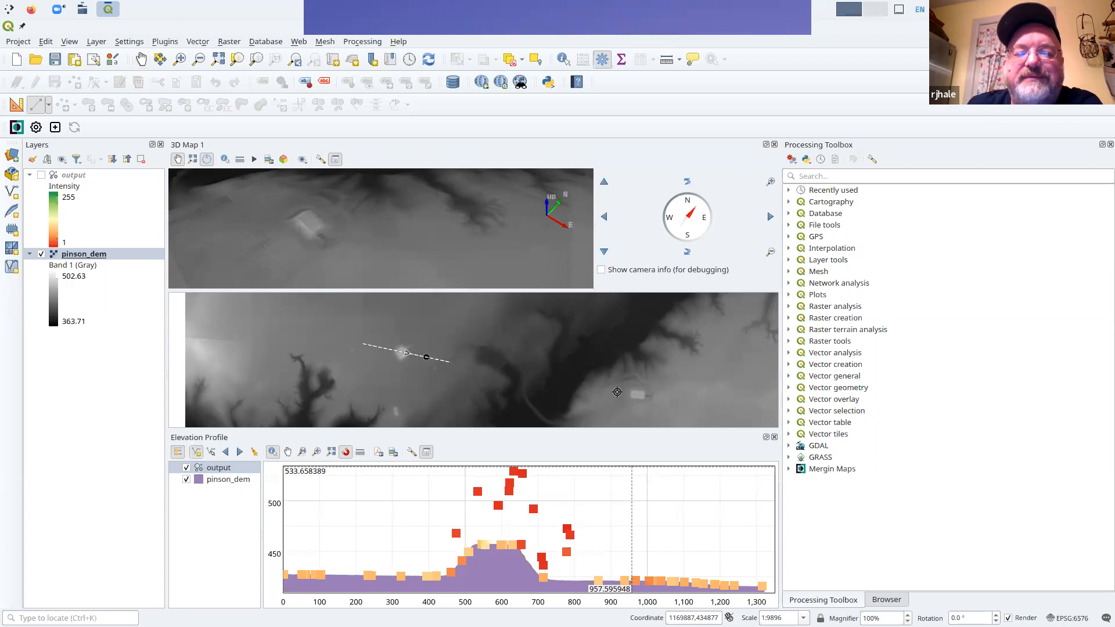
left_click(612, 391)
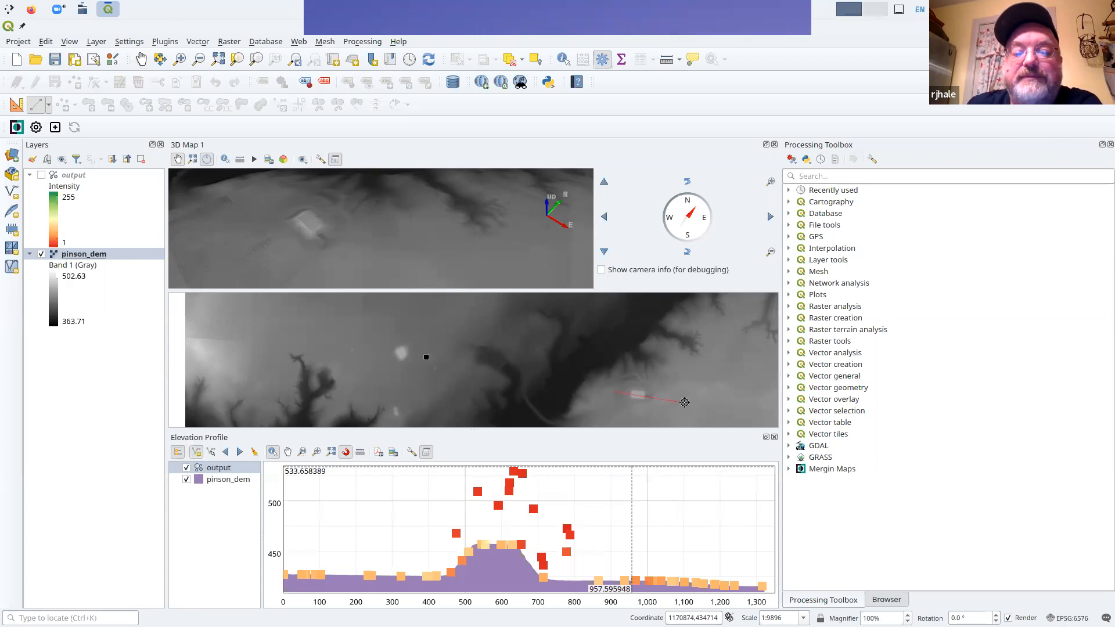
right_click(683, 401)
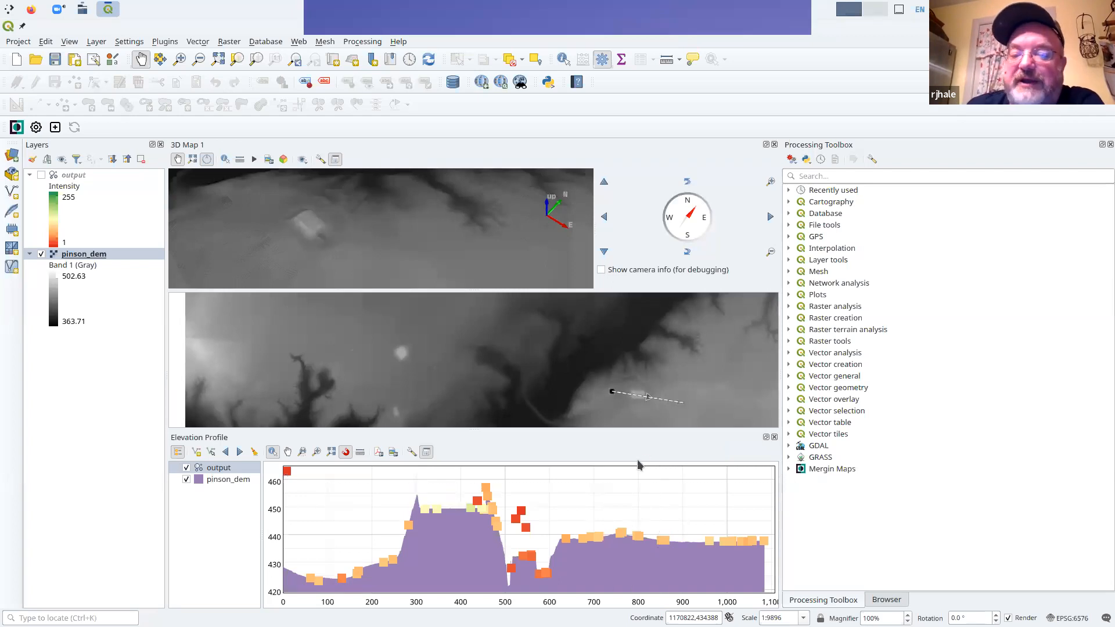
Run the Hillshade algorithm on pinson_dem as temporary output, with azimuth 300, vertical angle 40 and Z factor 1
scroll(567, 378, "down", 1)
left_click_drag(646, 401, 577, 384)
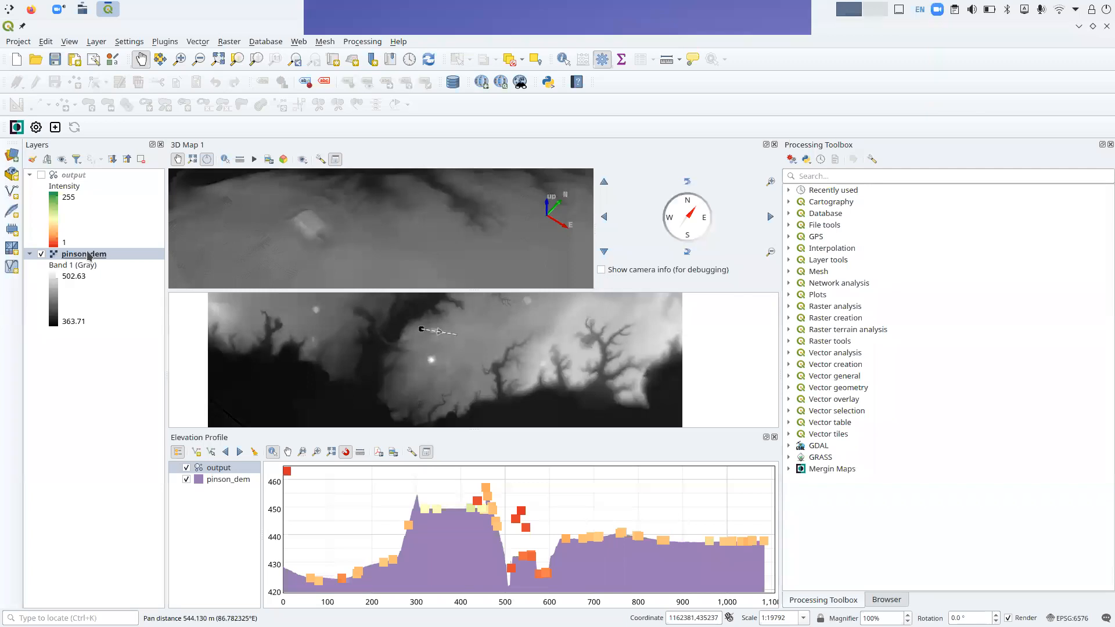
left_click(849, 174)
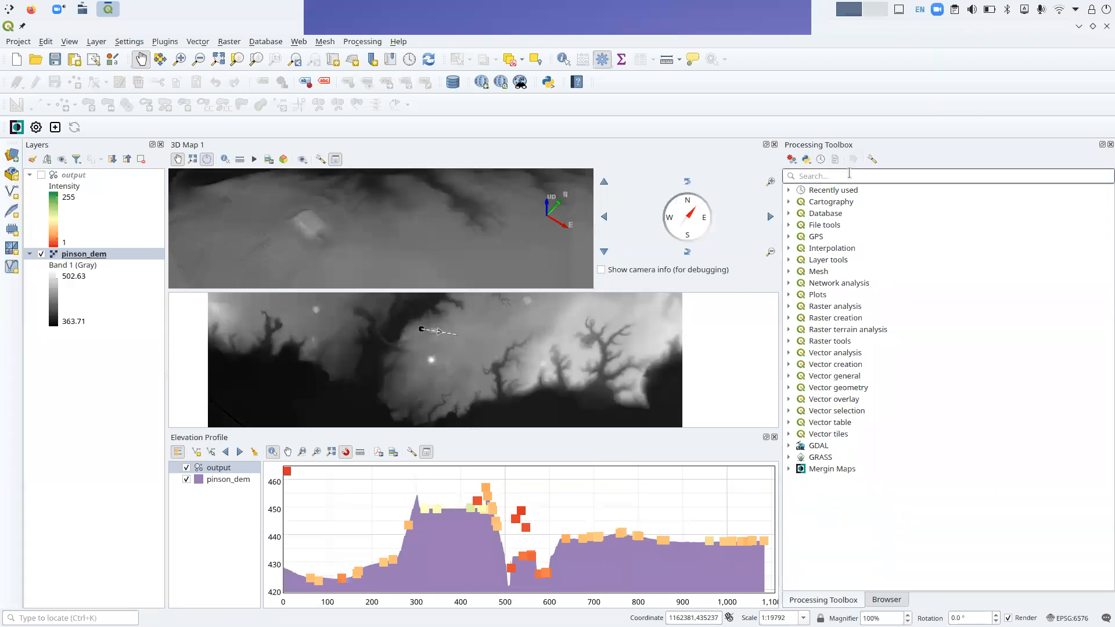
type("HILLSHADE")
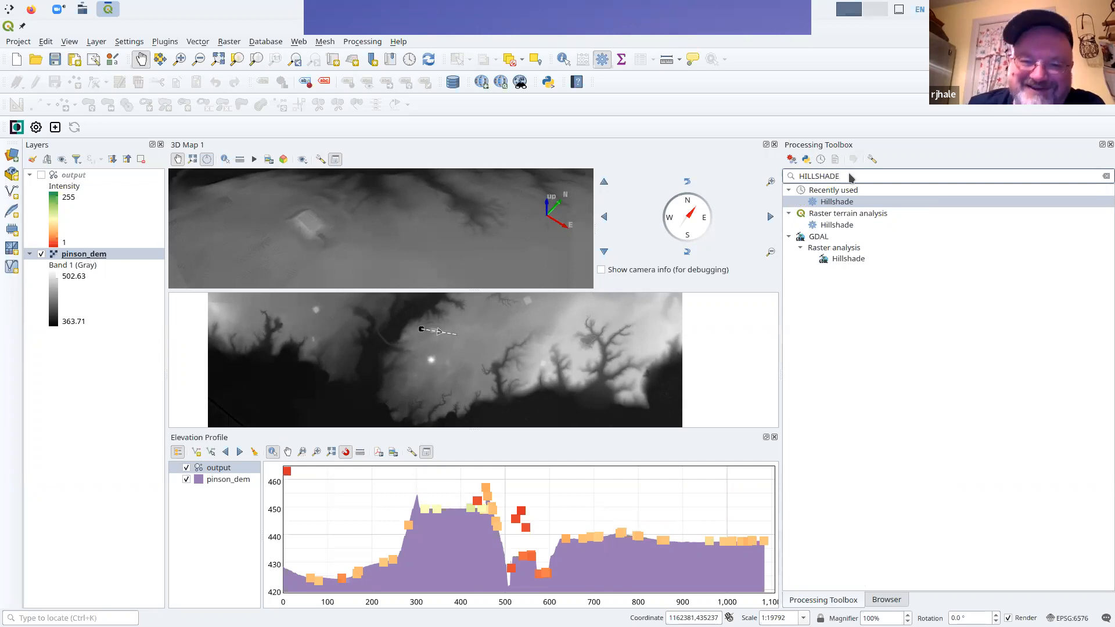
key("Return")
left_click(776, 550)
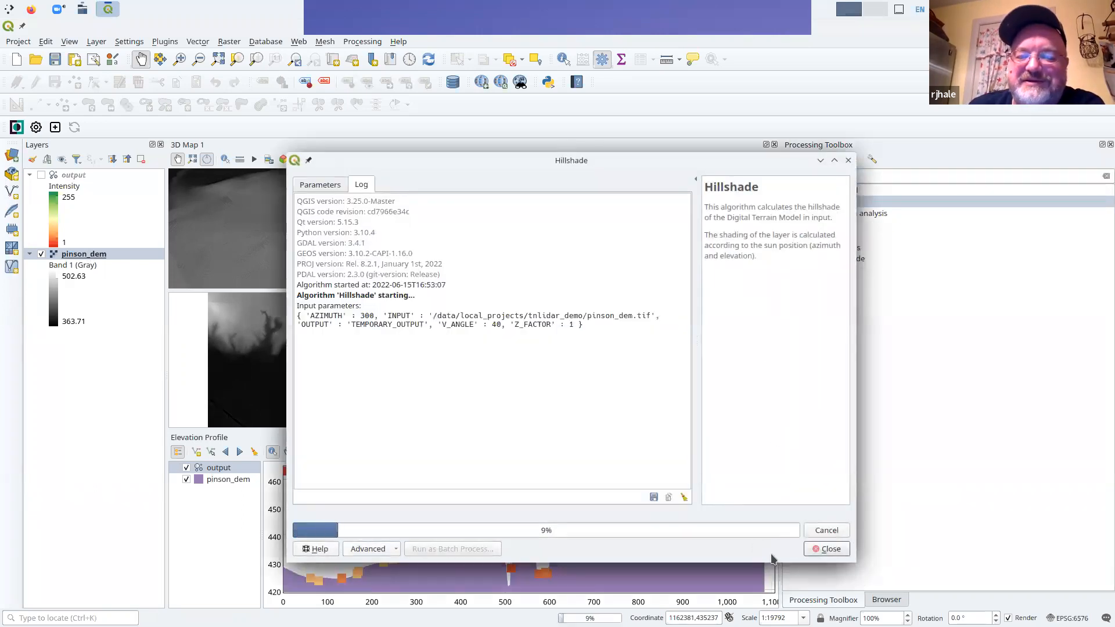
left_click(827, 549)
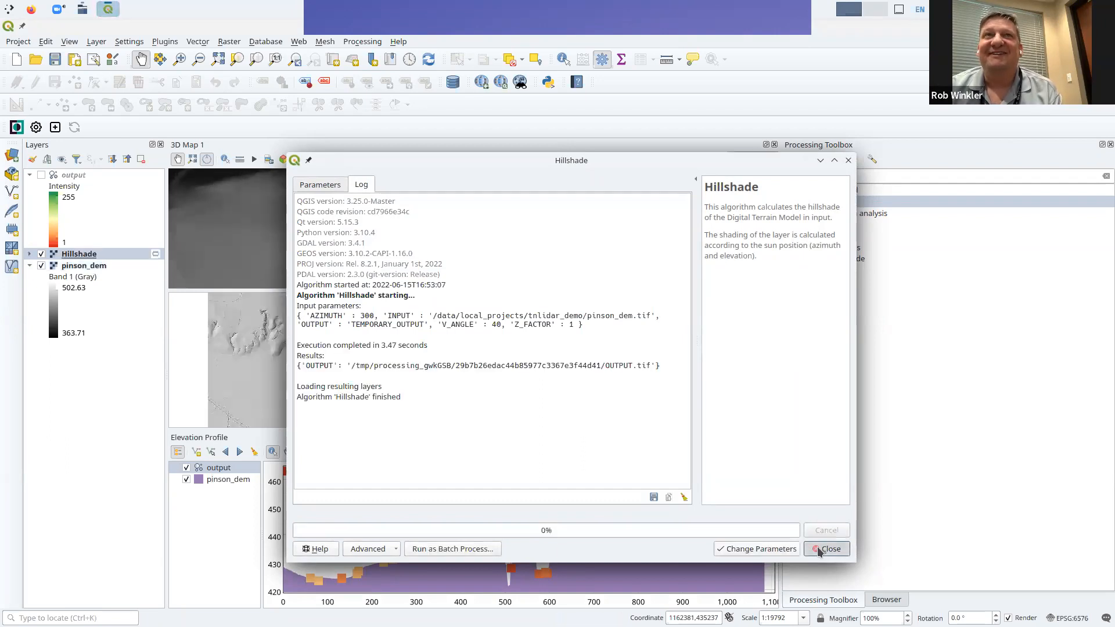
Make the docked 3D map slightly taller, with the hillshaded square mound and circular enclosure in the 2D map view
scroll(429, 368, "up", 1)
left_click_drag(429, 368, 502, 372)
scroll(446, 342, "up", 1)
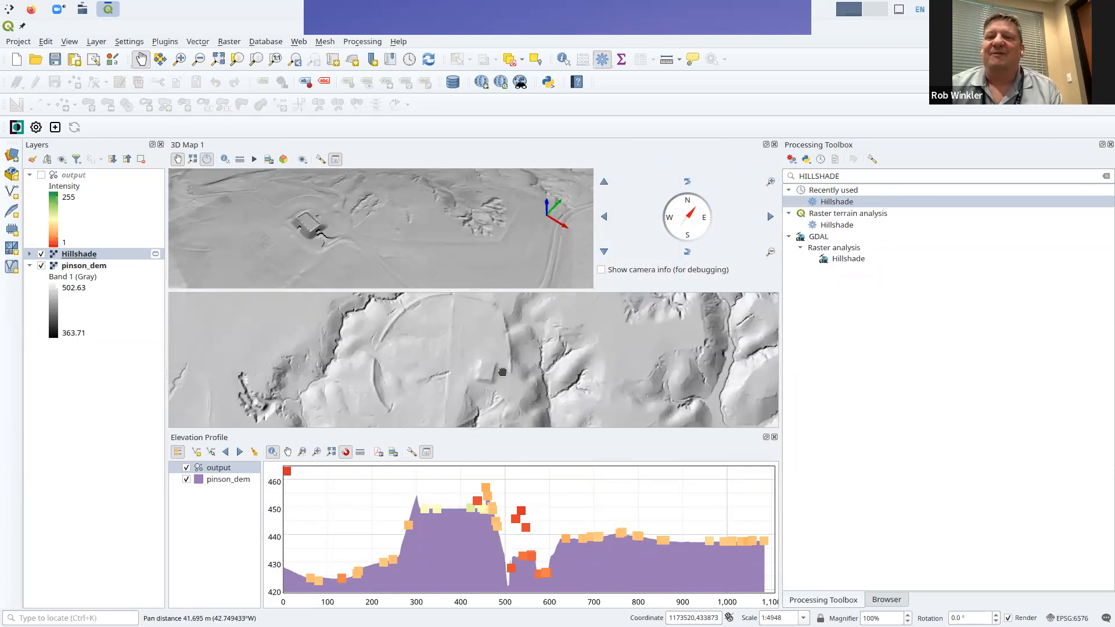
left_click_drag(476, 290, 476, 302)
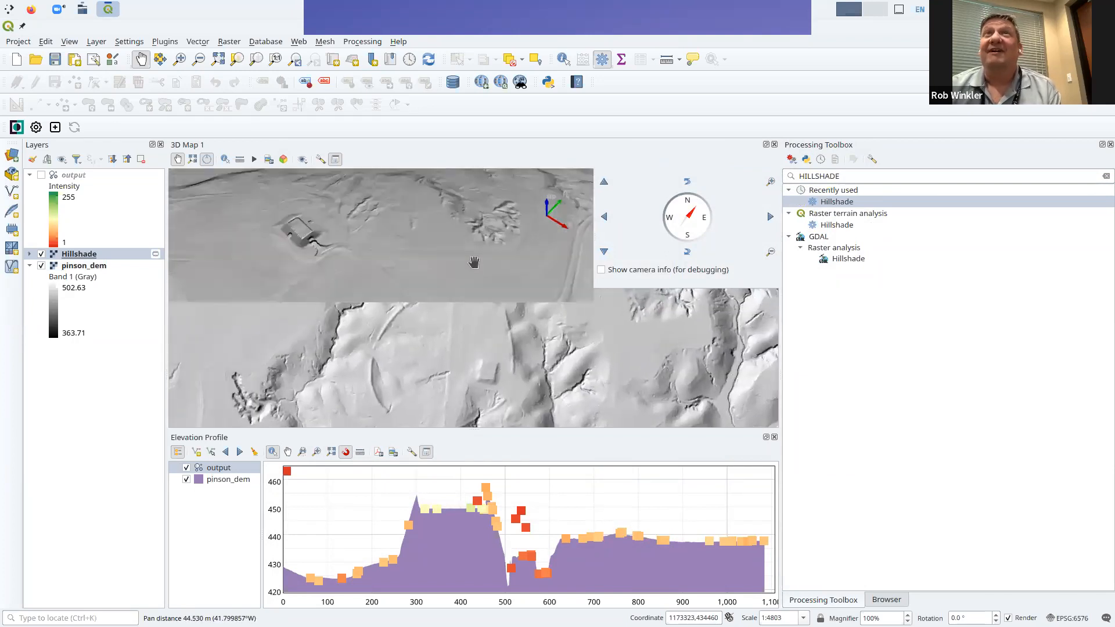
Draw a west-to-east elevation profile line about 2,000 units long across the circular enclosure and examine the profile around its square mound
left_click(198, 454)
left_click(339, 355)
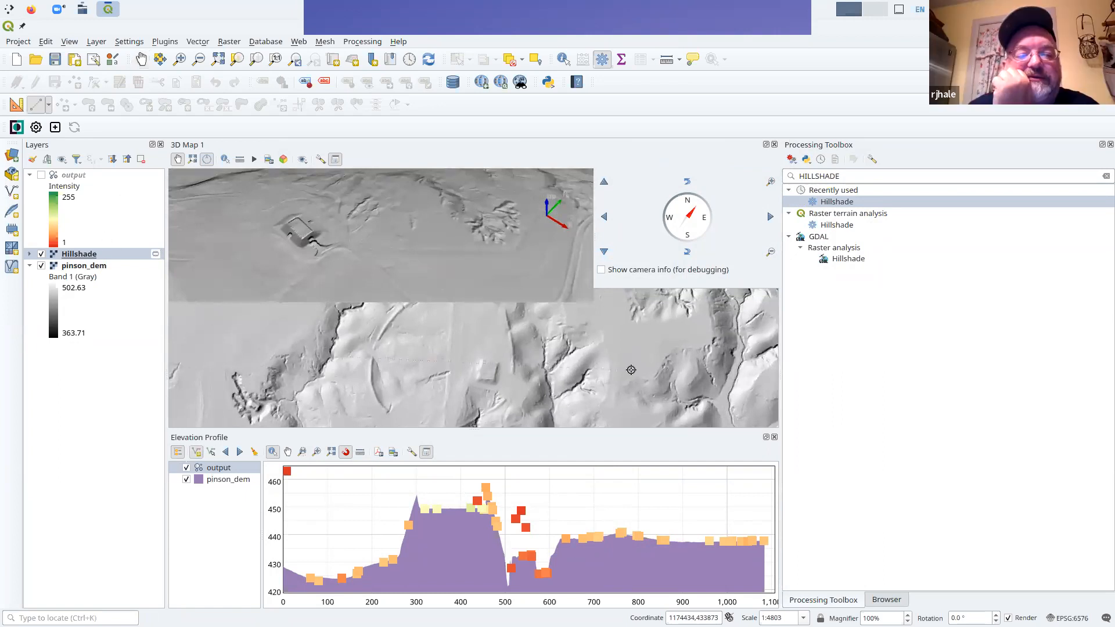
right_click(632, 370)
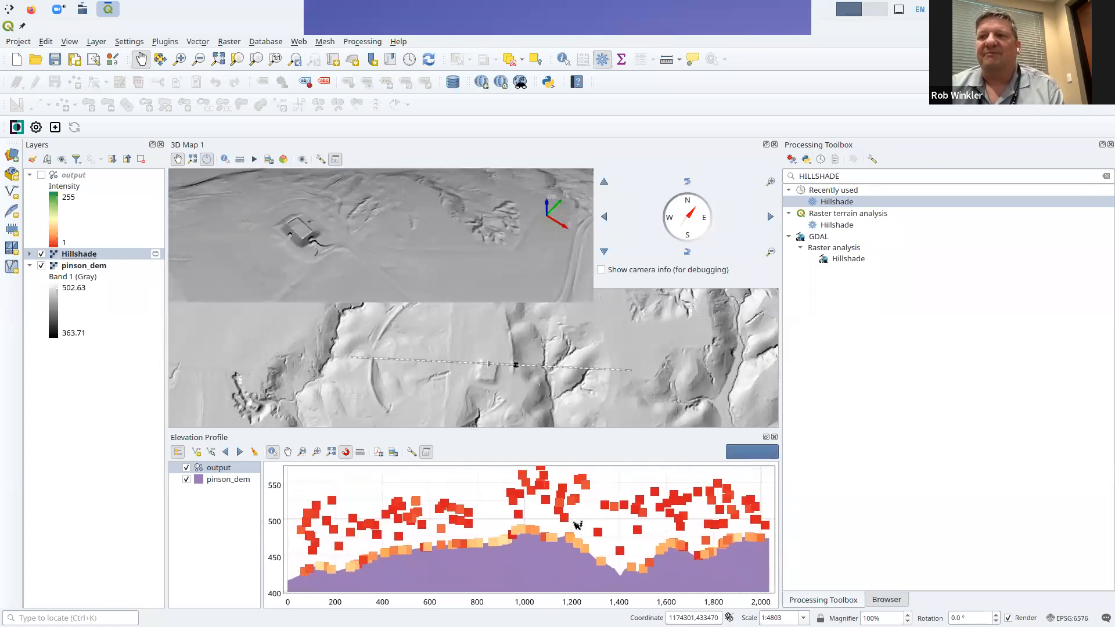
scroll(559, 563, "up", 5)
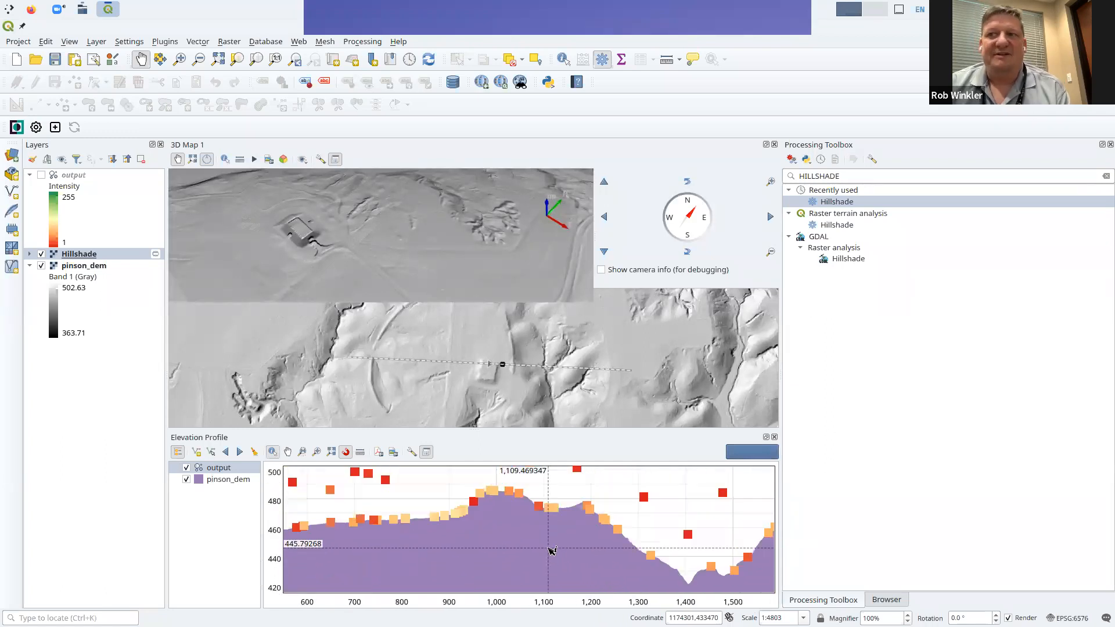
left_click_drag(554, 535, 577, 571)
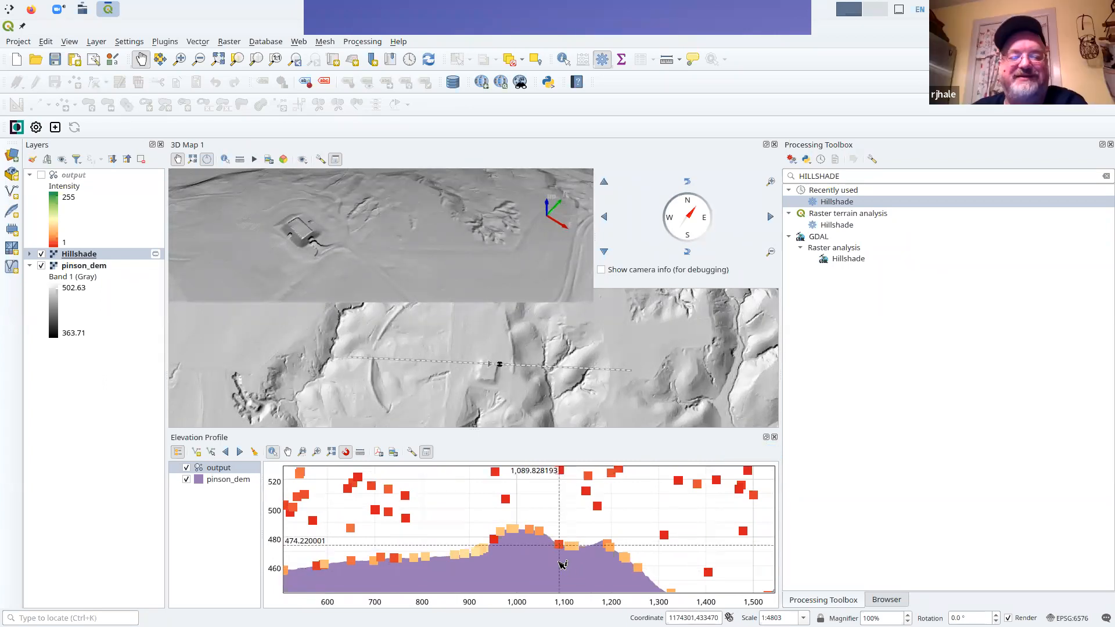
Examine the terrain and point cloud profile from the square mound west to the line's start, and east to its end
left_click_drag(548, 553, 614, 541)
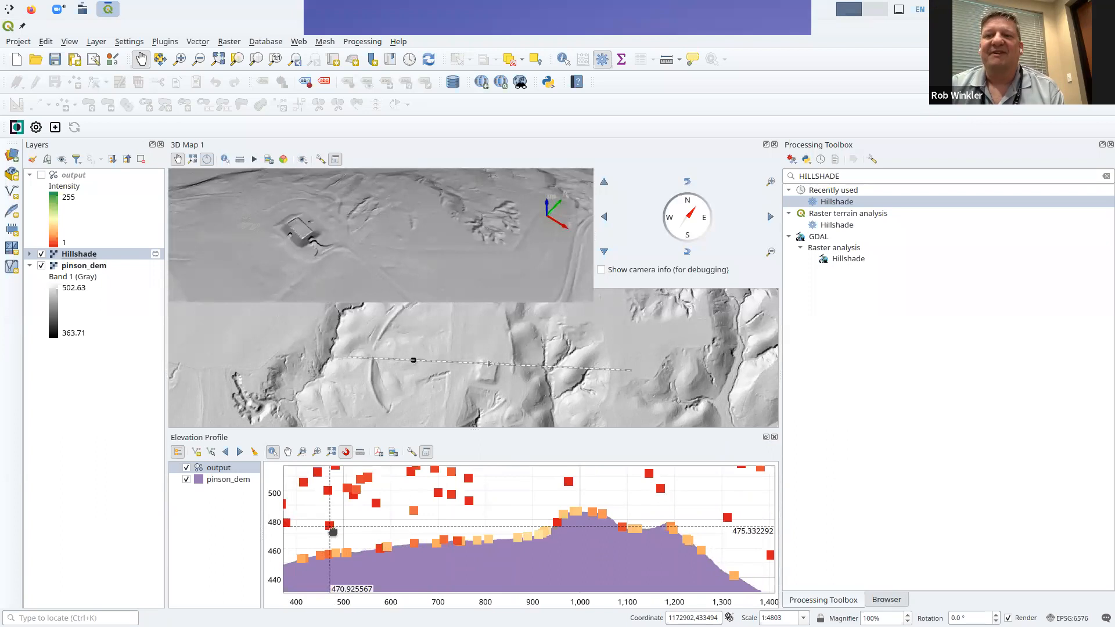
left_click_drag(332, 532, 571, 512)
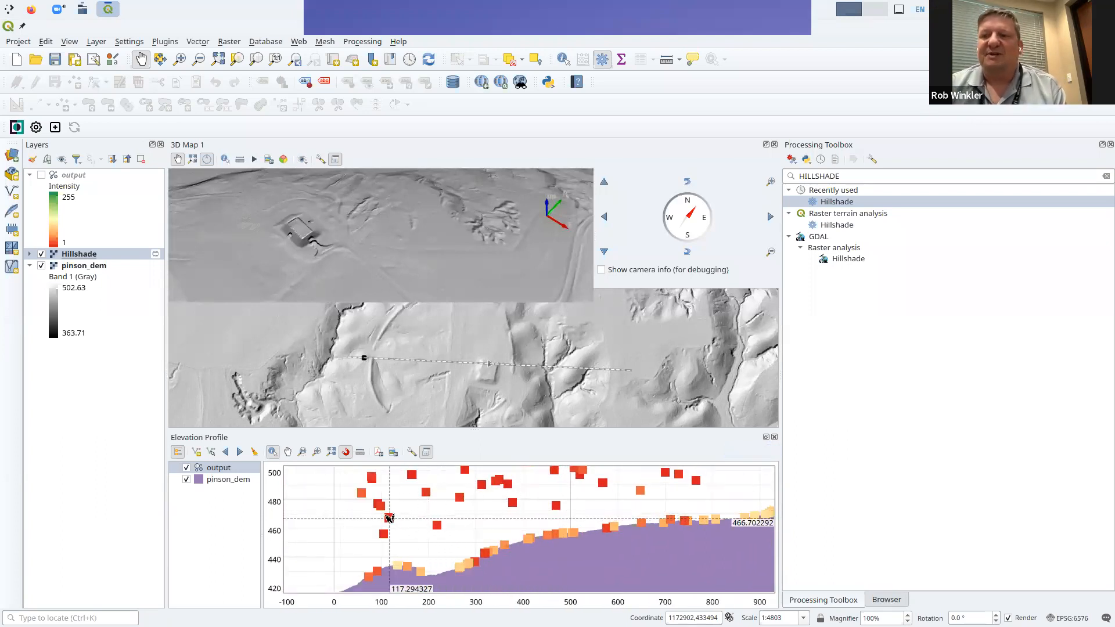
scroll(514, 509, "down", 1)
left_click_drag(630, 513, 463, 530)
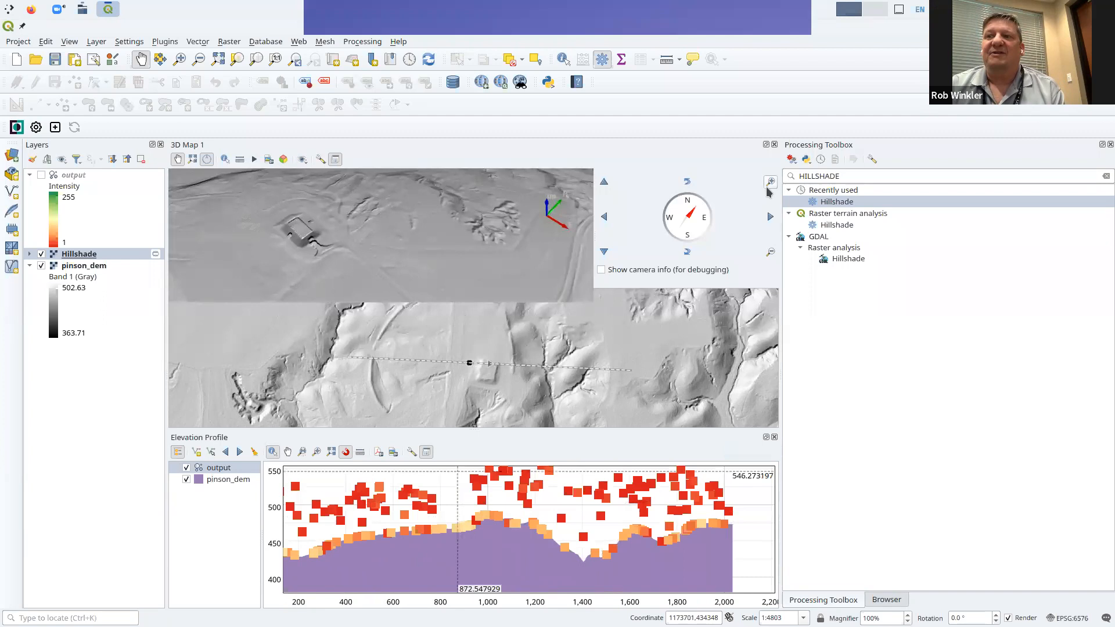
Close QGIS together with its 3D map, and close the tnlidar_demo folder window in the file manager
left_click(775, 145)
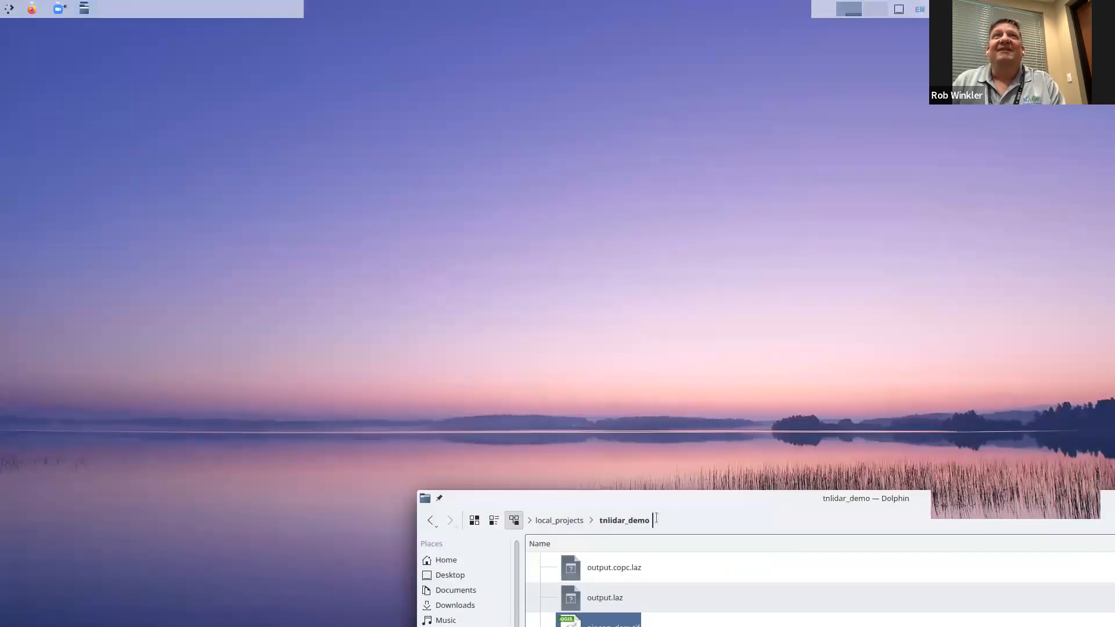
left_click_drag(657, 508, 358, 138)
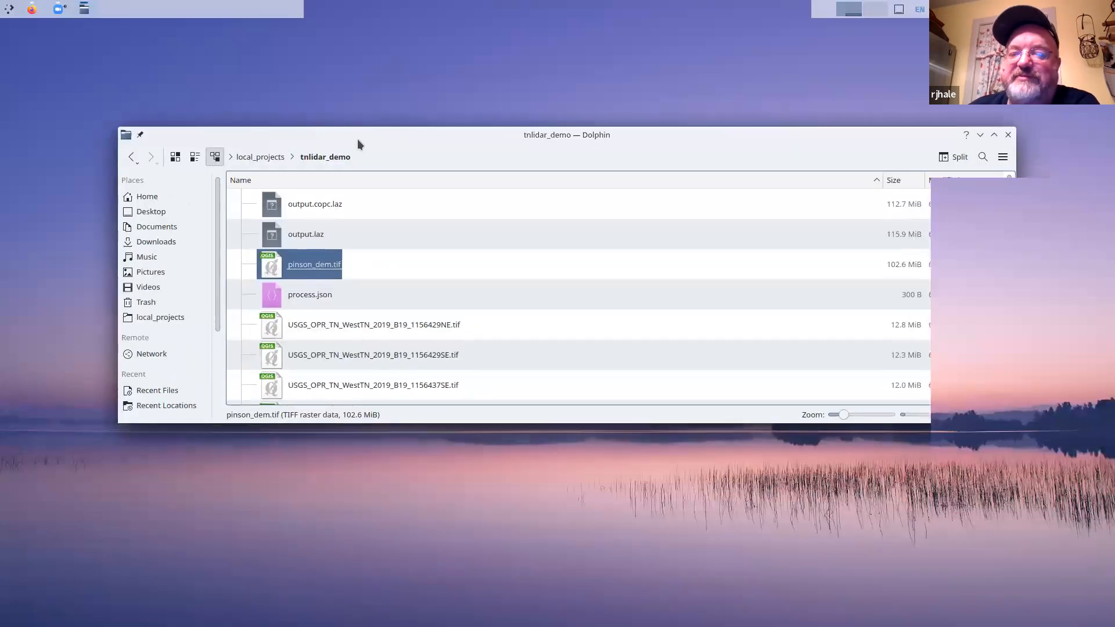
left_click(1008, 134)
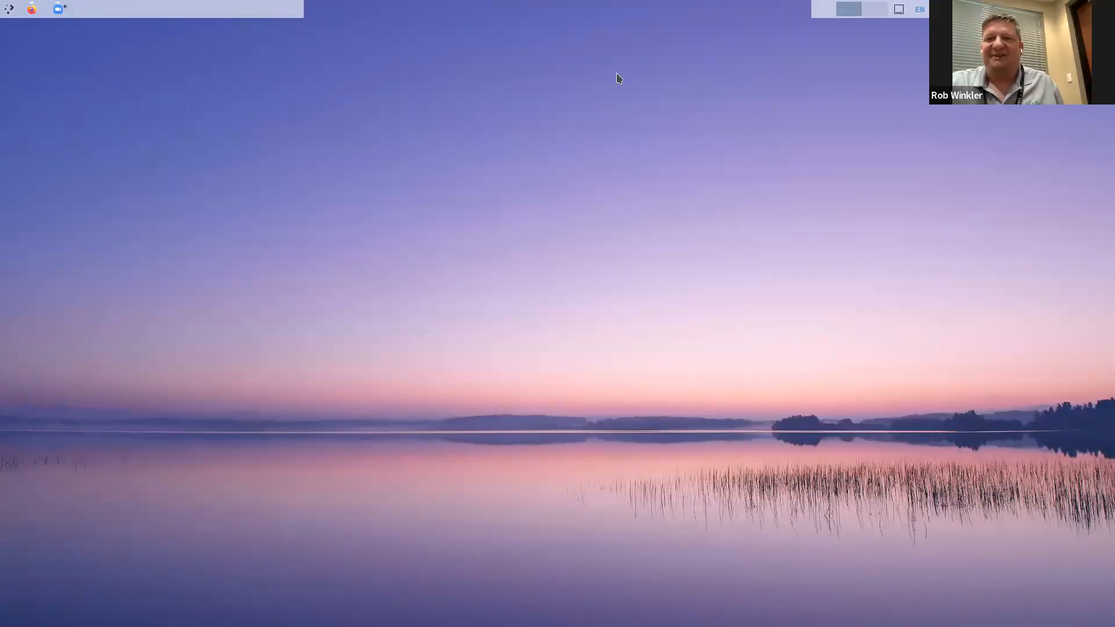